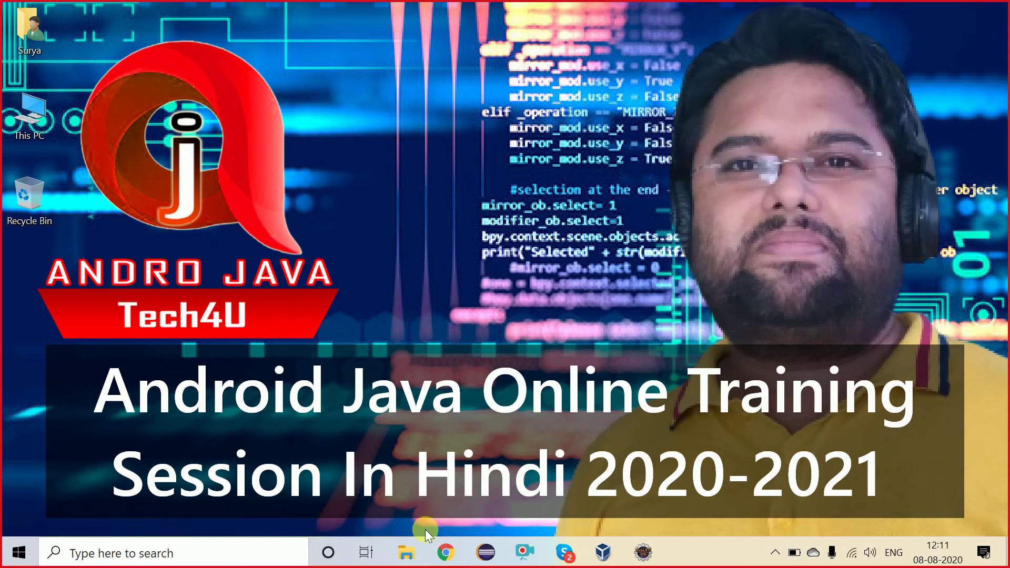
Open the webservice details notes from the Projects folder and maximize Notepad.
{"action": "mouse_move", "coordinate": [406, 552]}
{"action": "left_click", "coordinate": [400, 513]}
{"action": "double_click", "coordinate": [191, 220]}
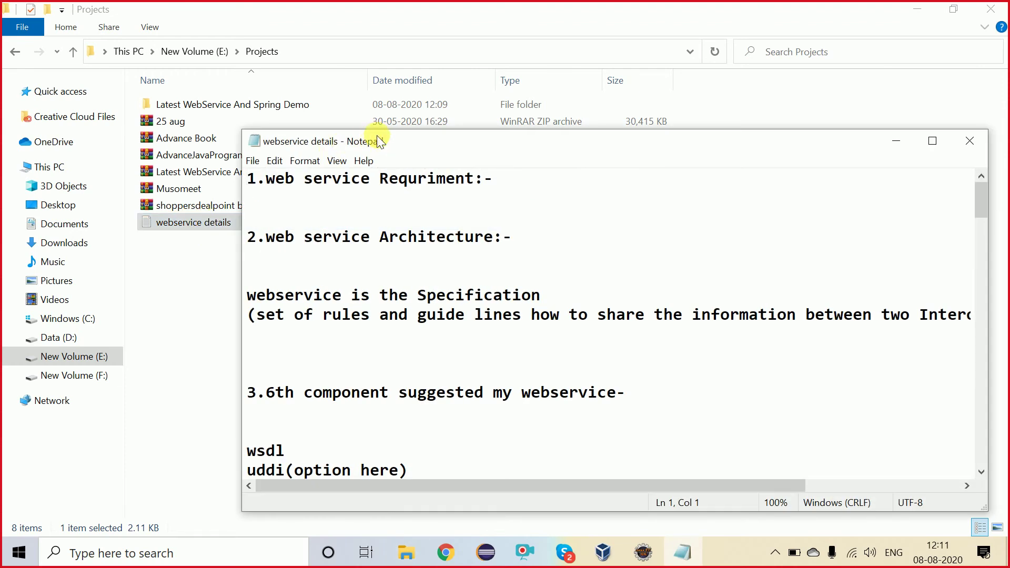
{"action": "double_click", "coordinate": [403, 141]}
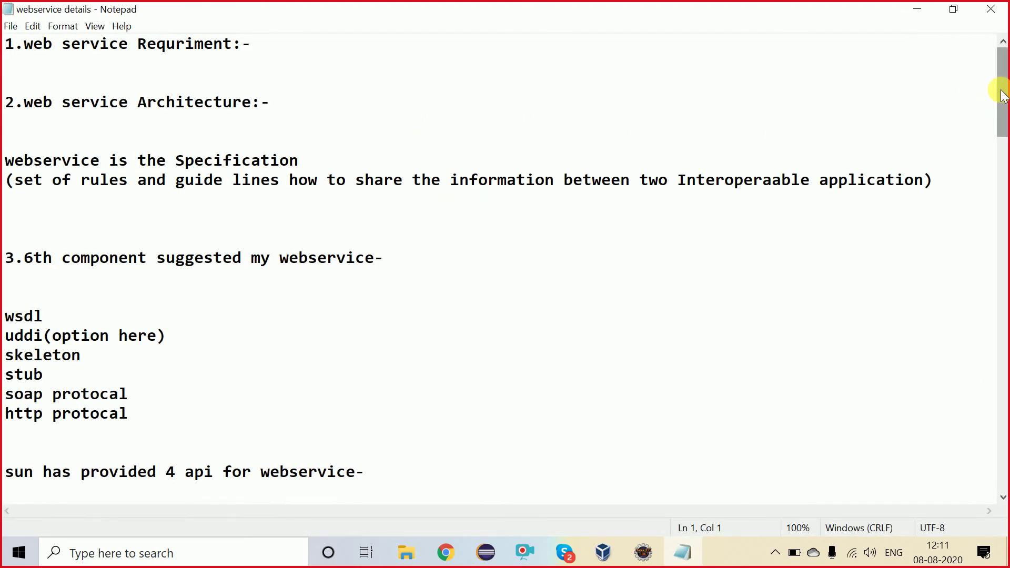
Scroll through the notes to the bottom and back to the top.
{"action": "left_click_drag", "start_coordinate": [1003, 96], "coordinate": [1003, 238]}
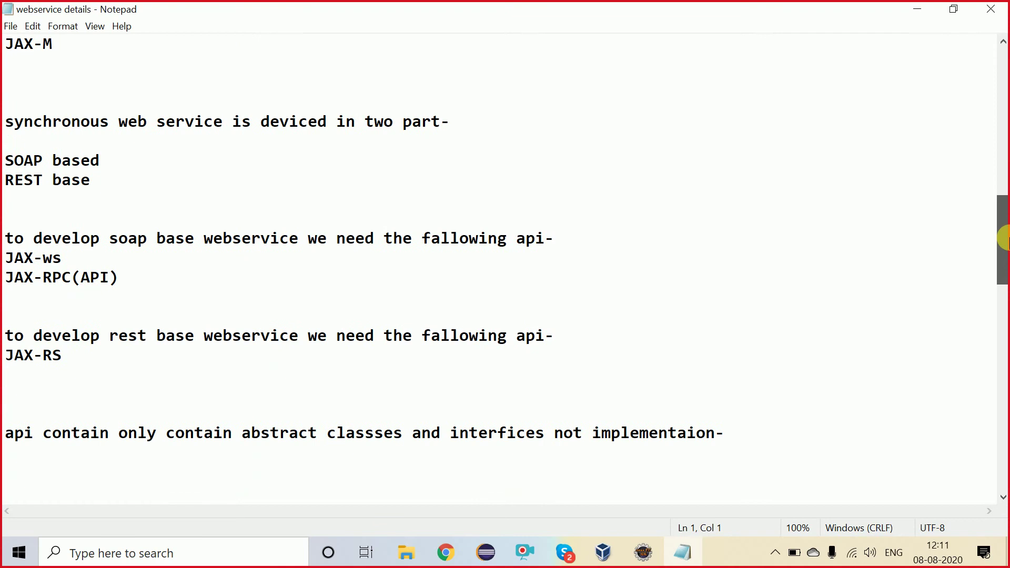
{"action": "left_click_drag", "start_coordinate": [1003, 238], "coordinate": [999, 34]}
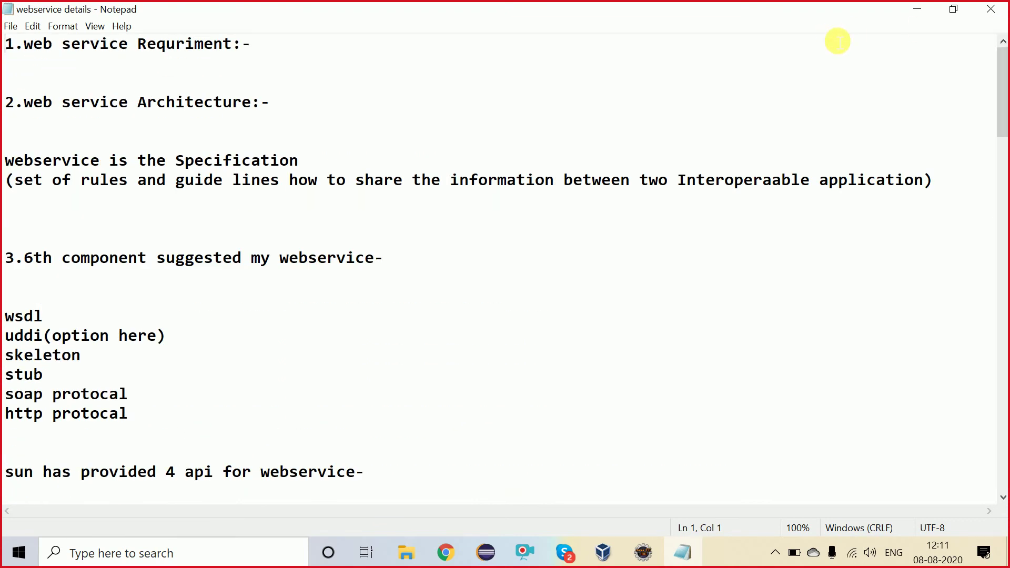
{"action": "key", "text": "super+r"}
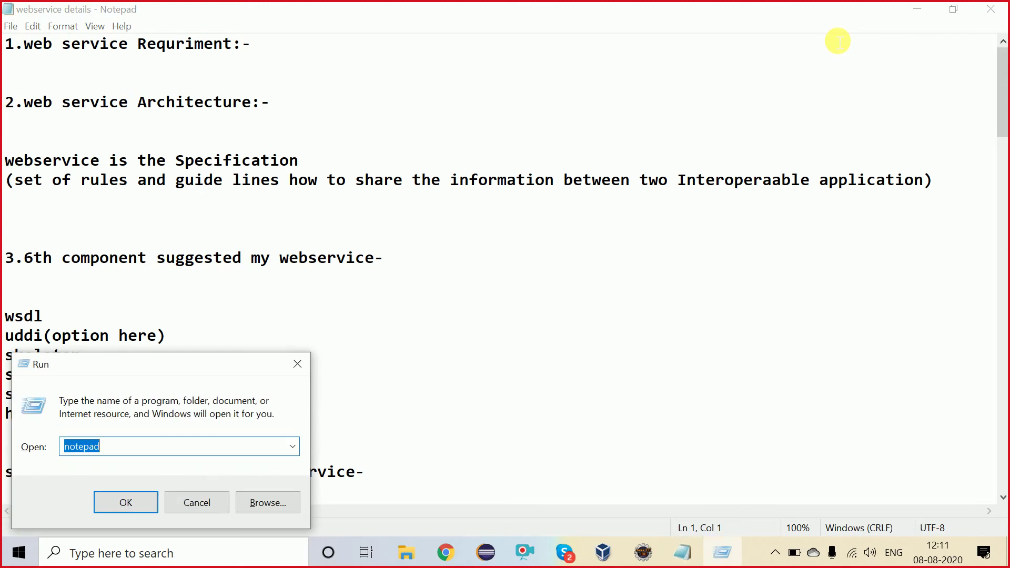
Run notepad to open a new Untitled document and type jee.
{"action": "key", "text": "Return"}
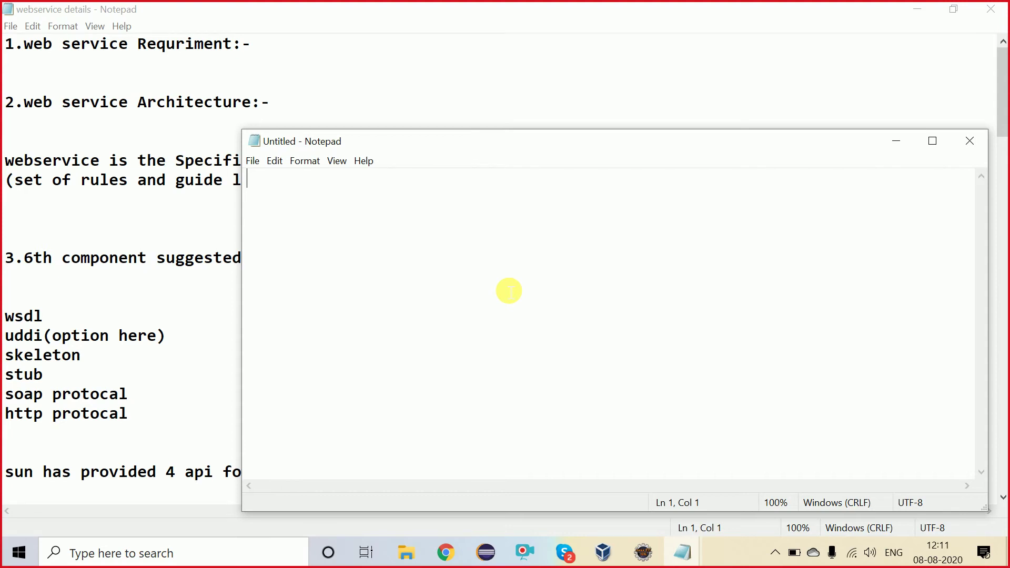
{"action": "type", "text": "j"}
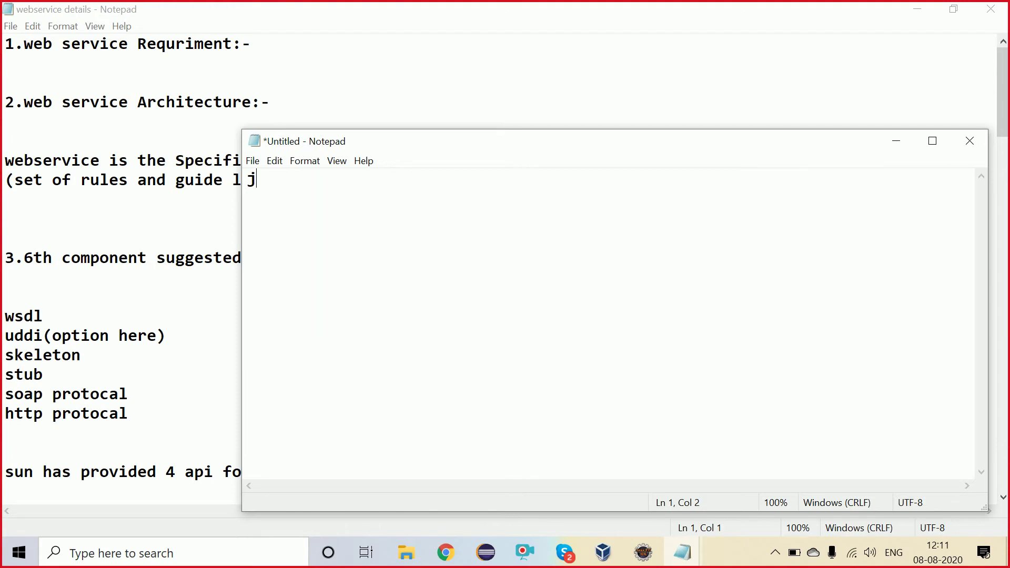
{"action": "type", "text": "ee"}
Below jee, add the lines '-web component' and '-ejb component'.
{"action": "key", "text": "Return"}
{"action": "key", "text": "Return"}
{"action": "type", "text": "-web"}
{"action": "type", "text": " component"}
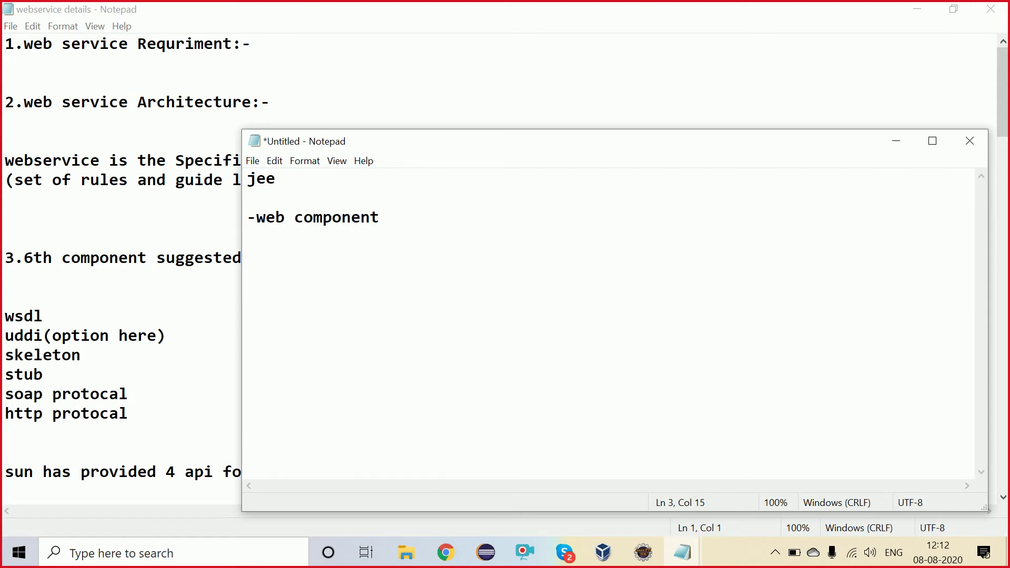
{"action": "key", "text": "Return"}
{"action": "type", "text": "-ejb component"}
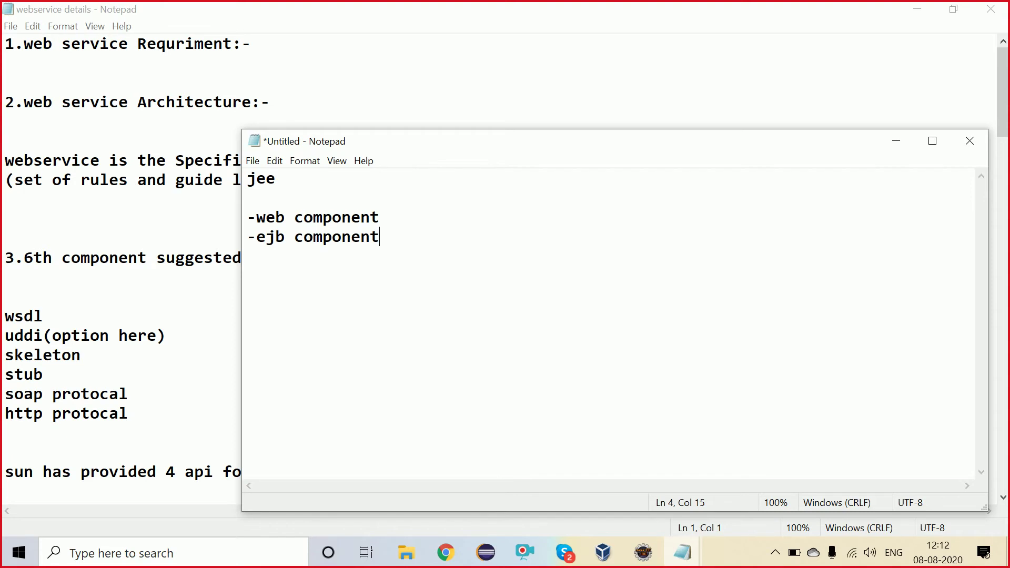
Insert a blank line between '-web component' and '-ejb component'.
{"action": "key", "text": "Up"}
{"action": "key", "text": "Return"}
{"action": "key", "text": "Down"}
{"action": "key", "text": "Right"}
{"action": "key", "text": "Right"}
{"action": "key", "text": "Right"}
{"action": "key", "text": "Right"}
{"action": "key", "text": "Right"}
{"action": "key", "text": "Right"}
{"action": "key", "text": "Right"}
{"action": "key", "text": "Right"}
{"action": "key", "text": "Right"}
List rmi, ejb and webservices on separate lines below '-ejb component'.
{"action": "key", "text": "Return"}
{"action": "key", "text": "Return"}
{"action": "type", "text": "rmi"}
{"action": "key", "text": "Return"}
{"action": "type", "text": "ejb"}
{"action": "key", "text": "Return"}
{"action": "type", "text": "webservices"}
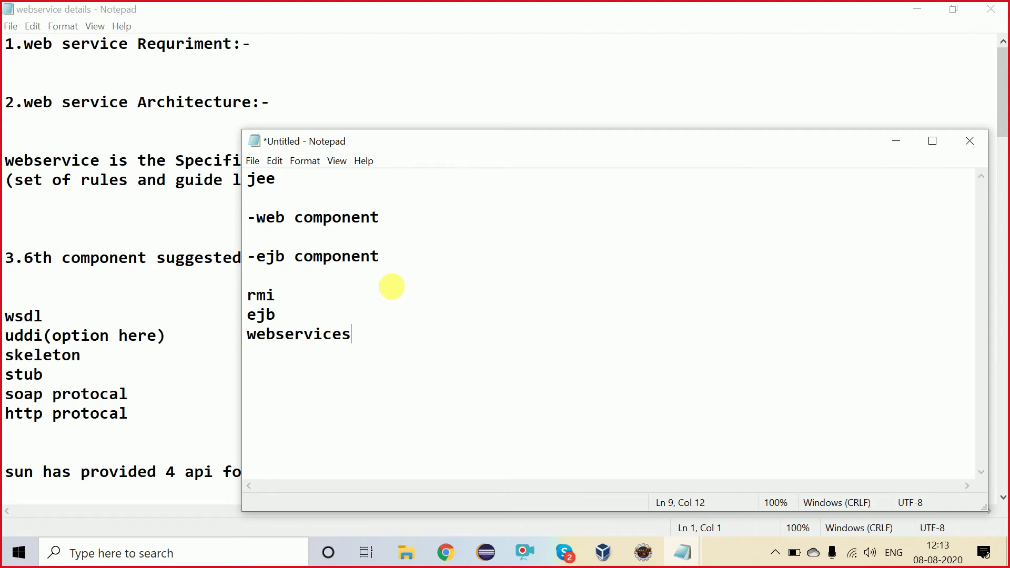
{"action": "double_click", "coordinate": [381, 146]}
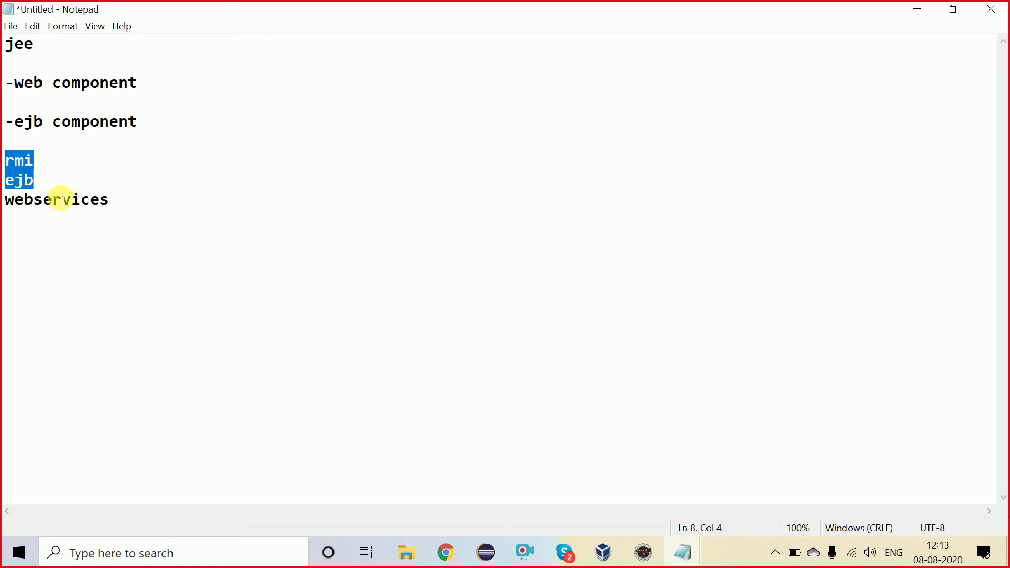
Add a 'Distributed' line below '-ejb component', above the rmi list.
{"action": "left_click_drag", "start_coordinate": [8, 159], "coordinate": [119, 230]}
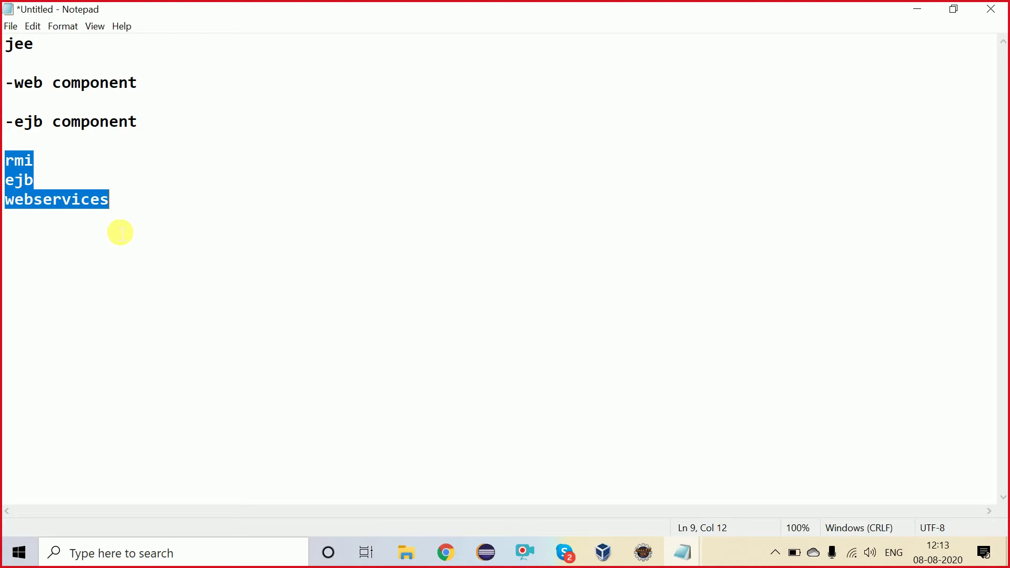
{"action": "left_click", "coordinate": [153, 129]}
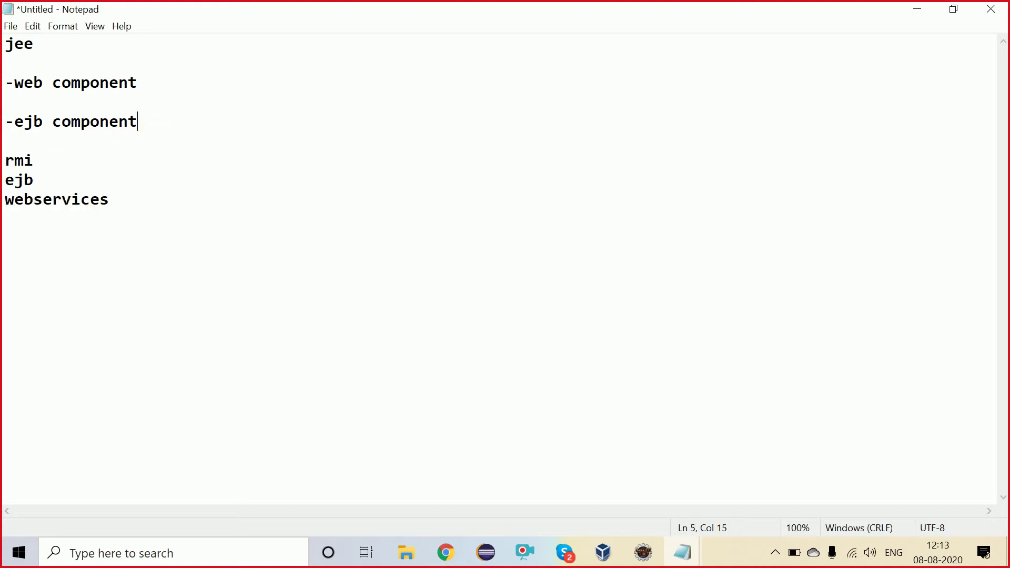
{"action": "key", "text": "Return"}
{"action": "key", "text": "Return"}
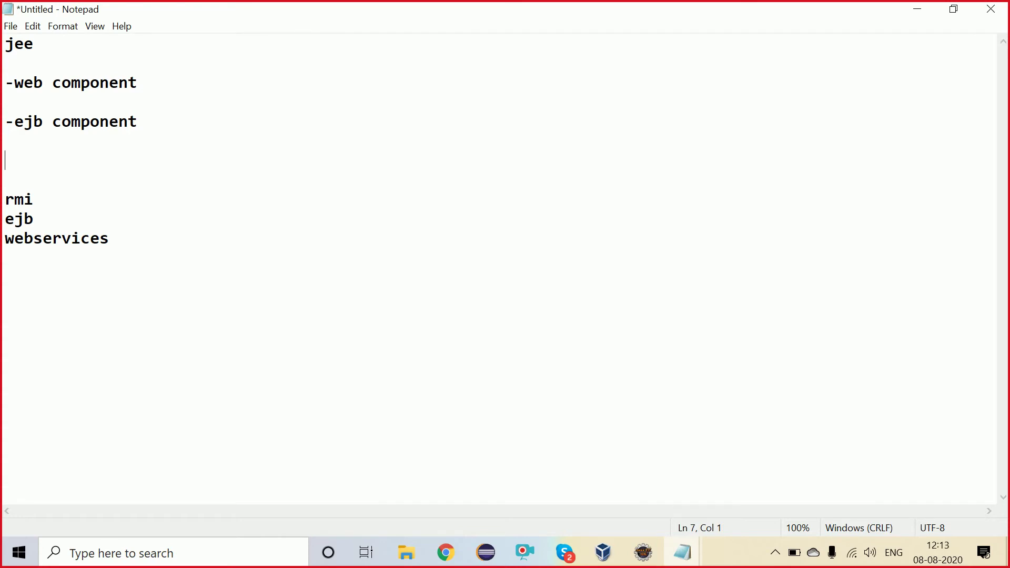
{"action": "type", "text": "DI"}
{"action": "key", "text": "BackSpace"}
{"action": "type", "text": "is"}
{"action": "type", "text": "tributed"}
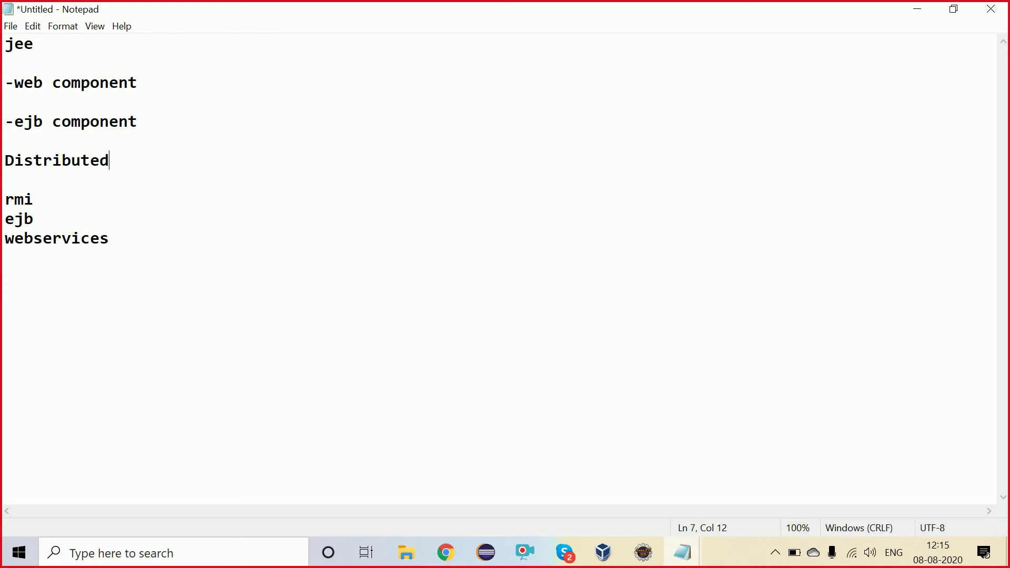
Add a CORBA line beneath Distributed, then start deleting it.
{"action": "key", "text": "Return"}
{"action": "key", "text": "Return"}
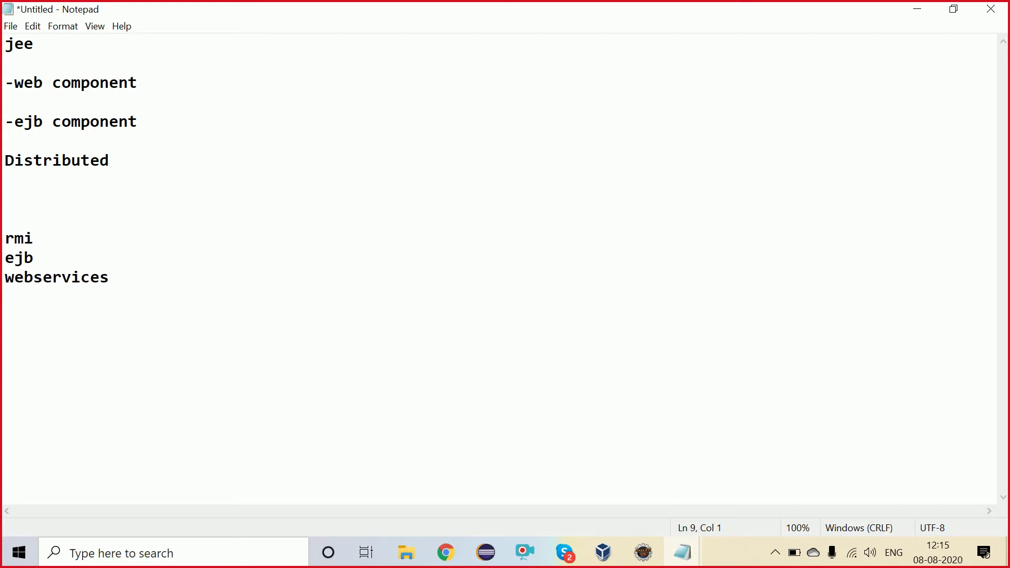
{"action": "type", "text": "CORBA"}
{"action": "key", "text": "BackSpace"}
{"action": "key", "text": "BackSpace"}
{"action": "key", "text": "BackSpace"}
{"action": "key", "text": "BackSpace"}
{"action": "key", "text": "BackSpace"}
{"action": "key", "text": "BackSpace"}
Mark the rmi and ejb lines below Distributed using Shift+arrow selection.
{"action": "key", "text": "Down"}
{"action": "key", "text": "Down"}
{"action": "key", "text": "shift+Right"}
{"action": "key", "text": "shift+Right"}
{"action": "key", "text": "shift+Right"}
{"action": "key", "text": "Left"}
{"action": "key", "text": "Down"}
{"action": "key", "text": "Down"}
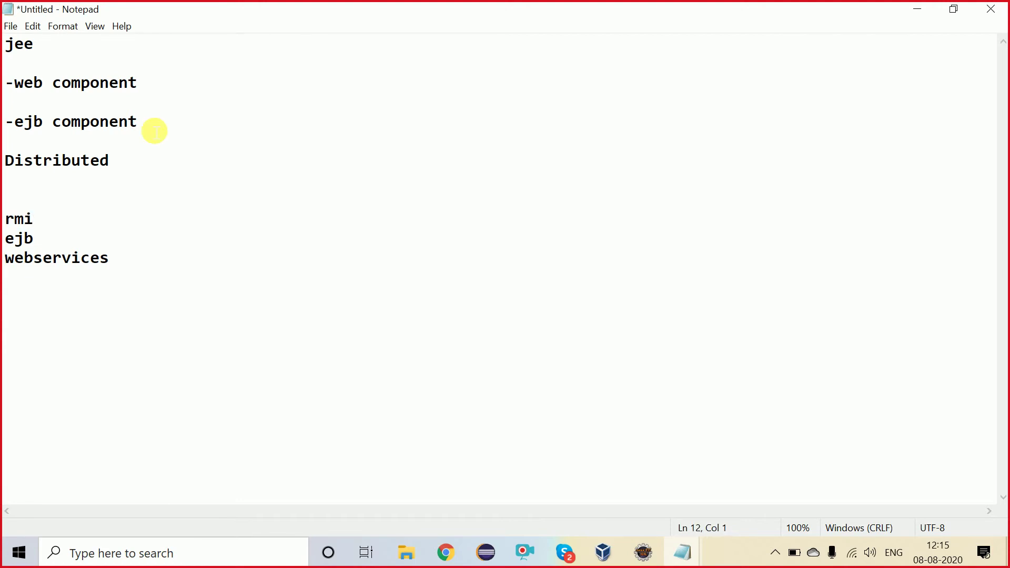
{"action": "key", "text": "shift+Up"}
{"action": "key", "text": "shift+Up"}
{"action": "key", "text": "shift+Up"}
{"action": "key", "text": "Down"}
{"action": "key", "text": "shift+Down"}
{"action": "key", "text": "shift+Down"}
{"action": "key", "text": "Left"}
{"action": "key", "text": "Up"}
{"action": "key", "text": "Down"}
{"action": "key", "text": "shift+Down"}
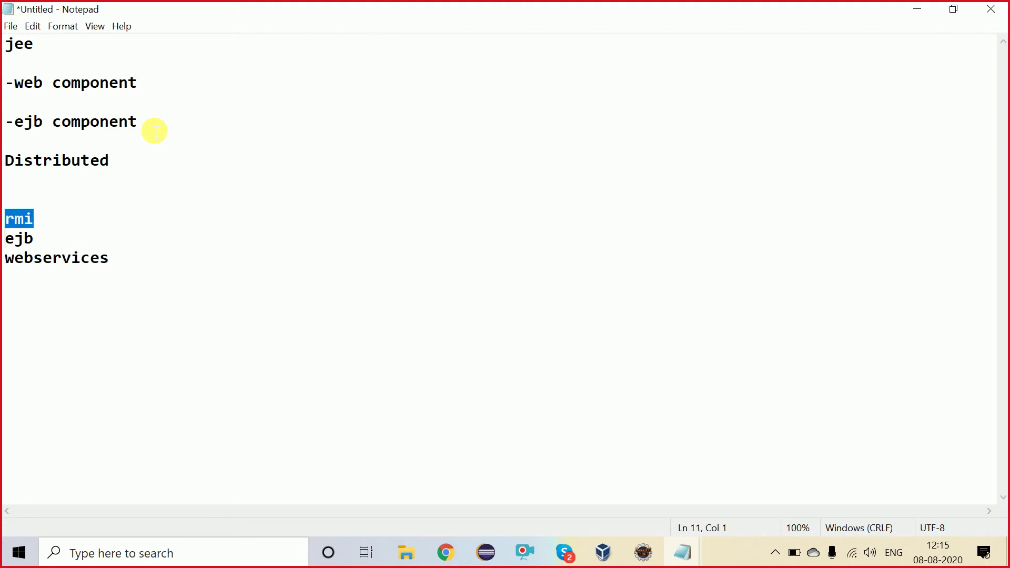
Extend the selection toward webservices, then reselect just the rmi and ejb lines.
{"action": "key", "text": "Down"}
{"action": "key", "text": "shift+Up"}
{"action": "key", "text": "shift+Down"}
{"action": "key", "text": "shift+Right"}
{"action": "key", "text": "shift+Right"}
{"action": "key", "text": "shift+Right"}
{"action": "key", "text": "shift+Right"}
{"action": "key", "text": "shift+Right"}
{"action": "key", "text": "shift+Right"}
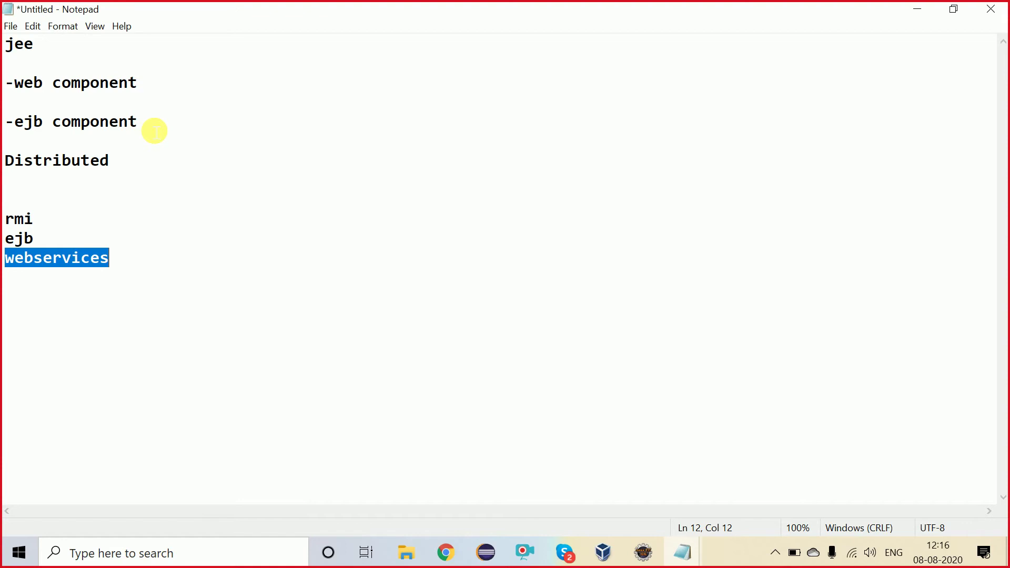
{"action": "key", "text": "Up"}
{"action": "key", "text": "Up"}
{"action": "key", "text": "Left"}
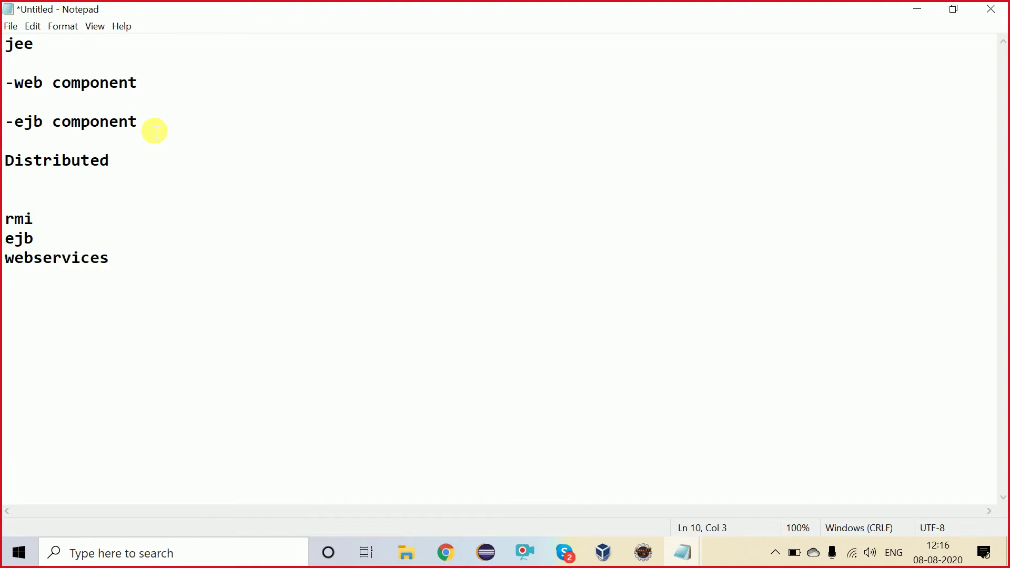
{"action": "key", "text": "shift+Down"}
{"action": "key", "text": "Right"}
{"action": "key", "text": "Right"}
{"action": "key", "text": "shift+Left"}
{"action": "key", "text": "shift+Left"}
{"action": "key", "text": "shift+Left"}
{"action": "key", "text": "shift+Left"}
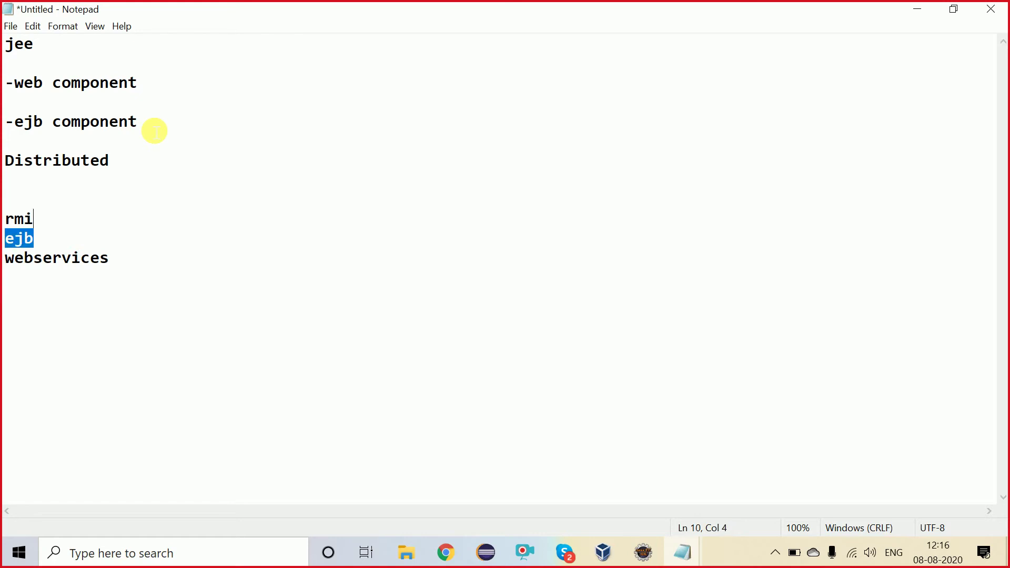
{"action": "key", "text": "shift+Up"}
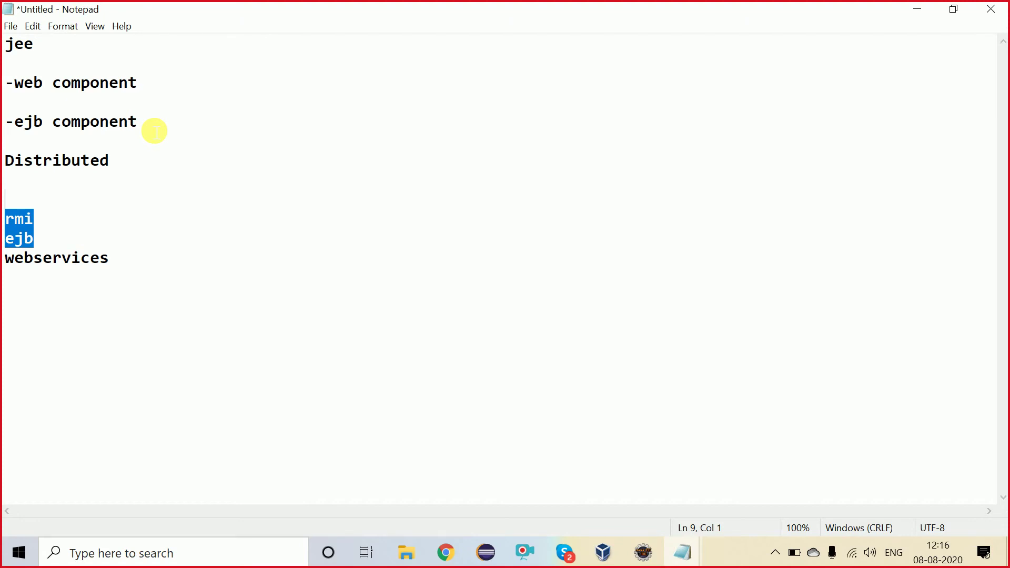
Delete the rmi, ejb and '-ejb component' lines.
{"action": "key", "text": "Delete"}
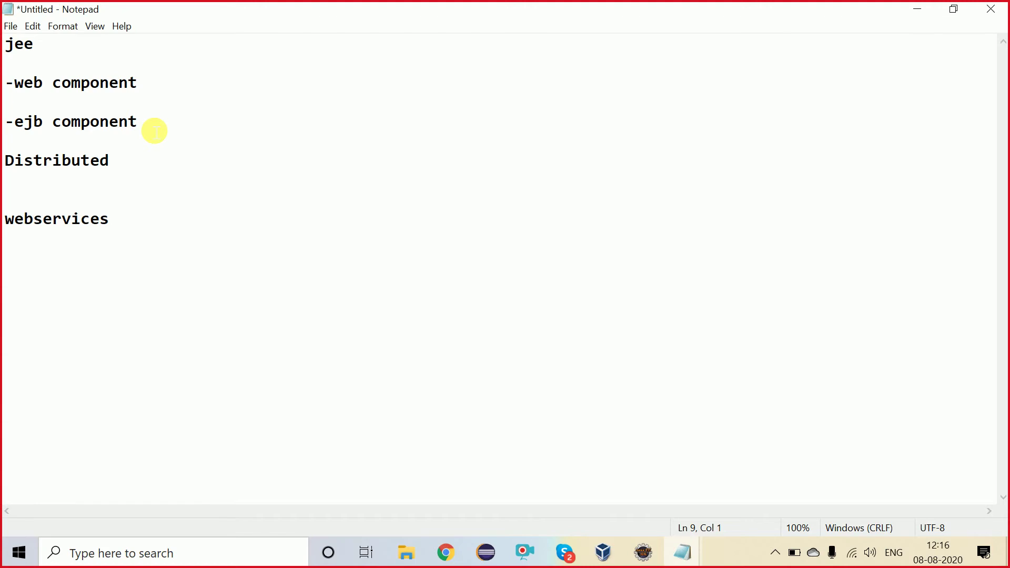
{"action": "left_click_drag", "start_coordinate": [153, 131], "coordinate": [6, 122]}
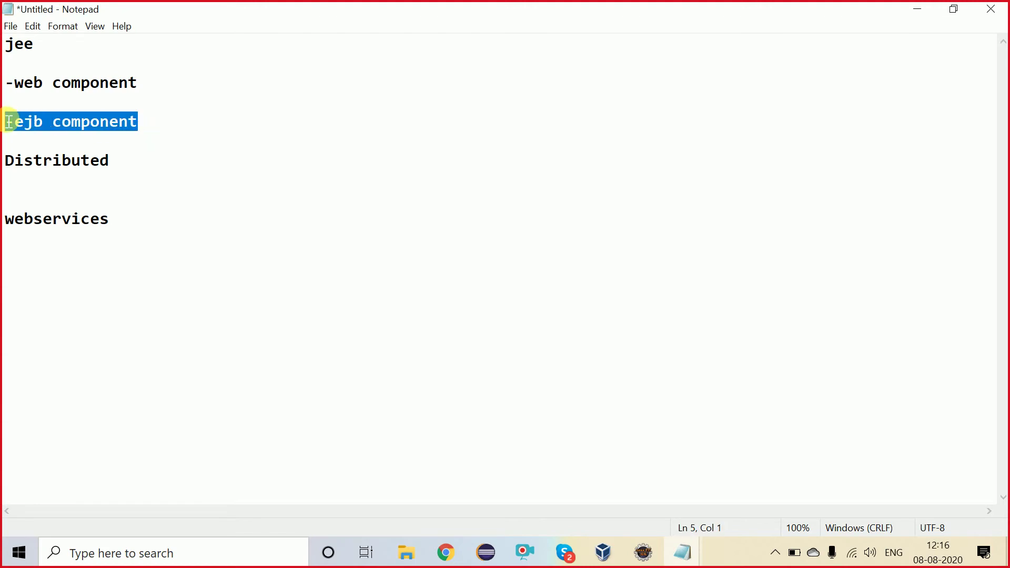
{"action": "key", "text": "Delete"}
Delete the jee and '-web component' lines at the top.
{"action": "left_click", "coordinate": [148, 83]}
{"action": "left_click", "coordinate": [6, 44], "text": "shift"}
{"action": "key", "text": "Delete"}
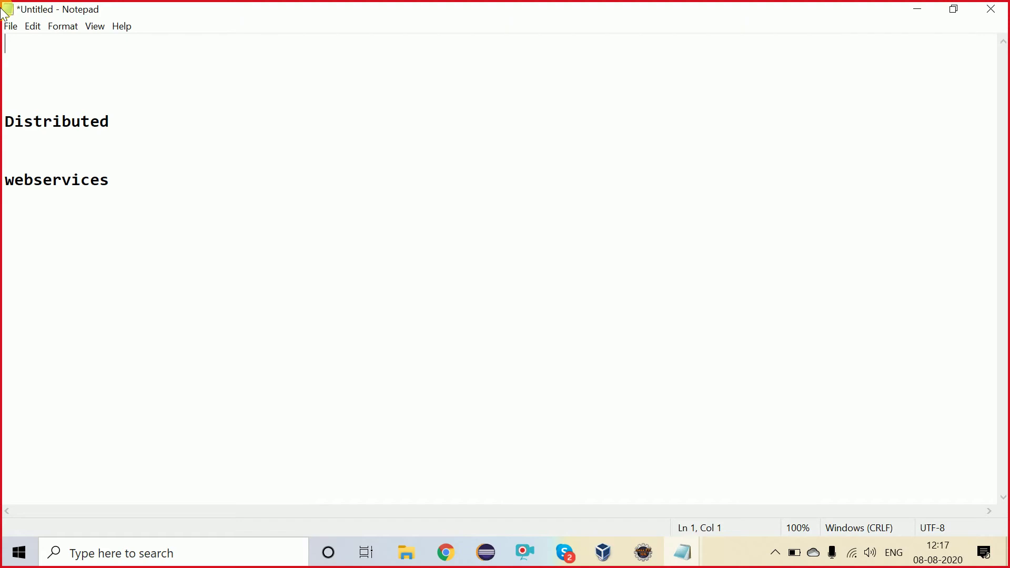
Replace the capital D so the heading reads 'distributed'.
{"action": "left_click", "coordinate": [20, 124]}
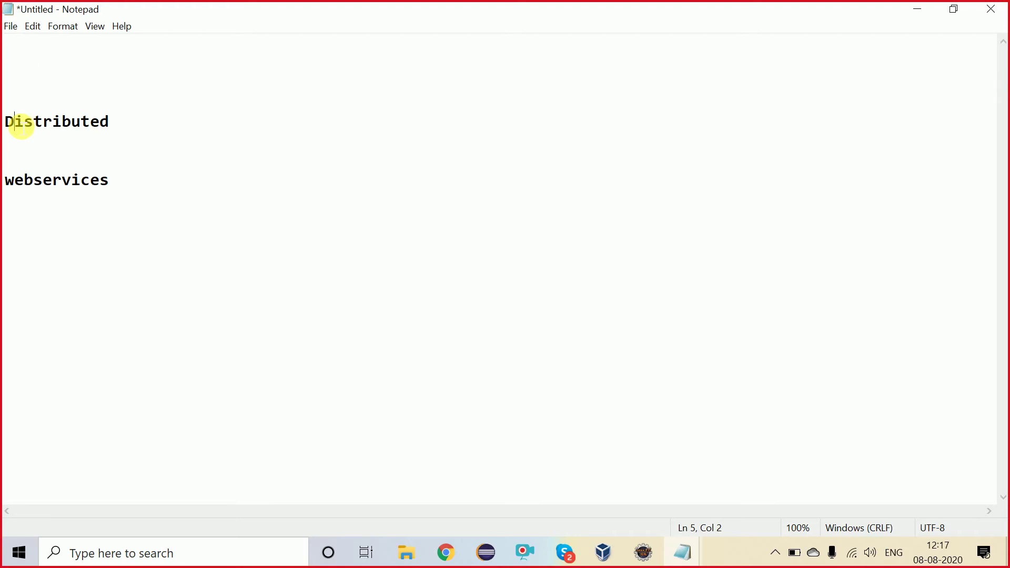
{"action": "key", "text": "BackSpace"}
{"action": "type", "text": "d"}
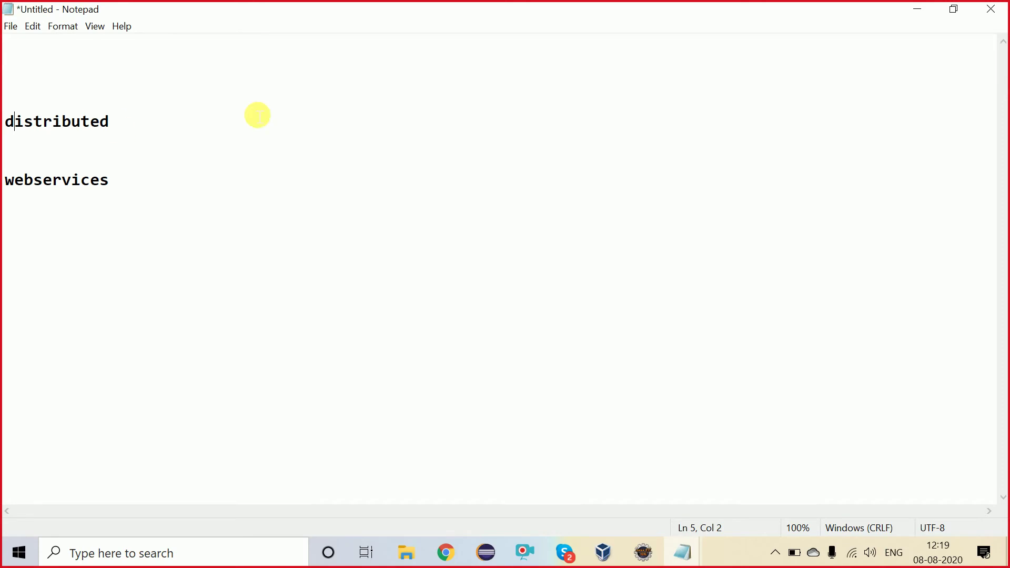
{"action": "left_click", "coordinate": [994, 13]}
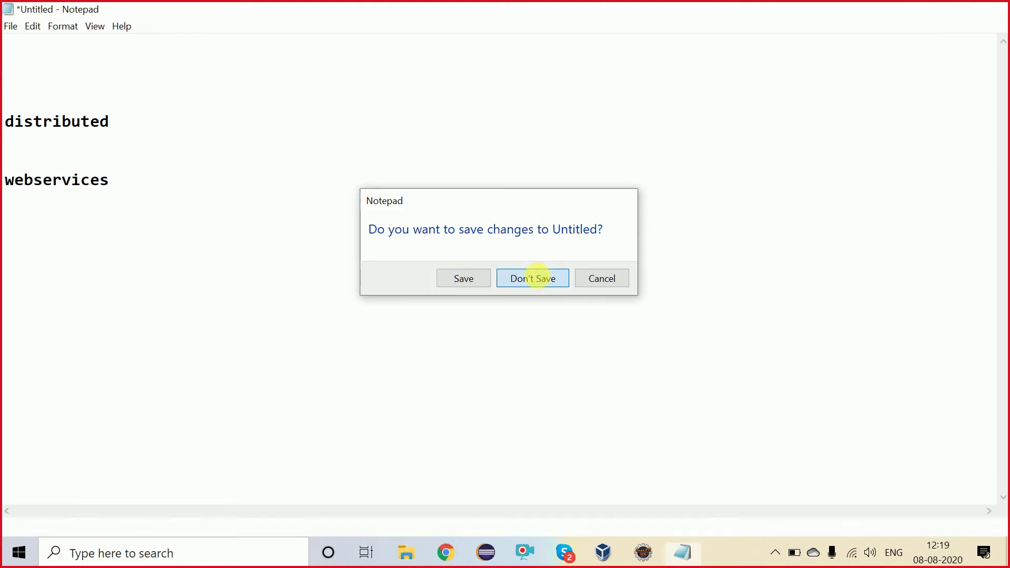
Discard the Untitled notes without saving and return to the webservice details notes.
{"action": "left_click", "coordinate": [532, 278]}
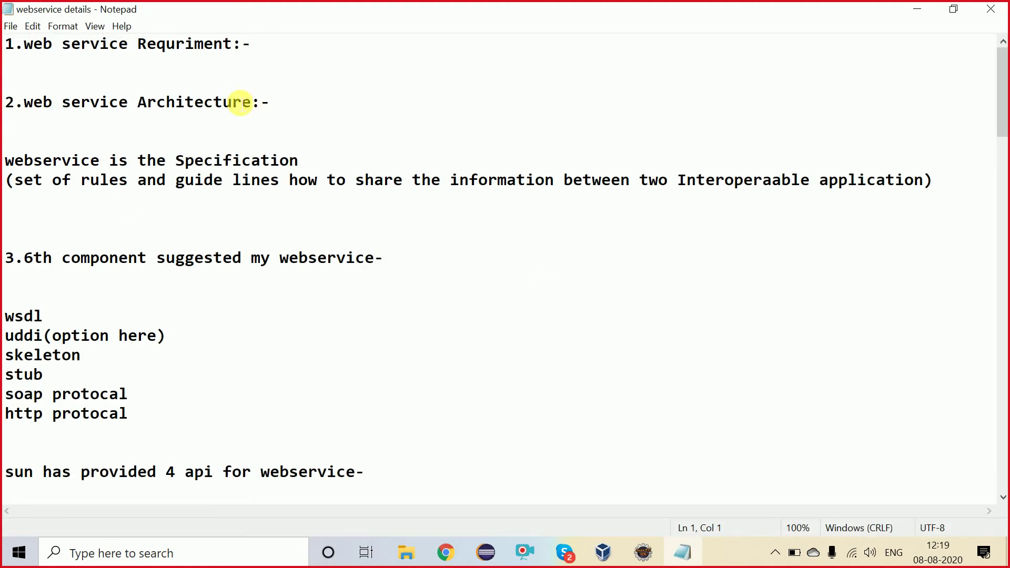
{"action": "left_click", "coordinate": [43, 73]}
{"action": "key", "text": "Up"}
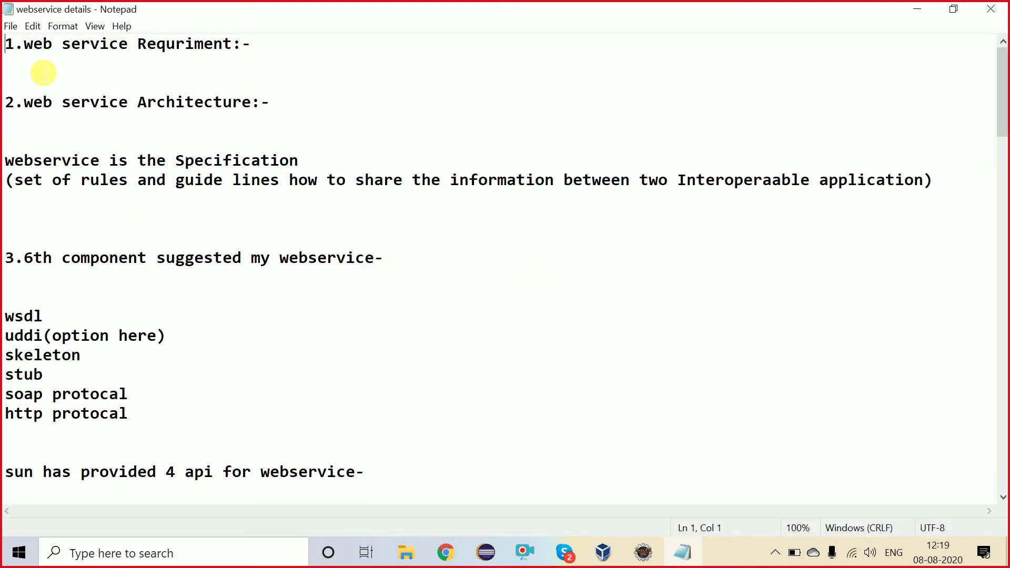
Move down through the notes past the JAX API list to the SOAP and REST lines.
{"action": "key", "text": "Down"}
{"action": "key", "text": "Down"}
{"action": "key", "text": "Down"}
{"action": "key", "text": "Down"}
{"action": "key", "text": "Down"}
{"action": "key", "text": "Down"}
{"action": "key", "text": "Down"}
{"action": "key", "text": "Down"}
{"action": "key", "text": "Down"}
{"action": "key", "text": "Down"}
{"action": "key", "text": "Down"}
{"action": "key", "text": "Down"}
{"action": "key", "text": "Down"}
{"action": "key", "text": "Down"}
{"action": "key", "text": "Down"}
{"action": "key", "text": "Down"}
{"action": "key", "text": "Down"}
{"action": "key", "text": "Down"}
{"action": "key", "text": "Down"}
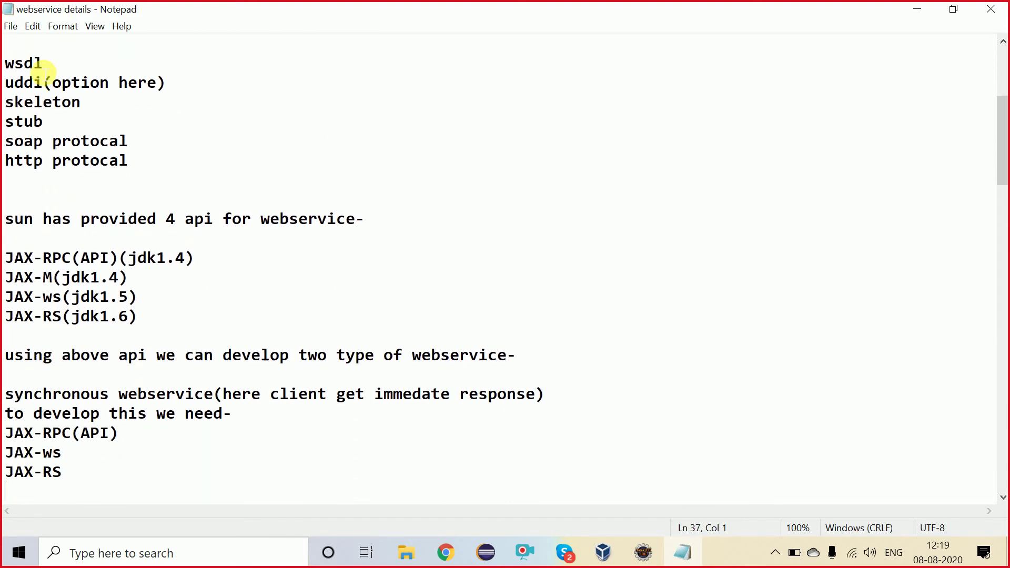
{"action": "key", "text": "Down"}
{"action": "key", "text": "Down"}
{"action": "key", "text": "Down"}
{"action": "key", "text": "Down"}
{"action": "key", "text": "Down"}
{"action": "key", "text": "Down"}
{"action": "key", "text": "Down"}
{"action": "key", "text": "Down"}
{"action": "key", "text": "Down"}
{"action": "key", "text": "Down"}
{"action": "key", "text": "Down"}
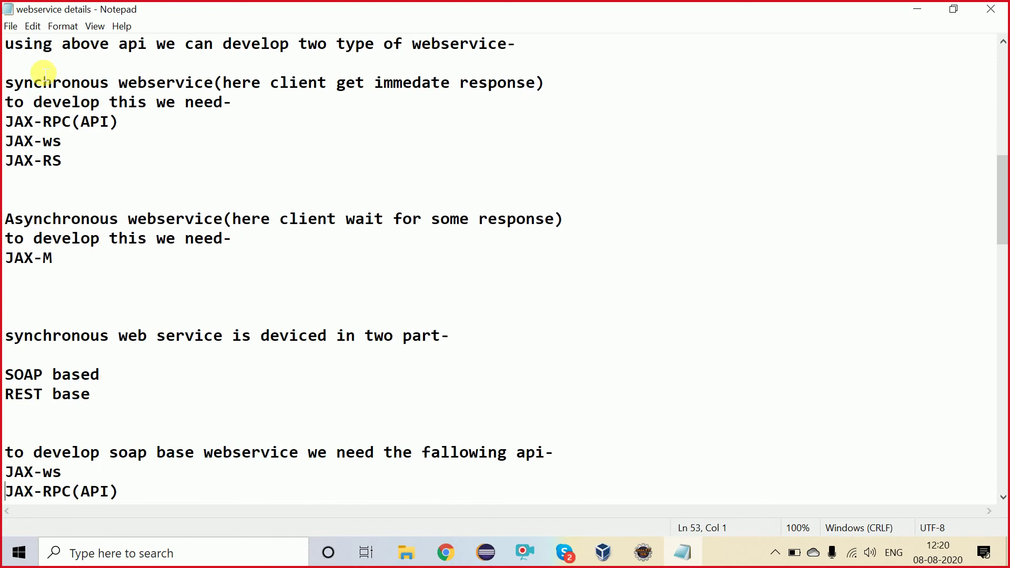
{"action": "key", "text": "Down"}
{"action": "key", "text": "Down"}
{"action": "key", "text": "Down"}
{"action": "key", "text": "Down"}
{"action": "key", "text": "Down"}
{"action": "key", "text": "Down"}
{"action": "key", "text": "Down"}
{"action": "key", "text": "Down"}
{"action": "key", "text": "Down"}
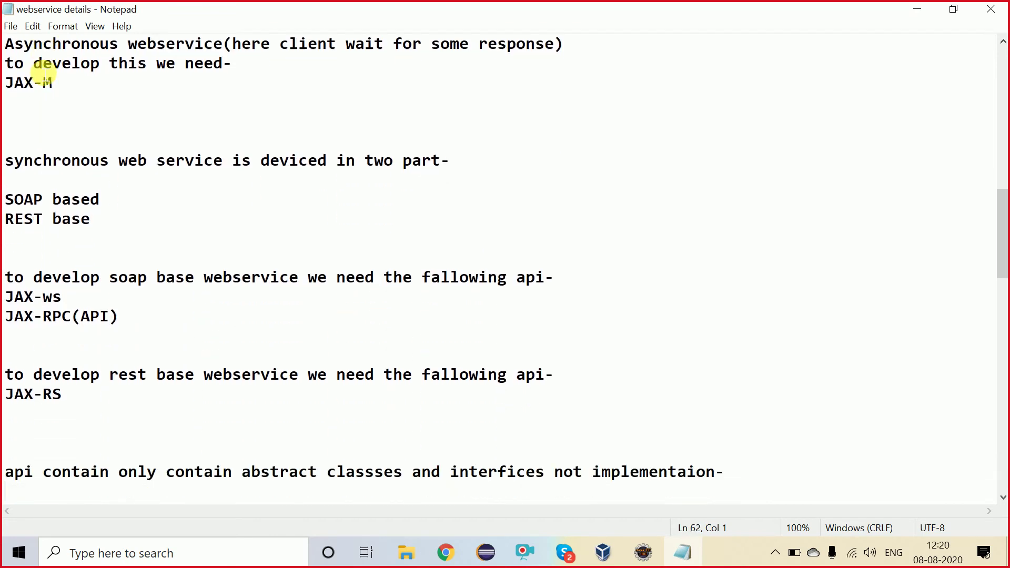
{"action": "key", "text": "Down"}
{"action": "key", "text": "Down"}
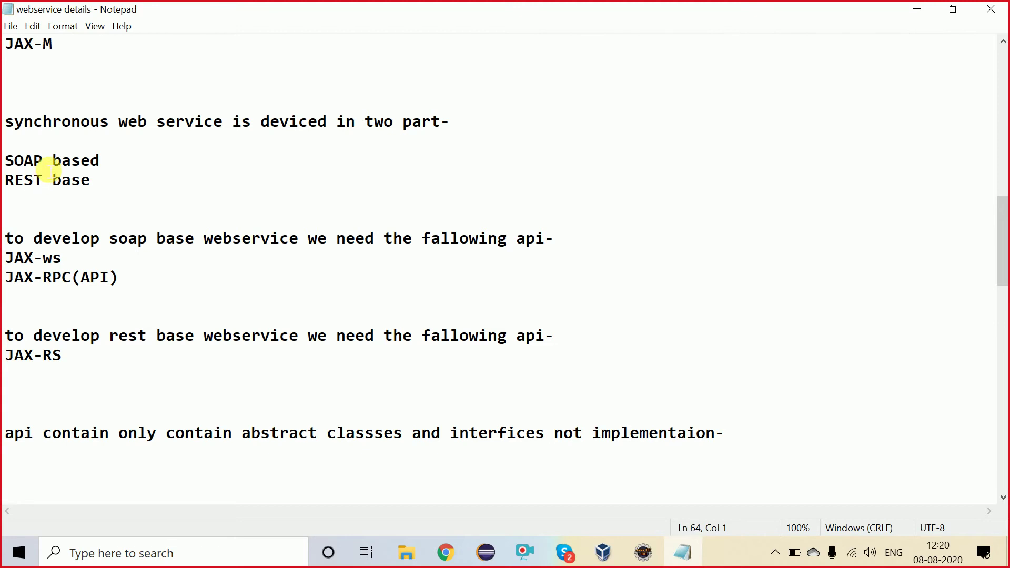
Select the 'SOAP based' and 'REST base' lines under synchronous web services.
{"action": "left_click_drag", "start_coordinate": [98, 188], "coordinate": [9, 168]}
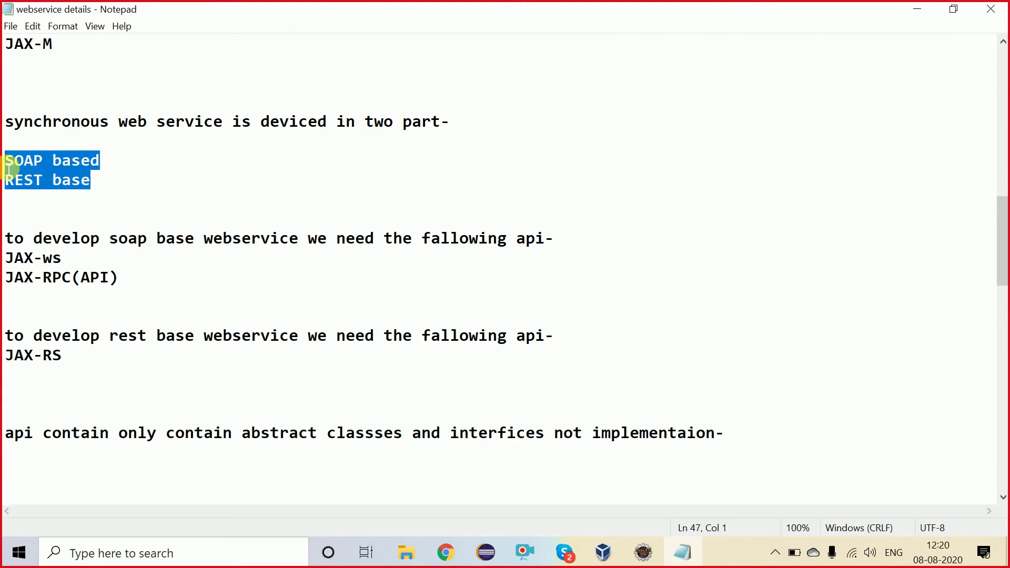
{"action": "left_click_drag", "start_coordinate": [99, 181], "coordinate": [9, 183]}
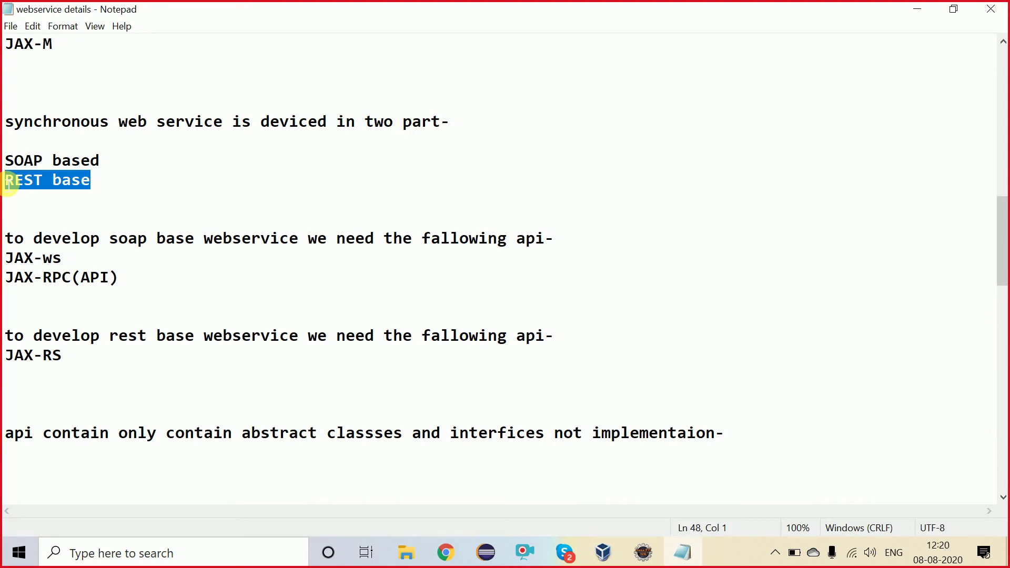
{"action": "left_click", "coordinate": [103, 179]}
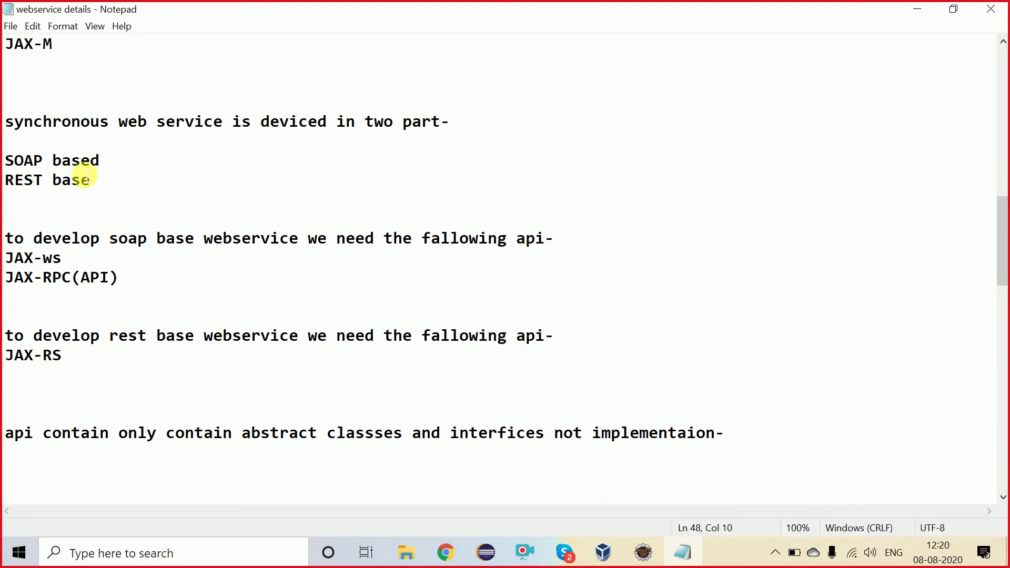
{"action": "left_click_drag", "start_coordinate": [86, 175], "coordinate": [12, 168]}
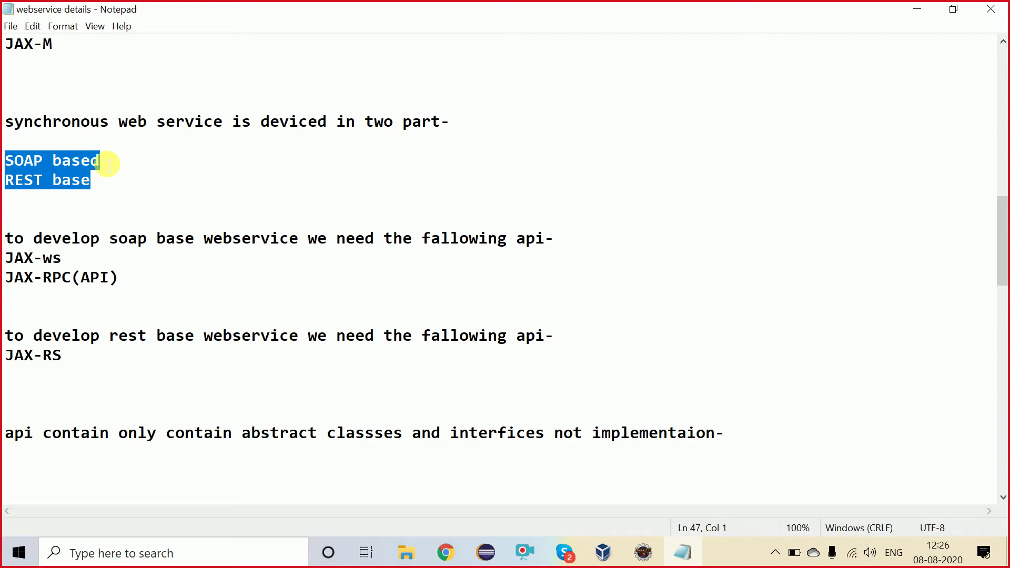
Append ----JSON to the REST base line so it reads 'REST base----JSON'.
{"action": "left_click", "coordinate": [107, 164]}
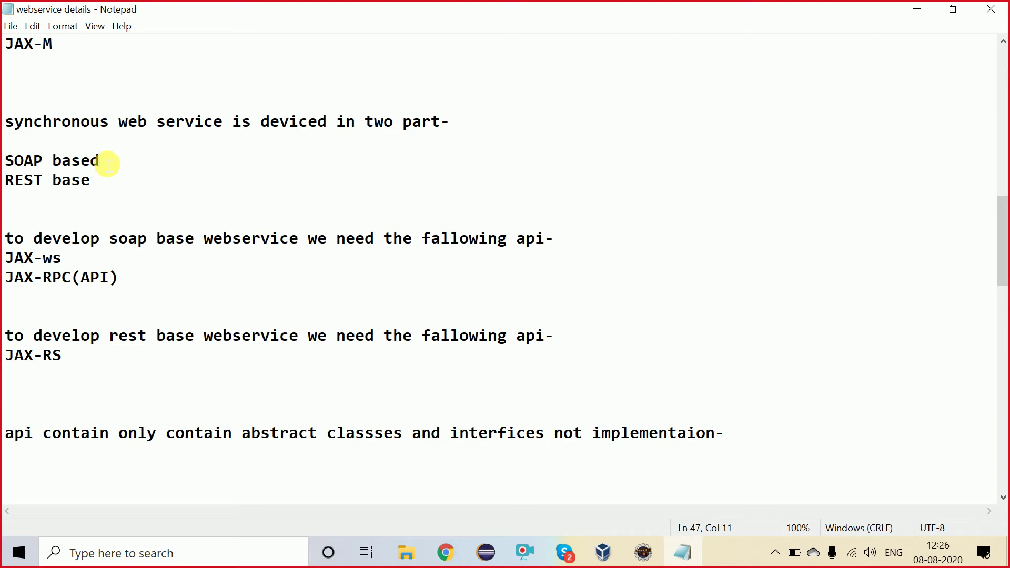
{"action": "key", "text": "Down"}
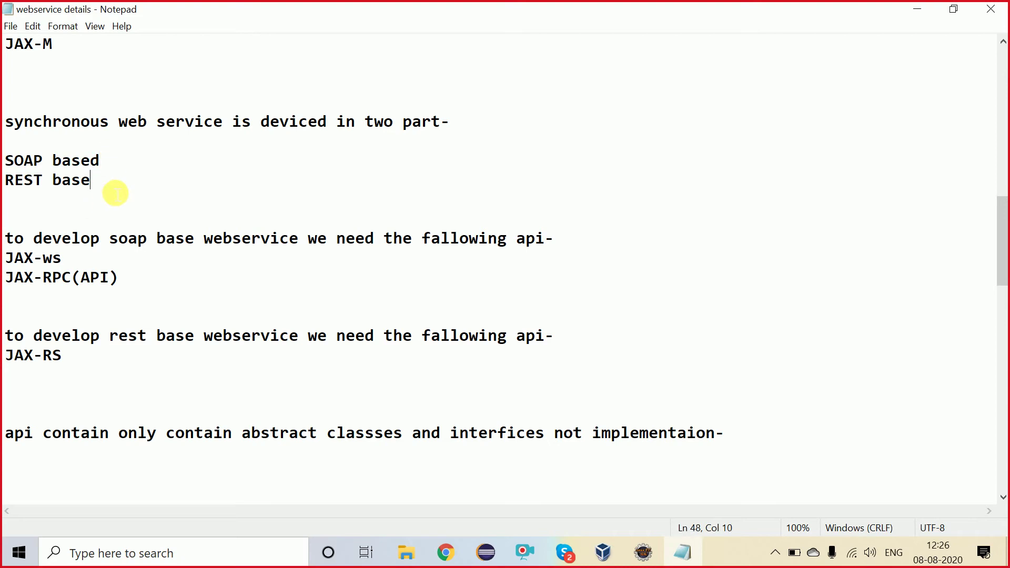
{"action": "type", "text": "----"}
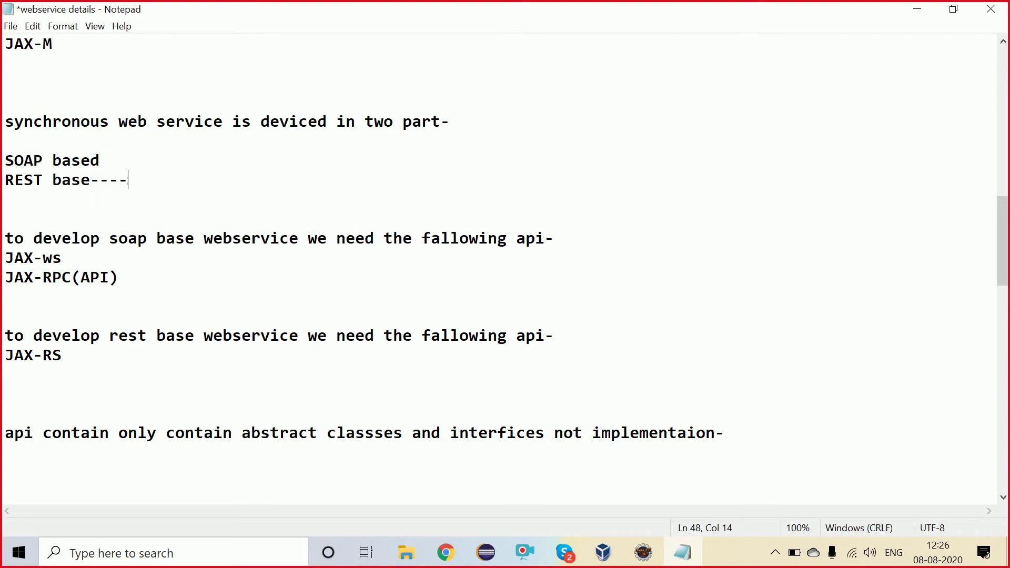
{"action": "type", "text": "JSON"}
Save the webservice details notes and return to the top of the file.
{"action": "key", "text": "ctrl+s"}
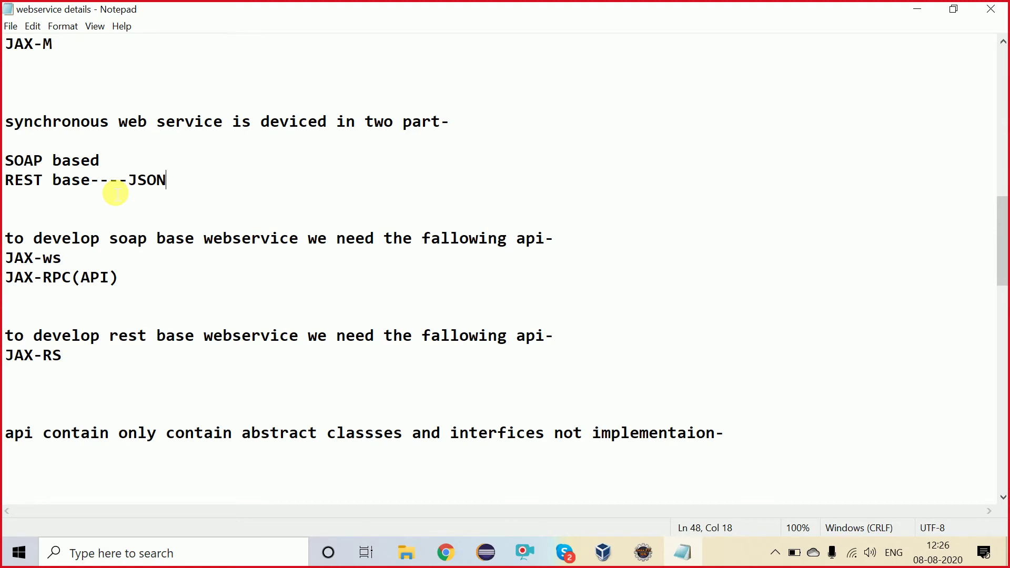
{"action": "key", "text": "Up"}
{"action": "key", "text": "Up"}
{"action": "key", "text": "Up"}
{"action": "key", "text": "Up"}
{"action": "key", "text": "Up"}
{"action": "key", "text": "Up"}
{"action": "key", "text": "Up"}
{"action": "key", "text": "Up"}
{"action": "key", "text": "Up"}
{"action": "key", "text": "Up"}
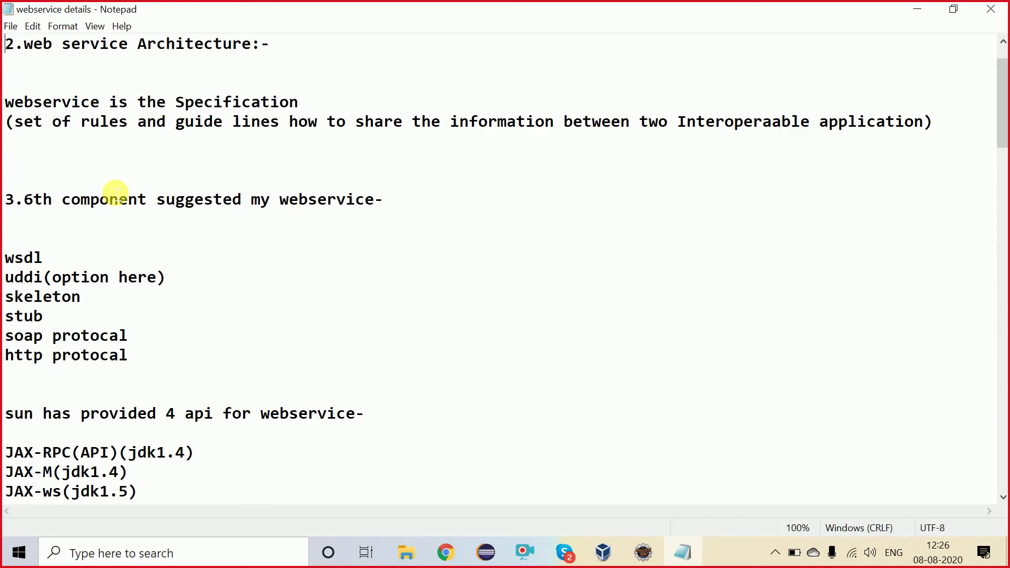
{"action": "key", "text": "Up"}
{"action": "key", "text": "Up"}
{"action": "key", "text": "Up"}
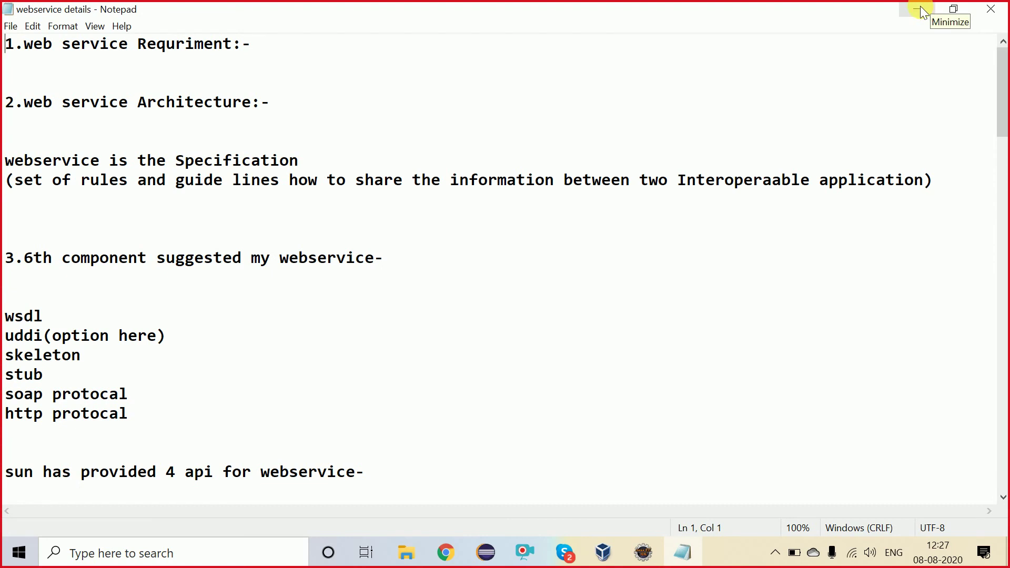
{"action": "left_click", "coordinate": [921, 10]}
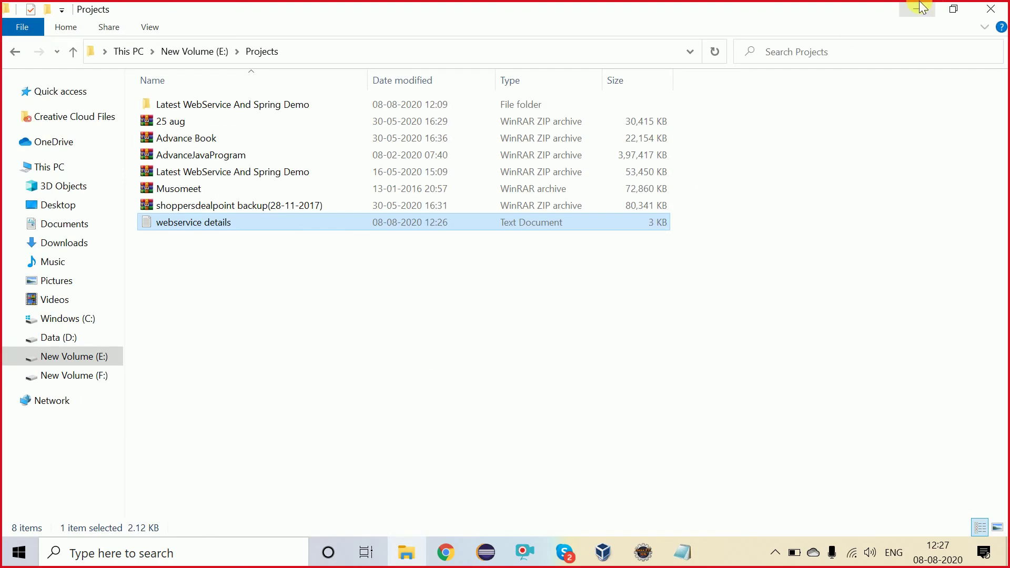
{"action": "left_click", "coordinate": [921, 8]}
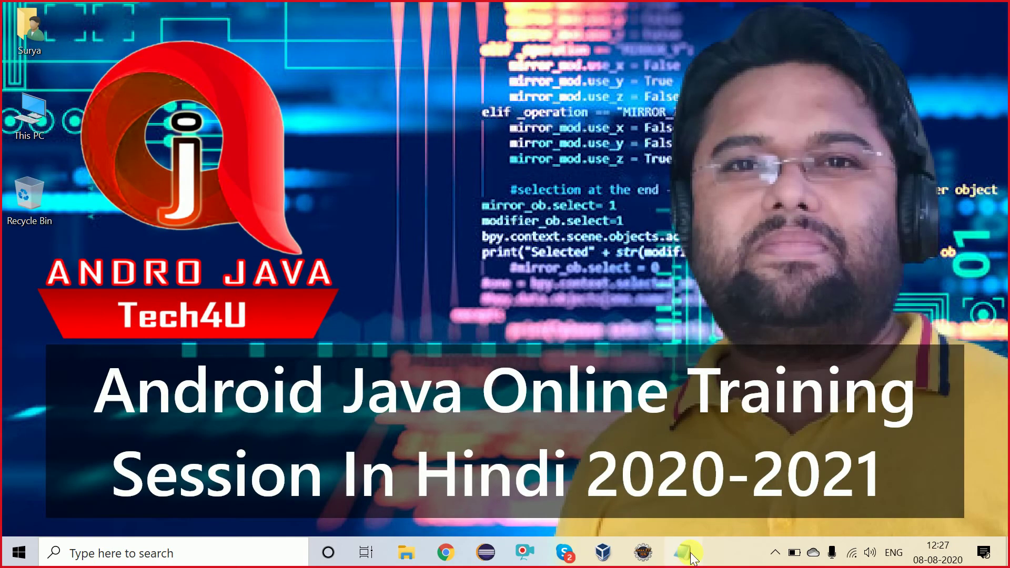
{"action": "mouse_move", "coordinate": [682, 553]}
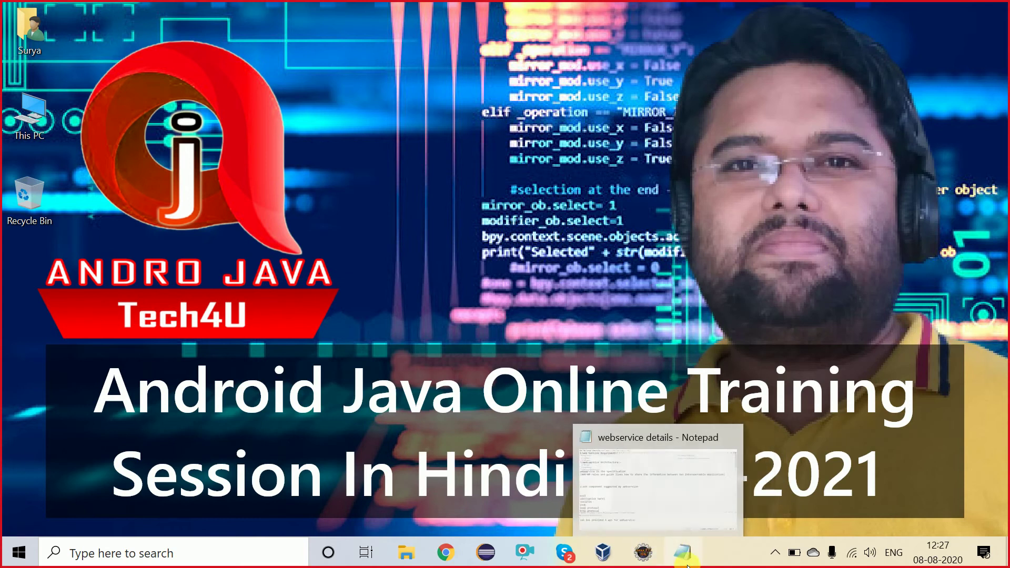
{"action": "mouse_move", "coordinate": [680, 481]}
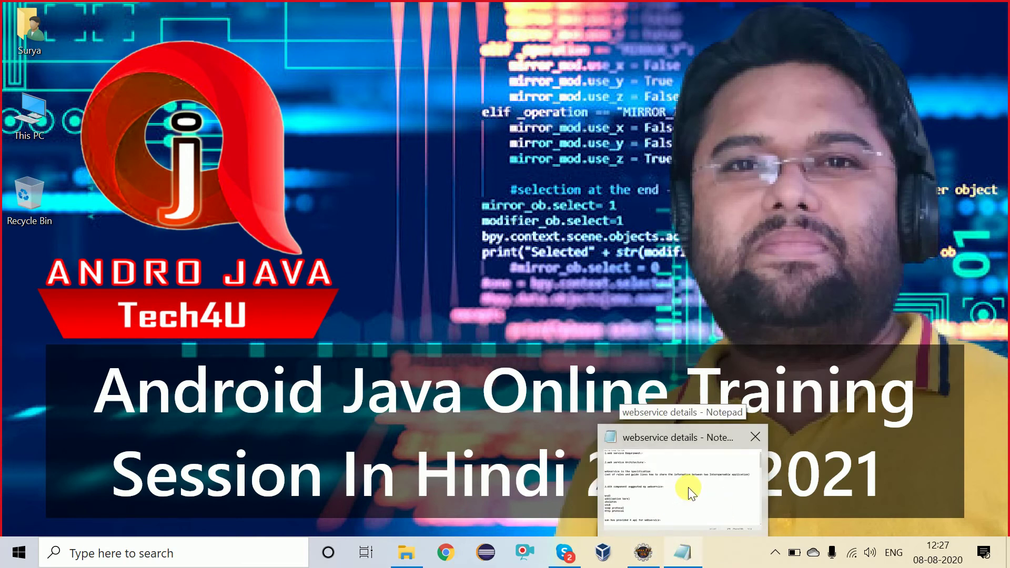
{"action": "left_click", "coordinate": [690, 494]}
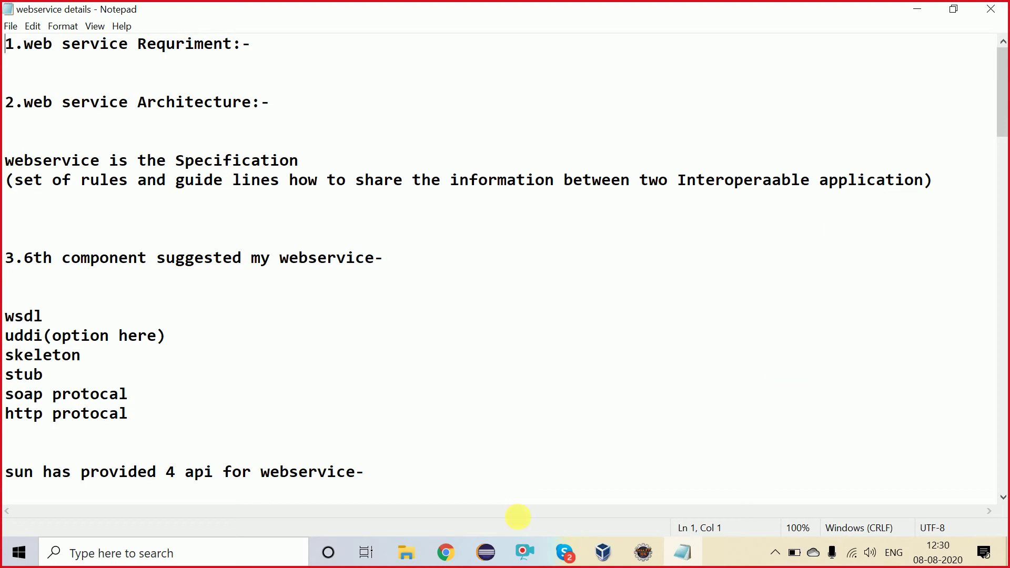
Search Google for 'json in java' from Chrome using the address bar suggestion.
{"action": "left_click", "coordinate": [444, 556]}
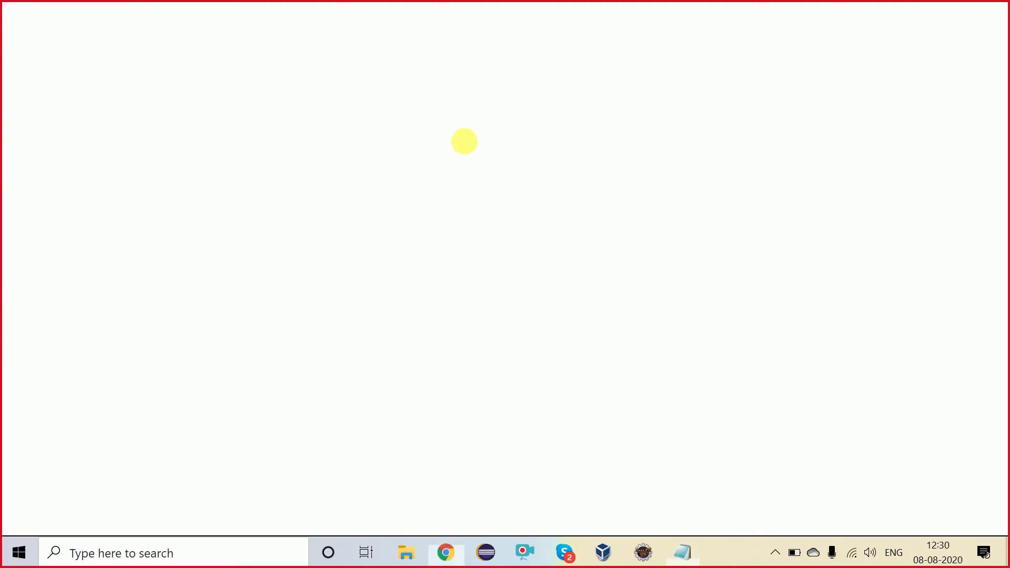
{"action": "left_click", "coordinate": [348, 53]}
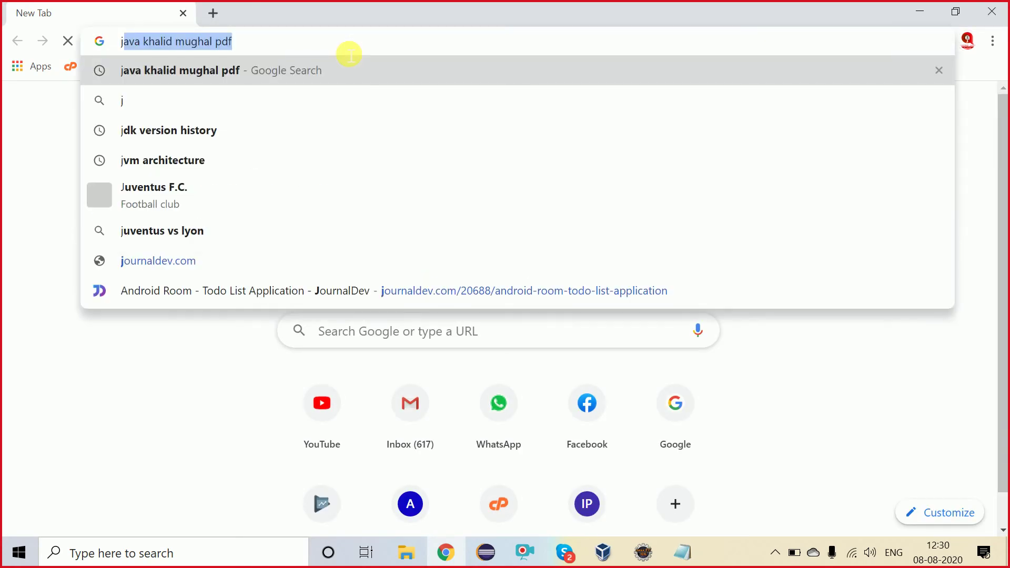
{"action": "type", "text": "json "}
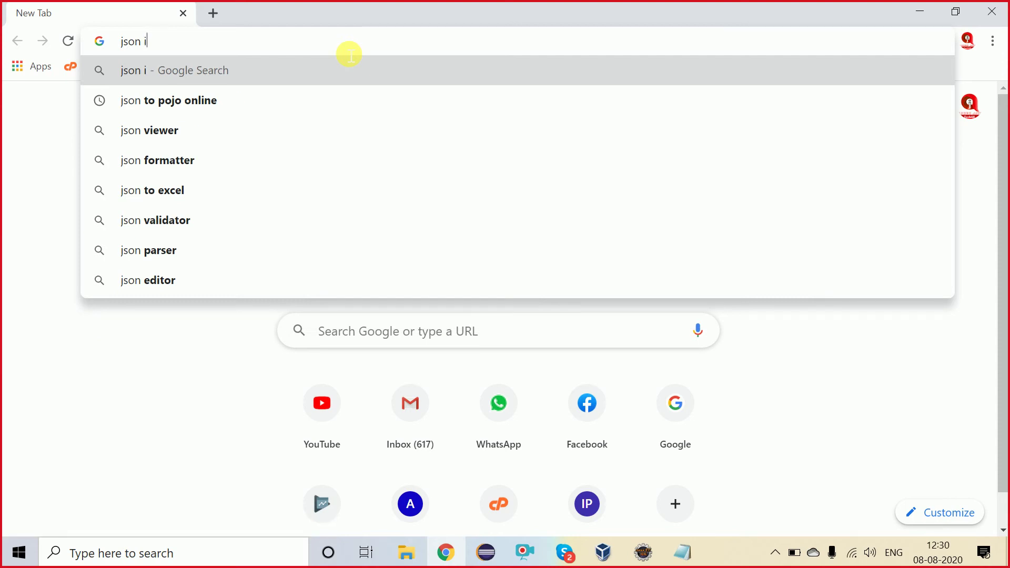
{"action": "type", "text": "in"}
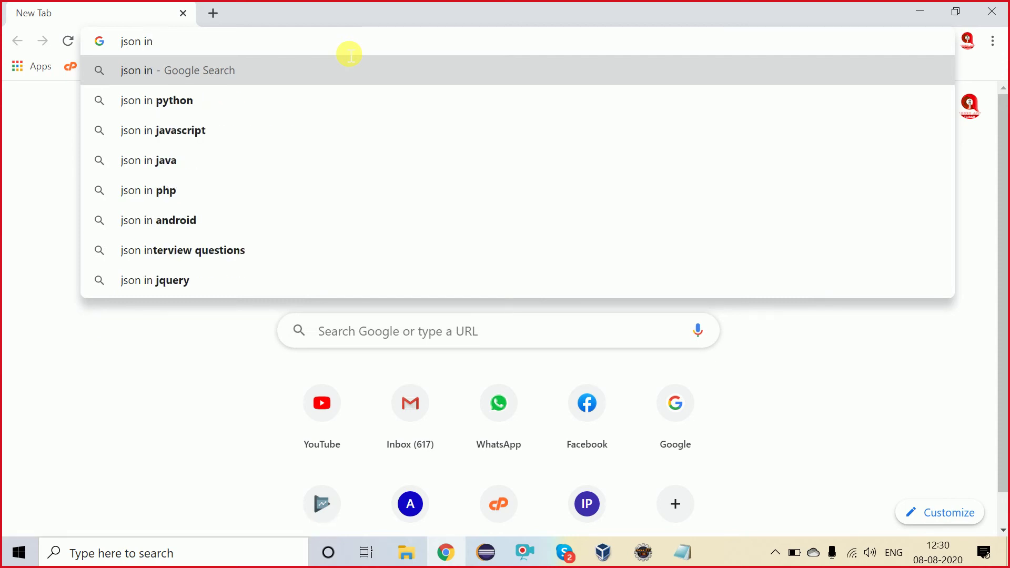
{"action": "left_click", "coordinate": [295, 166]}
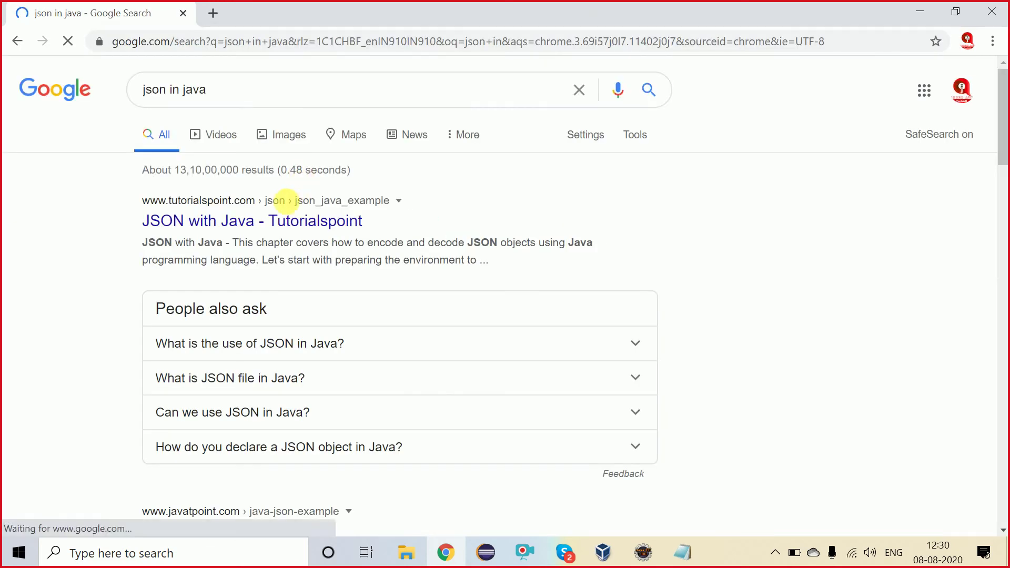
Open Tutorialspoint's 'JSON with Java' page and select the encoding example's JSON output line.
{"action": "left_click", "coordinate": [275, 223]}
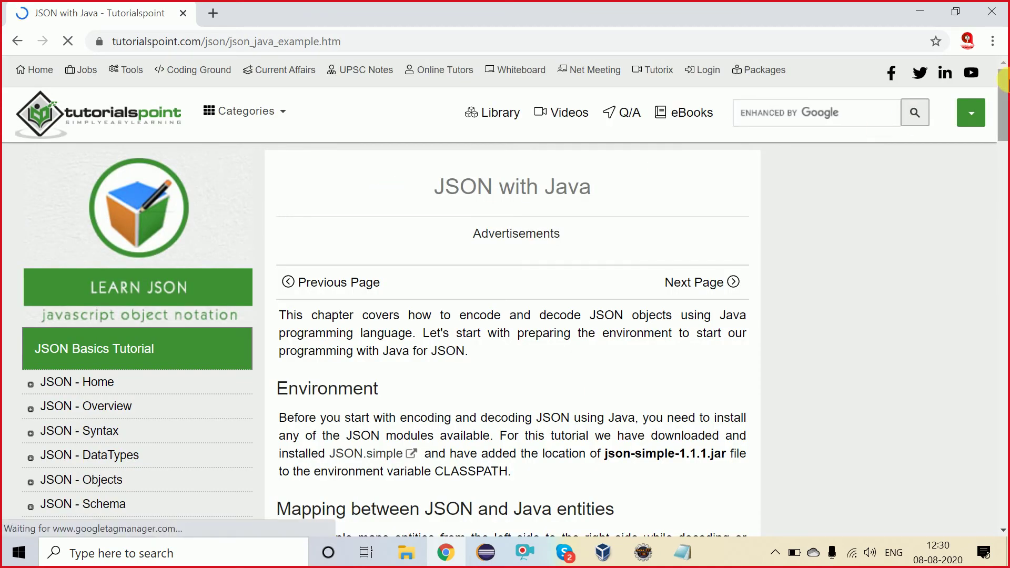
{"action": "left_click_drag", "start_coordinate": [1003, 107], "coordinate": [1005, 245]}
{"action": "scroll", "coordinate": [1003, 258], "scroll_direction": "down", "scroll_amount": 1}
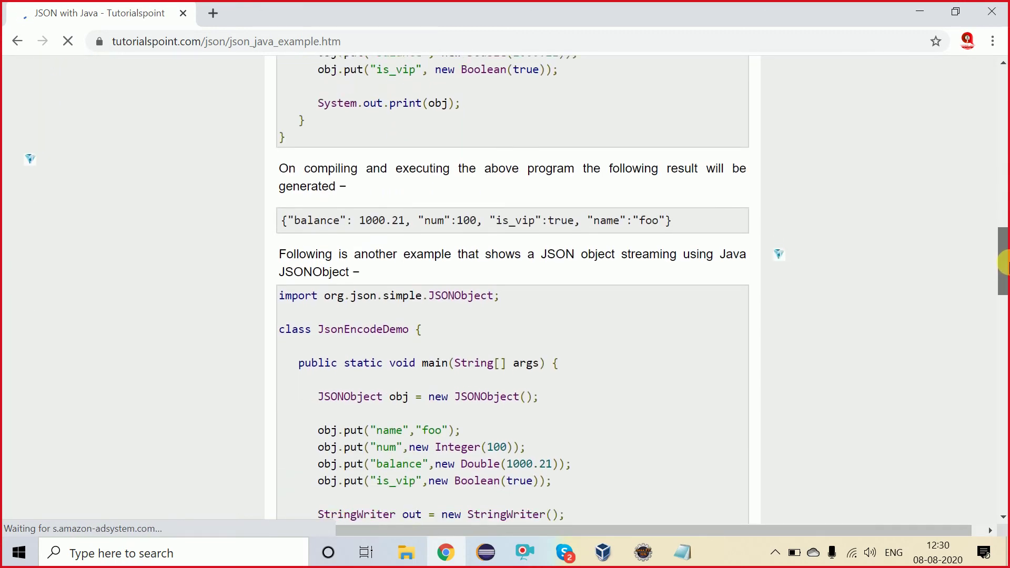
{"action": "scroll", "coordinate": [1004, 258], "scroll_direction": "up", "scroll_amount": 2}
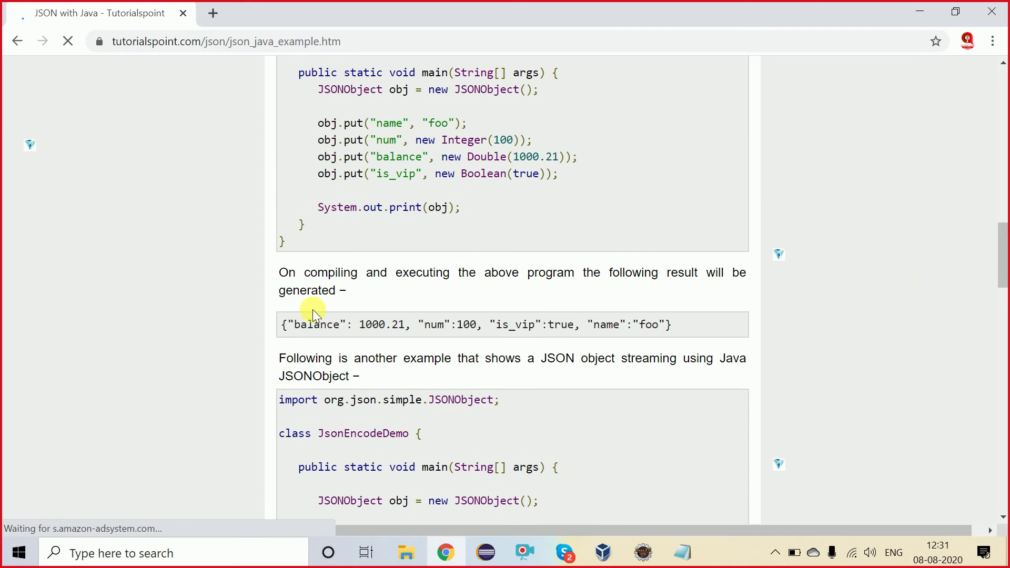
{"action": "mouse_move", "coordinate": [282, 325]}
{"action": "left_mouse_down"}
{"action": "mouse_move", "coordinate": [484, 356]}
{"action": "mouse_move", "coordinate": [672, 327]}
{"action": "left_mouse_up"}
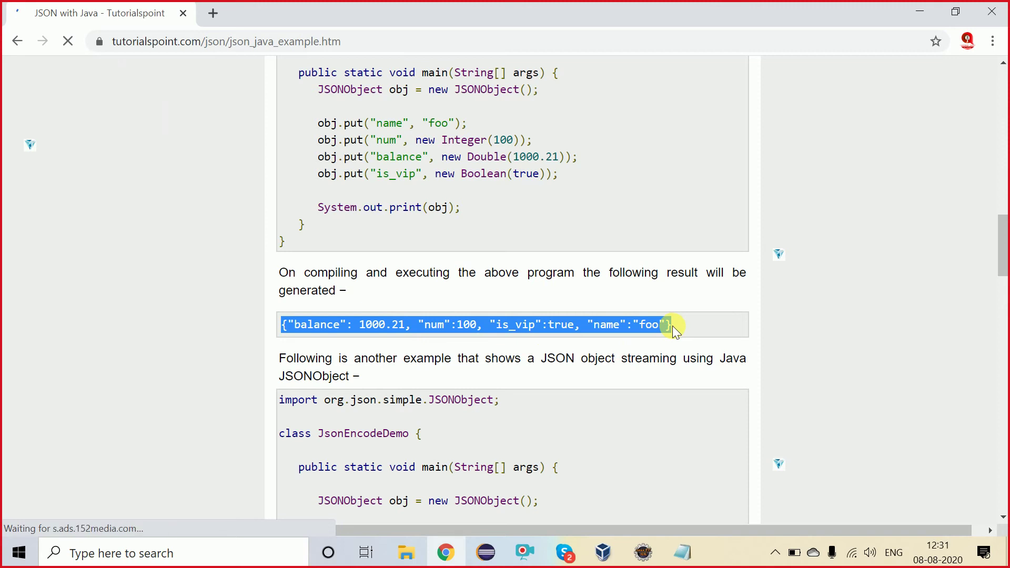
{"action": "left_click", "coordinate": [686, 553]}
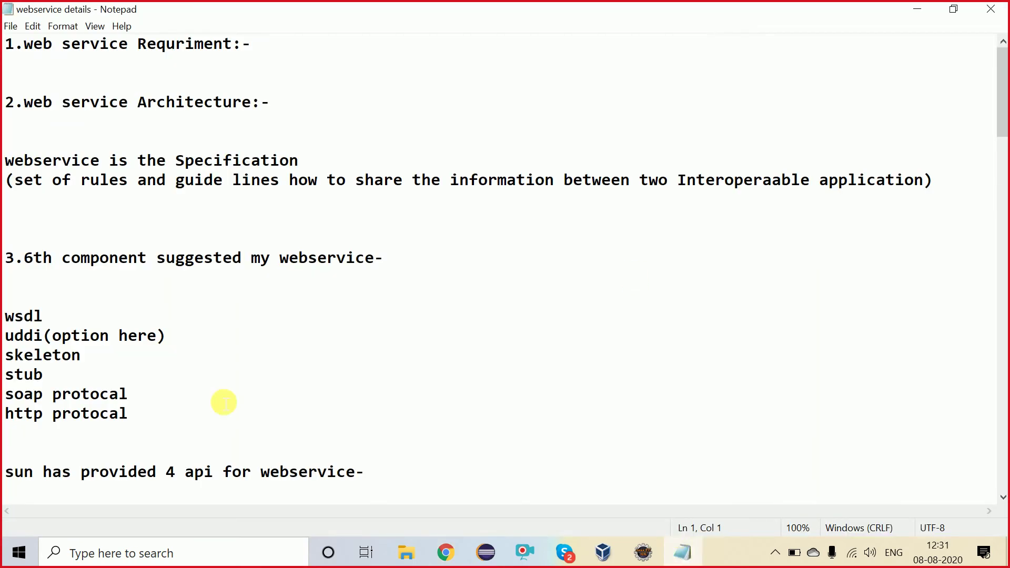
Launch a new Notepad window from the Start menu search and maximize it.
{"action": "left_click", "coordinate": [29, 553]}
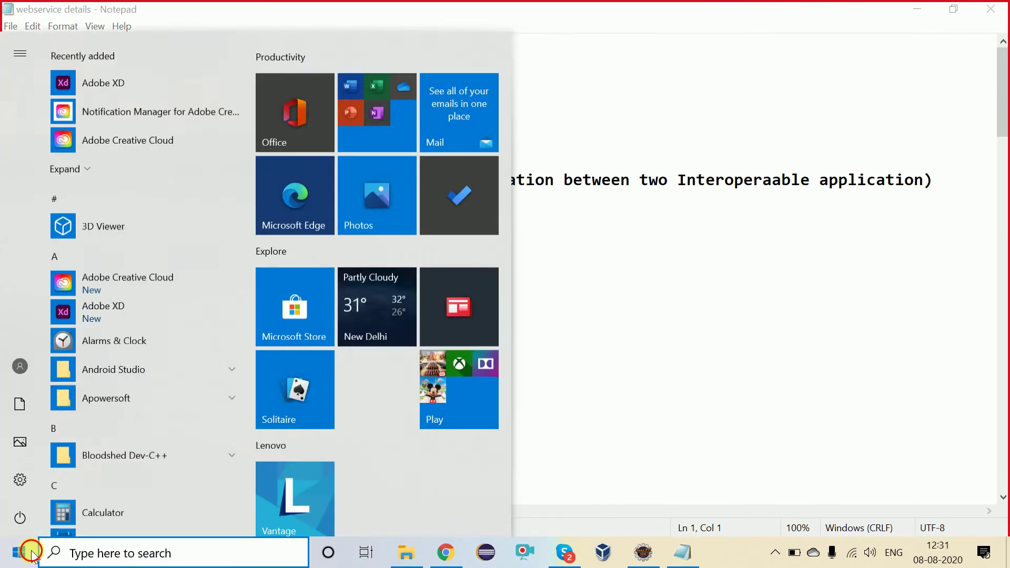
{"action": "left_click", "coordinate": [34, 556]}
{"action": "left_click", "coordinate": [35, 556]}
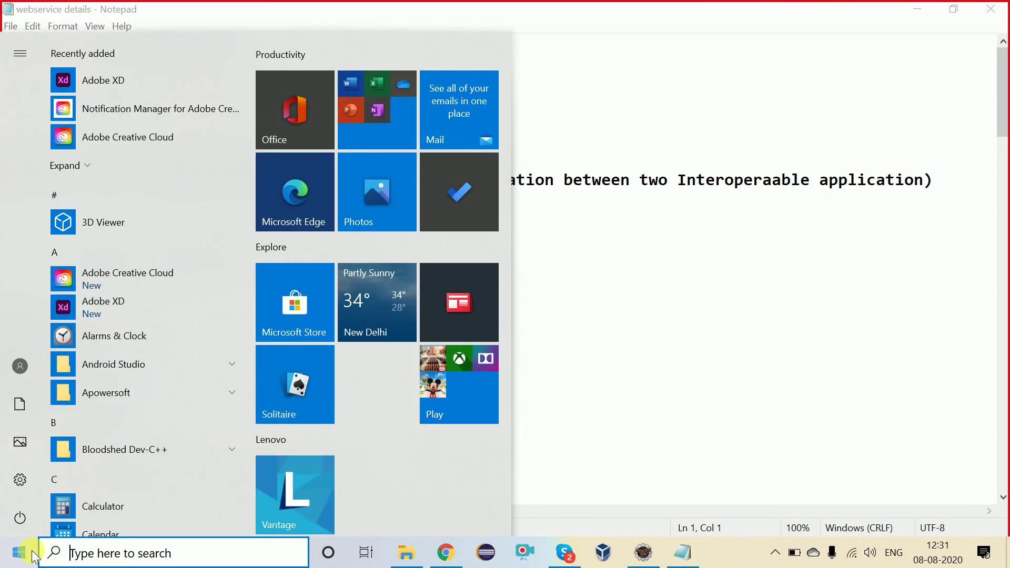
{"action": "type", "text": "no"}
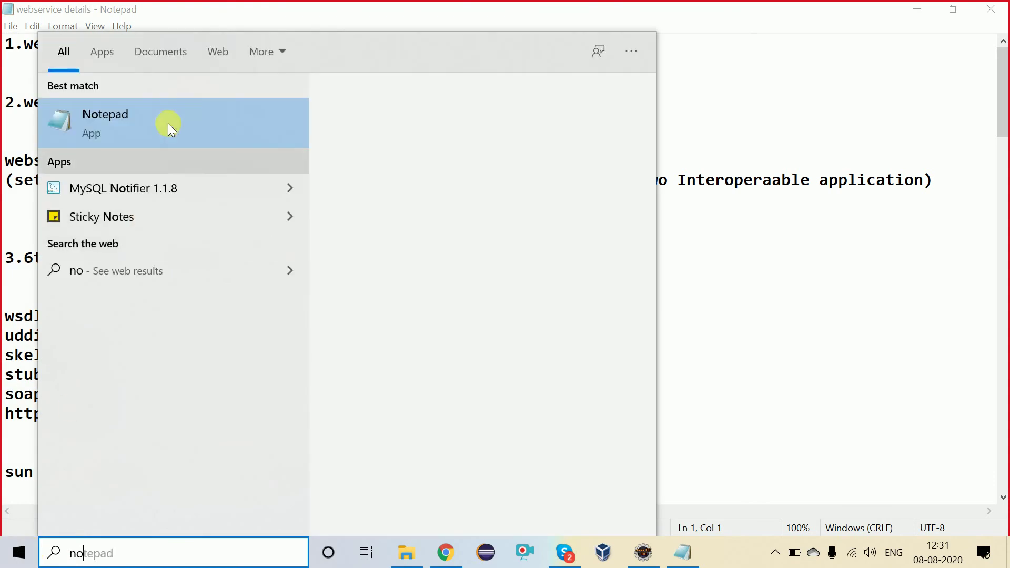
{"action": "left_click", "coordinate": [168, 122]}
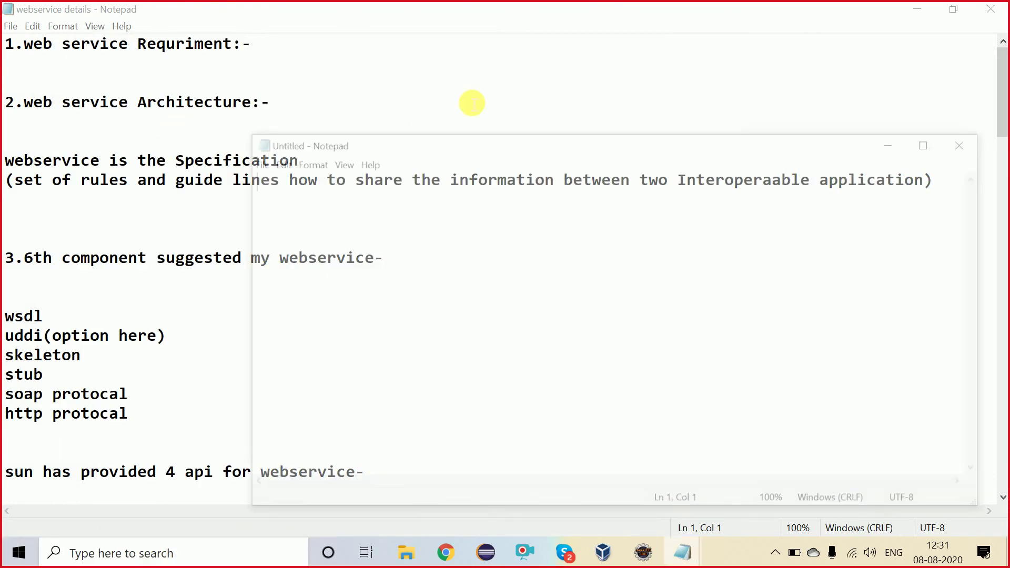
{"action": "double_click", "coordinate": [415, 136]}
Paste the copied sample JSON line into the new Untitled document.
{"action": "type", "text": "{\"balance\": 1000.21, \"num\":100, \"is_vip\":true, \"name\":\"foo\"}"}
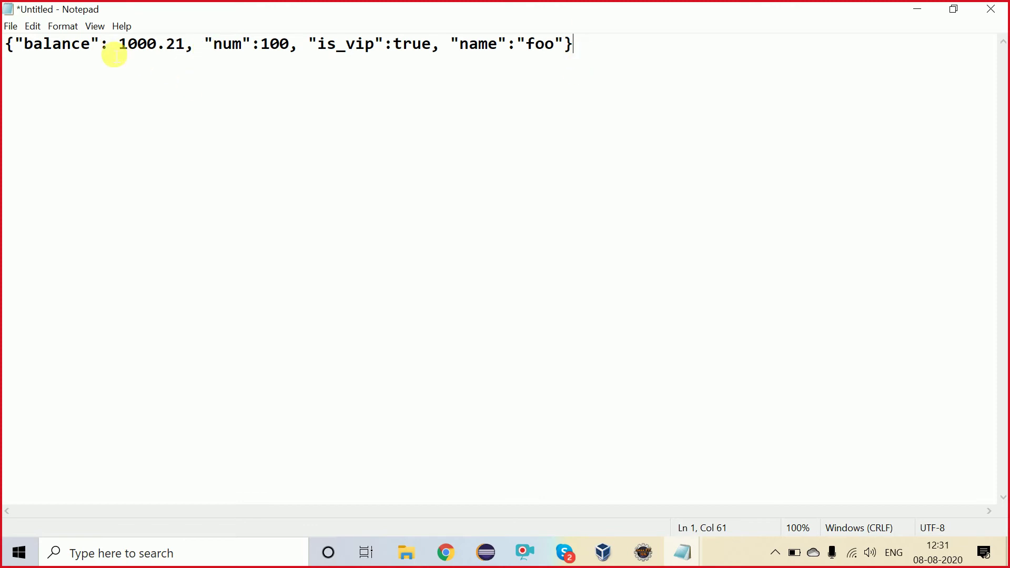
{"action": "left_click_drag", "start_coordinate": [100, 44], "coordinate": [15, 45]}
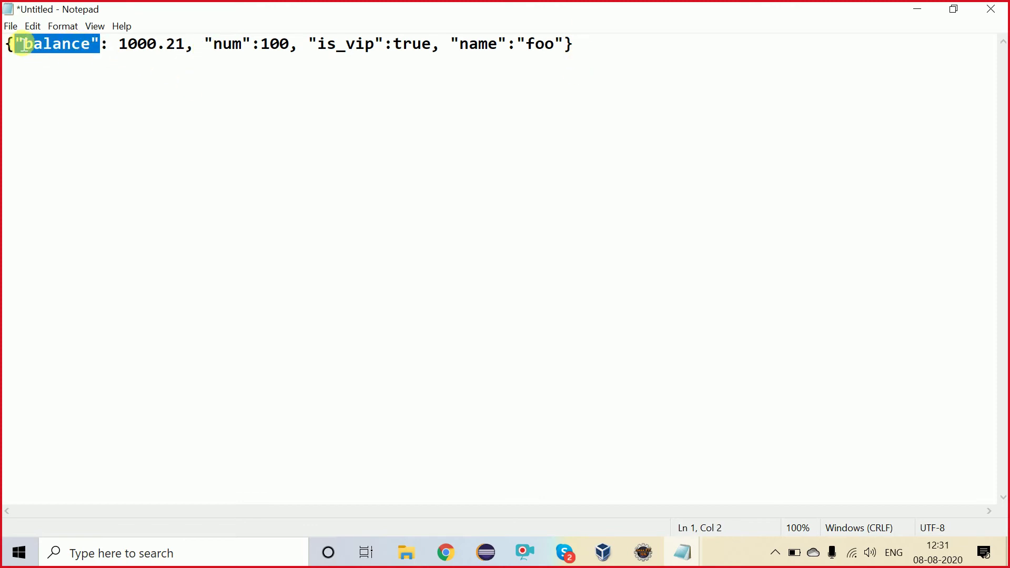
{"action": "left_click_drag", "start_coordinate": [188, 46], "coordinate": [119, 45]}
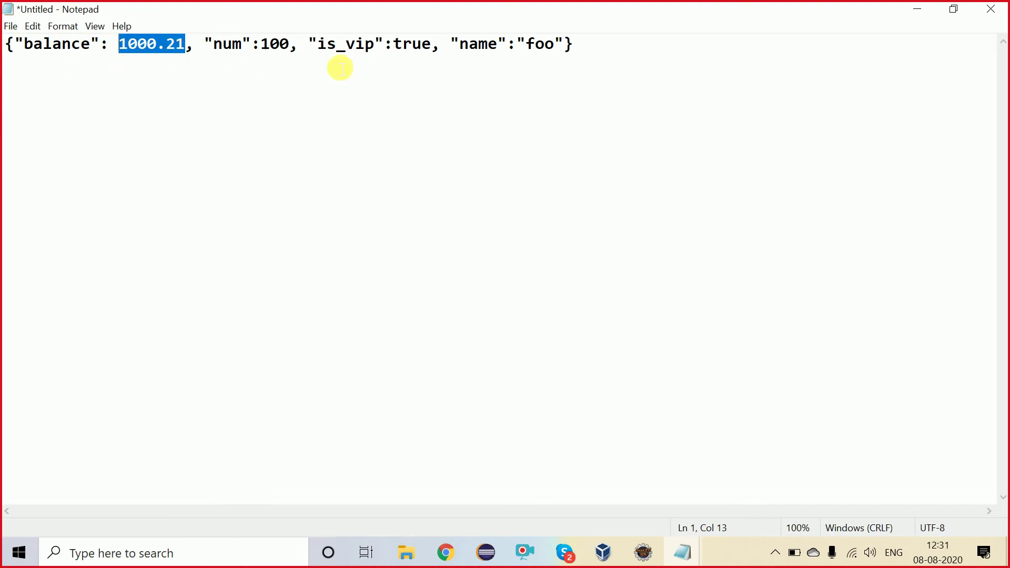
{"action": "left_click_drag", "start_coordinate": [578, 46], "coordinate": [396, 27]}
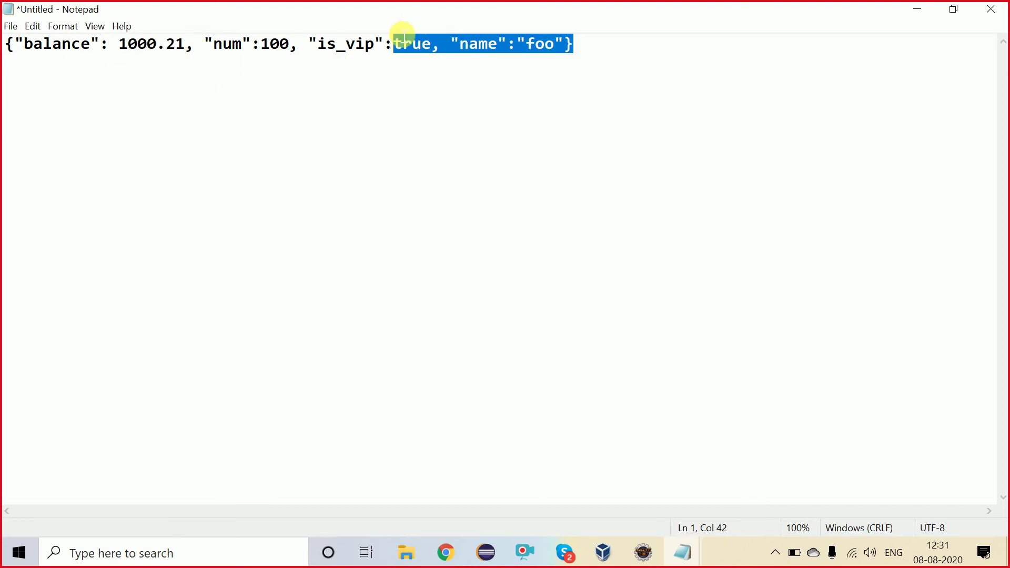
{"action": "left_click", "coordinate": [583, 43]}
{"action": "key", "text": "Left"}
{"action": "key", "text": "Right"}
Add blank lines above the JSON and rename the balance key to name.
{"action": "key", "text": "Return"}
{"action": "key", "text": "Return"}
{"action": "key", "text": "Up"}
{"action": "key", "text": "Up"}
{"action": "key", "text": "Return"}
{"action": "key", "text": "Return"}
{"action": "key", "text": "Return"}
{"action": "key", "text": "Right"}
{"action": "key", "text": "Right"}
{"action": "key", "text": "Right"}
{"action": "key", "text": "Right"}
{"action": "key", "text": "Left"}
{"action": "key", "text": "Left"}
{"action": "key", "text": "Left"}
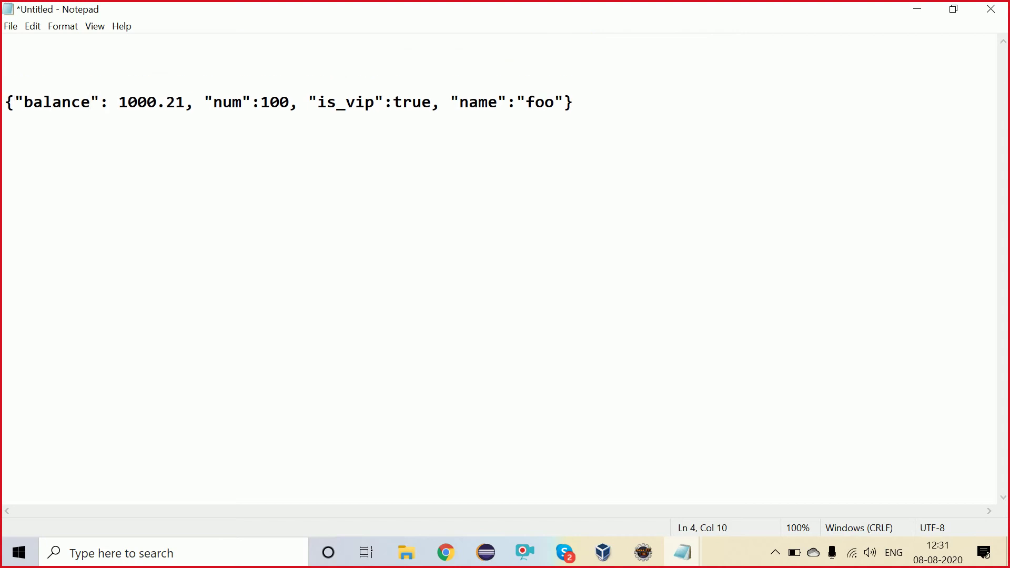
{"action": "key", "text": "BackSpace"}
{"action": "key", "text": "BackSpace"}
{"action": "key", "text": "BackSpace"}
{"action": "key", "text": "BackSpace"}
{"action": "key", "text": "BackSpace"}
{"action": "key", "text": "BackSpace"}
{"action": "key", "text": "BackSpace"}
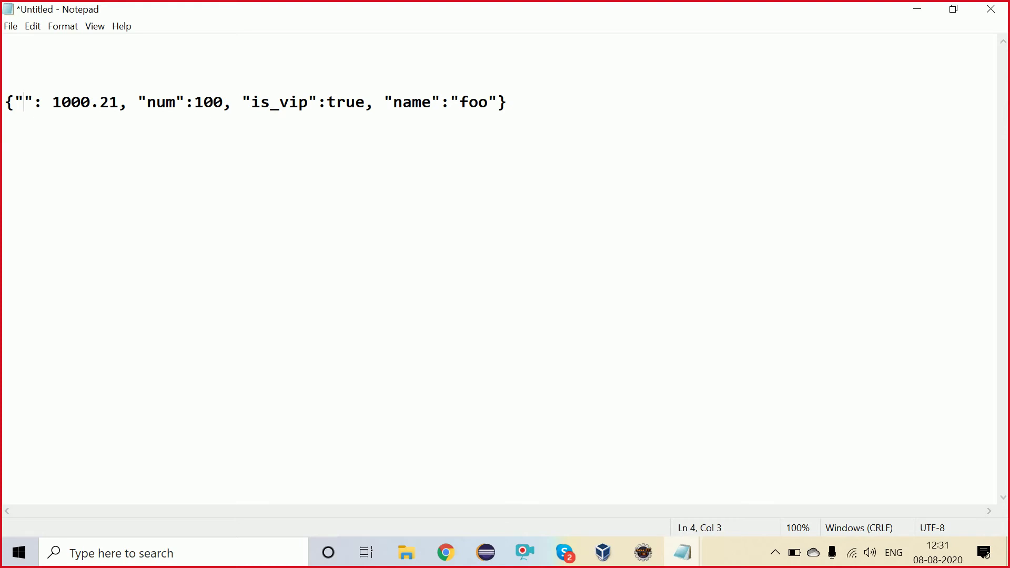
{"action": "type", "text": "name"}
Replace the 1000.21 value with a quoted name string.
{"action": "left_click", "coordinate": [71, 102]}
{"action": "key", "text": "Right"}
{"action": "key", "text": "Right"}
{"action": "key", "text": "shift+Right"}
{"action": "key", "text": "shift+Right"}
{"action": "key", "text": "shift+Right"}
{"action": "key", "text": "shift+Right"}
{"action": "key", "text": "shift+Right"}
{"action": "key", "text": "shift+Right"}
{"action": "key", "text": "shift+Right"}
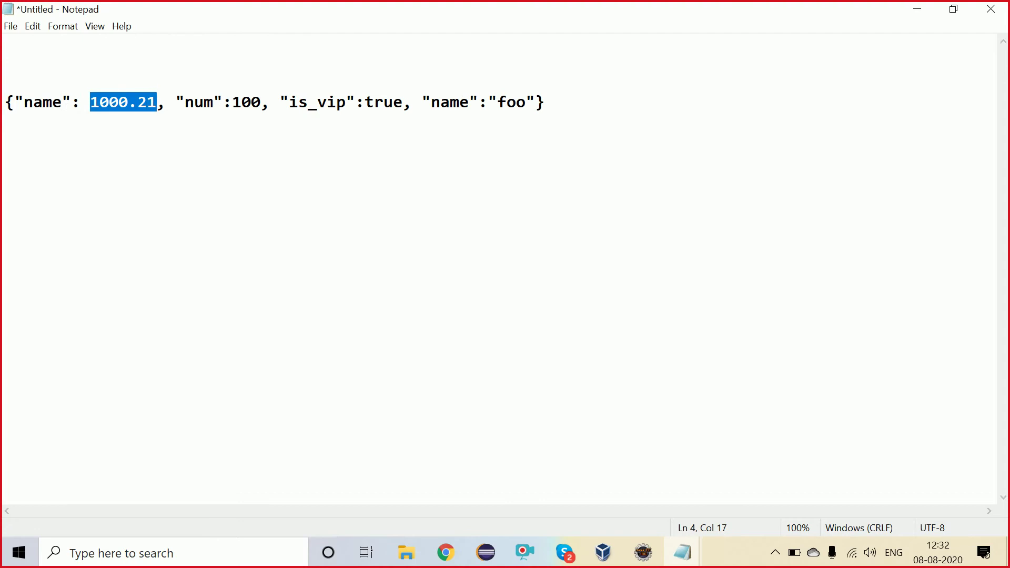
{"action": "key", "text": "BackSpace"}
{"action": "type", "text": "\"\""}
{"action": "key", "text": "Left"}
{"action": "type", "text": "sur"}
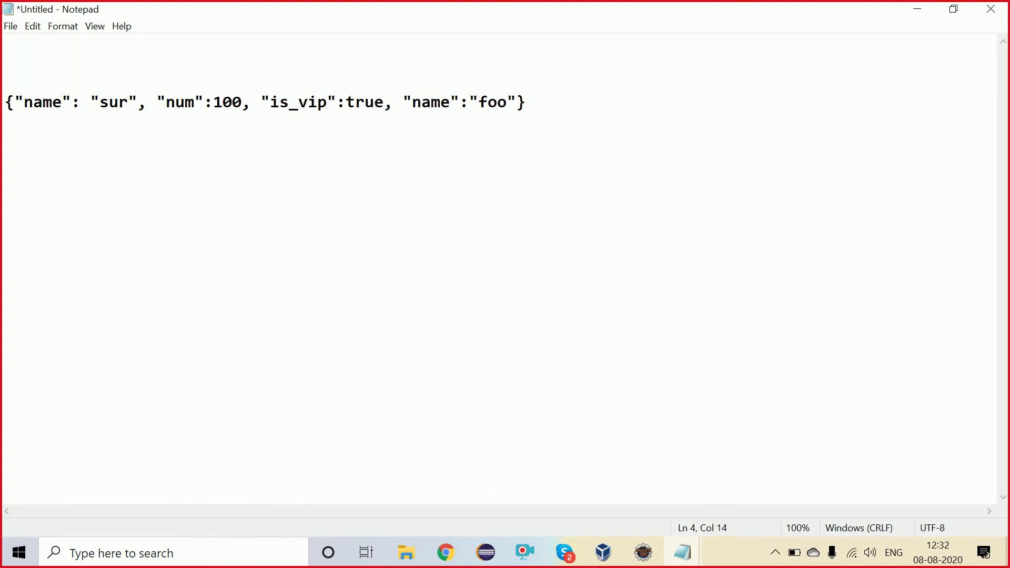
{"action": "type", "text": "ya"}
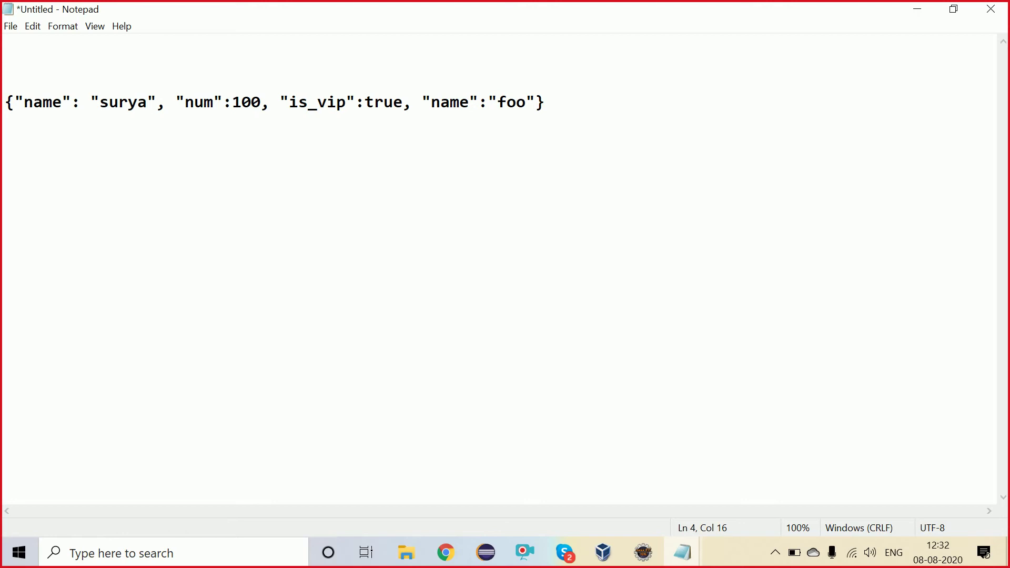
Rename the num key to qty, keeping its value 10.
{"action": "key", "text": "Left"}
{"action": "key", "text": "Left"}
{"action": "key", "text": "Left"}
{"action": "key", "text": "Left"}
{"action": "key", "text": "Left"}
{"action": "key", "text": "Left"}
{"action": "key", "text": "Left"}
{"action": "key", "text": "Right"}
{"action": "key", "text": "Right"}
{"action": "key", "text": "Right"}
{"action": "key", "text": "Right"}
{"action": "key", "text": "Right"}
{"action": "key", "text": "Right"}
{"action": "key", "text": "Right"}
{"action": "key", "text": "Right"}
{"action": "key", "text": "Right"}
{"action": "key", "text": "Right"}
{"action": "key", "text": "Right"}
{"action": "key", "text": "Right"}
{"action": "key", "text": "BackSpace"}
{"action": "key", "text": "BackSpace"}
{"action": "key", "text": "BackSpace"}
{"action": "type", "text": "qty"}
{"action": "key", "text": "Right"}
{"action": "key", "text": "Right"}
{"action": "key", "text": "Right"}
{"action": "key", "text": "Right"}
{"action": "key", "text": "Right"}
{"action": "key", "text": "BackSpace"}
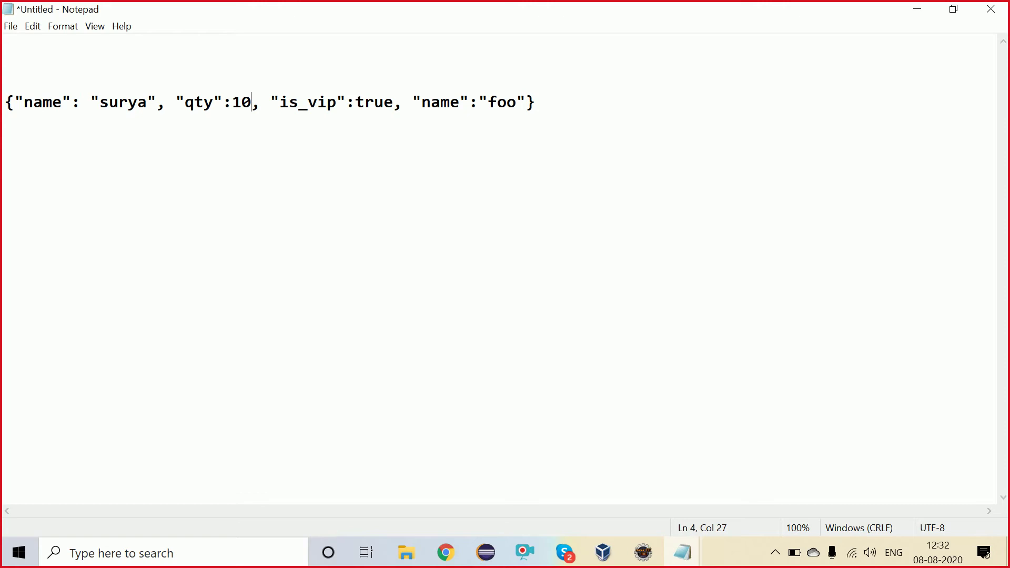
Delete the remaining is_vip and name pairs after the value 10.
{"action": "key", "text": "Right"}
{"action": "key", "text": "Right"}
{"action": "key", "text": "Left"}
{"action": "key", "text": "Left"}
{"action": "key", "text": "shift+Right"}
{"action": "key", "text": "shift+Right"}
{"action": "key", "text": "shift+Right"}
{"action": "key", "text": "shift+Right"}
{"action": "key", "text": "shift+Right"}
{"action": "key", "text": "shift+Right"}
{"action": "key", "text": "shift+Right"}
{"action": "key", "text": "shift+Right"}
{"action": "key", "text": "shift+Right"}
{"action": "key", "text": "shift+Right"}
{"action": "key", "text": "Delete"}
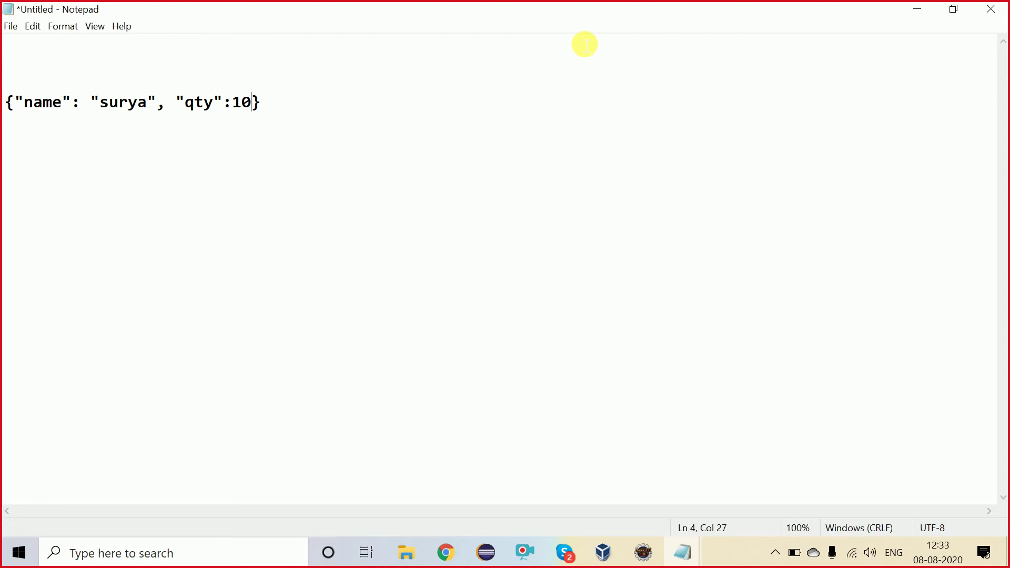
{"action": "key", "text": "Up"}
{"action": "key", "text": "Up"}
{"action": "key", "text": "Up"}
{"action": "type", "text": "dom"}
{"action": "key", "text": "Return"}
{"action": "type", "text": "sax"}
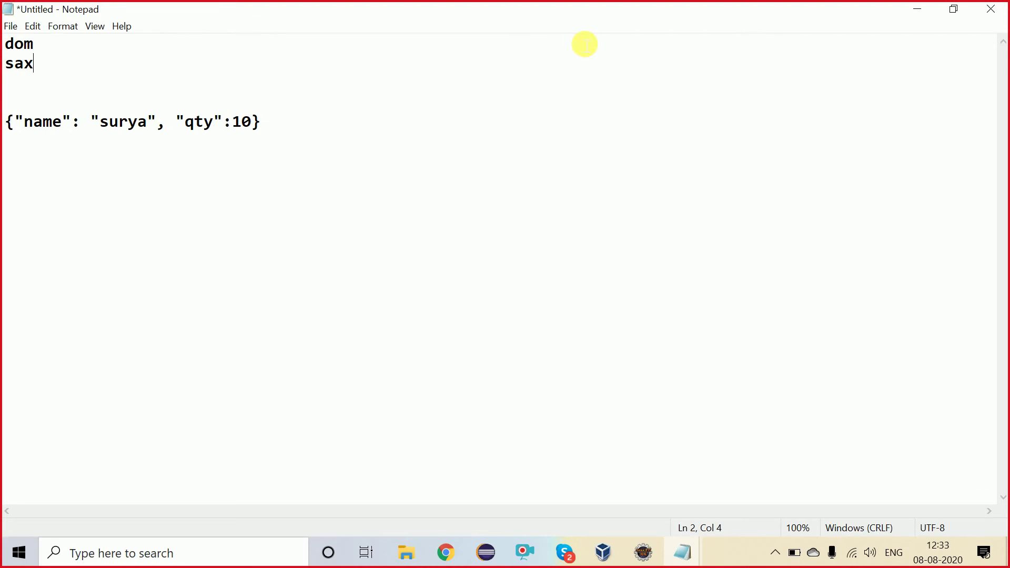
{"action": "key", "text": "BackSpace"}
{"action": "key", "text": "BackSpace"}
{"action": "key", "text": "BackSpace"}
{"action": "key", "text": "BackSpace"}
{"action": "key", "text": "BackSpace"}
{"action": "key", "text": "BackSpace"}
{"action": "key", "text": "BackSpace"}
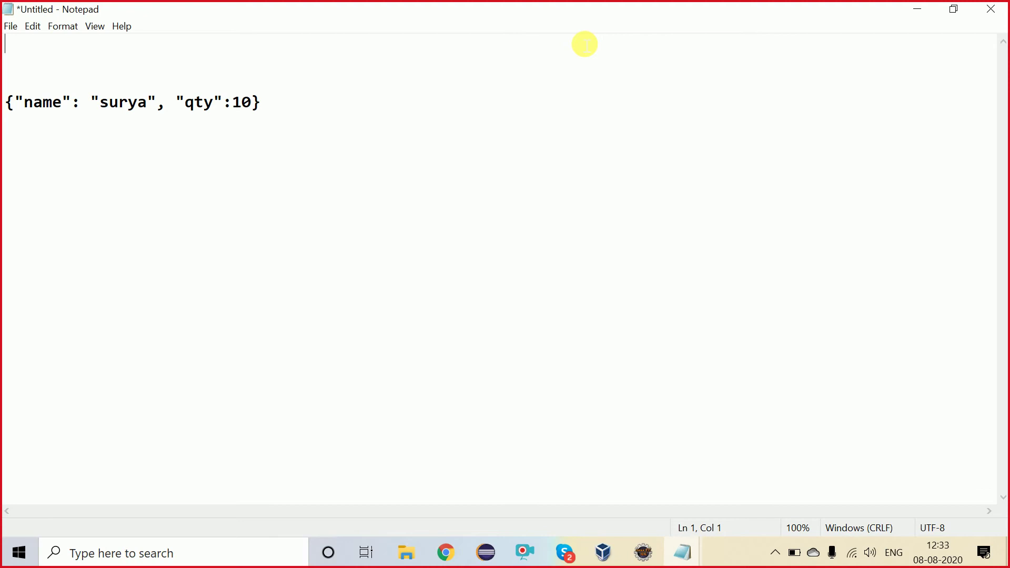
Add an empty [] line below the JSON object.
{"action": "left_click", "coordinate": [294, 102]}
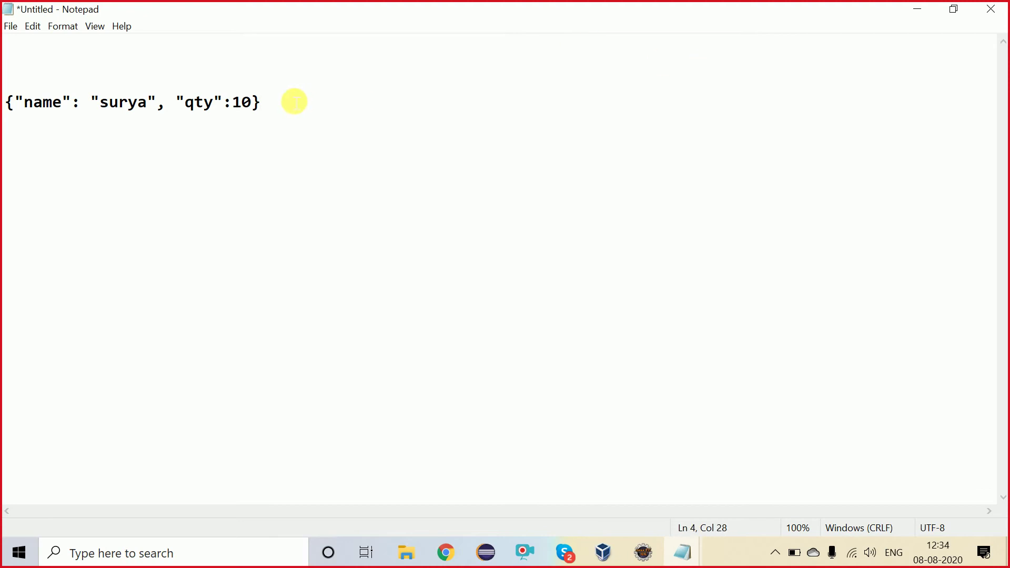
{"action": "key", "text": "Return"}
{"action": "type", "text": "[]"}
{"action": "key", "text": "Left"}
{"action": "key", "text": "Left"}
{"action": "key", "text": "Return"}
{"action": "key", "text": "Right"}
{"action": "key", "text": "Right"}
{"action": "key", "text": "Up"}
{"action": "key", "text": "Up"}
Select the JSON object and [] lines together, then bring up Eclipse.
{"action": "key", "text": "shift+Down"}
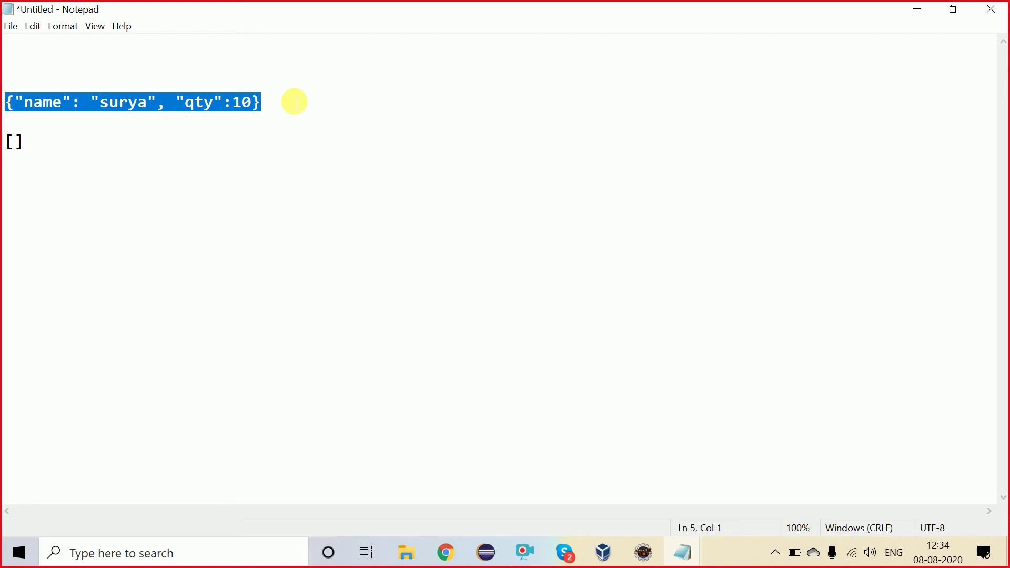
{"action": "key", "text": "Down"}
{"action": "key", "text": "shift+Down"}
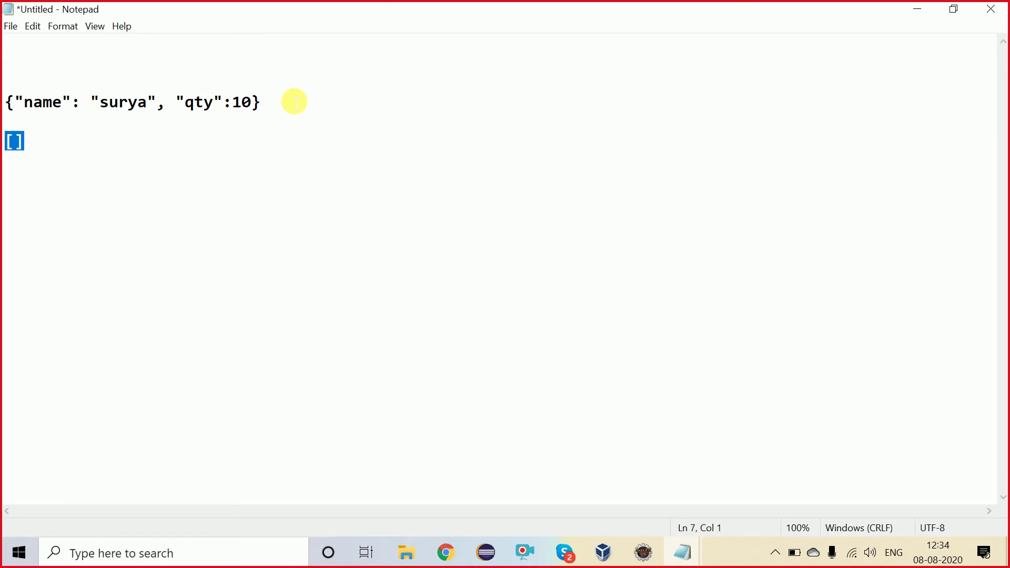
{"action": "key", "text": "Up"}
{"action": "key", "text": "Up"}
{"action": "key", "text": "Up"}
{"action": "key", "text": "shift+Down"}
{"action": "key", "text": "shift+Down"}
{"action": "key", "text": "shift+Down"}
{"action": "key", "text": "shift+Down"}
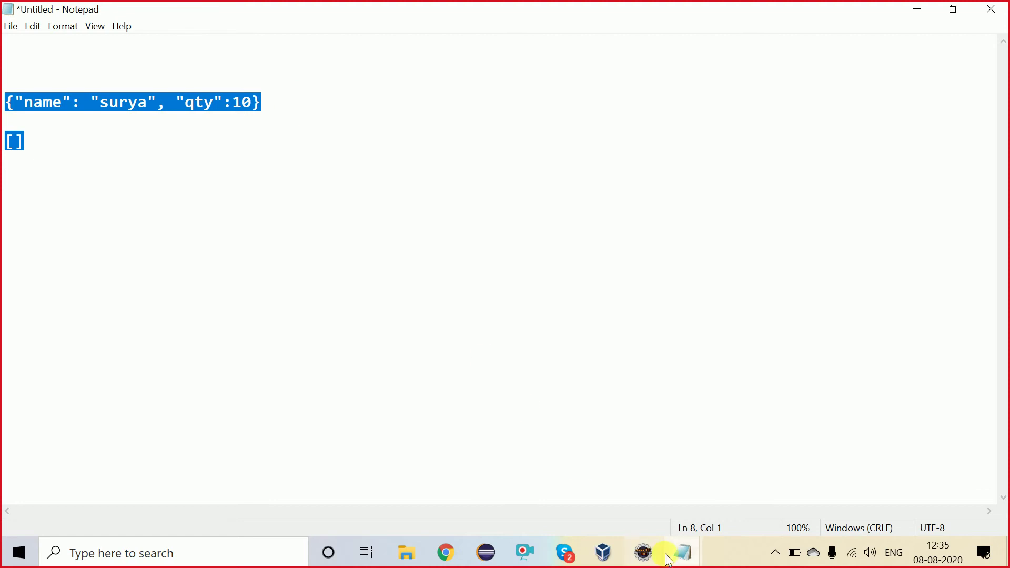
{"action": "left_click", "coordinate": [643, 552]}
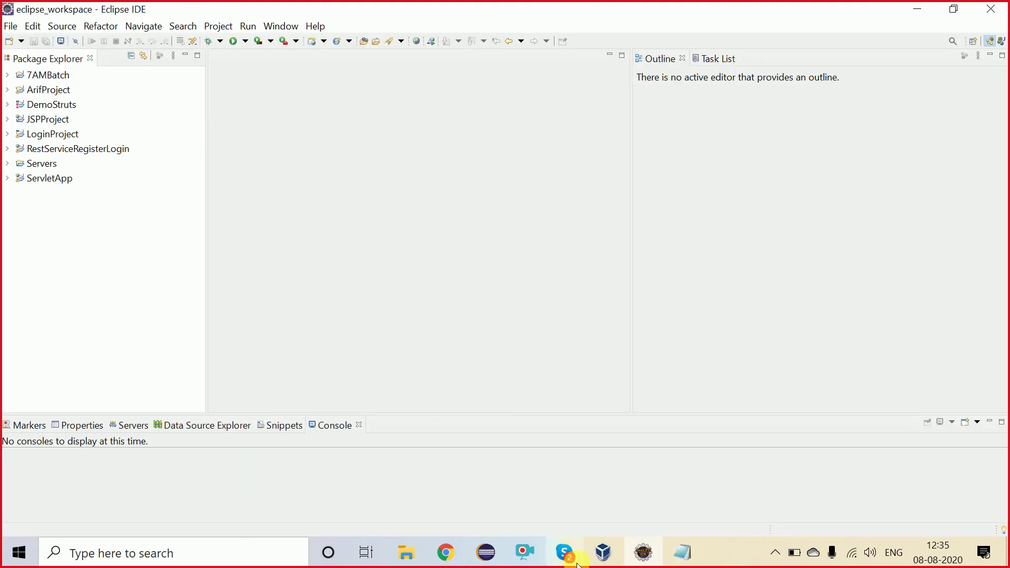
{"action": "left_click", "coordinate": [445, 551]}
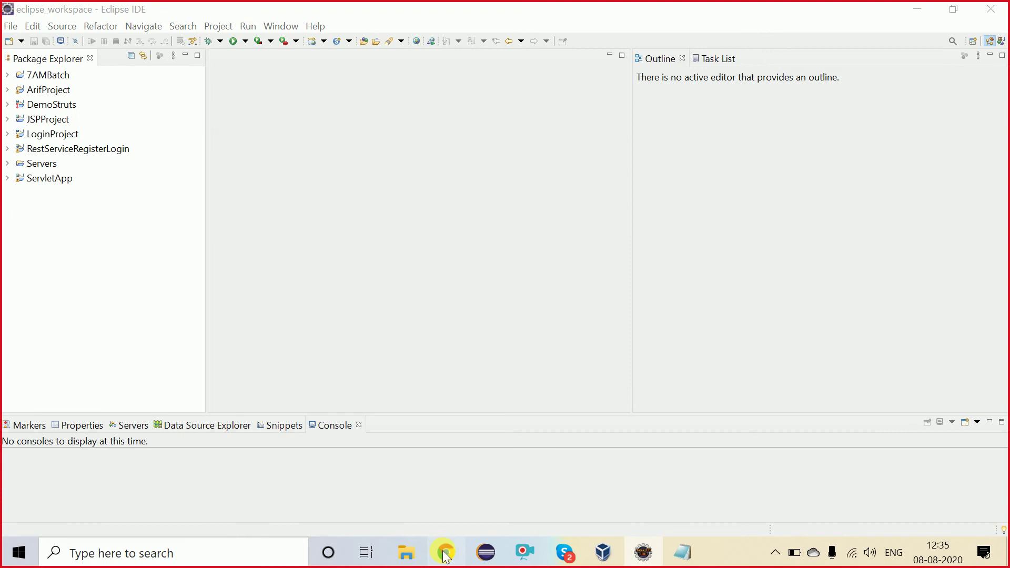
Scroll to the encoding example and highlight the org.json.simple import and new JSONObject() statement.
{"action": "left_click_drag", "start_coordinate": [1001, 219], "coordinate": [1003, 76]}
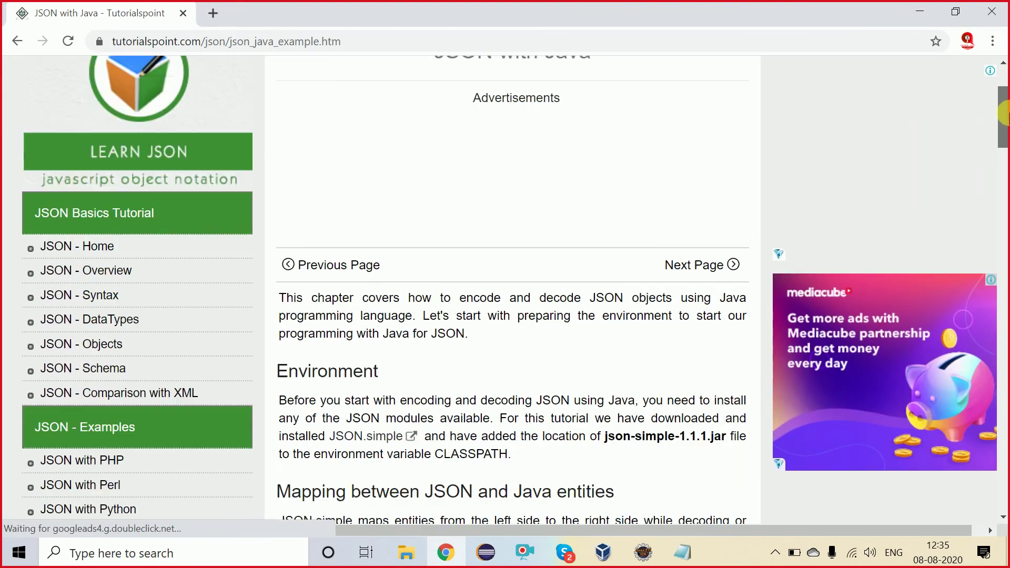
{"action": "left_click_drag", "start_coordinate": [1003, 76], "coordinate": [1003, 131]}
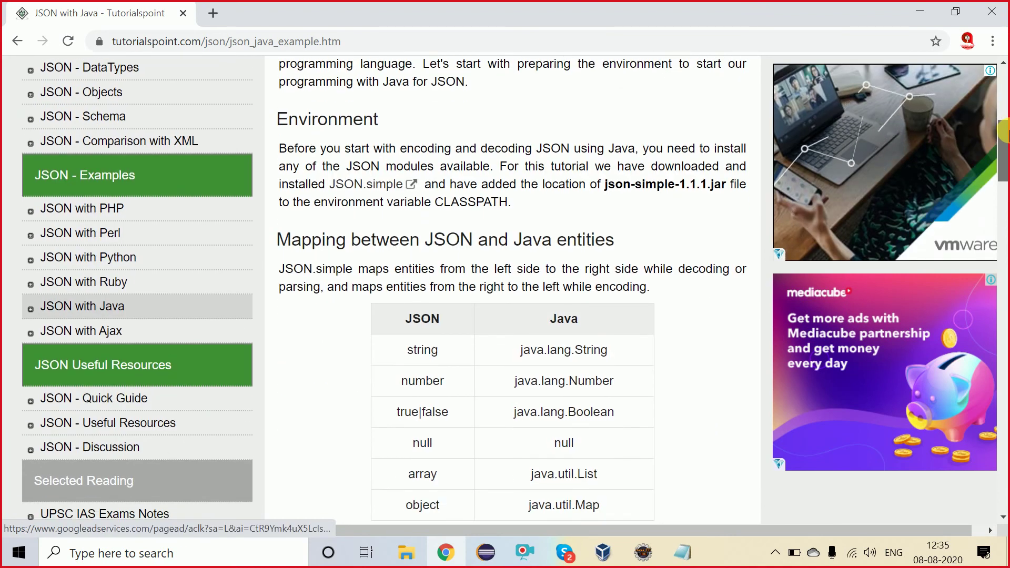
{"action": "scroll", "coordinate": [1003, 92], "scroll_direction": "down", "scroll_amount": 2}
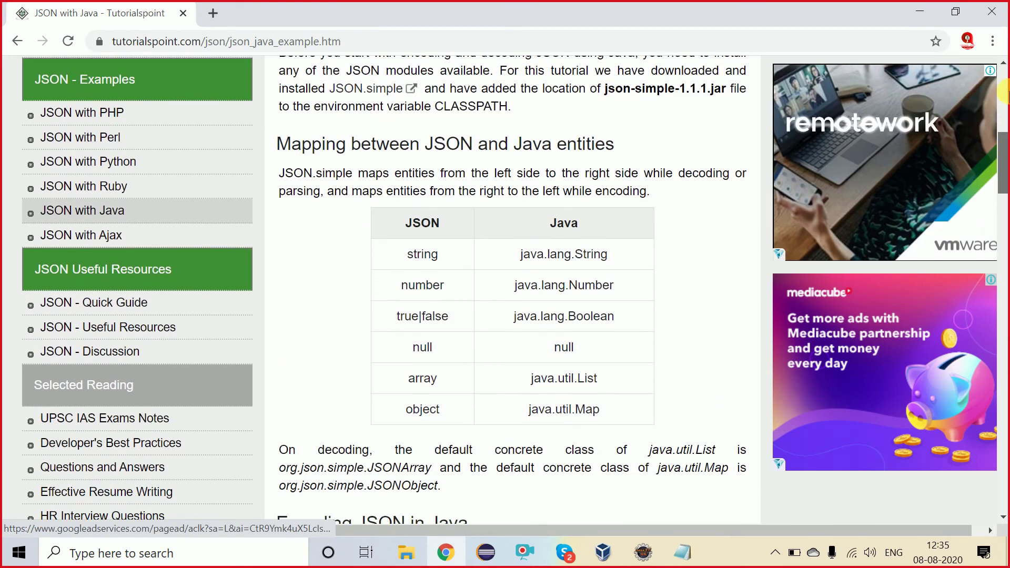
{"action": "scroll", "coordinate": [1001, 93], "scroll_direction": "up", "scroll_amount": 8}
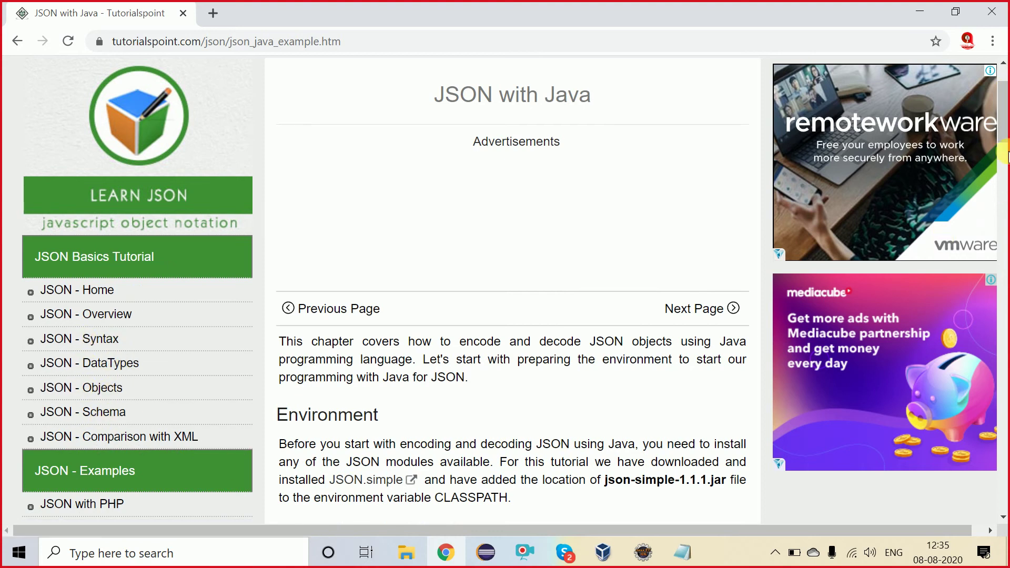
{"action": "scroll", "coordinate": [1004, 168], "scroll_direction": "down", "scroll_amount": 4}
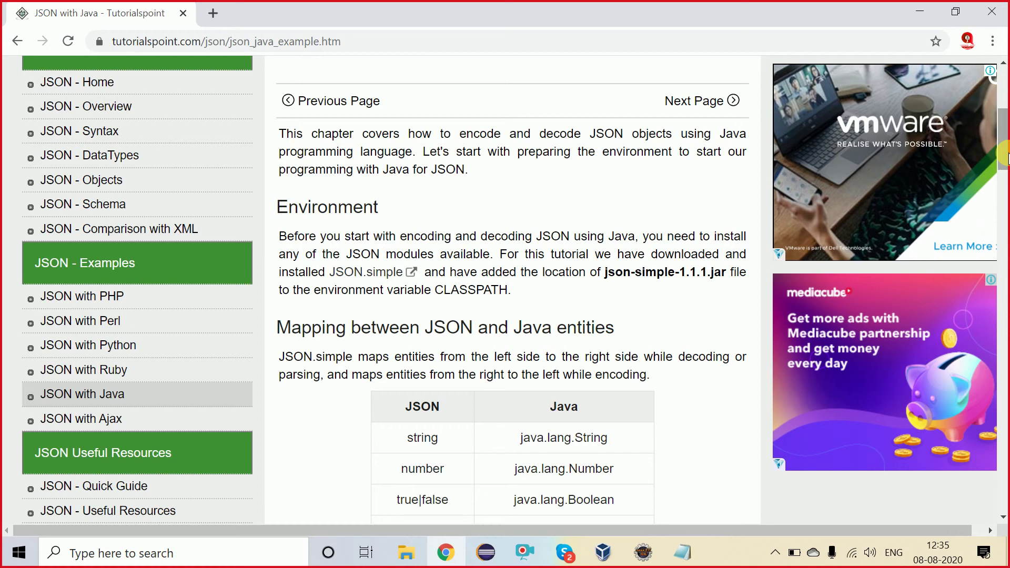
{"action": "mouse_move", "coordinate": [1005, 157]}
{"action": "left_mouse_down"}
{"action": "mouse_move", "coordinate": [1005, 243]}
{"action": "mouse_move", "coordinate": [1004, 234]}
{"action": "left_mouse_up"}
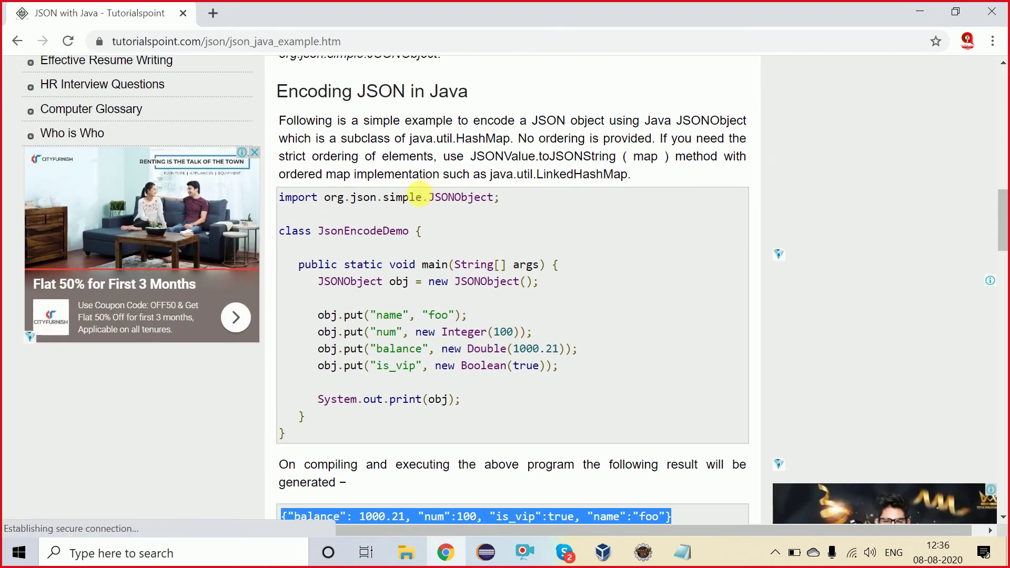
{"action": "left_click_drag", "start_coordinate": [422, 197], "coordinate": [335, 206]}
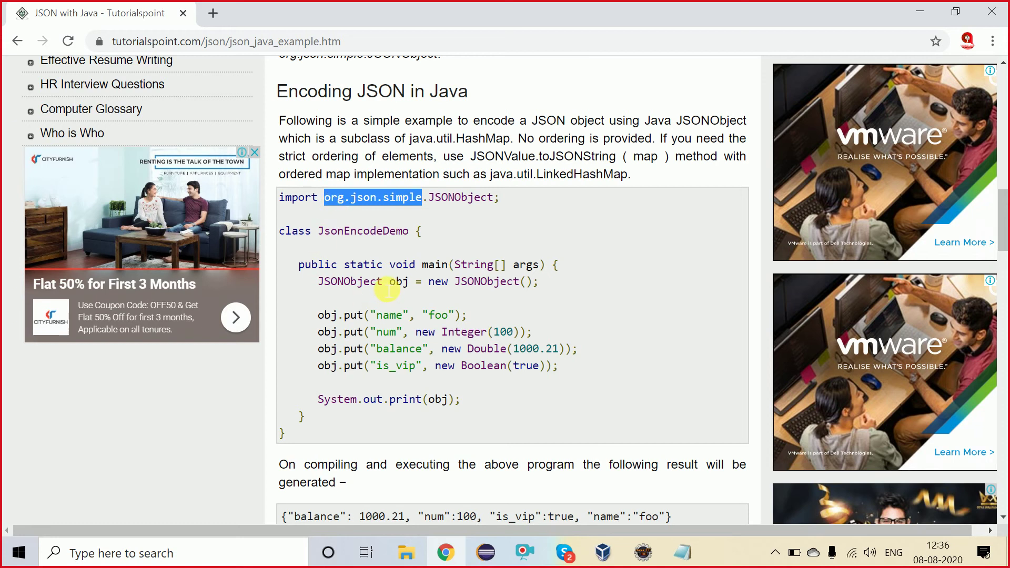
{"action": "left_click_drag", "start_coordinate": [384, 284], "coordinate": [292, 292]}
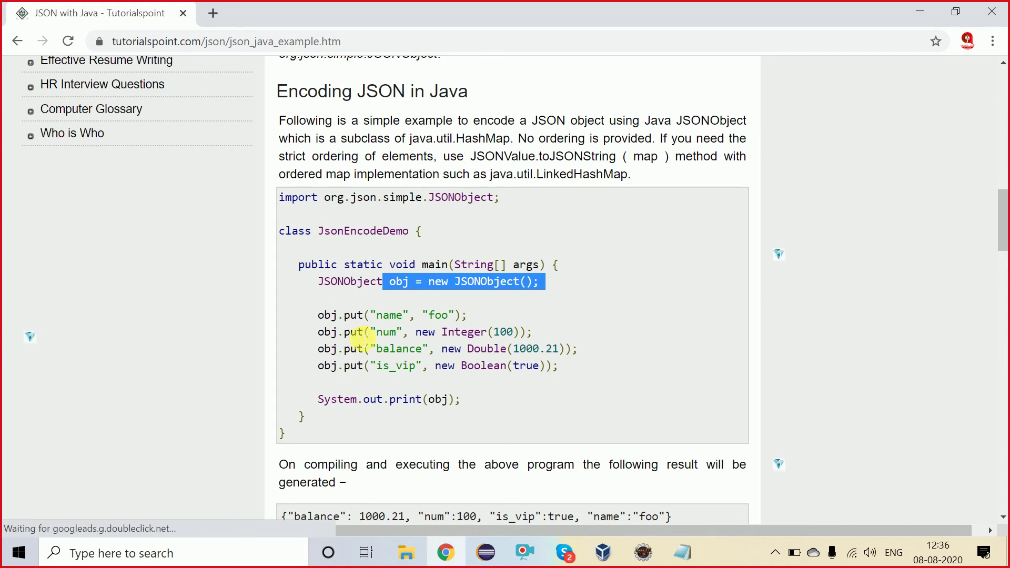
Highlight the put() calls, the printed obj, and the resulting JSON output line.
{"action": "left_click", "coordinate": [348, 318]}
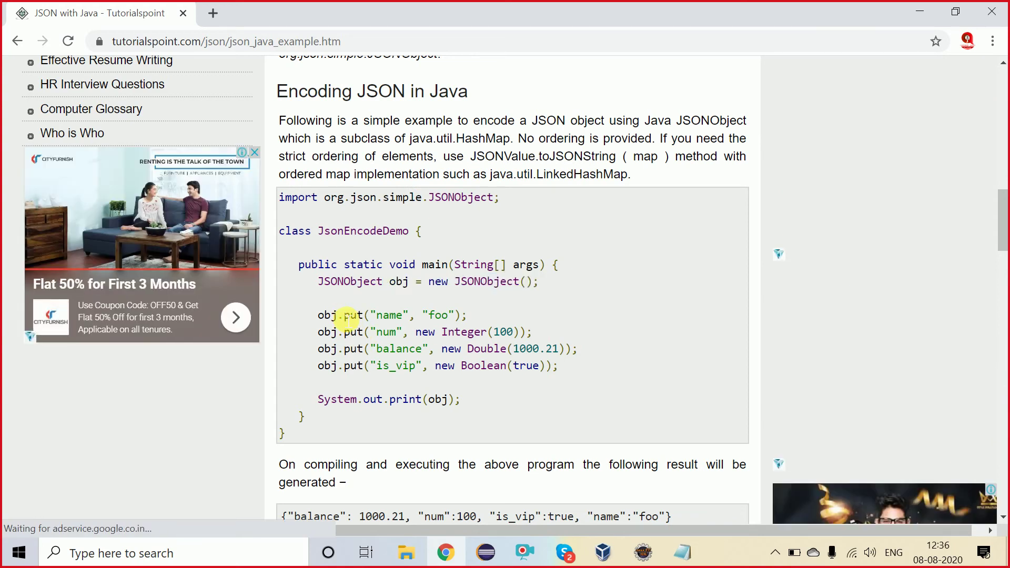
{"action": "mouse_move", "coordinate": [338, 315]}
{"action": "left_mouse_down"}
{"action": "mouse_move", "coordinate": [441, 351]}
{"action": "mouse_move", "coordinate": [457, 370]}
{"action": "left_mouse_up"}
{"action": "left_click", "coordinate": [436, 401]}
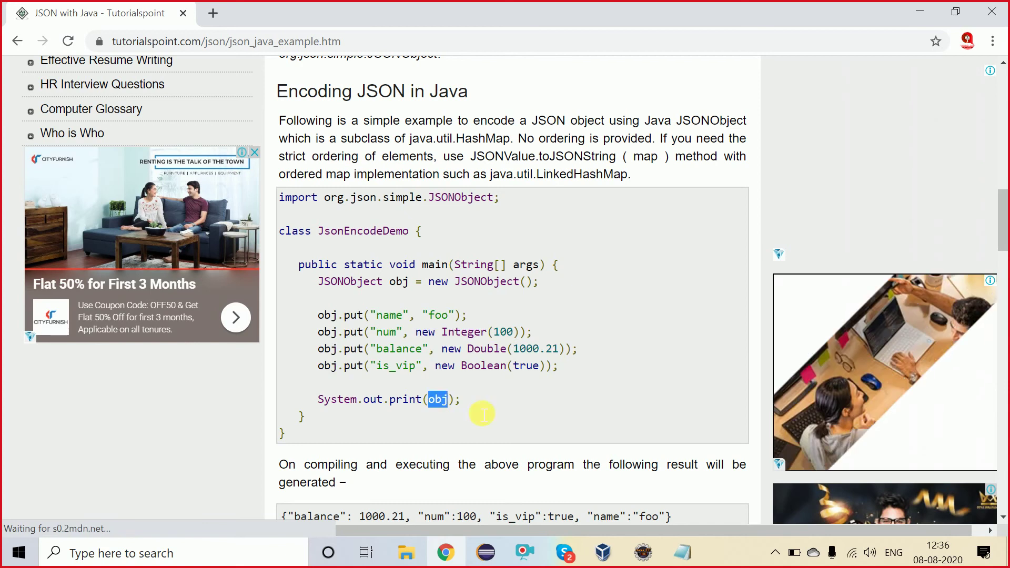
{"action": "scroll", "coordinate": [523, 403], "scroll_direction": "down", "scroll_amount": 1}
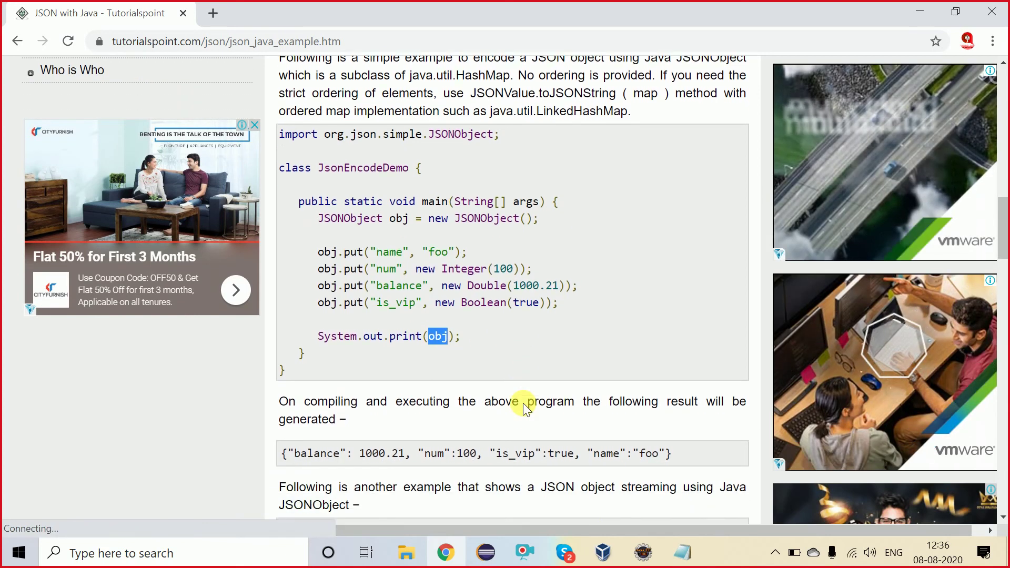
{"action": "left_click", "coordinate": [571, 452]}
{"action": "left_click_drag", "start_coordinate": [672, 453], "coordinate": [266, 437]}
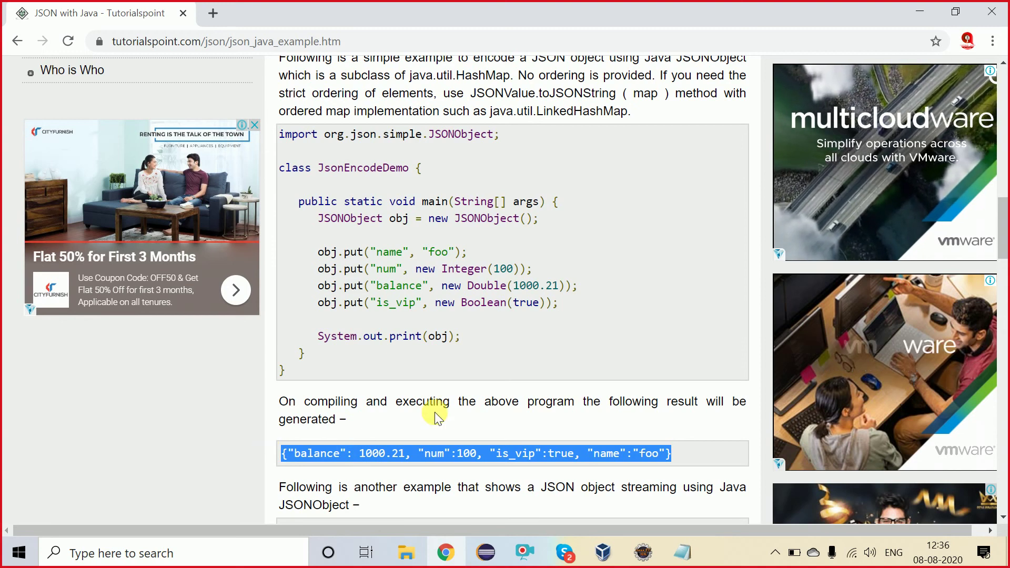
{"action": "left_click", "coordinate": [604, 364]}
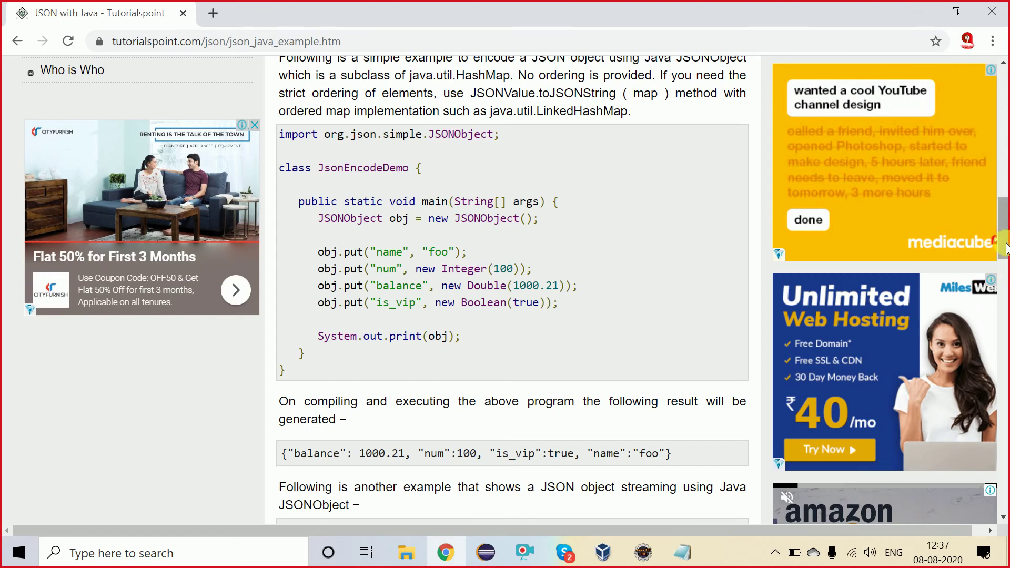
{"action": "mouse_move", "coordinate": [1005, 247]}
{"action": "left_mouse_down"}
{"action": "mouse_move", "coordinate": [1005, 207]}
{"action": "mouse_move", "coordinate": [1004, 259]}
{"action": "left_mouse_up"}
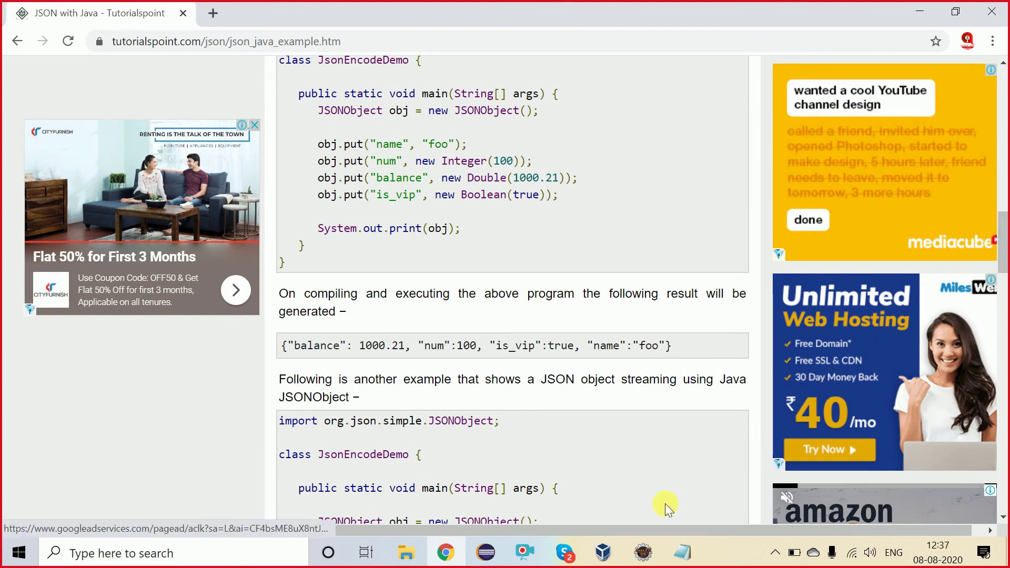
Show Eclipse briefly, minimize it, and scroll the tutorial to the Decoding JSON in Java example.
{"action": "left_click", "coordinate": [644, 552]}
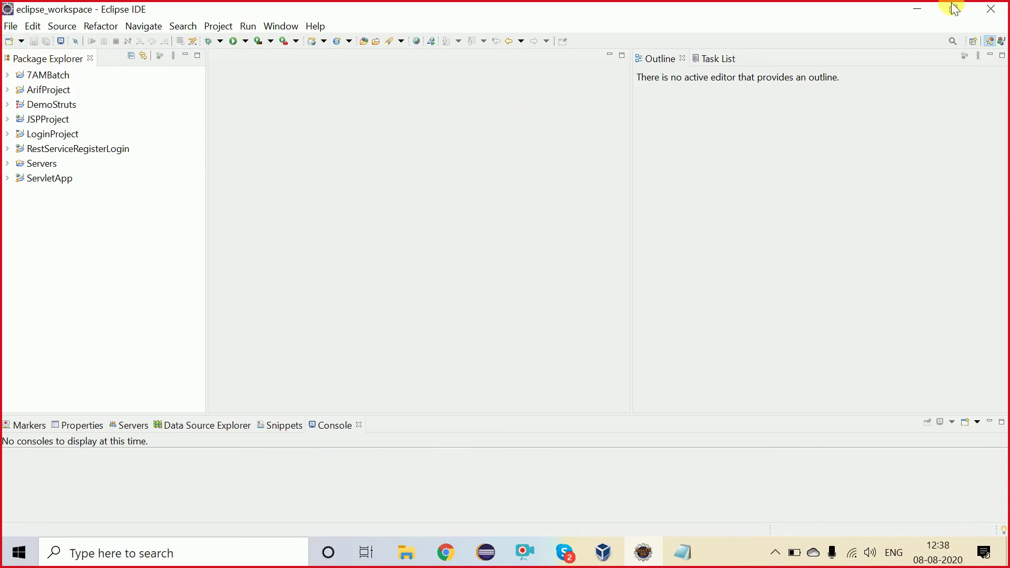
{"action": "left_click", "coordinate": [918, 9]}
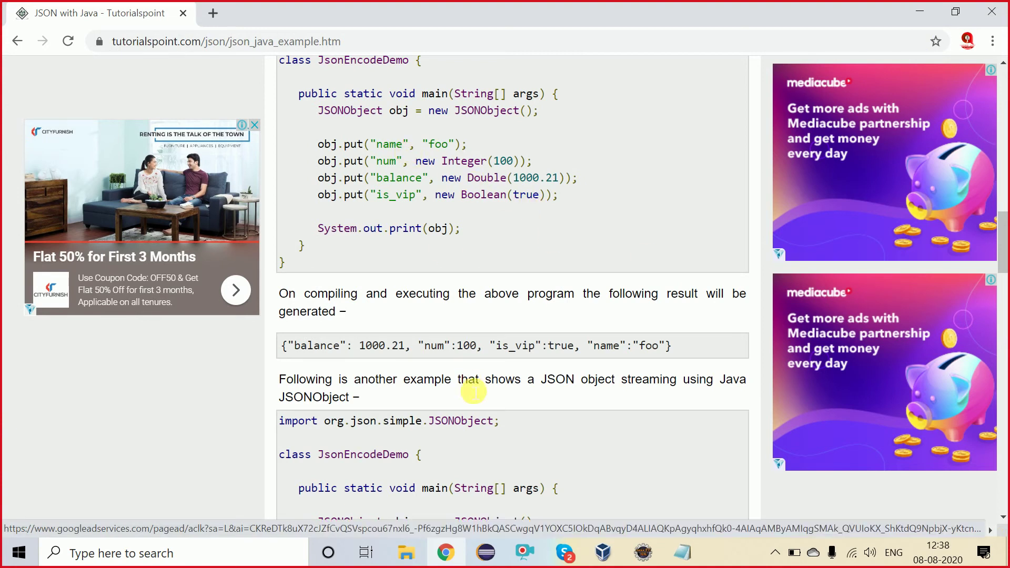
{"action": "left_click_drag", "start_coordinate": [1006, 256], "coordinate": [1004, 357]}
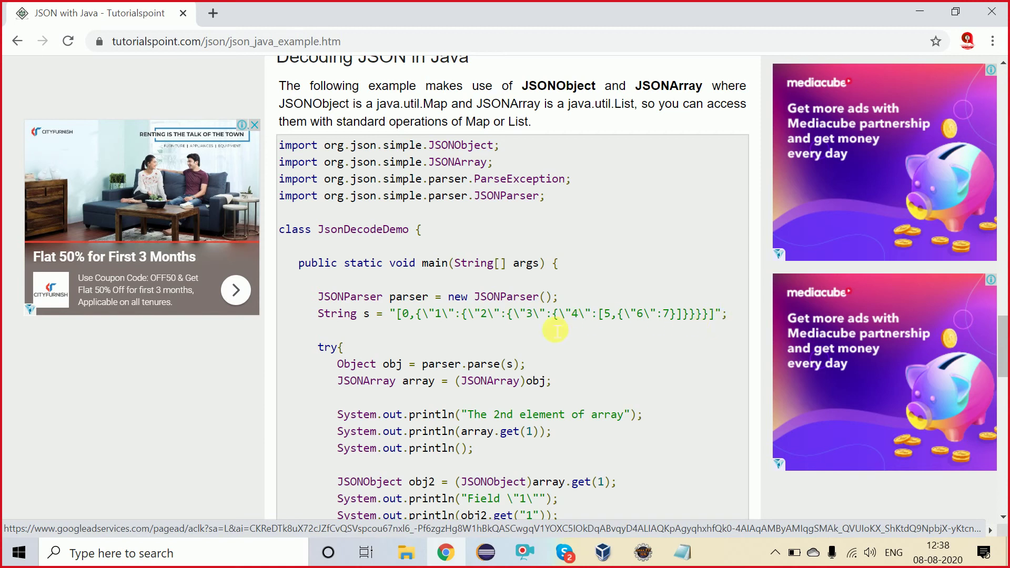
Highlight the JSON string's opening and closing brackets and its nested objects in JsonDecodeDemo.
{"action": "double_click", "coordinate": [401, 315]}
{"action": "left_click", "coordinate": [716, 317]}
{"action": "double_click", "coordinate": [716, 317]}
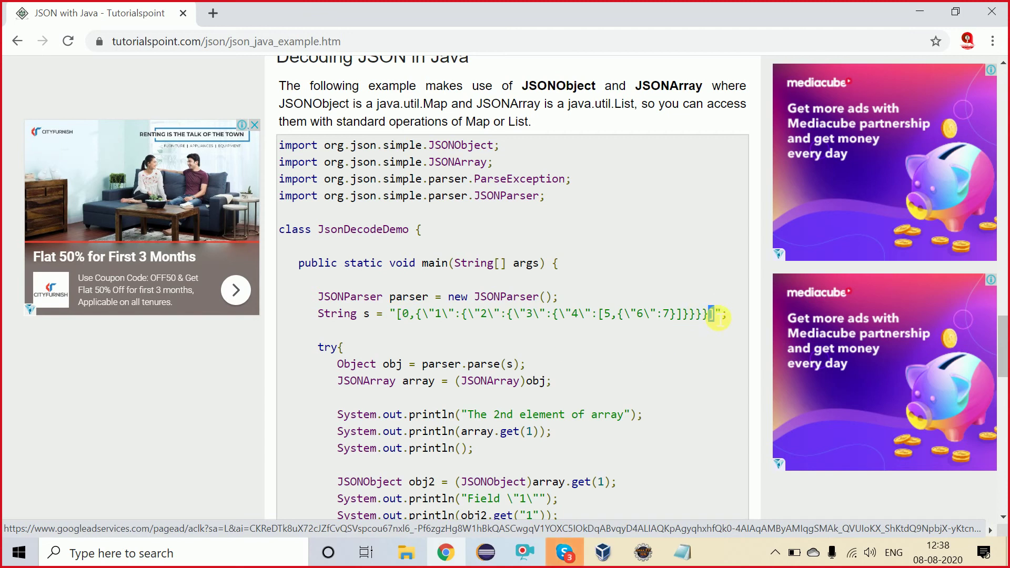
{"action": "left_click", "coordinate": [455, 316]}
{"action": "left_click_drag", "start_coordinate": [455, 316], "coordinate": [631, 320]}
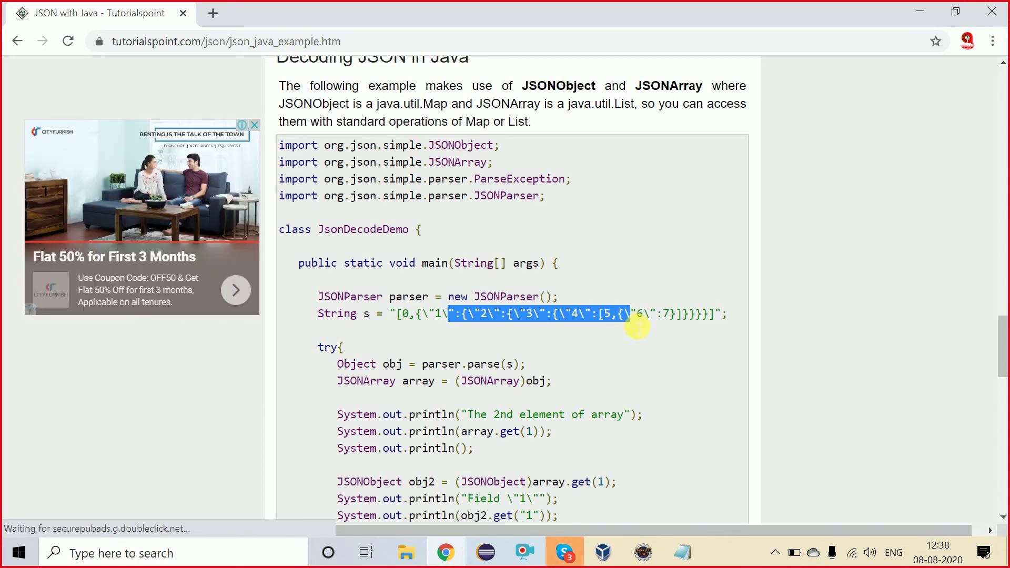
{"action": "left_click", "coordinate": [484, 332]}
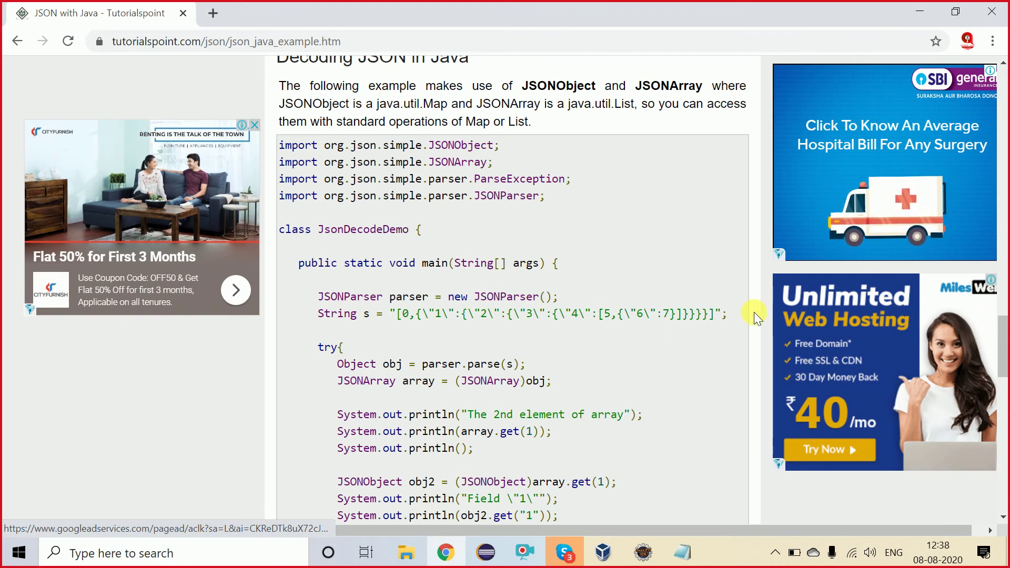
Highlight the try block and scroll down to the program's printed output.
{"action": "left_click_drag", "start_coordinate": [763, 311], "coordinate": [695, 280]}
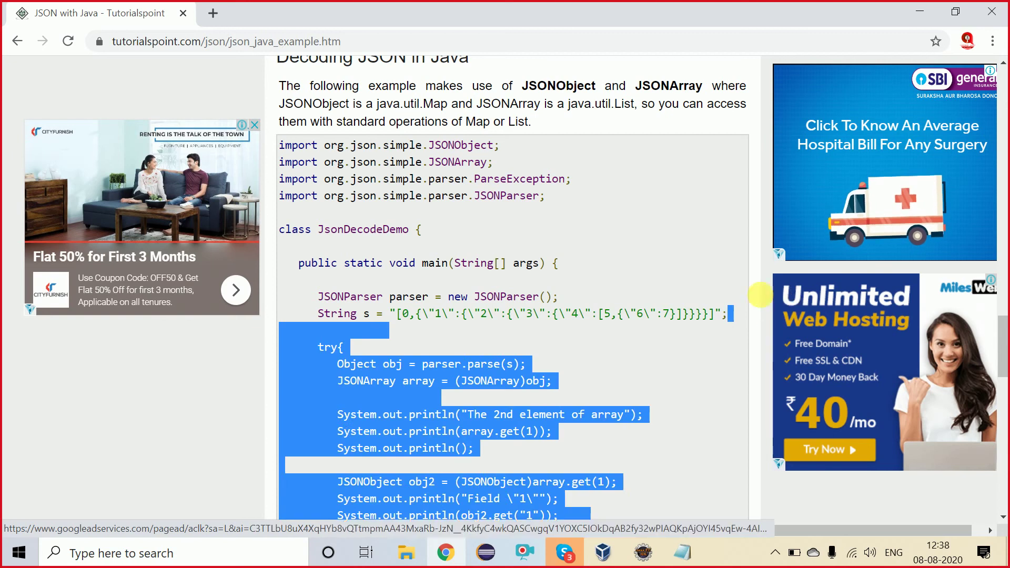
{"action": "left_click", "coordinate": [625, 254]}
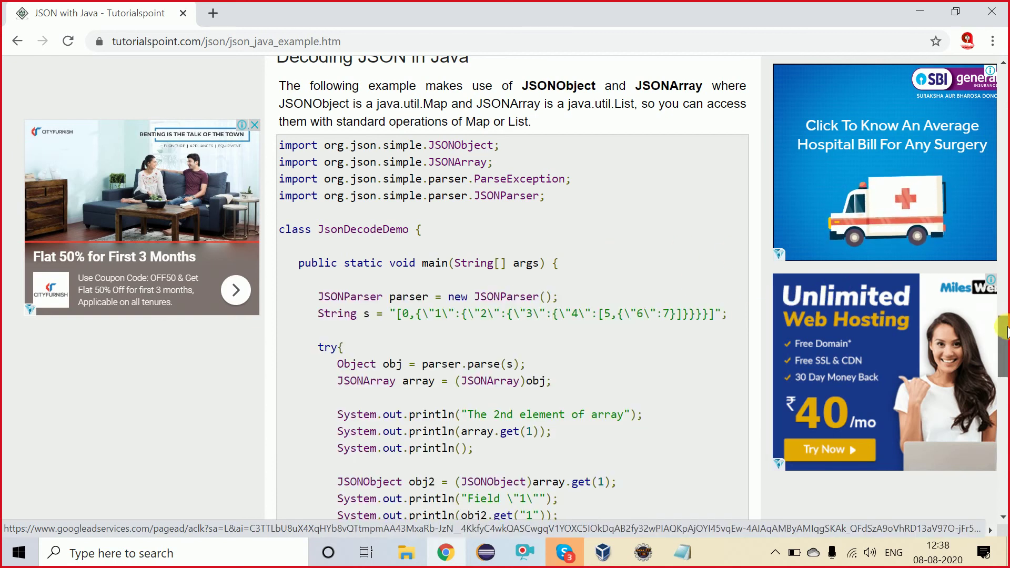
{"action": "left_click_drag", "start_coordinate": [1004, 329], "coordinate": [1004, 397]}
{"action": "scroll", "coordinate": [1004, 395], "scroll_direction": "down", "scroll_amount": 2}
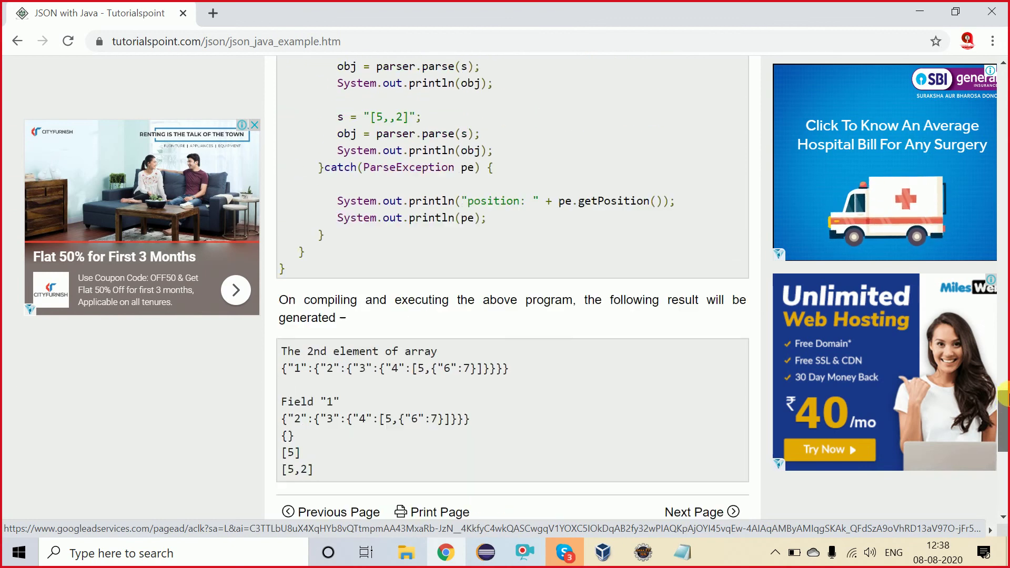
{"action": "scroll", "coordinate": [1002, 395], "scroll_direction": "up", "scroll_amount": 2}
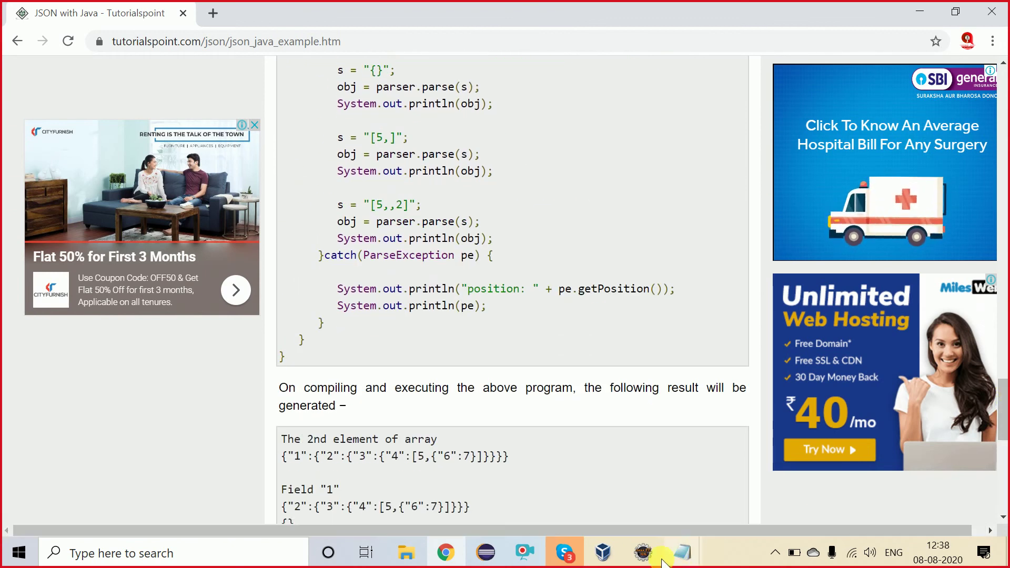
Bring Eclipse forward and show the File > New list of creatable project types.
{"action": "left_click", "coordinate": [643, 552]}
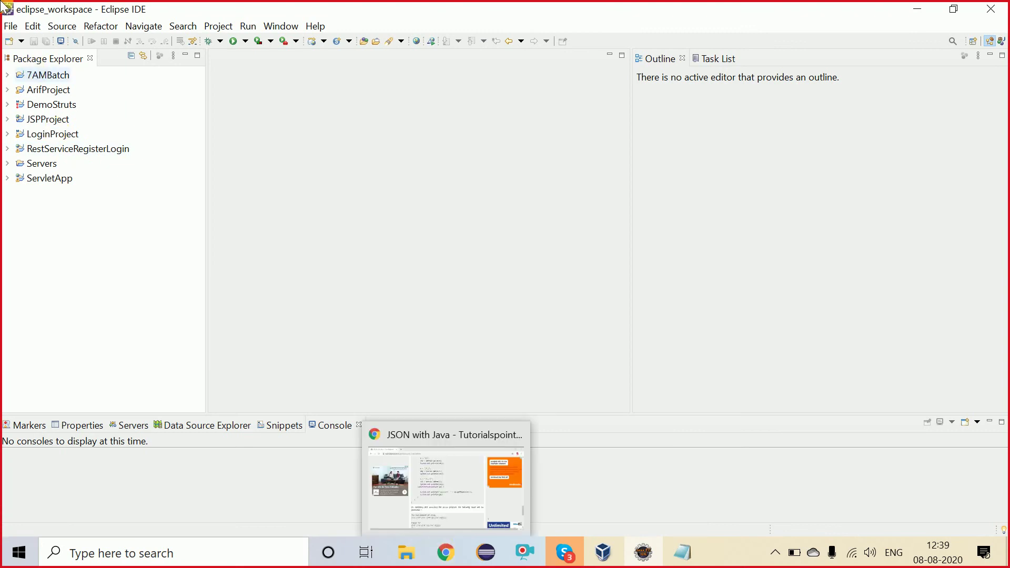
{"action": "left_click", "coordinate": [12, 26]}
{"action": "mouse_move", "coordinate": [32, 43]}
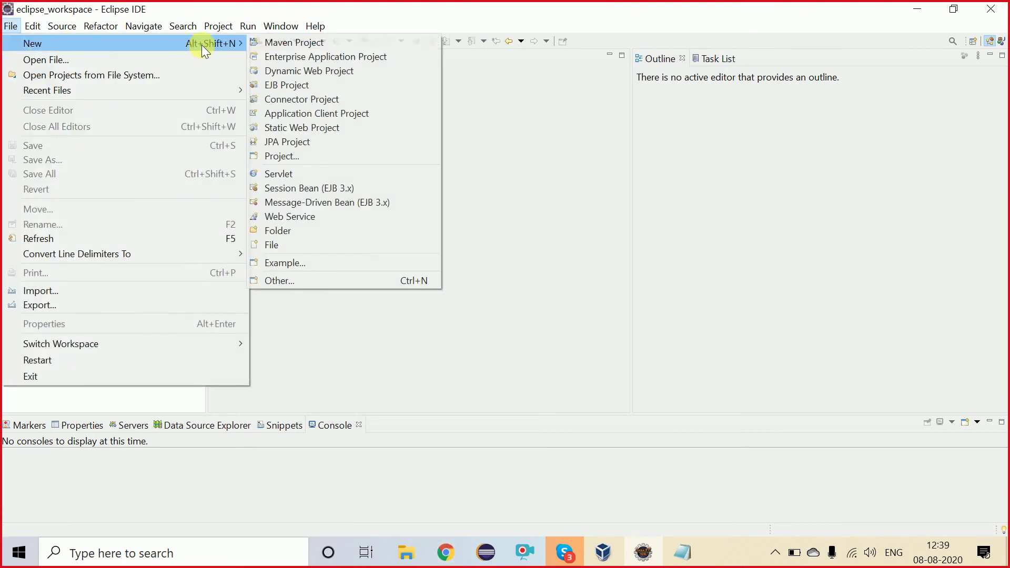
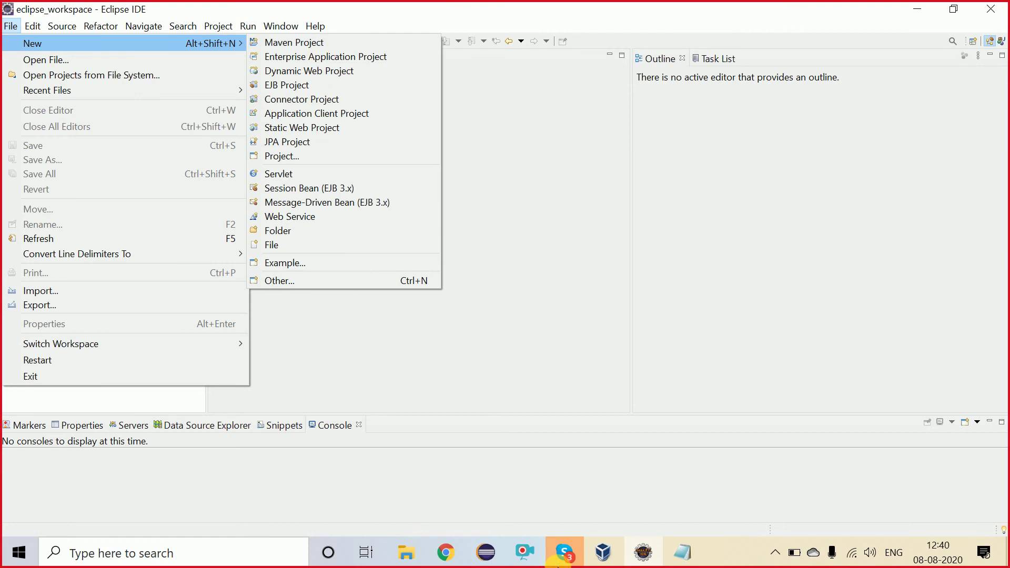
Minimize the Skype call, start a New Maven Project up to archetype selection, then bring up Chrome.
{"action": "mouse_move", "coordinate": [563, 552]}
{"action": "left_click", "coordinate": [564, 489]}
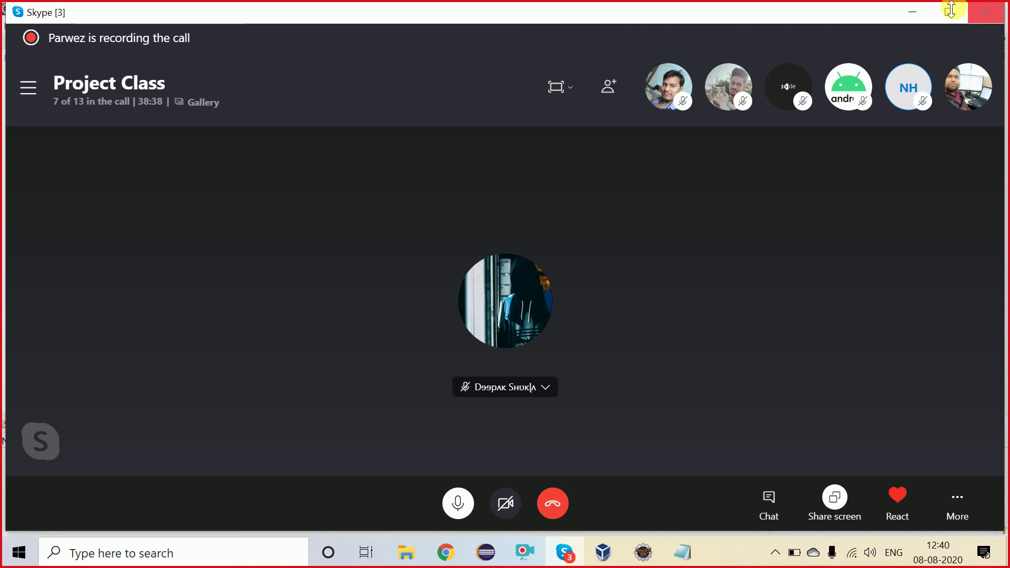
{"action": "left_click", "coordinate": [912, 11]}
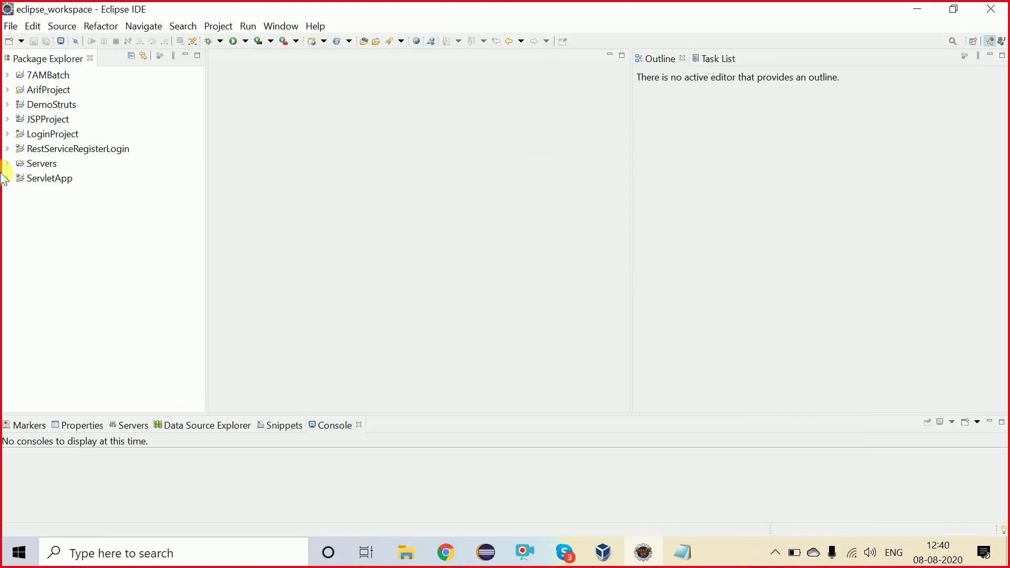
{"action": "left_click", "coordinate": [10, 27]}
{"action": "mouse_move", "coordinate": [32, 43]}
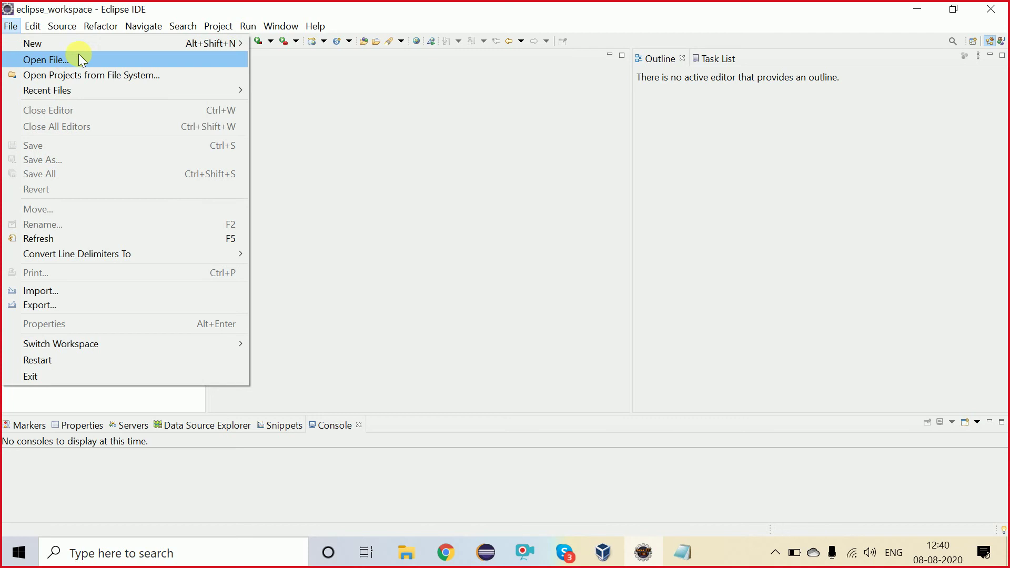
{"action": "left_click", "coordinate": [288, 43]}
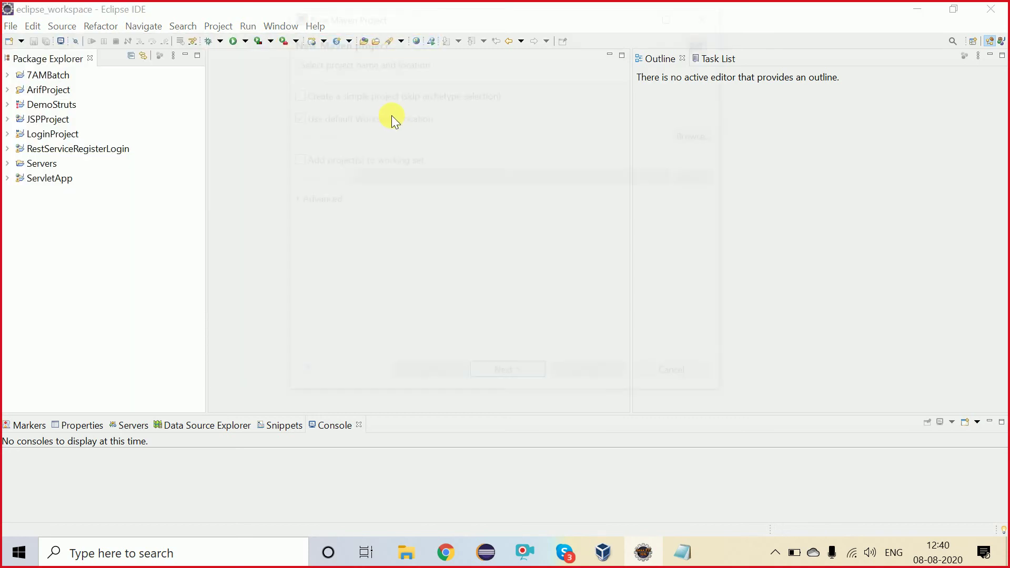
{"action": "left_click", "coordinate": [505, 384]}
{"action": "left_click", "coordinate": [502, 381]}
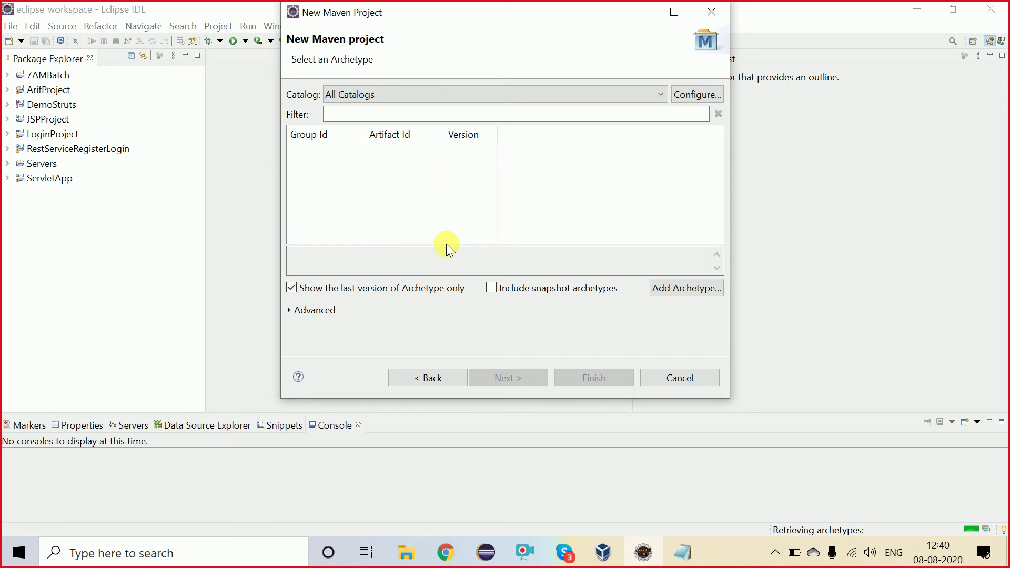
{"action": "left_click", "coordinate": [445, 558]}
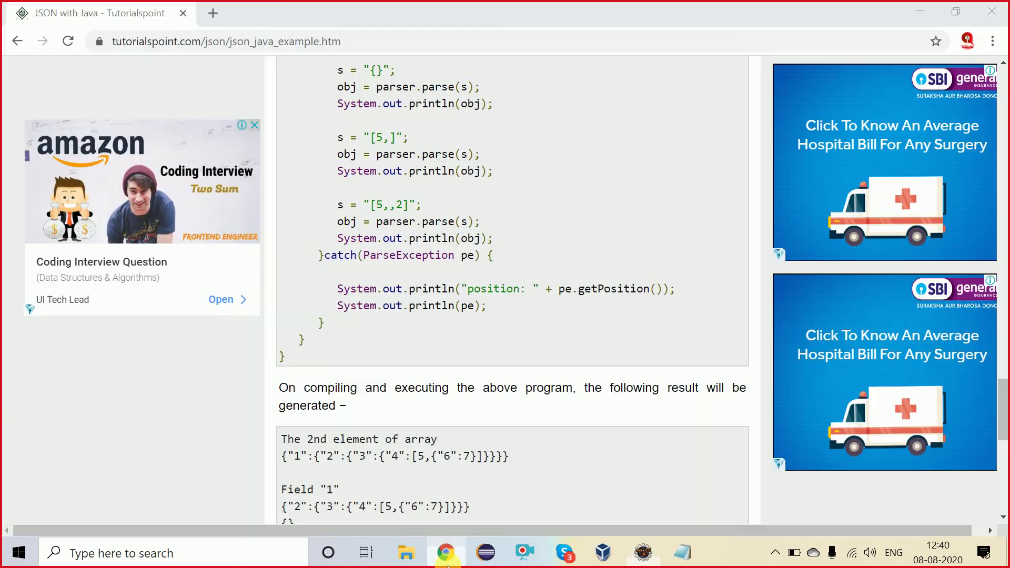
Search for the json-simple 1.1.1 Maven dependency and copy its snippet from mvnrepository.
{"action": "left_click", "coordinate": [213, 14]}
{"action": "type", "text": "maven de"}
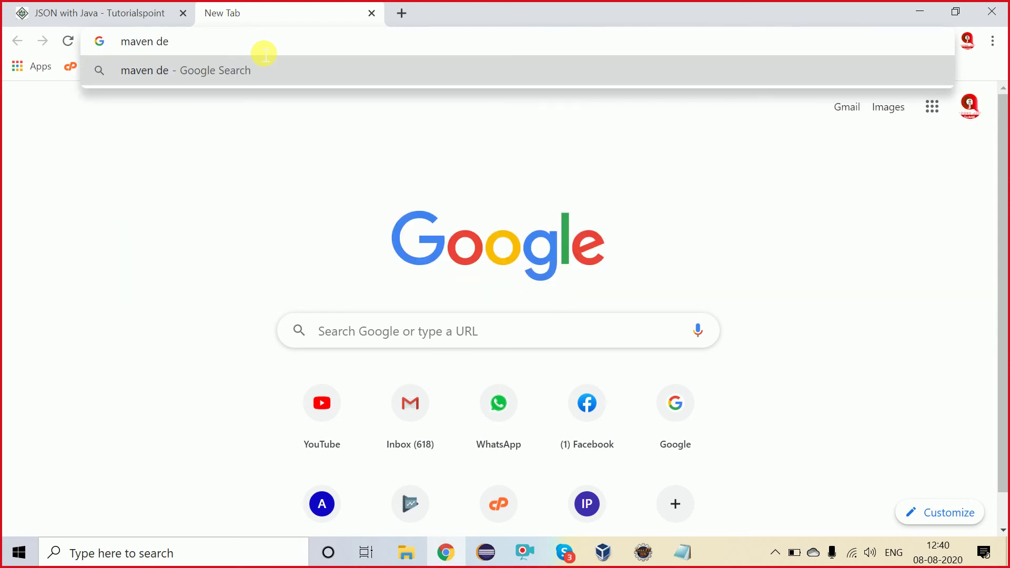
{"action": "type", "text": "pendency"}
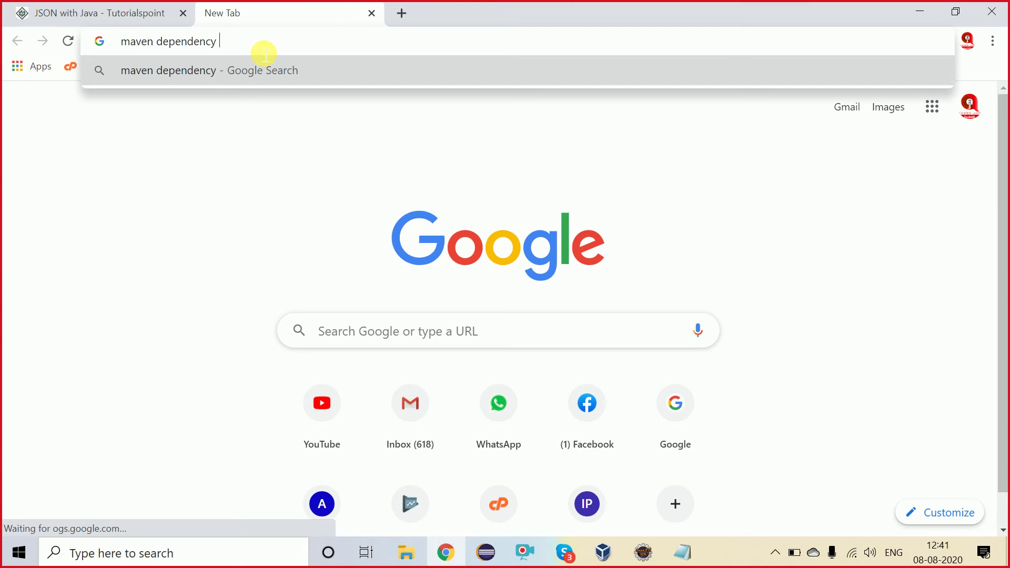
{"action": "type", "text": "for simple json"}
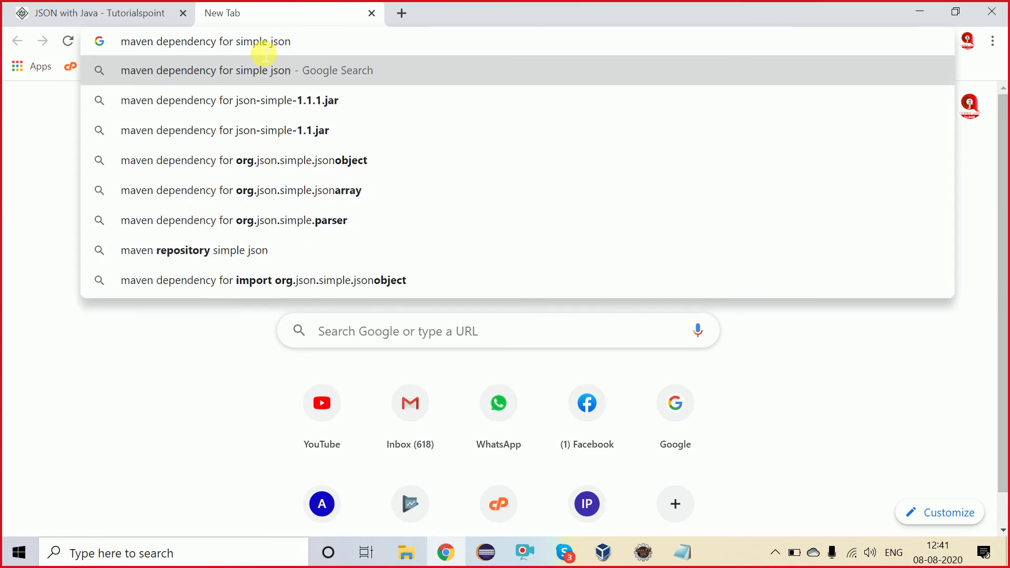
{"action": "key", "text": "Down"}
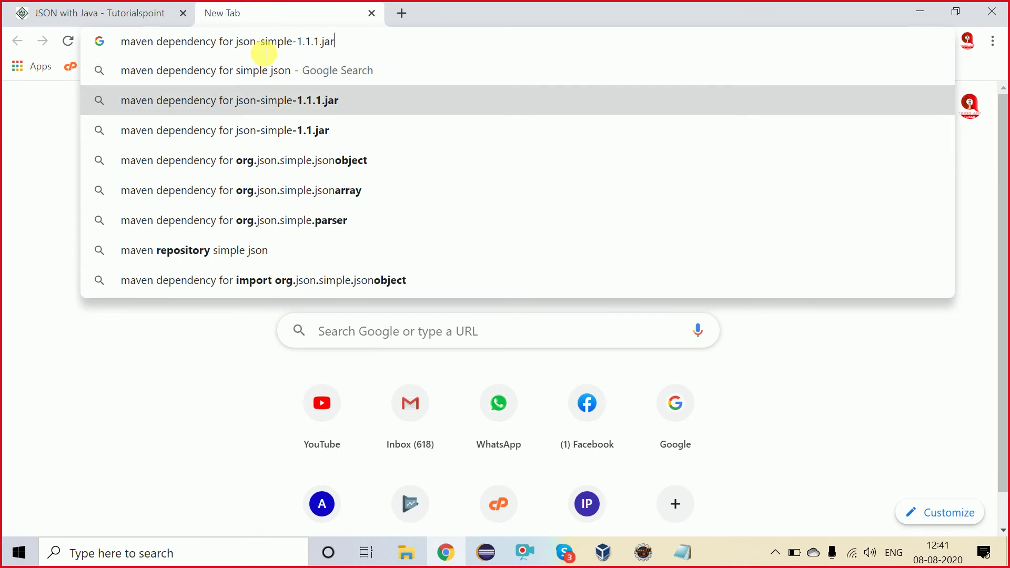
{"action": "key", "text": "Return"}
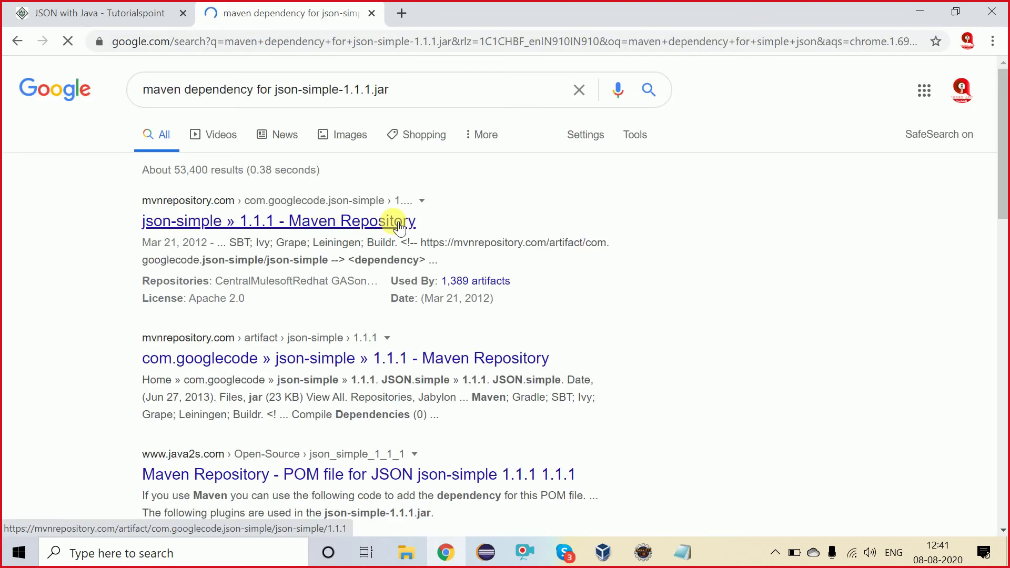
{"action": "left_click", "coordinate": [262, 223]}
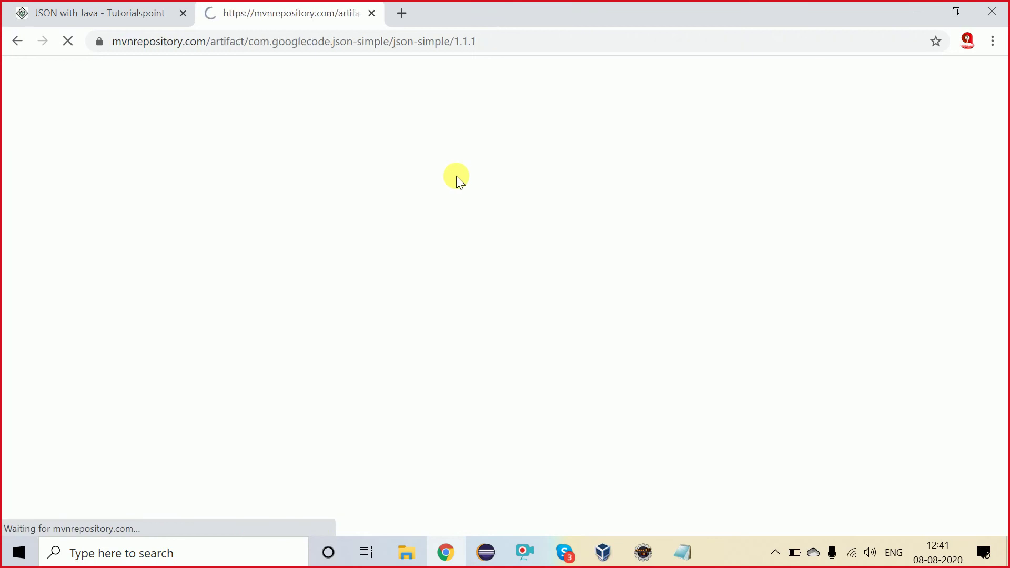
{"action": "left_click", "coordinate": [338, 446]}
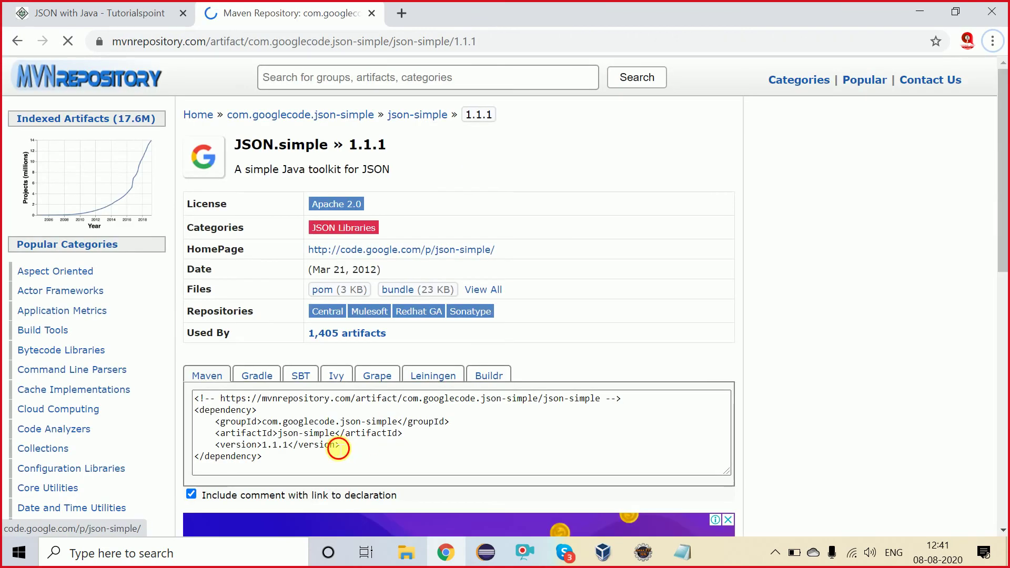
{"action": "key", "text": "alt+Tab"}
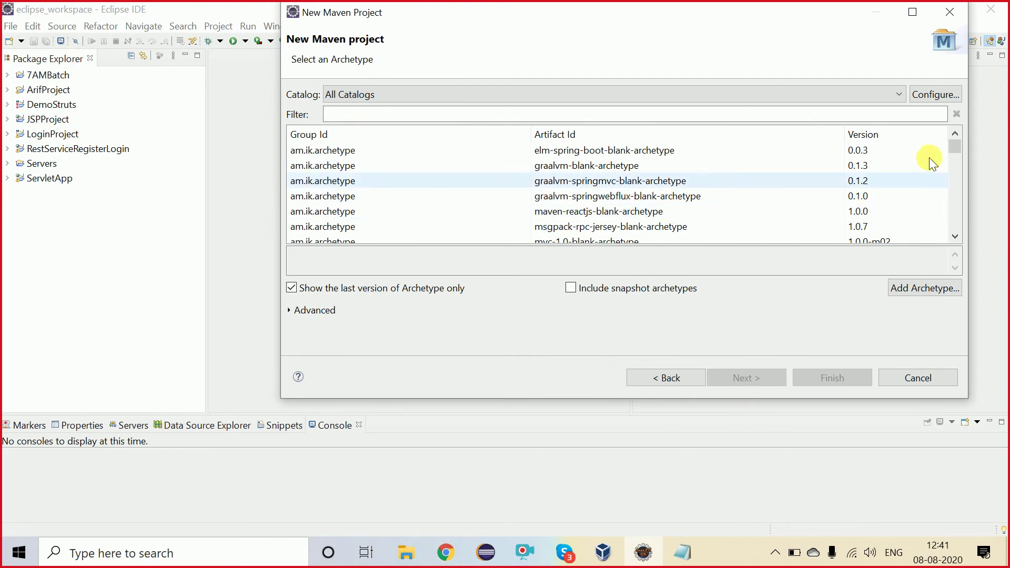
Filter archetypes by 'simpl', select the cedarsoft 'simple' archetype, and continue to the parameters page.
{"action": "left_click_drag", "start_coordinate": [952, 144], "coordinate": [951, 143]}
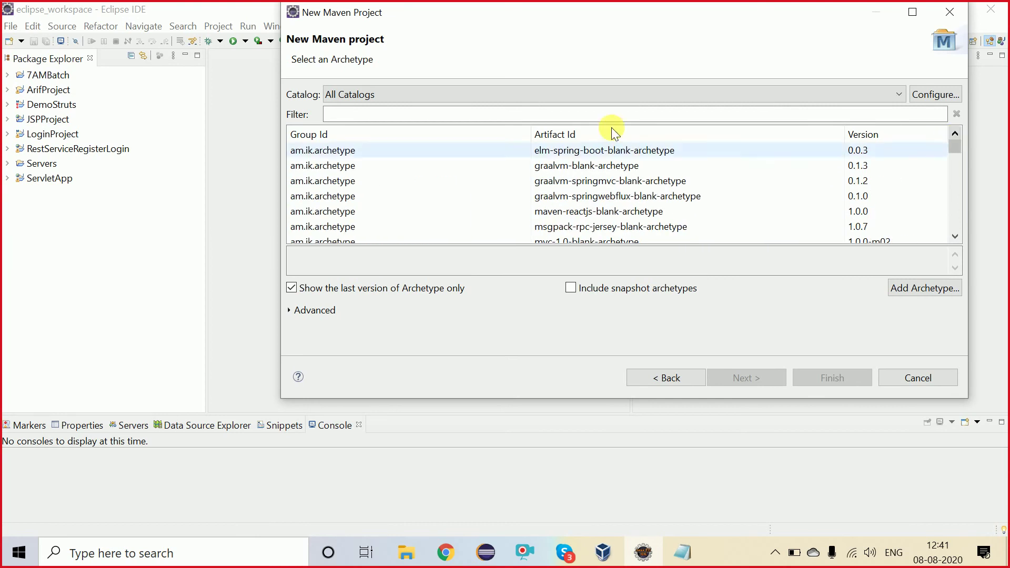
{"action": "left_click", "coordinate": [388, 120]}
{"action": "left_click", "coordinate": [388, 121]}
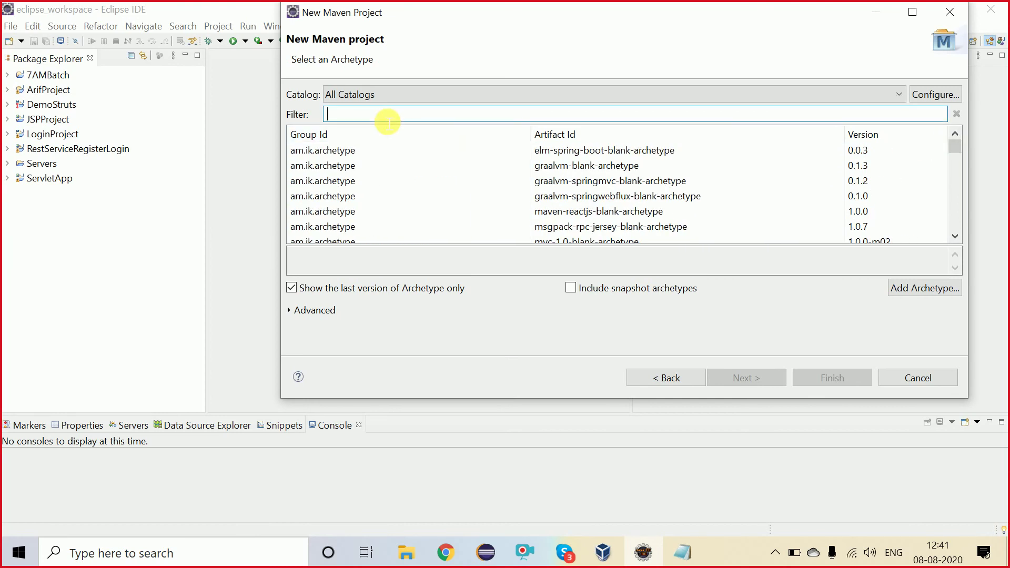
{"action": "type", "text": "si"}
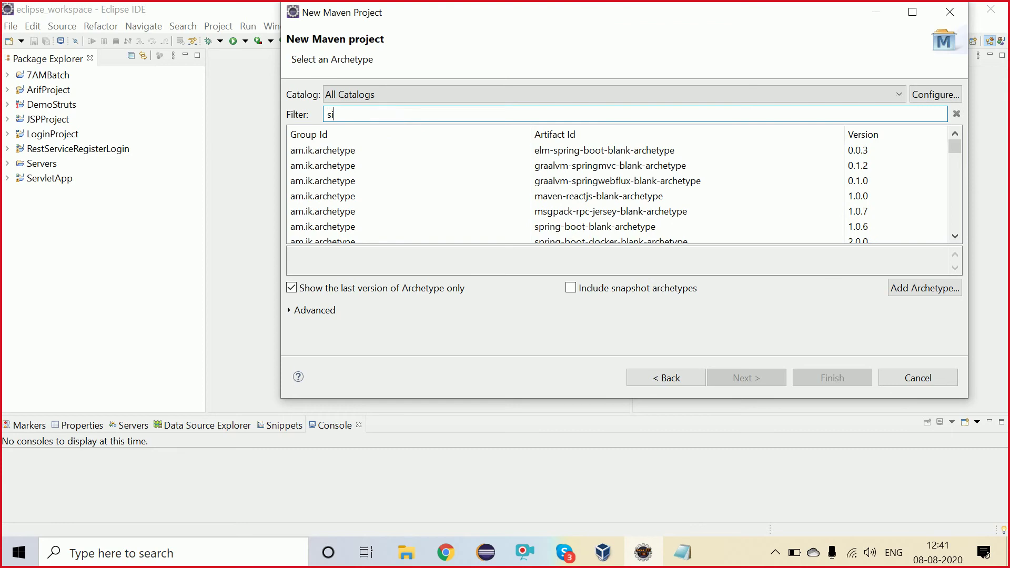
{"action": "type", "text": "mple"}
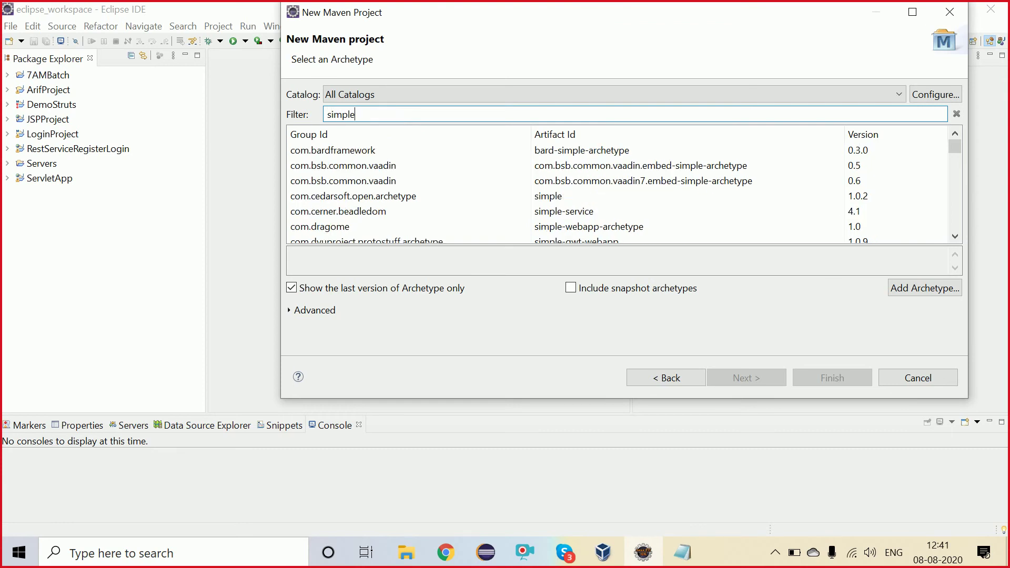
{"action": "left_click", "coordinate": [547, 196]}
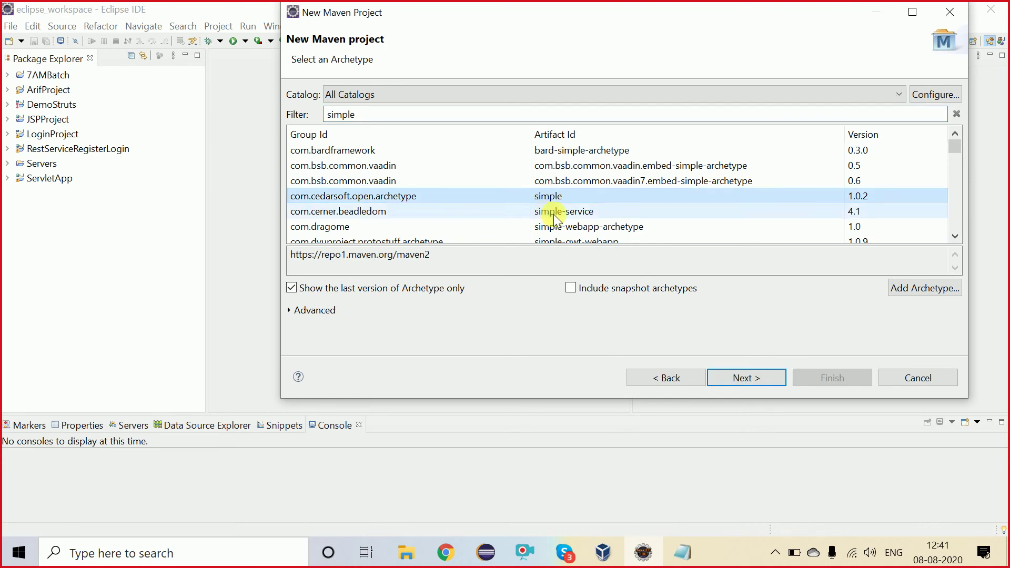
{"action": "left_click", "coordinate": [554, 214]}
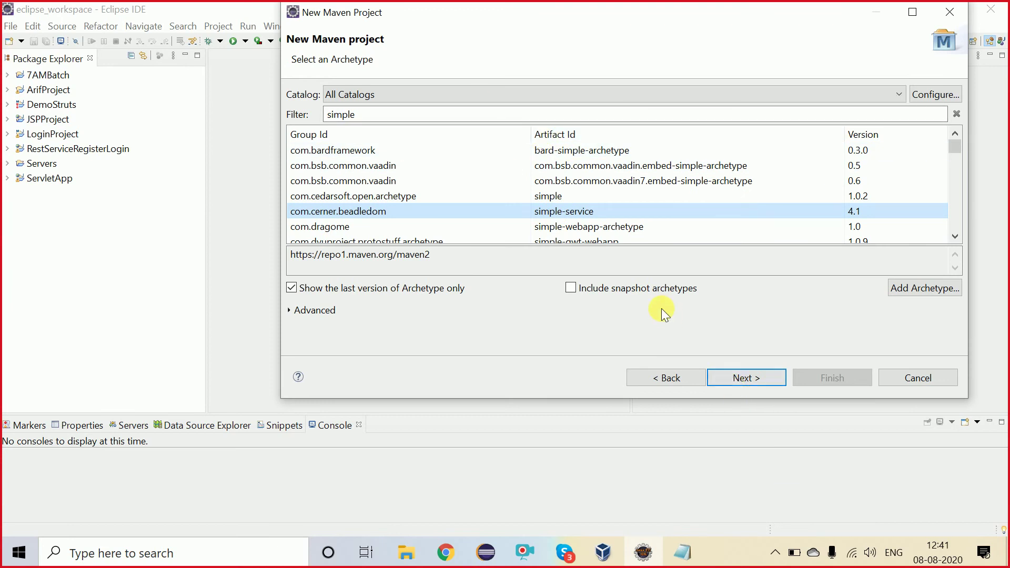
{"action": "left_click", "coordinate": [523, 195]}
{"action": "left_click", "coordinate": [732, 376]}
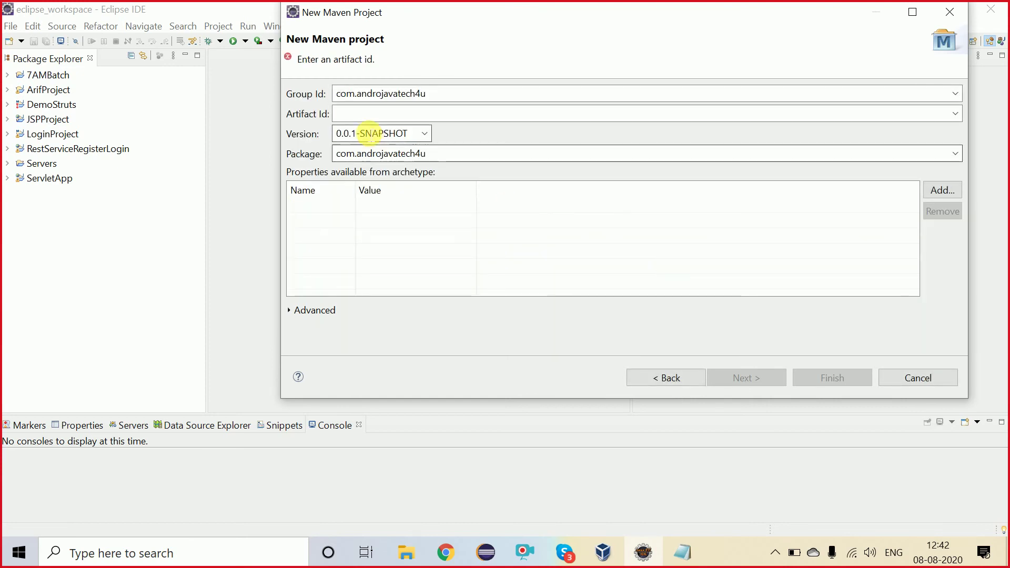
Enter artifact id JsonDemo, finish creating the Maven project, and return to the browser.
{"action": "double_click", "coordinate": [441, 104]}
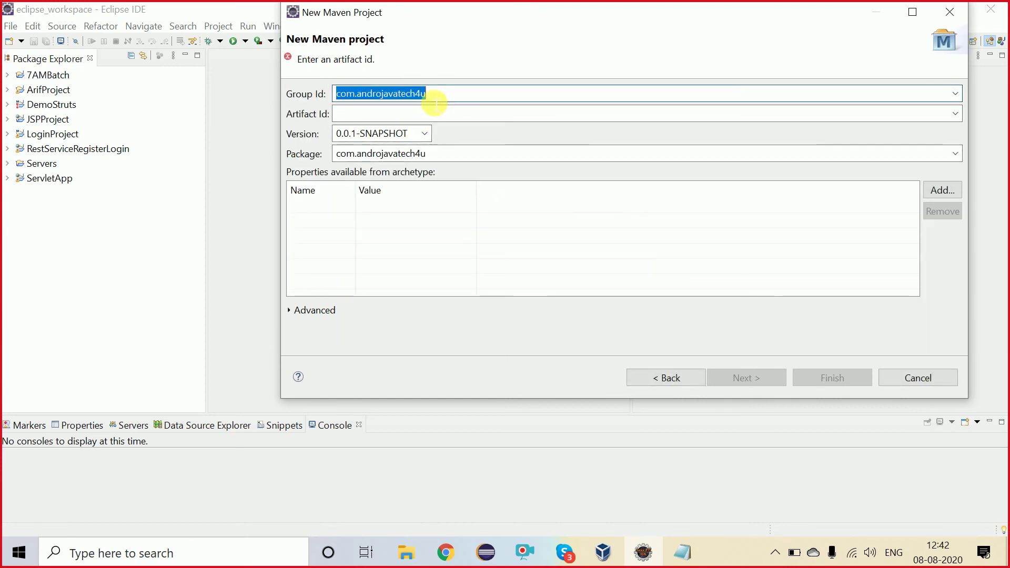
{"action": "left_click", "coordinate": [390, 121]}
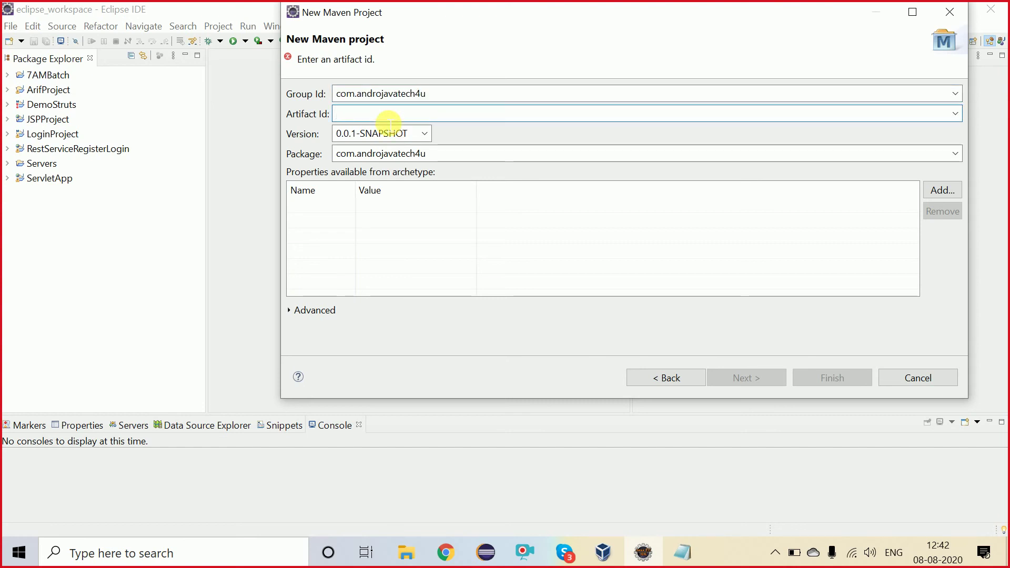
{"action": "type", "text": "JsonDemo"}
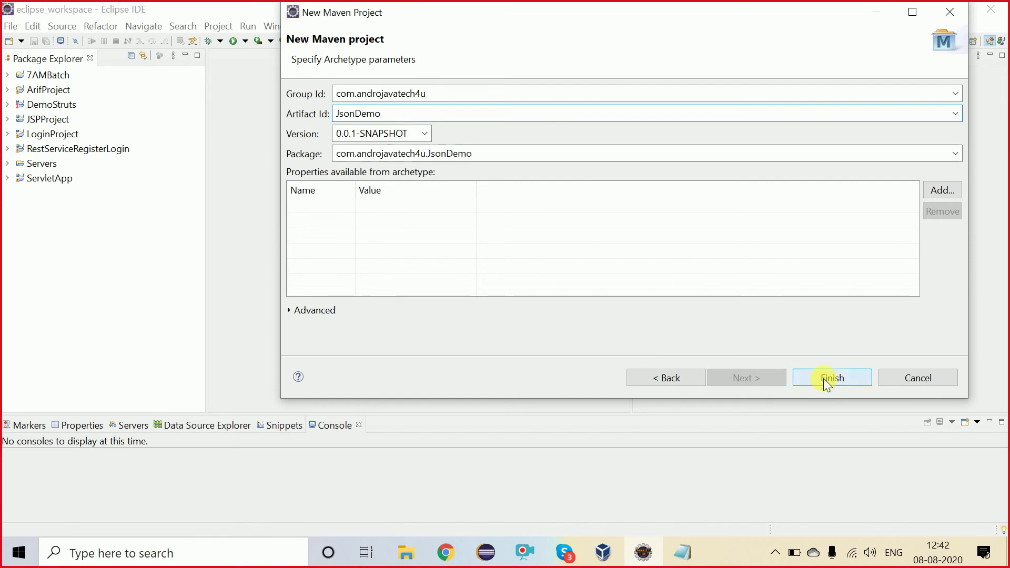
{"action": "left_click", "coordinate": [828, 379]}
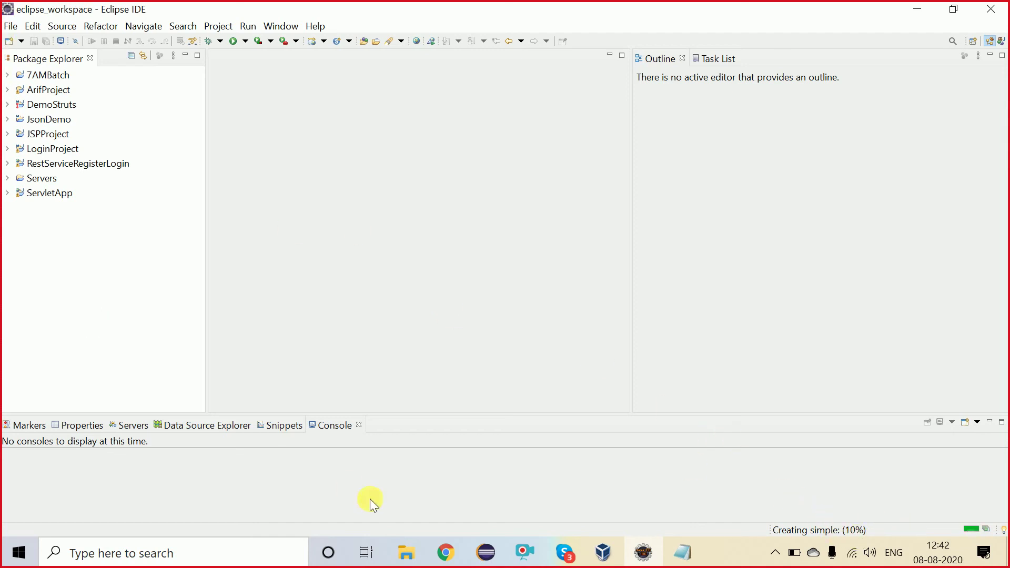
{"action": "mouse_move", "coordinate": [445, 552]}
{"action": "left_click", "coordinate": [444, 497]}
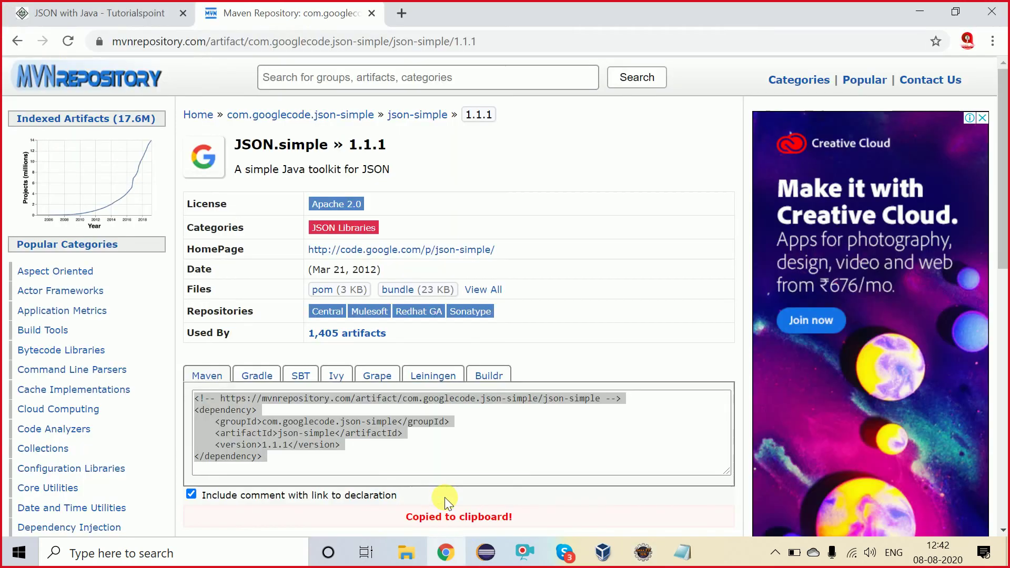
Switch to the JSON with Java tab, open a new tab, then bring up the Projects folder window.
{"action": "left_click", "coordinate": [138, 12]}
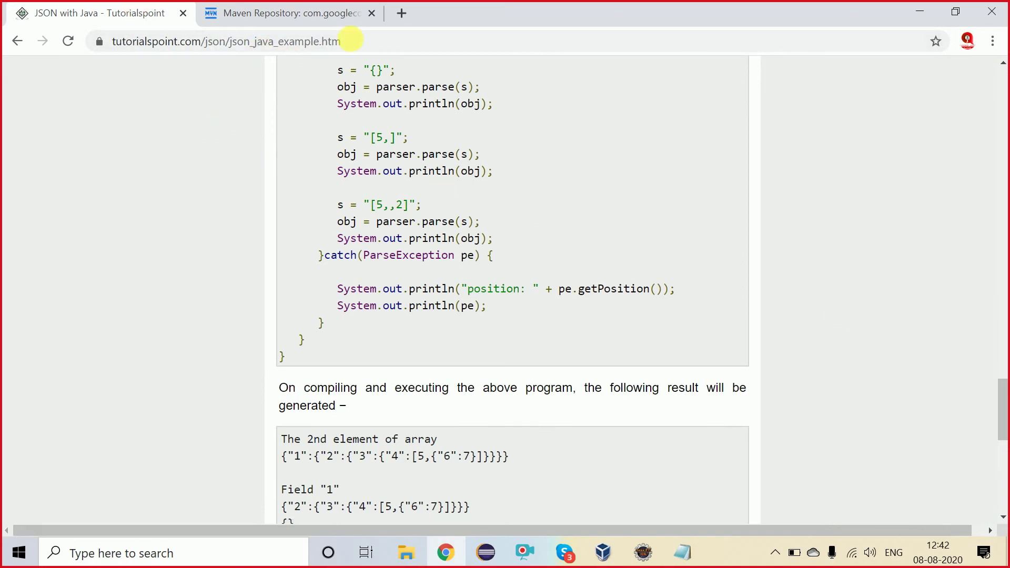
{"action": "left_click", "coordinate": [402, 17]}
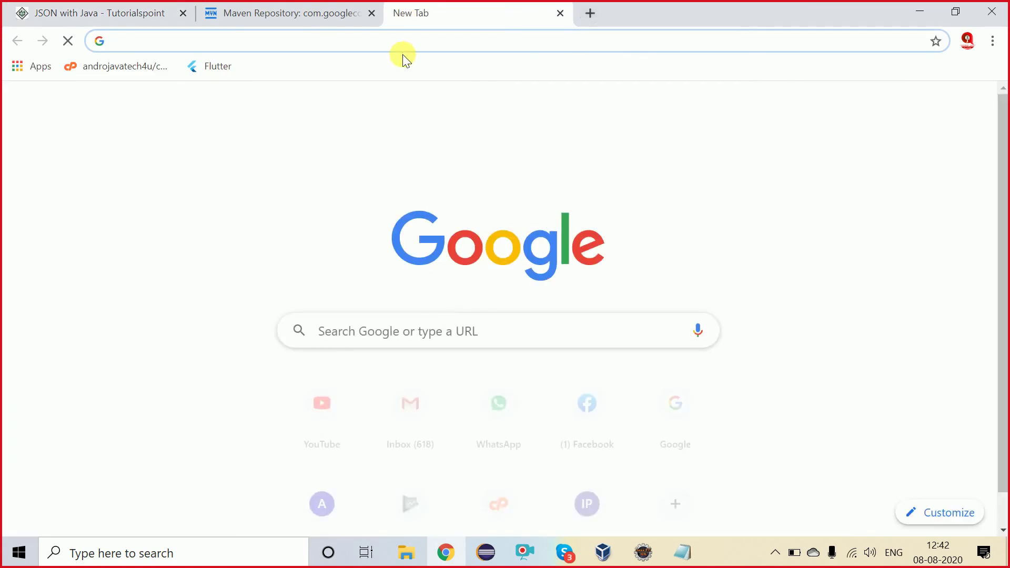
{"action": "type", "text": "salempurbazar.com"}
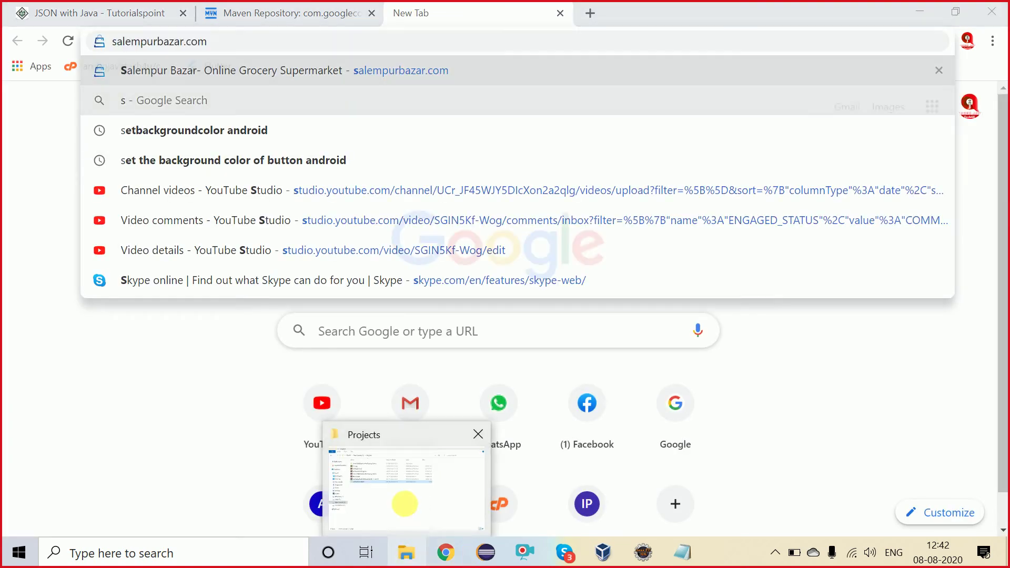
{"action": "left_click", "coordinate": [403, 500]}
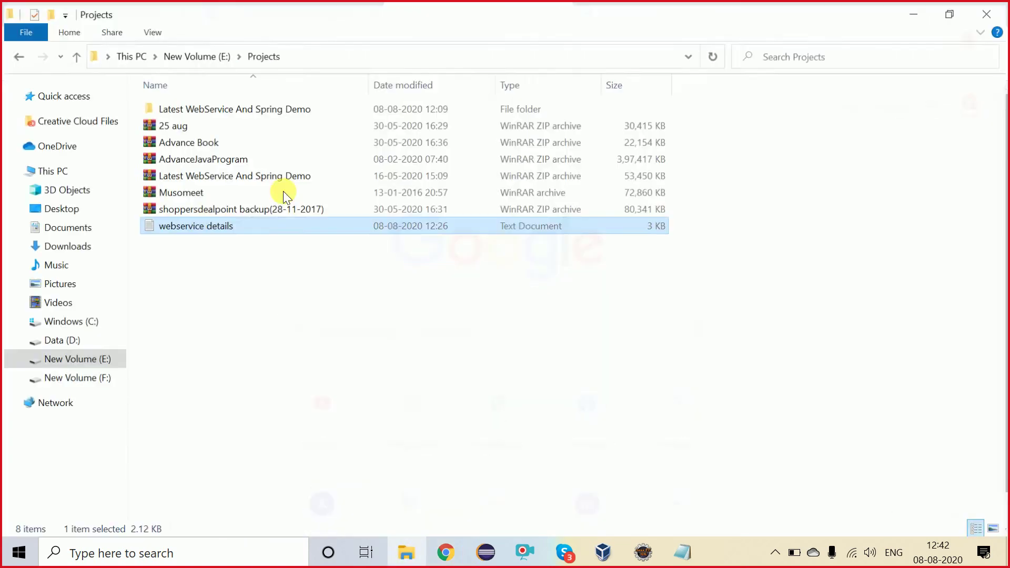
Navigate Latest WebService And Spring Demo > workspace > JercyClientDemo > WebContent > WEB-INF > lib.
{"action": "double_click", "coordinate": [188, 104]}
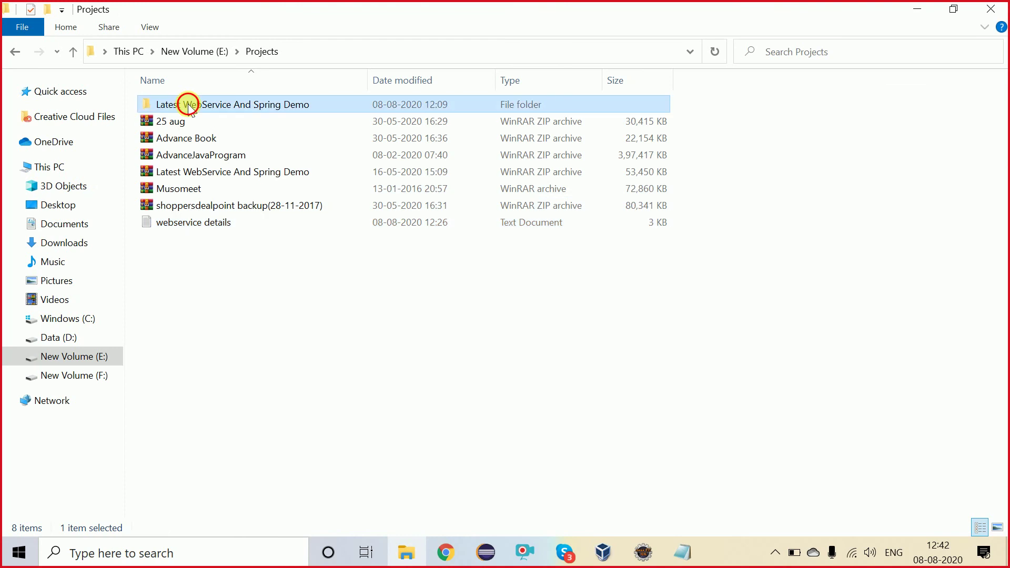
{"action": "double_click", "coordinate": [188, 103]}
{"action": "left_click", "coordinate": [189, 105]}
{"action": "double_click", "coordinate": [189, 105]}
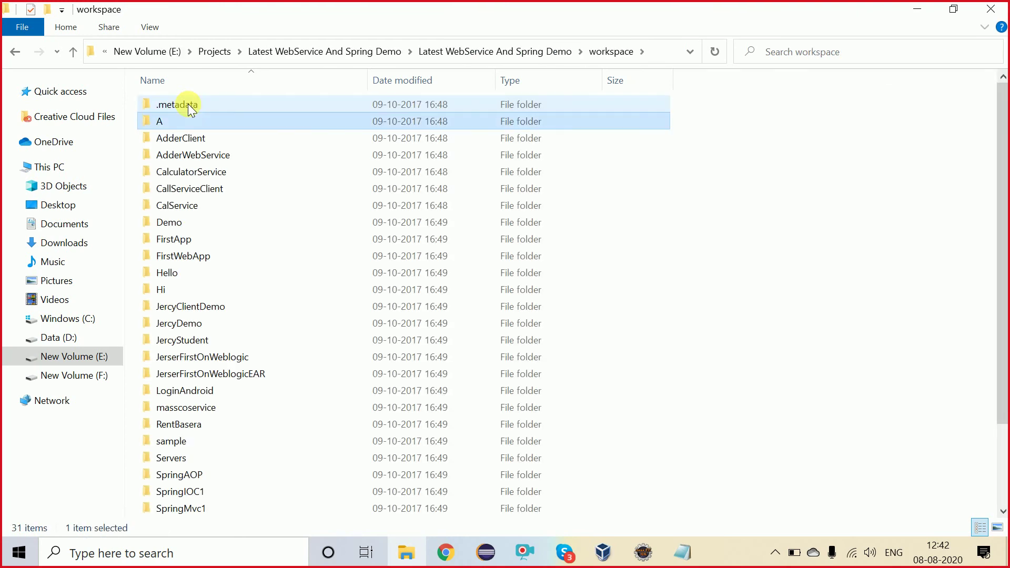
{"action": "double_click", "coordinate": [188, 103]}
{"action": "key", "text": "w"}
{"action": "key", "text": "Return"}
{"action": "key", "text": "w"}
{"action": "key", "text": "Return"}
{"action": "key", "text": "w"}
{"action": "key", "text": "l"}
{"action": "key", "text": "Return"}
Step through the jars, including jersey-core-1.19, jersey-client-1.19, jettison-1.1 and jsr311-api-1.1.1.
{"action": "key", "text": "Down"}
{"action": "key", "text": "Down"}
{"action": "key", "text": "Down"}
{"action": "key", "text": "Down"}
{"action": "key", "text": "Down"}
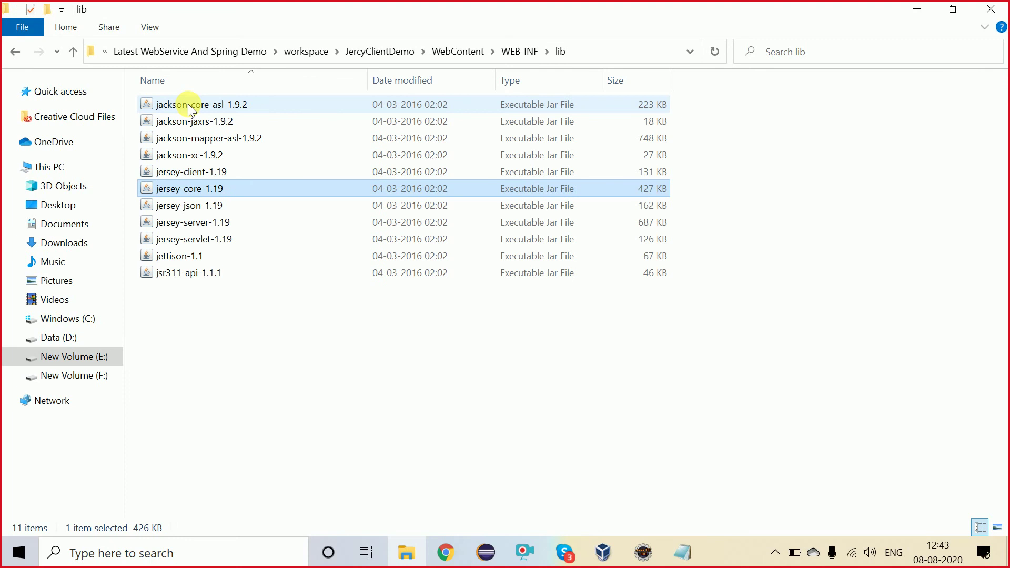
{"action": "key", "text": "Down"}
{"action": "key", "text": "Down"}
{"action": "key", "text": "Down"}
{"action": "key", "text": "Down"}
{"action": "key", "text": "Down"}
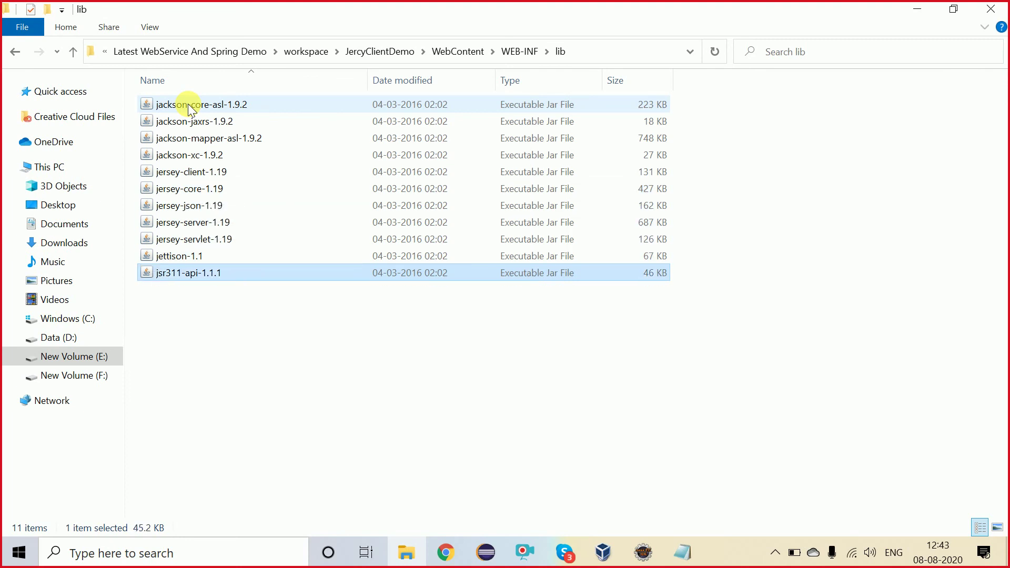
{"action": "key", "text": "Up"}
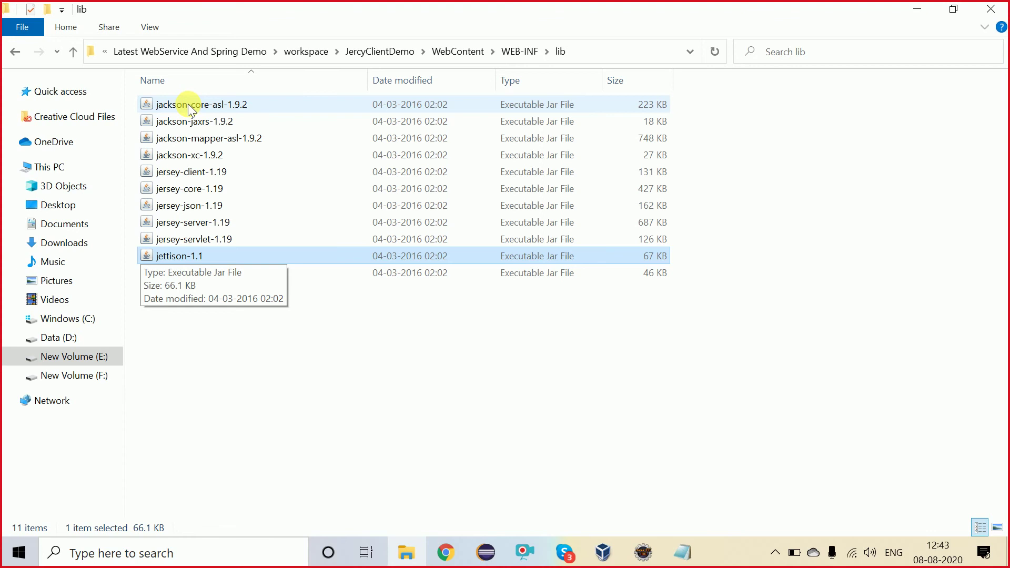
{"action": "key", "text": "Up"}
{"action": "key", "text": "Up"}
{"action": "key", "text": "Up"}
{"action": "key", "text": "Up"}
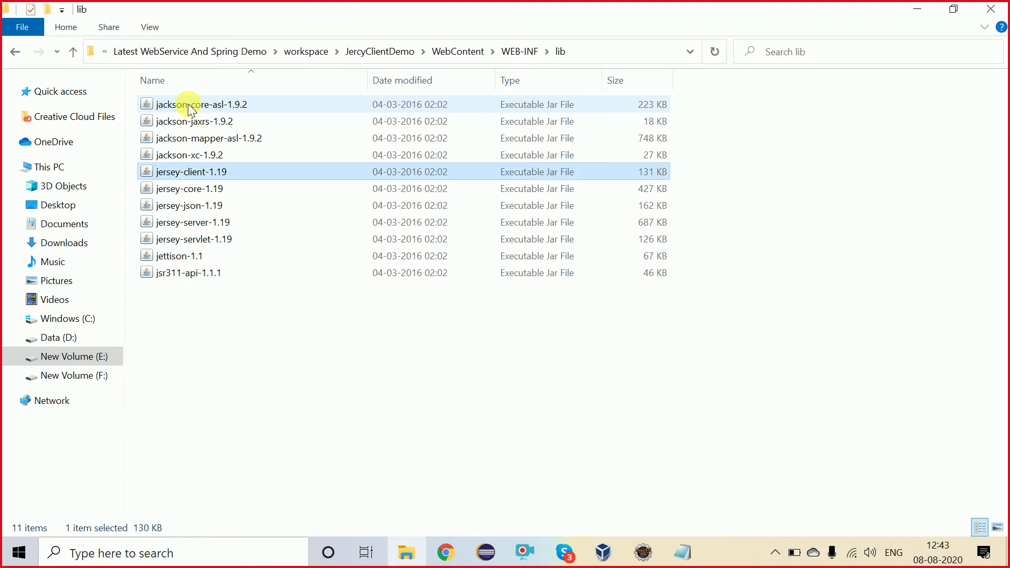
{"action": "key", "text": "Down"}
{"action": "key", "text": "Down"}
{"action": "key", "text": "Down"}
{"action": "key", "text": "Down"}
{"action": "key", "text": "Down"}
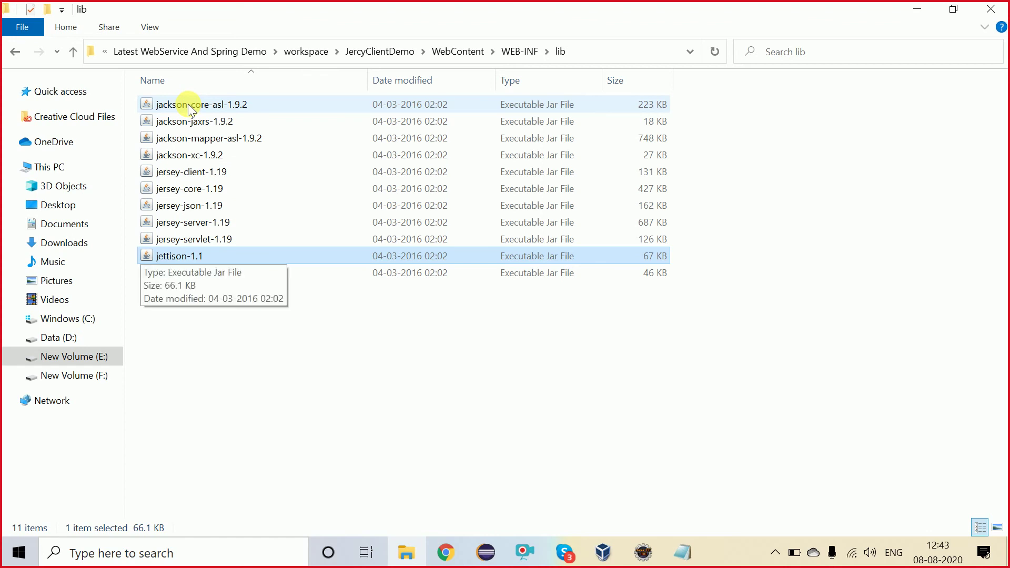
{"action": "key", "text": "Down"}
{"action": "key", "text": "Up"}
{"action": "key", "text": "Up"}
{"action": "key", "text": "Up"}
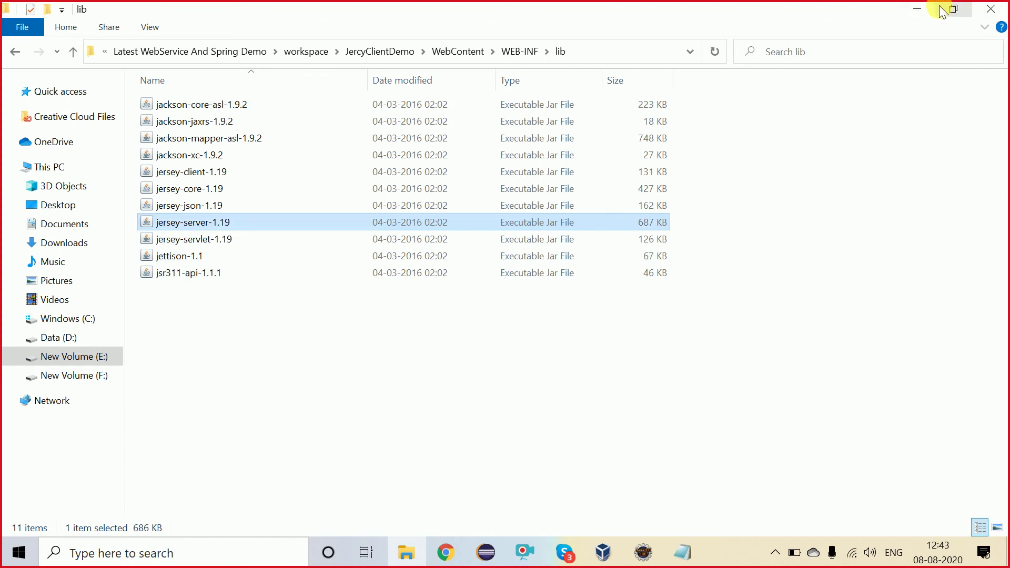
Search 'simple json jar download' and open the java2s json-simple-1.1.jar result.
{"action": "left_click", "coordinate": [917, 9]}
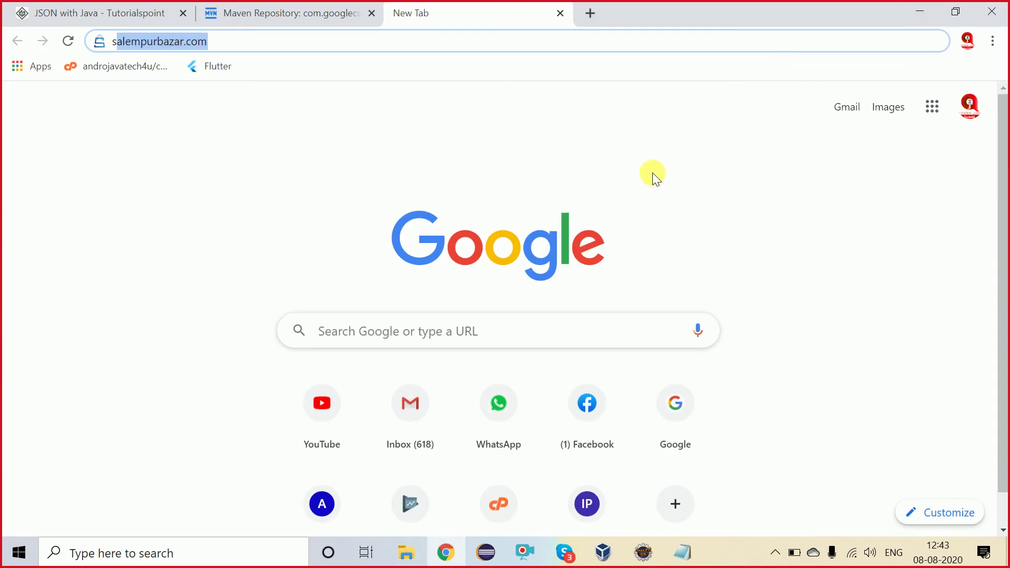
{"action": "key", "text": "BackSpace"}
{"action": "key", "text": "BackSpace"}
{"action": "type", "text": "json in java"}
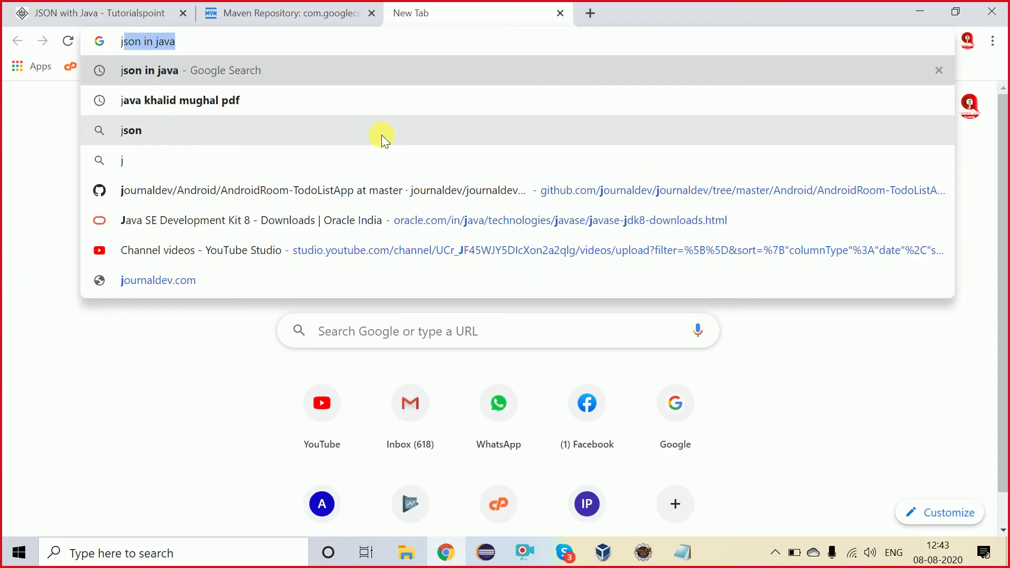
{"action": "key", "text": "BackSpace"}
{"action": "key", "text": "BackSpace"}
{"action": "type", "text": "simpl"}
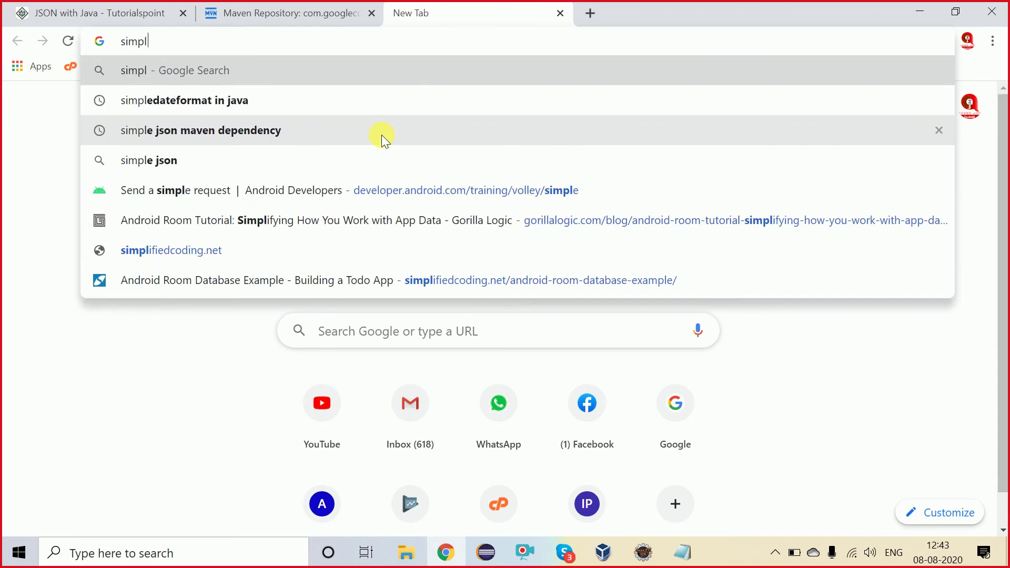
{"action": "type", "text": "e  json"}
{"action": "key", "text": "Down"}
{"action": "key", "text": "Down"}
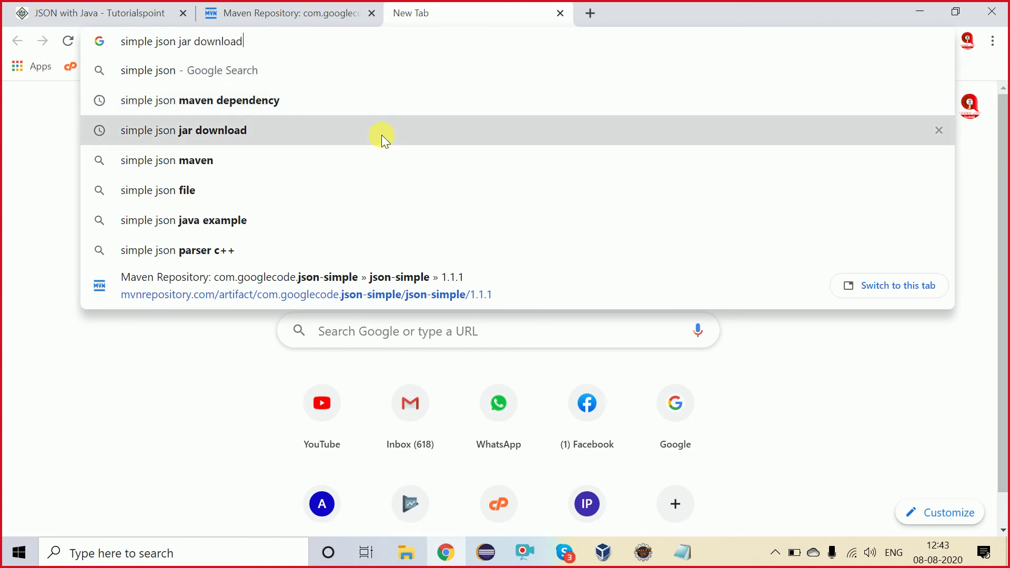
{"action": "key", "text": "Return"}
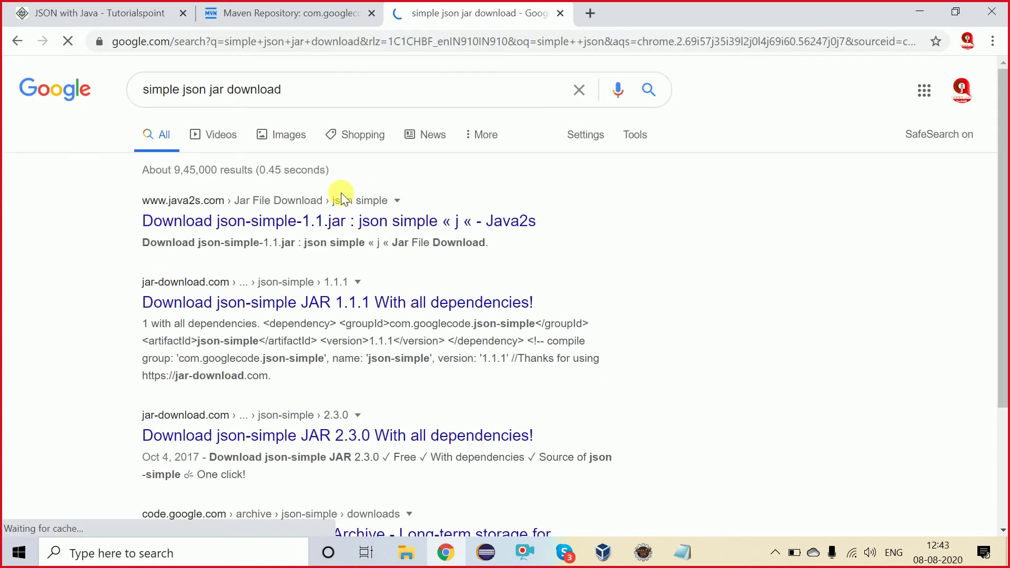
{"action": "left_click", "coordinate": [296, 226]}
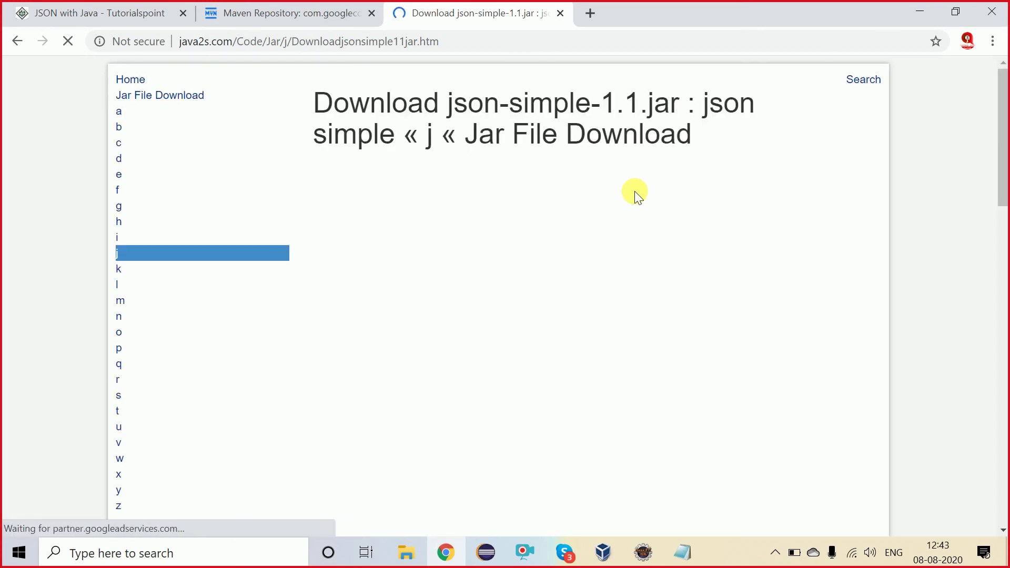
Open the json-simple-1.1-bundle.jar page and download its zip file.
{"action": "mouse_move", "coordinate": [1002, 139]}
{"action": "left_mouse_down"}
{"action": "mouse_move", "coordinate": [1000, 377]}
{"action": "mouse_move", "coordinate": [999, 353]}
{"action": "left_mouse_up"}
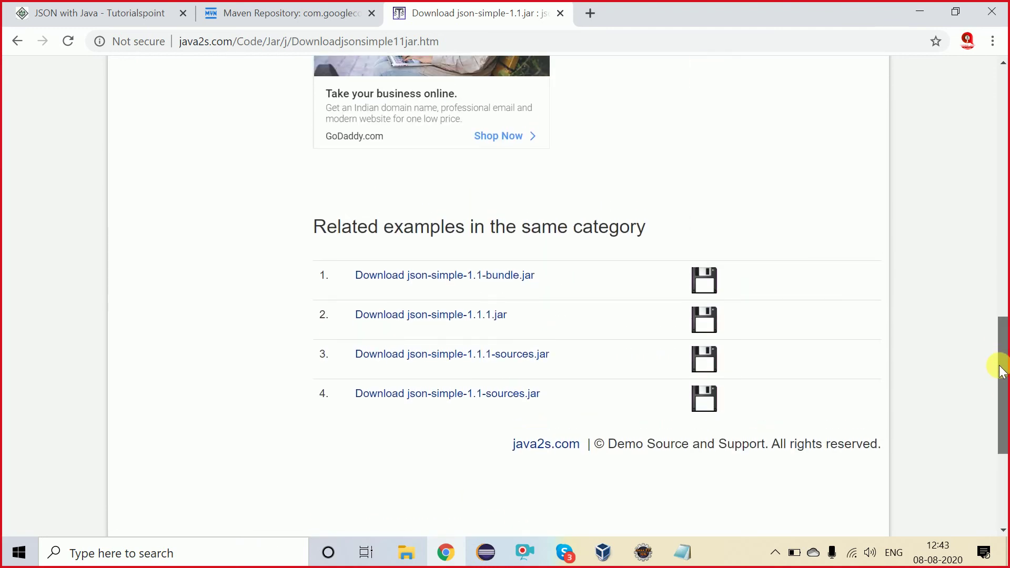
{"action": "left_click", "coordinate": [466, 278]}
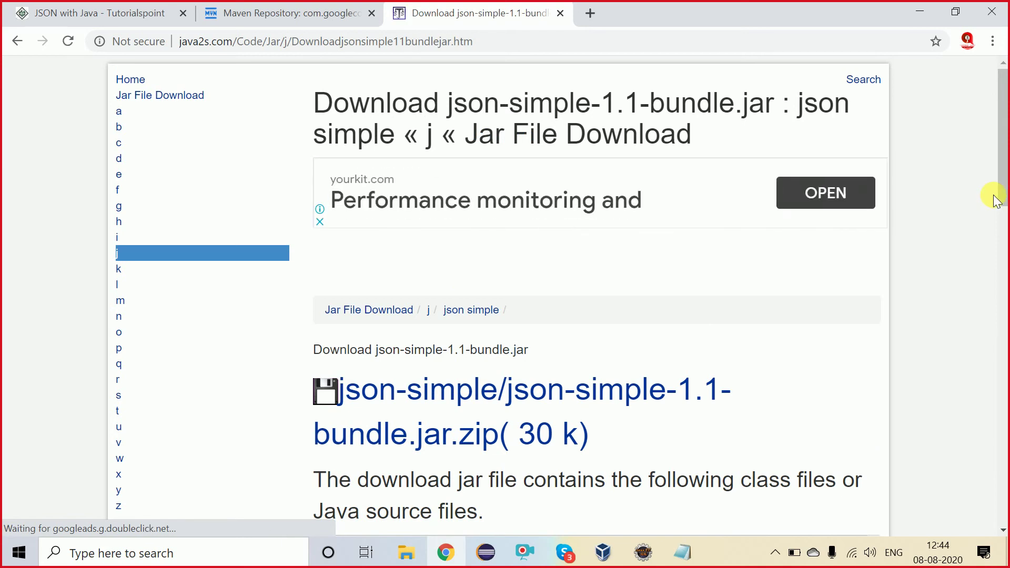
{"action": "left_click", "coordinate": [642, 557]}
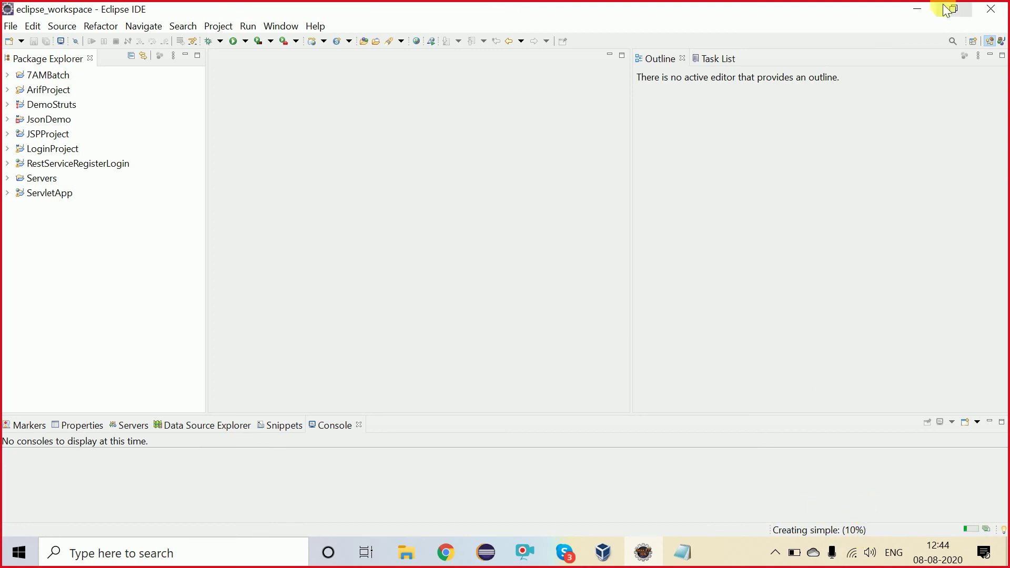
{"action": "left_click", "coordinate": [917, 9]}
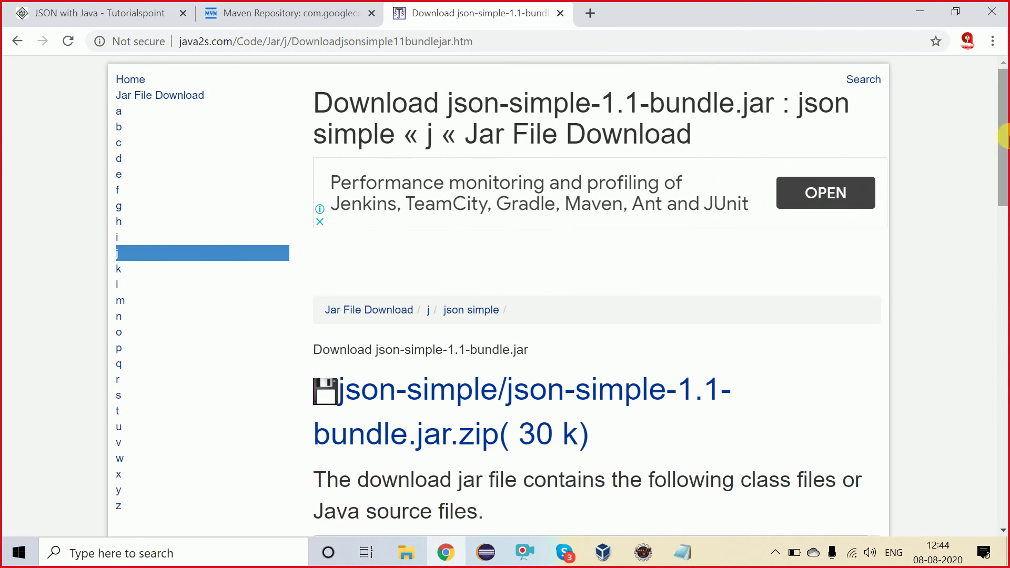
{"action": "scroll", "coordinate": [999, 157], "scroll_direction": "down", "scroll_amount": 3}
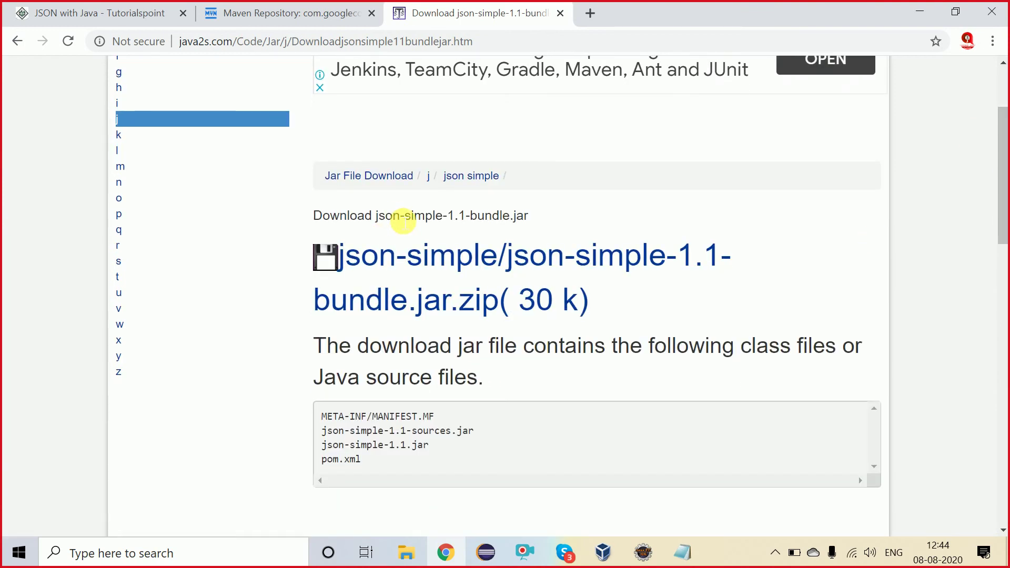
{"action": "left_click", "coordinate": [396, 267]}
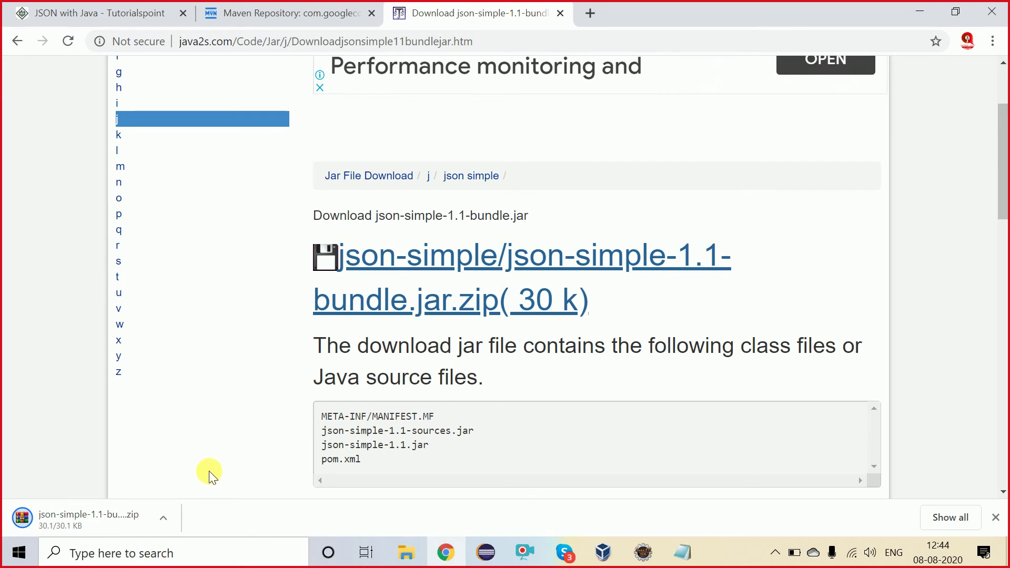
{"action": "left_click", "coordinate": [167, 517]}
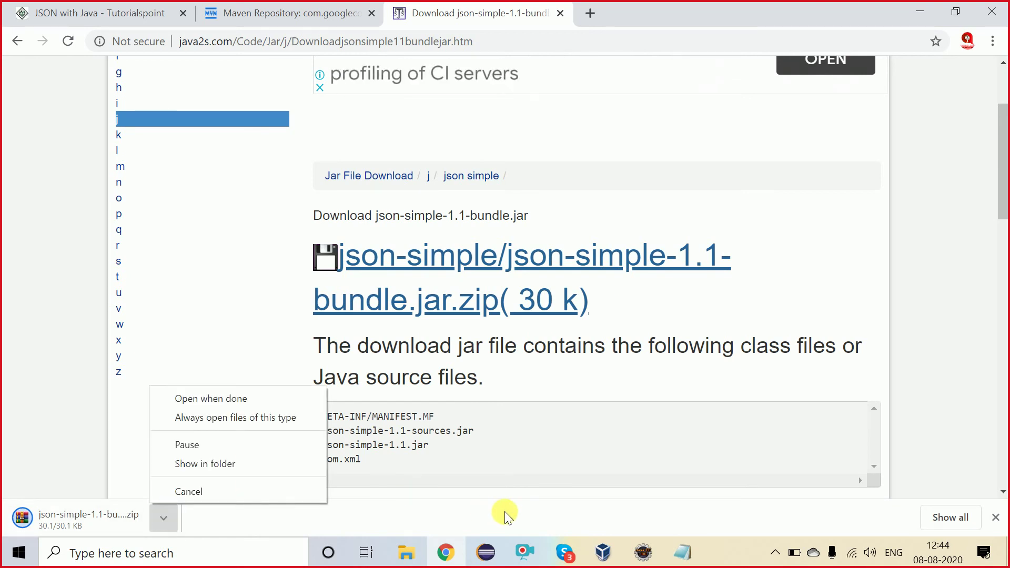
{"action": "left_click", "coordinate": [958, 368]}
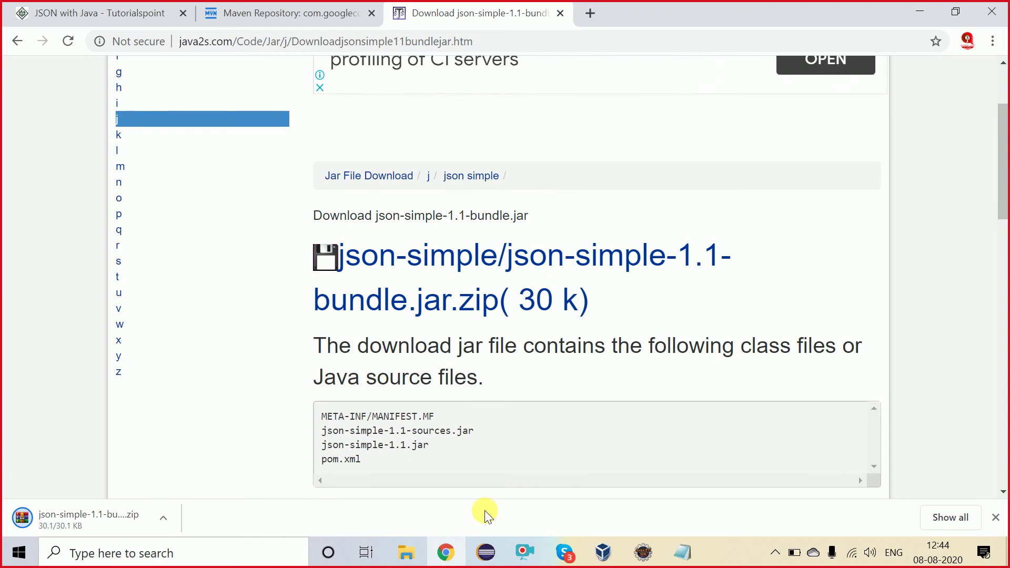
{"action": "mouse_move", "coordinate": [563, 552]}
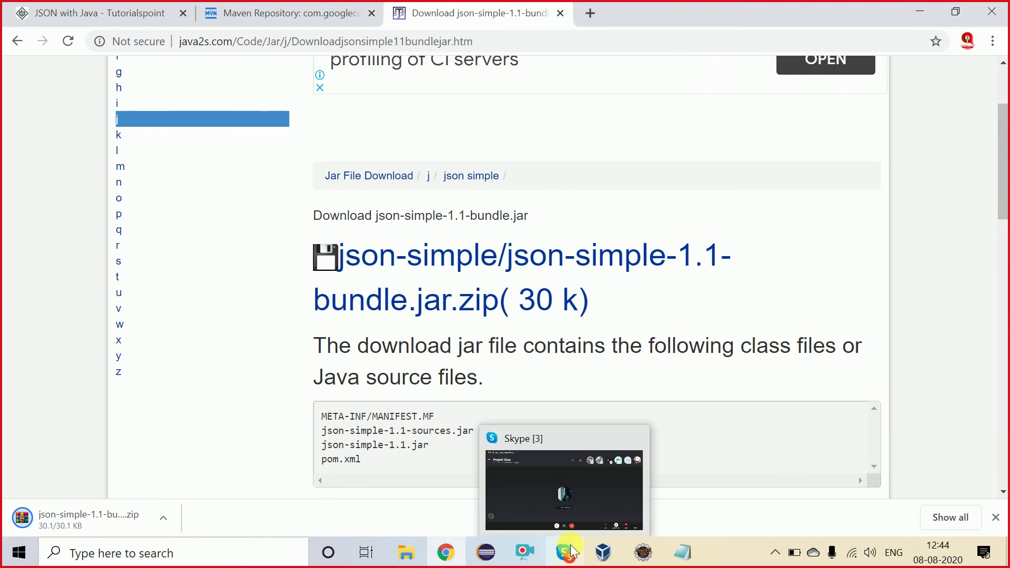
{"action": "left_click", "coordinate": [167, 520]}
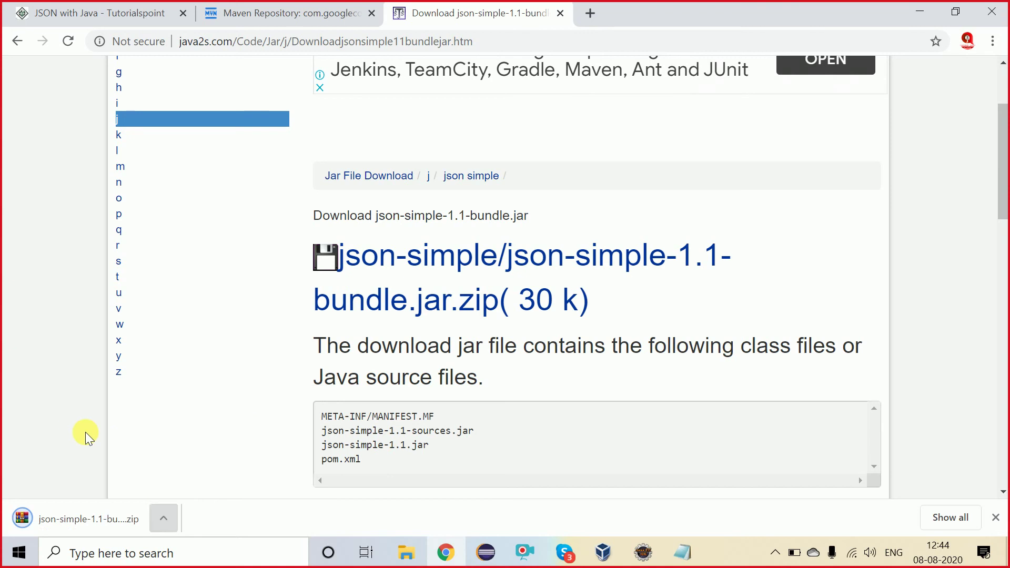
{"action": "left_click", "coordinate": [166, 522]}
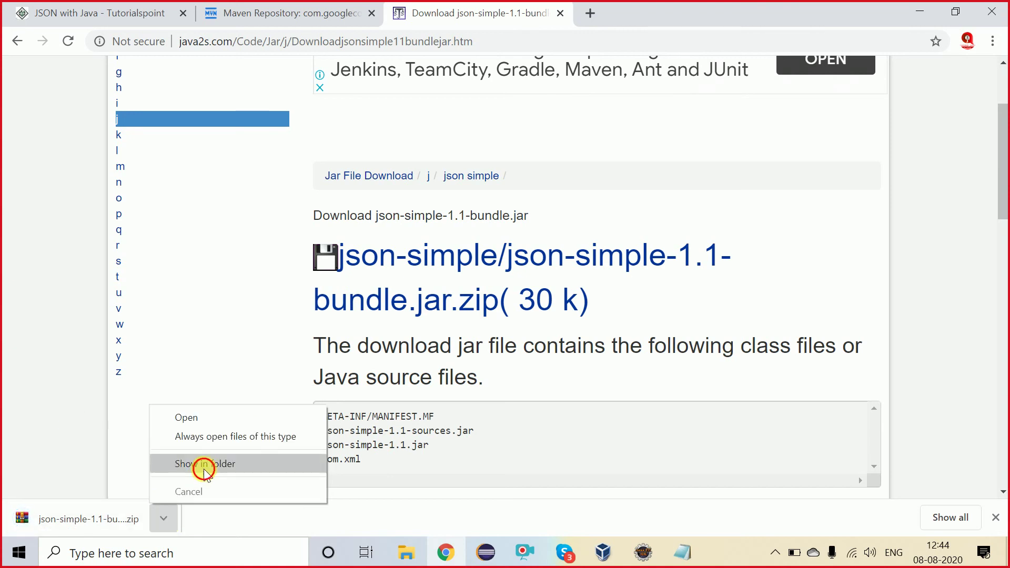
Extract json-simple-1.1-bundle.jar into a same-named folder in Downloads and open that folder.
{"action": "left_click", "coordinate": [204, 469]}
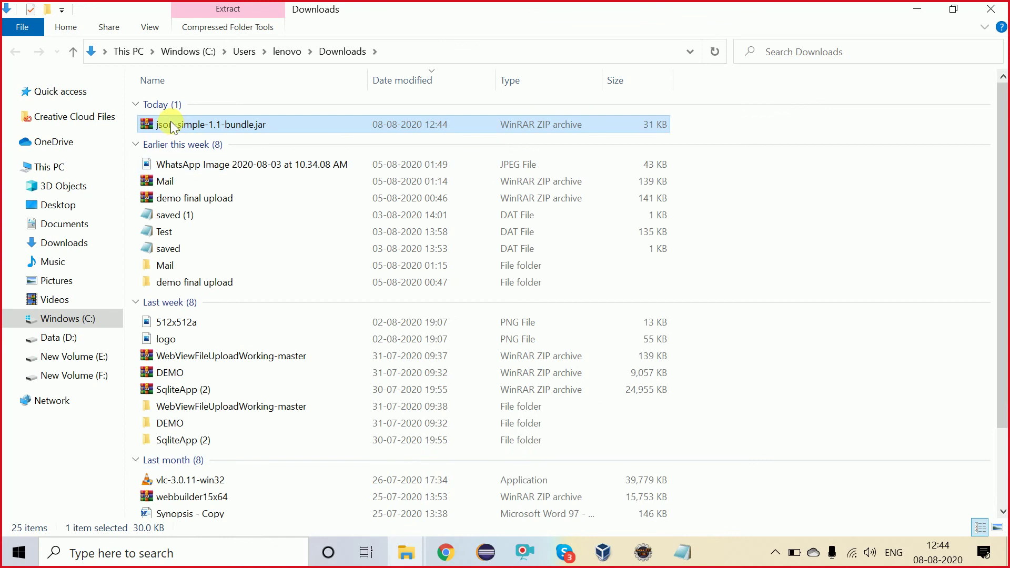
{"action": "right_click", "coordinate": [170, 119]}
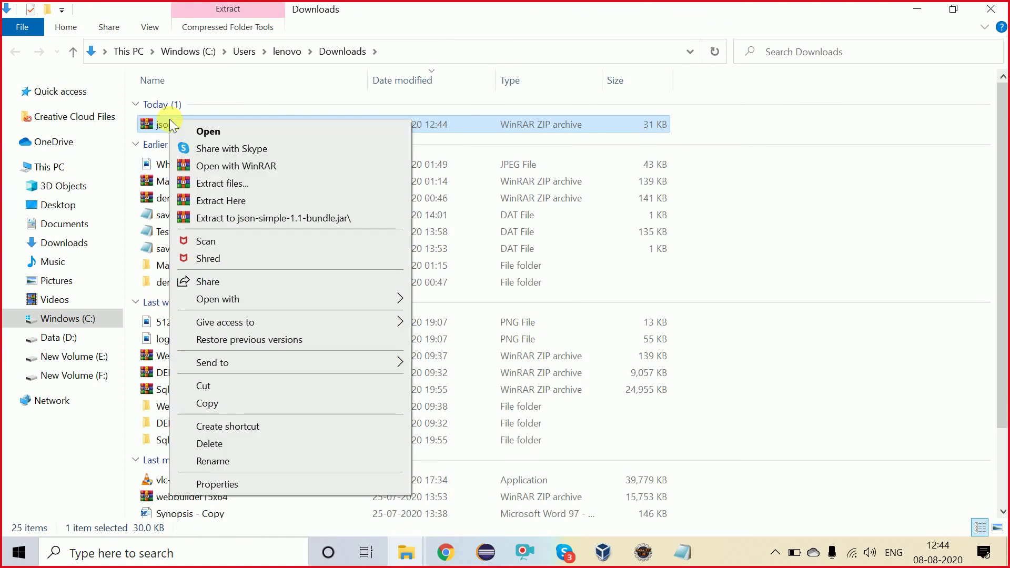
{"action": "key", "text": "Escape"}
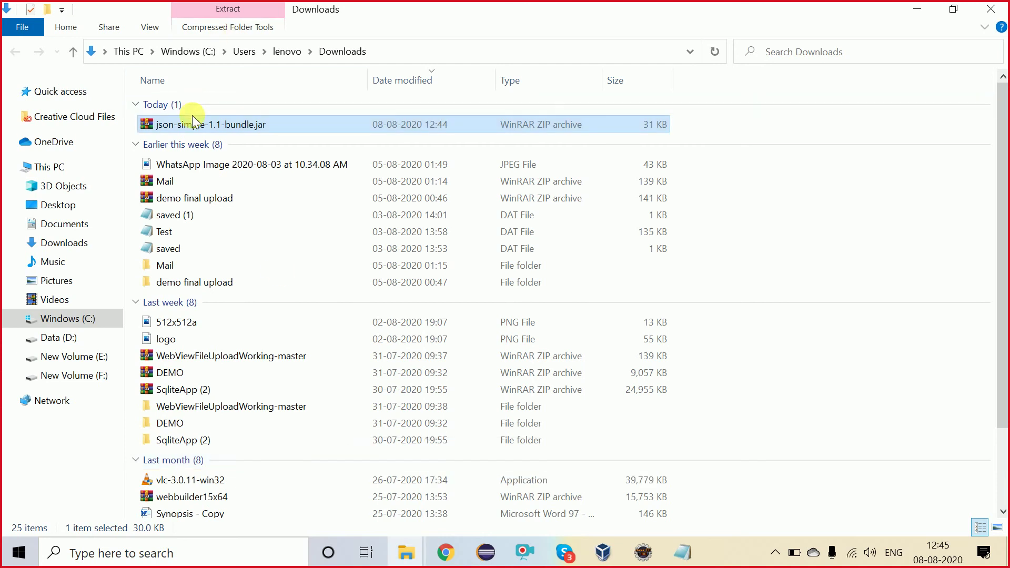
{"action": "right_click", "coordinate": [193, 130]}
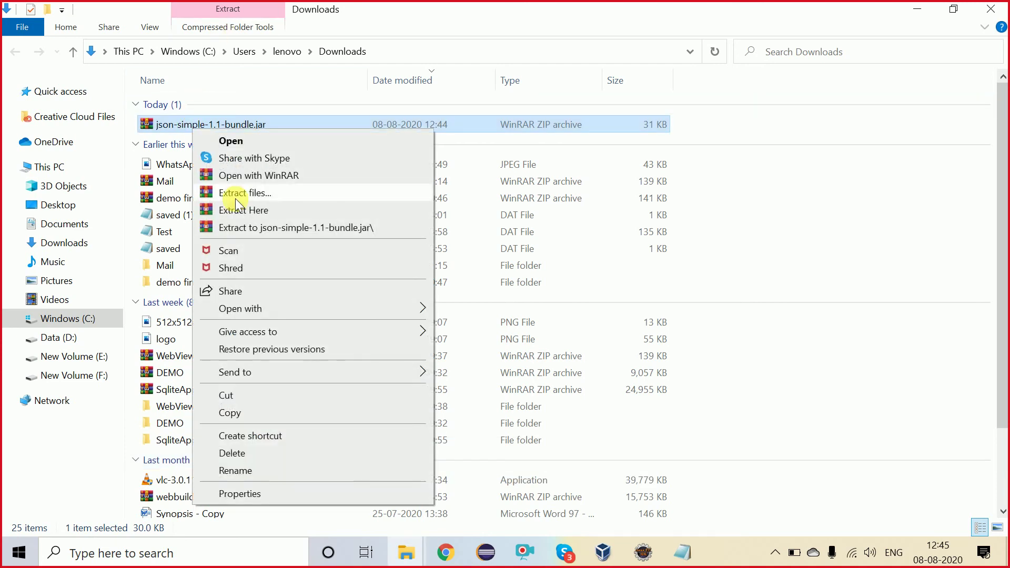
{"action": "left_click", "coordinate": [236, 198]}
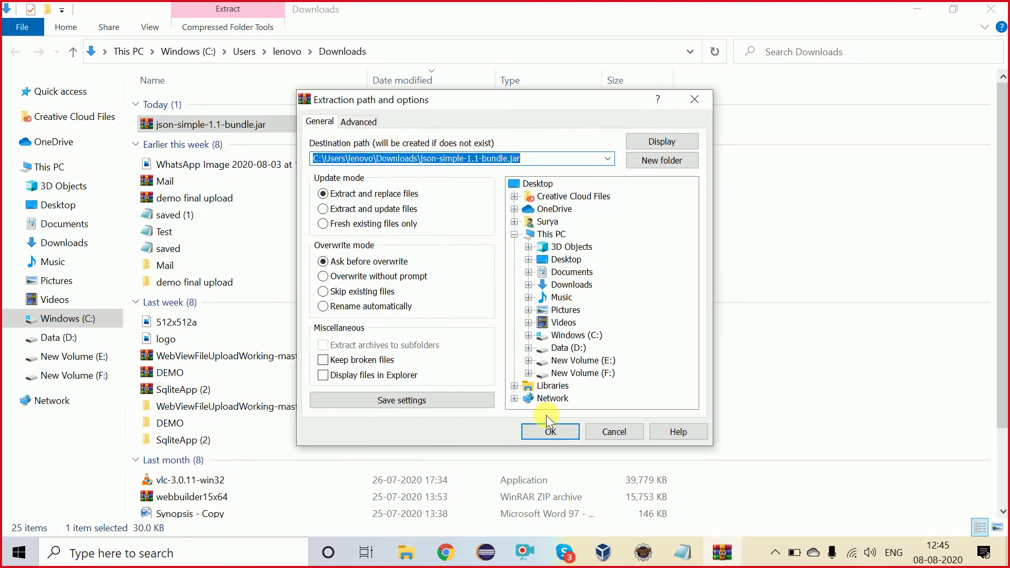
{"action": "left_click", "coordinate": [549, 432]}
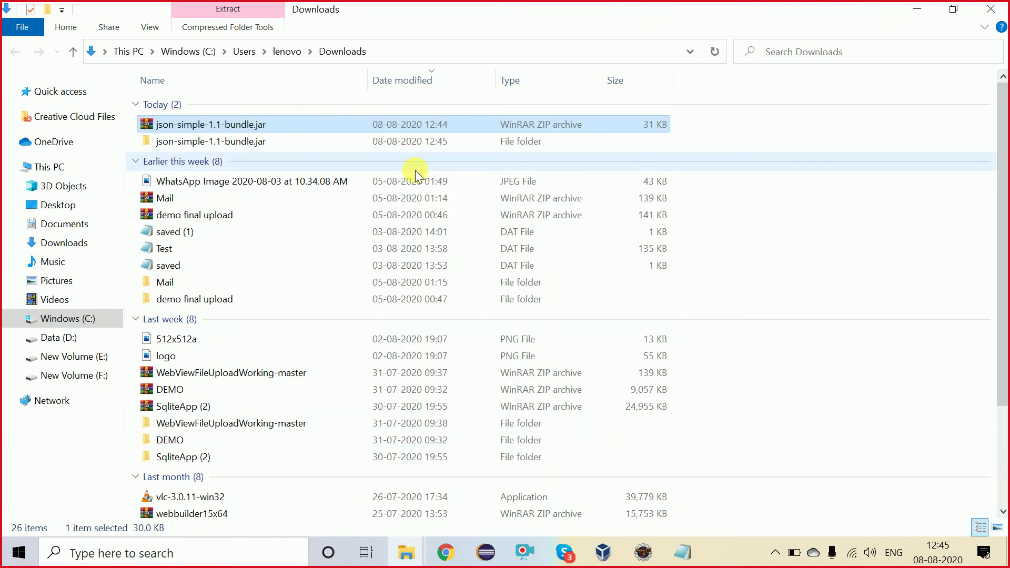
{"action": "double_click", "coordinate": [274, 147]}
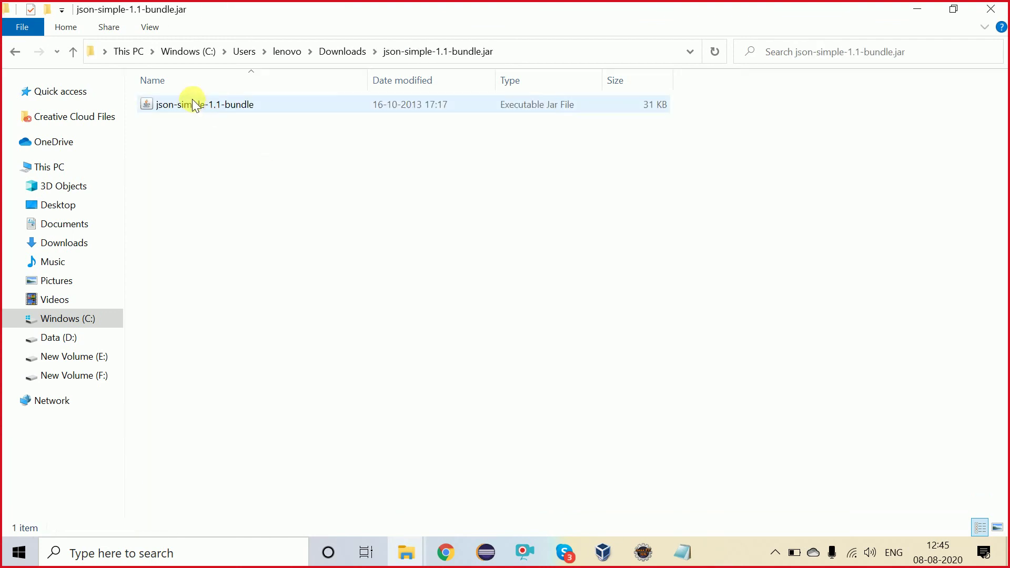
{"action": "left_click", "coordinate": [193, 103]}
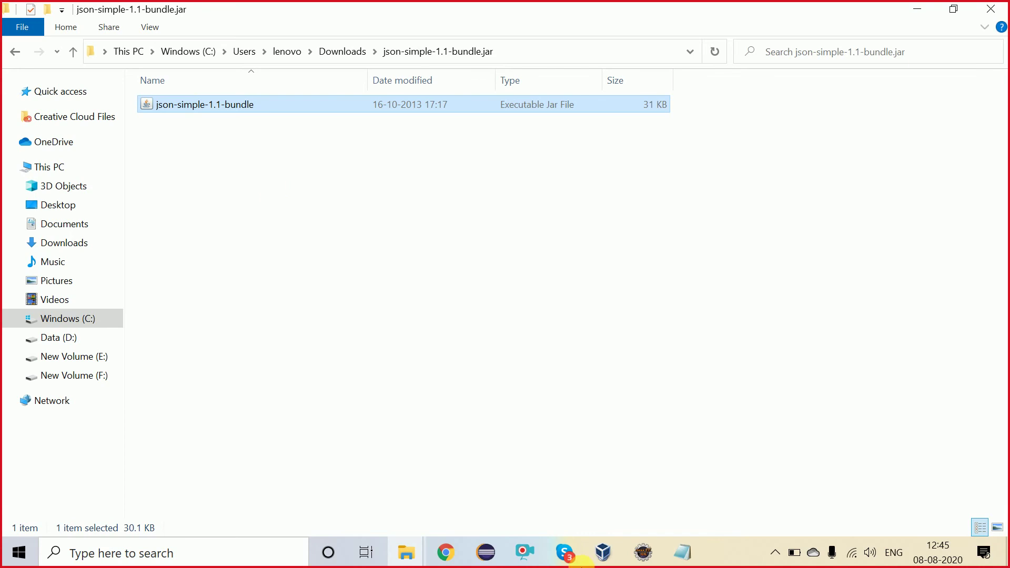
{"action": "left_click", "coordinate": [652, 556]}
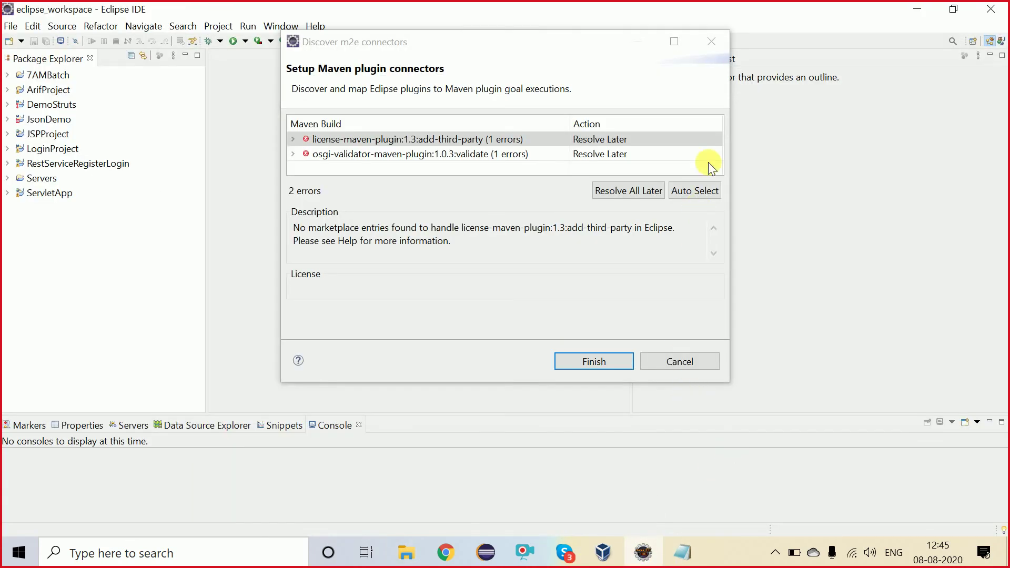
Dismiss the Maven connectors prompt and open 7AMBatch's Java Build Path properties.
{"action": "left_click", "coordinate": [717, 42]}
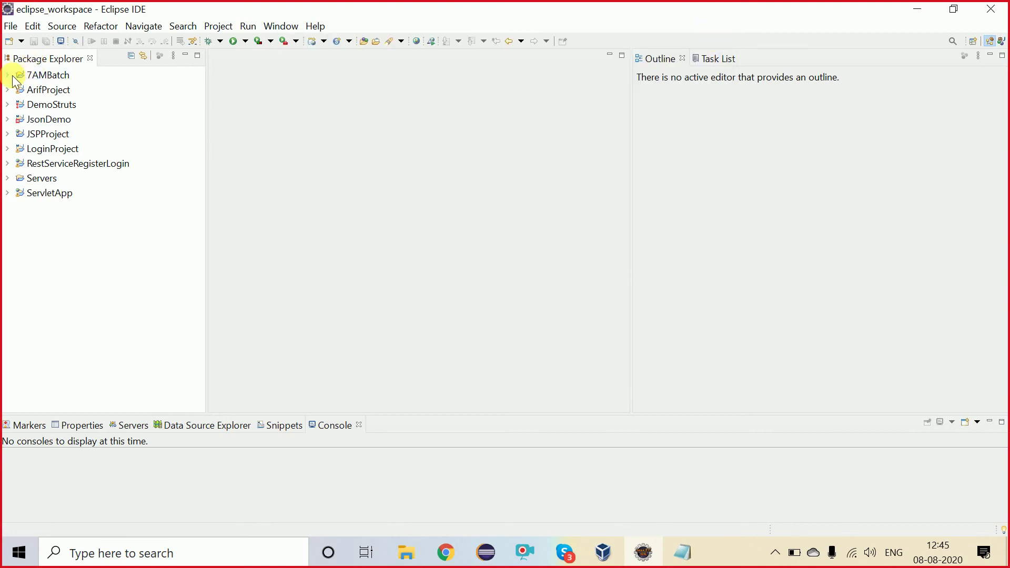
{"action": "left_click", "coordinate": [8, 77]}
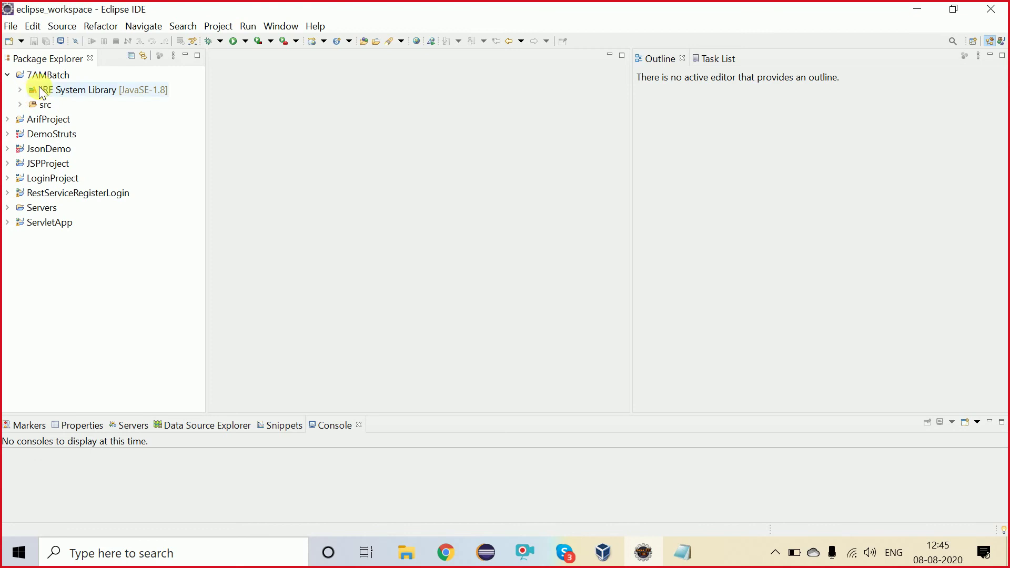
{"action": "left_click", "coordinate": [55, 77]}
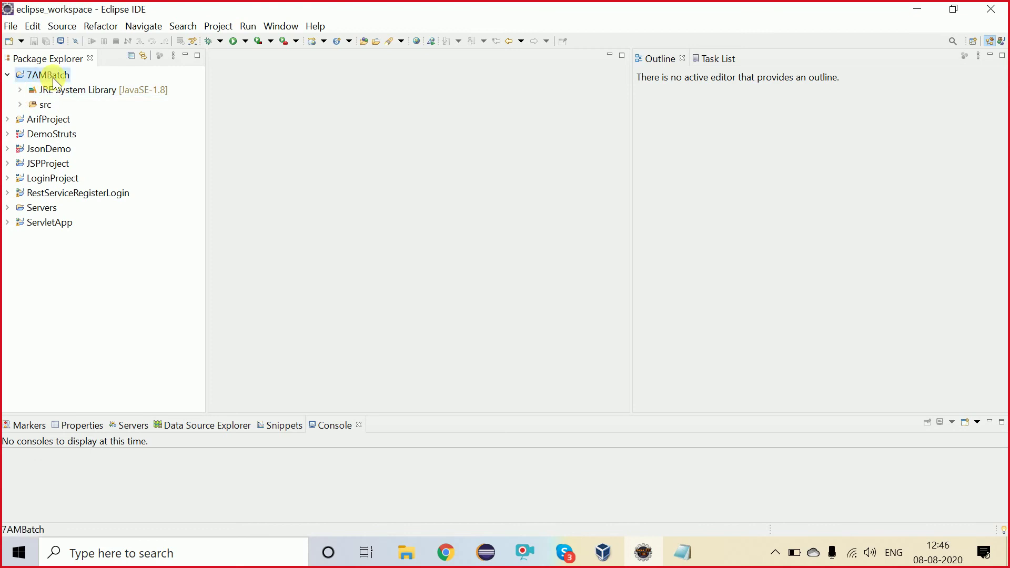
{"action": "right_click", "coordinate": [56, 83]}
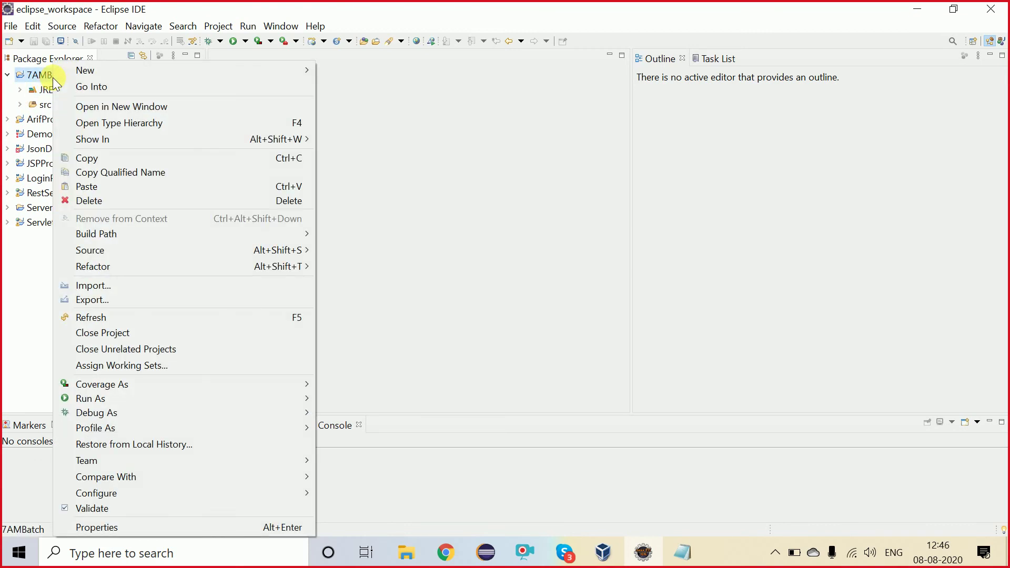
{"action": "left_click", "coordinate": [126, 528]}
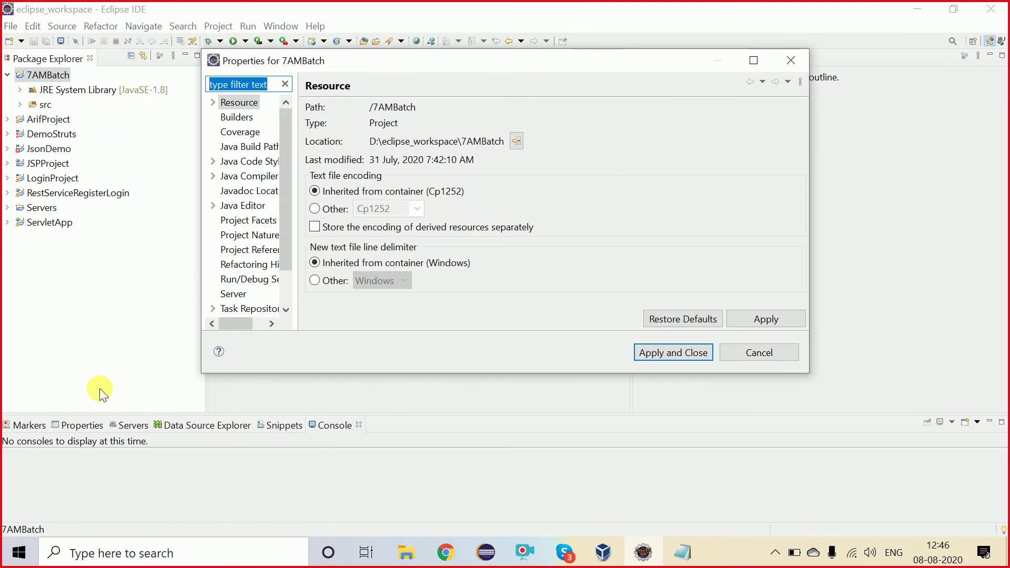
{"action": "left_click", "coordinate": [254, 148]}
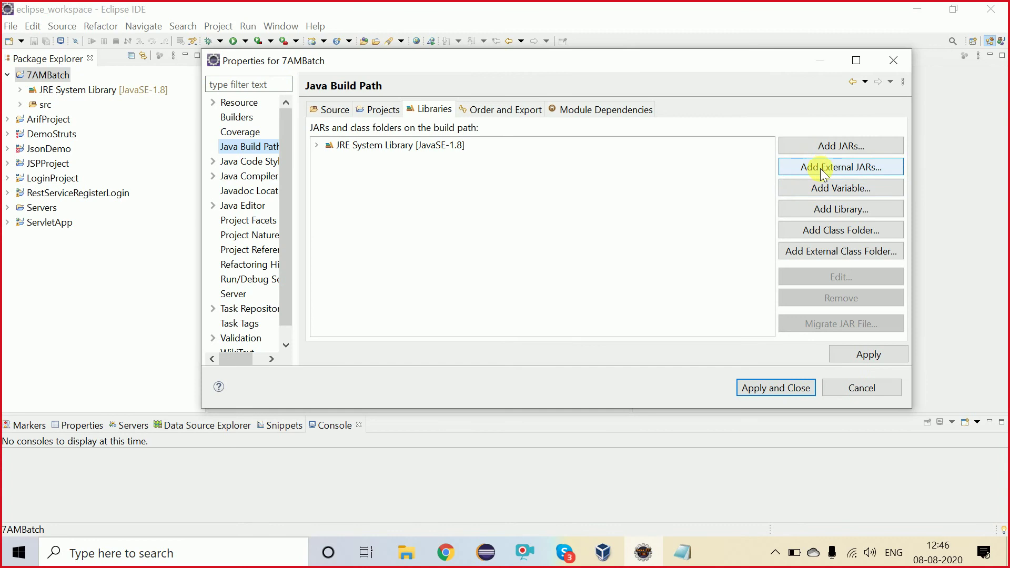
Add json-simple-1.1-bundle.jar from the extracted folder as an external JAR and apply.
{"action": "left_click", "coordinate": [829, 171]}
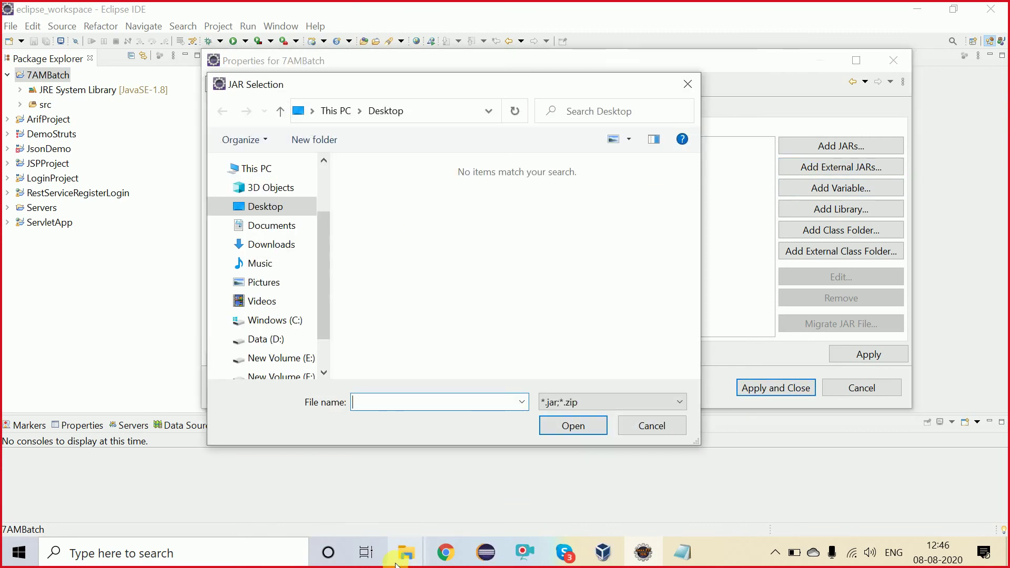
{"action": "left_click", "coordinate": [446, 457]}
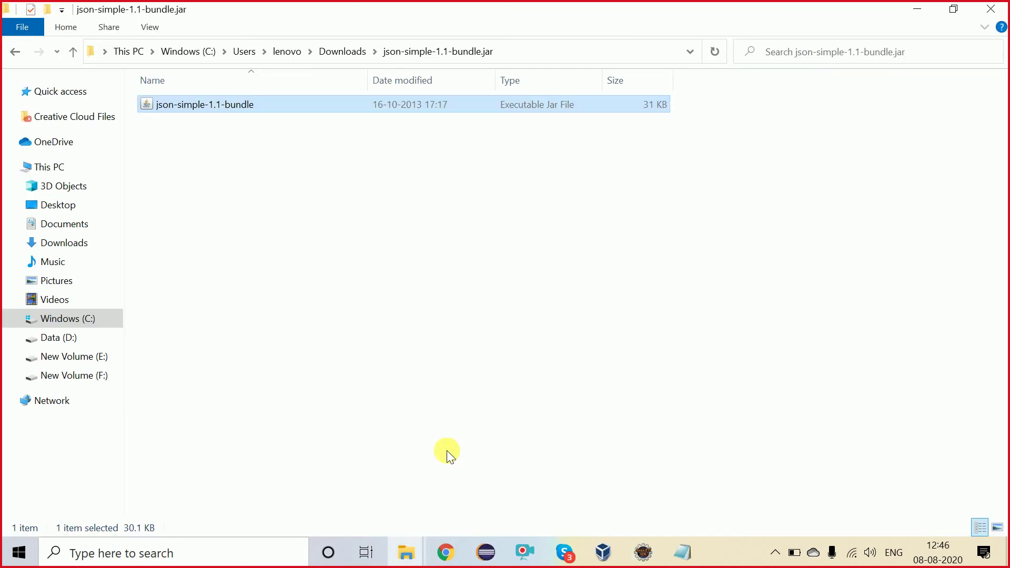
{"action": "left_click", "coordinate": [526, 56]}
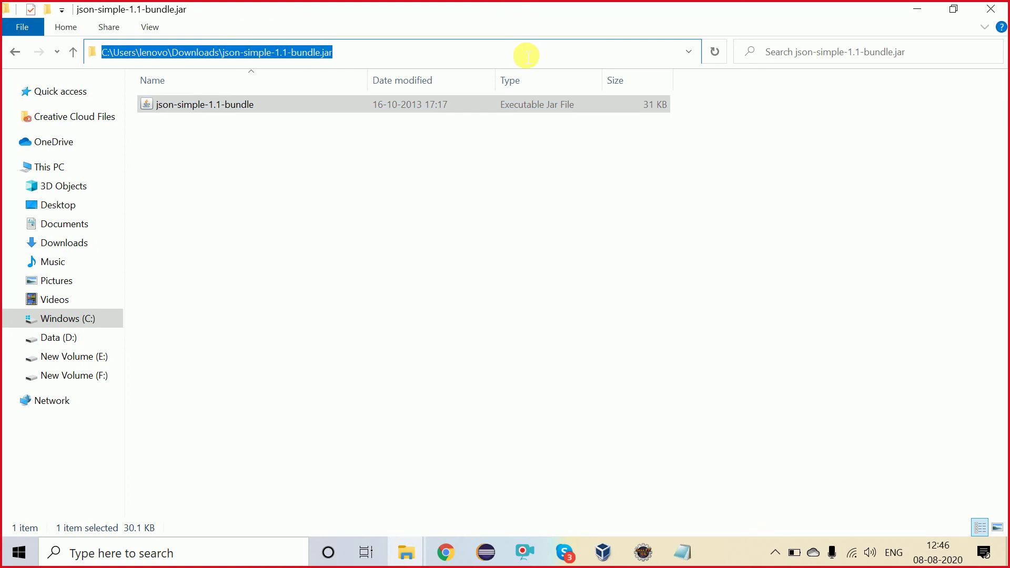
{"action": "key", "text": "alt+Tab"}
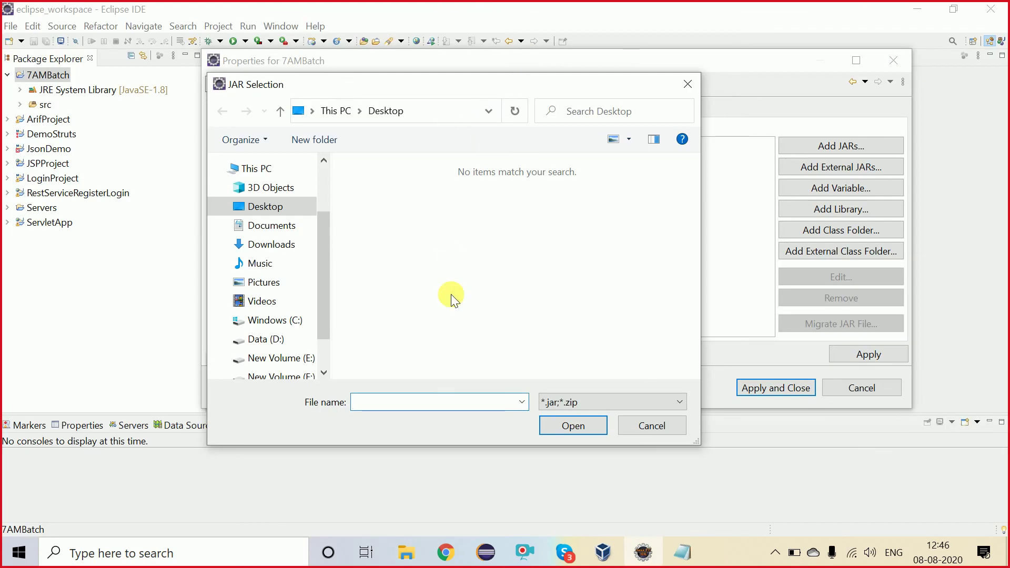
{"action": "key", "text": "ctrl+v"}
{"action": "left_click", "coordinate": [573, 427]}
{"action": "left_click", "coordinate": [412, 188]}
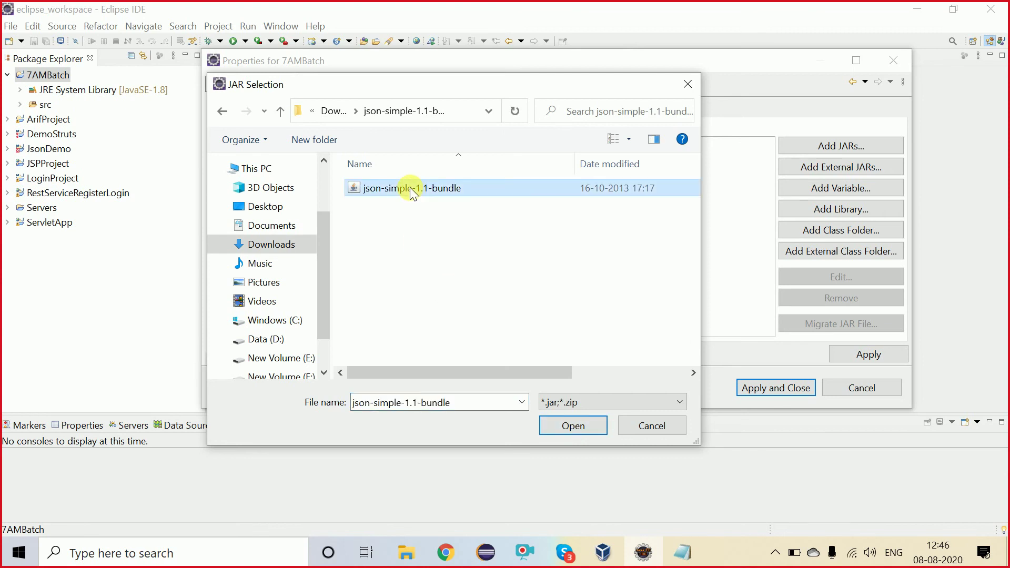
{"action": "left_click", "coordinate": [559, 429]}
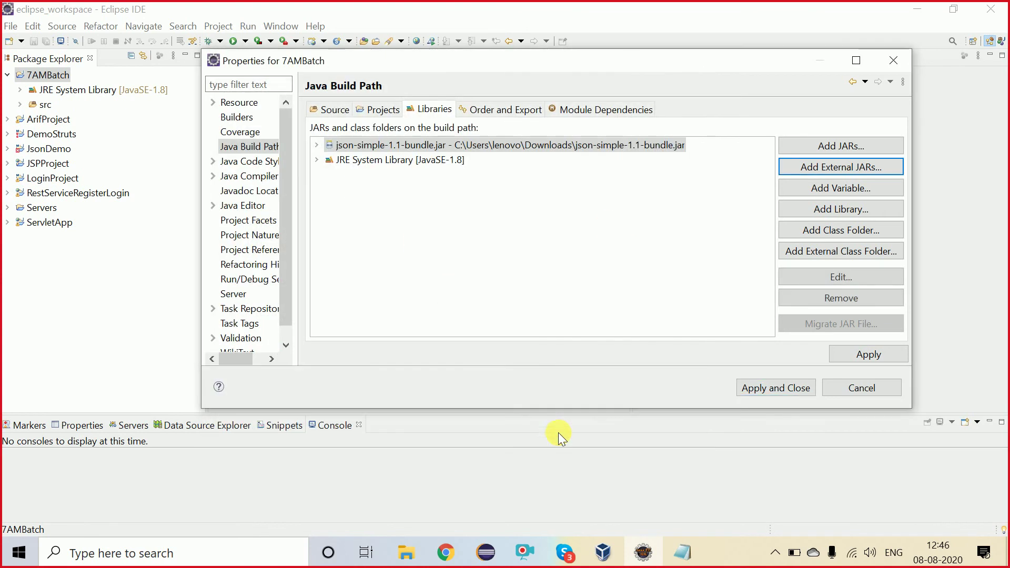
{"action": "left_click", "coordinate": [787, 392]}
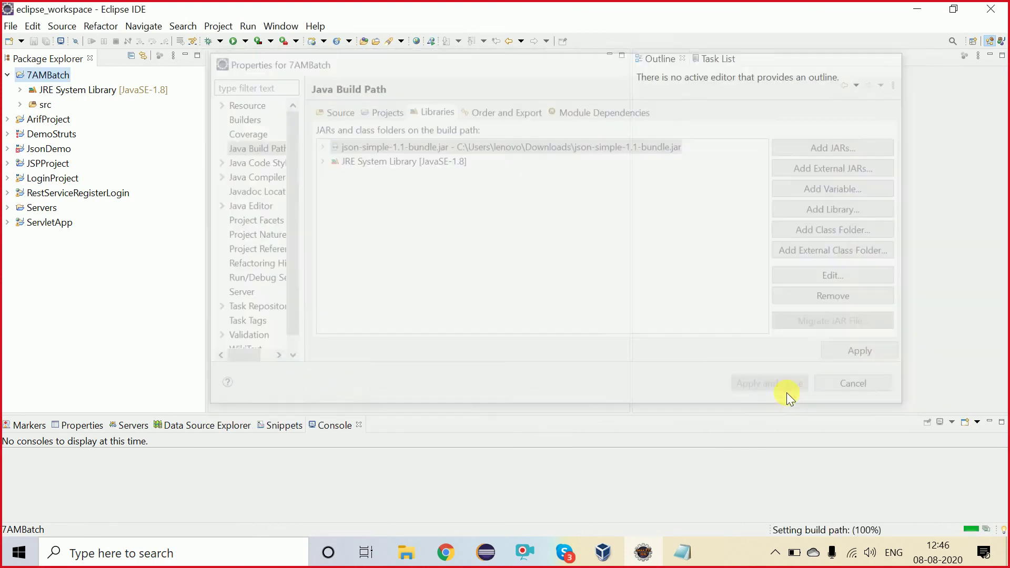
Open Test.java in package p1, delete the old Frame code and unused imports, and save.
{"action": "left_click", "coordinate": [20, 104]}
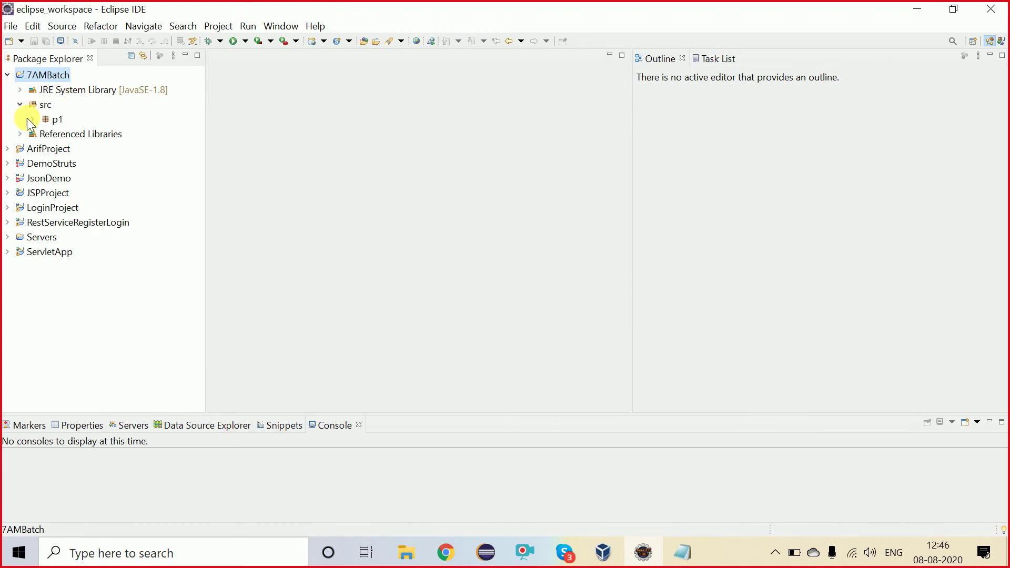
{"action": "left_click", "coordinate": [33, 119]}
{"action": "left_click", "coordinate": [81, 138]}
{"action": "double_click", "coordinate": [81, 138]}
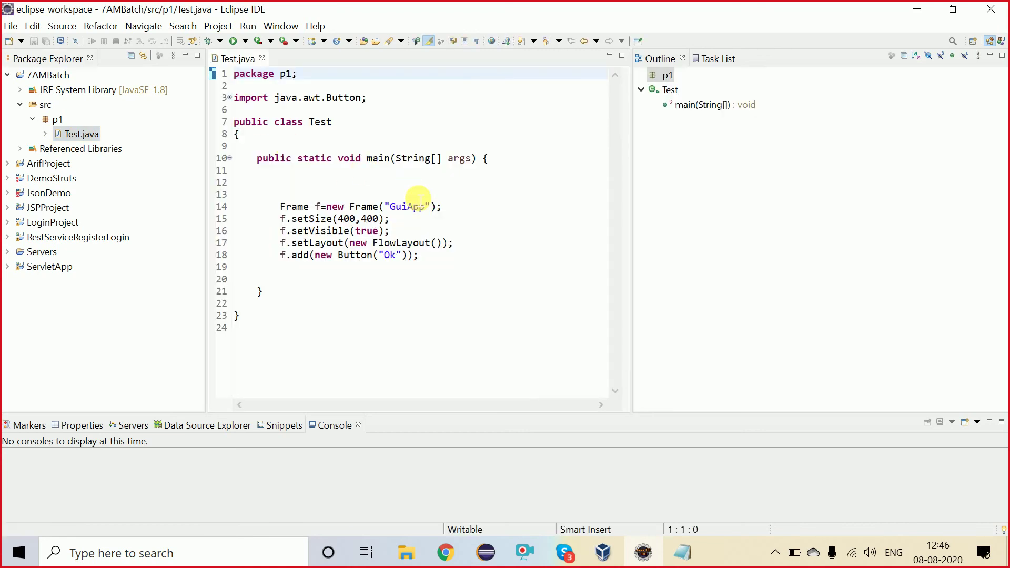
{"action": "double_click", "coordinate": [238, 59]}
{"action": "left_click_drag", "start_coordinate": [89, 206], "coordinate": [288, 272]}
{"action": "key", "text": "Delete"}
{"action": "key", "text": "Up"}
{"action": "key", "text": "Up"}
{"action": "key", "text": "Up"}
{"action": "key", "text": "Up"}
{"action": "key", "text": "Up"}
{"action": "key", "text": "shift+Up"}
{"action": "key", "text": "Delete"}
{"action": "key", "text": "Down"}
{"action": "key", "text": "Down"}
{"action": "key", "text": "Down"}
{"action": "key", "text": "Down"}
{"action": "key", "text": "Down"}
{"action": "key", "text": "Down"}
{"action": "key", "text": "Return"}
{"action": "key", "text": "Return"}
{"action": "key", "text": "ctrl+s"}
Try typing 'Json' with code completion inside main, then erase it and save.
{"action": "type", "text": "Jso"}
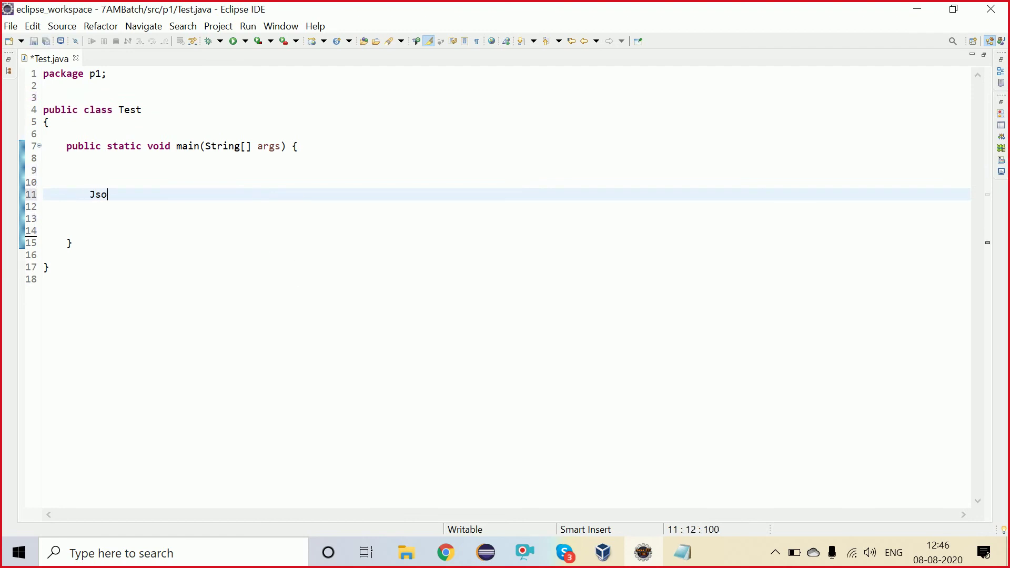
{"action": "key", "text": "ctrl+space"}
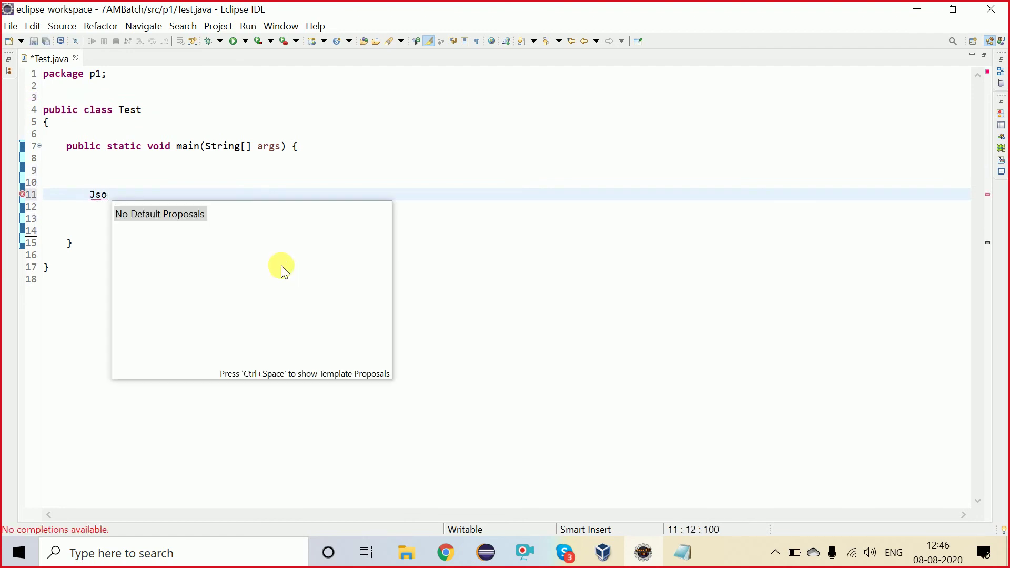
{"action": "key", "text": "BackSpace"}
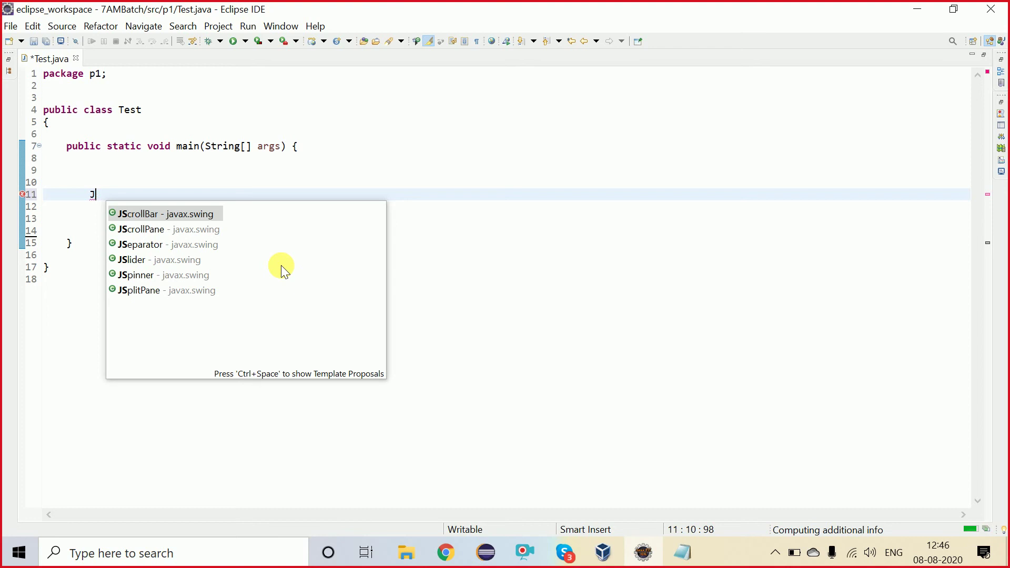
{"action": "type", "text": "son"}
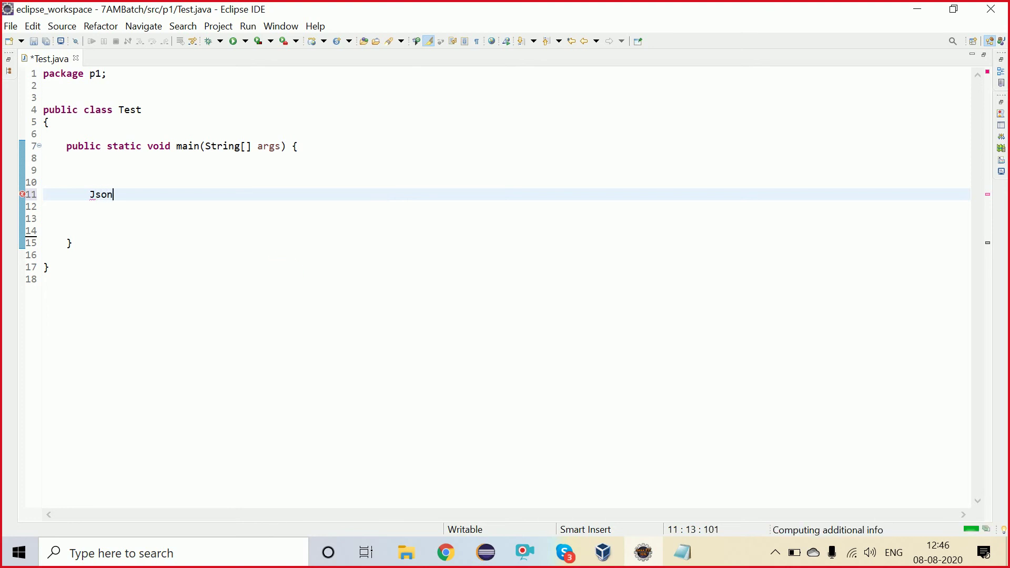
{"action": "key", "text": "BackSpace"}
{"action": "key", "text": "BackSpace"}
{"action": "key", "text": "BackSpace"}
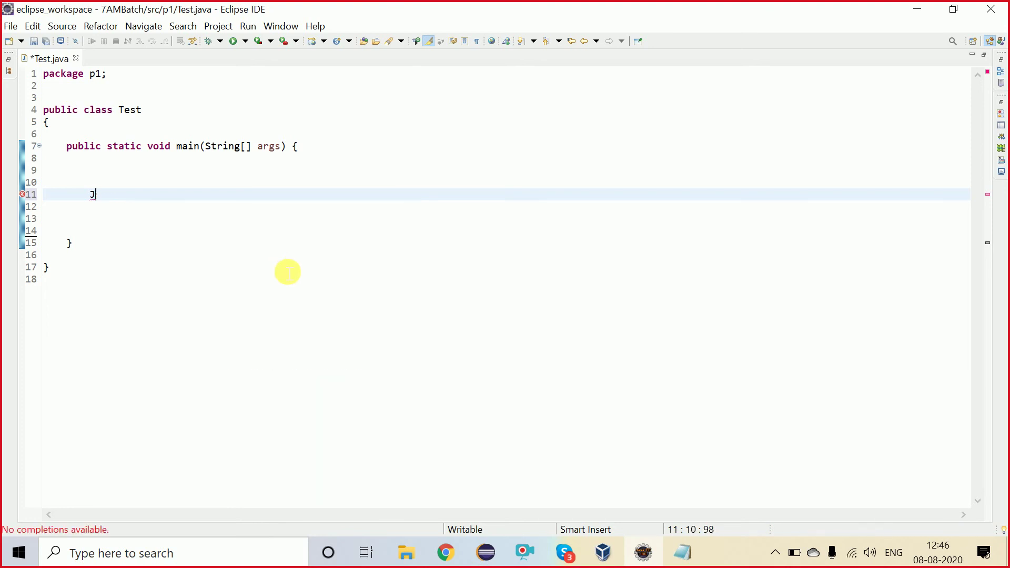
{"action": "key", "text": "BackSpace"}
{"action": "key", "text": "ctrl+s"}
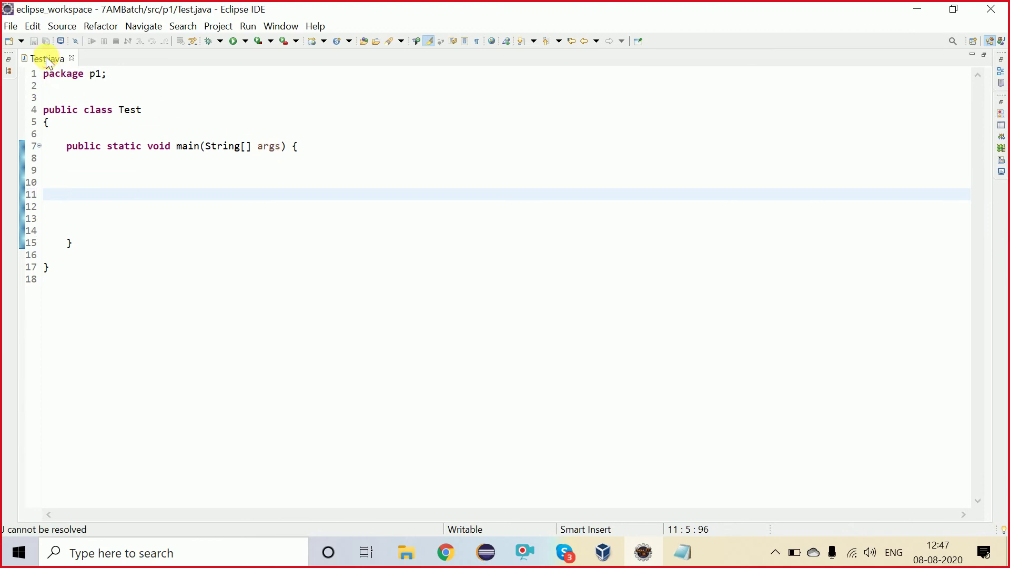
Restore the editor size and expand Referenced Libraries to show json-simple-1.1-bundle.jar's contents.
{"action": "double_click", "coordinate": [49, 58]}
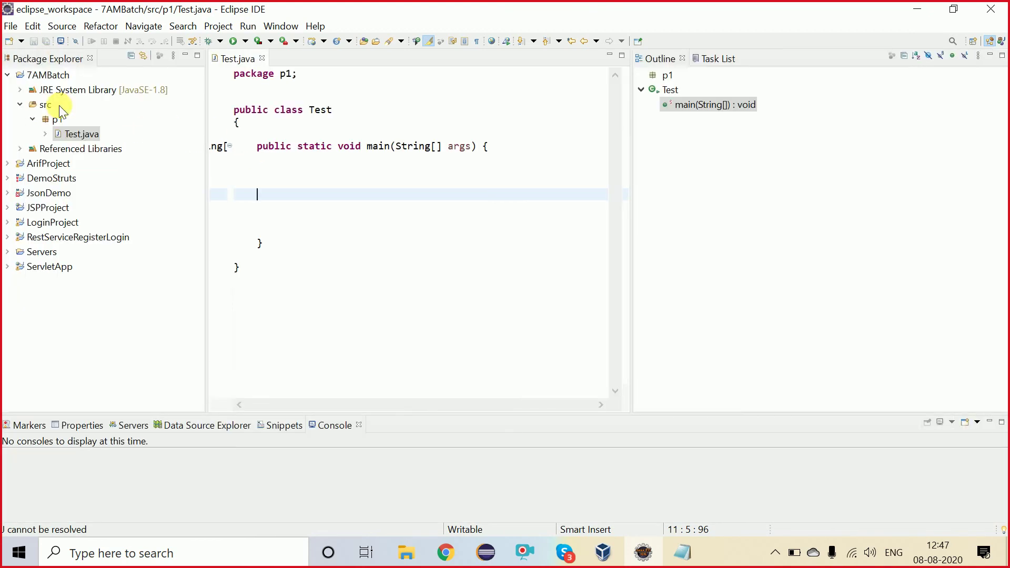
{"action": "left_click", "coordinate": [21, 149]}
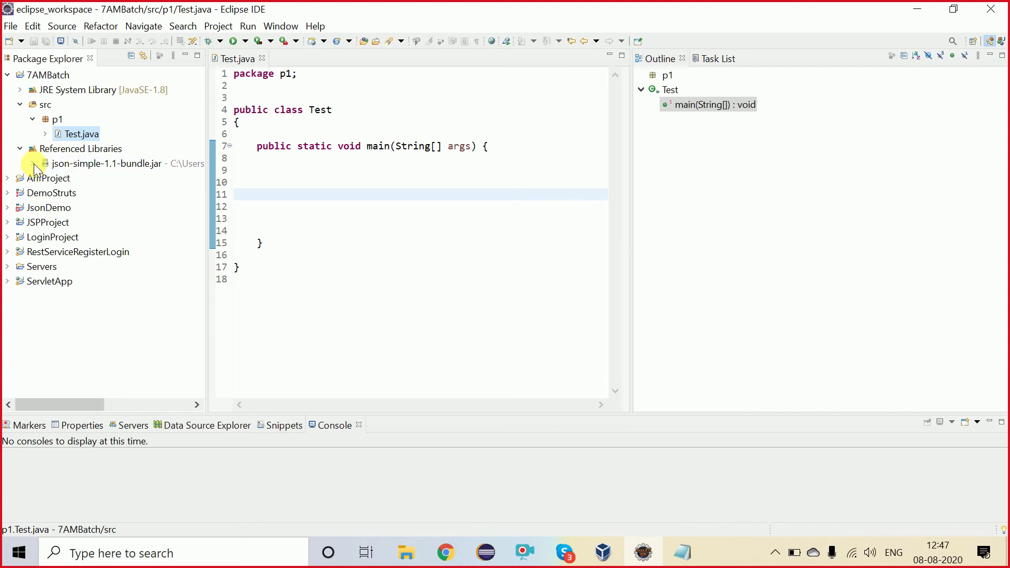
{"action": "left_click", "coordinate": [33, 164]}
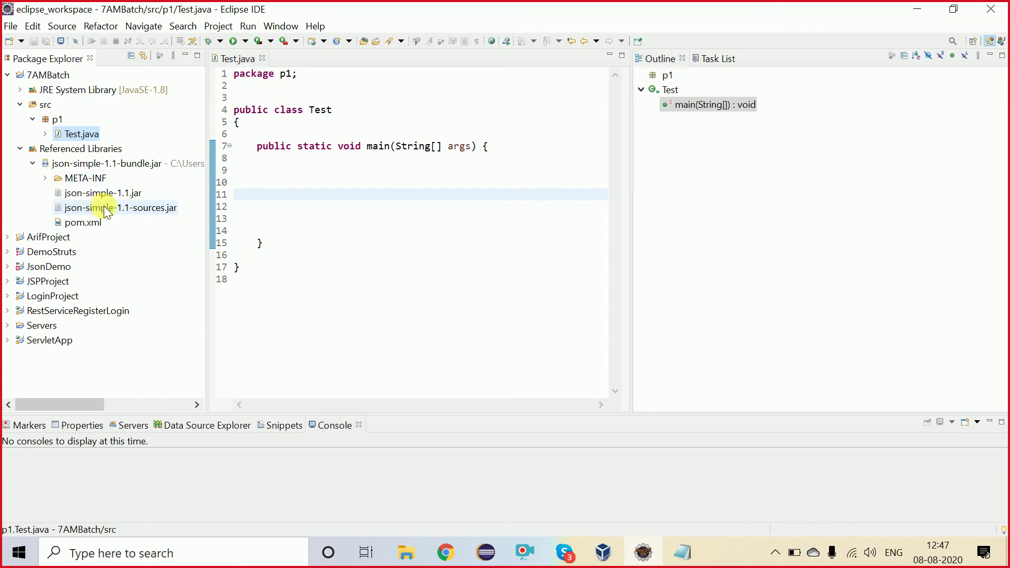
Extract json-simple-1.1-bundle.jar with WinRAR into a json-simple-1.1-bundle folder.
{"action": "key", "text": "alt+Tab"}
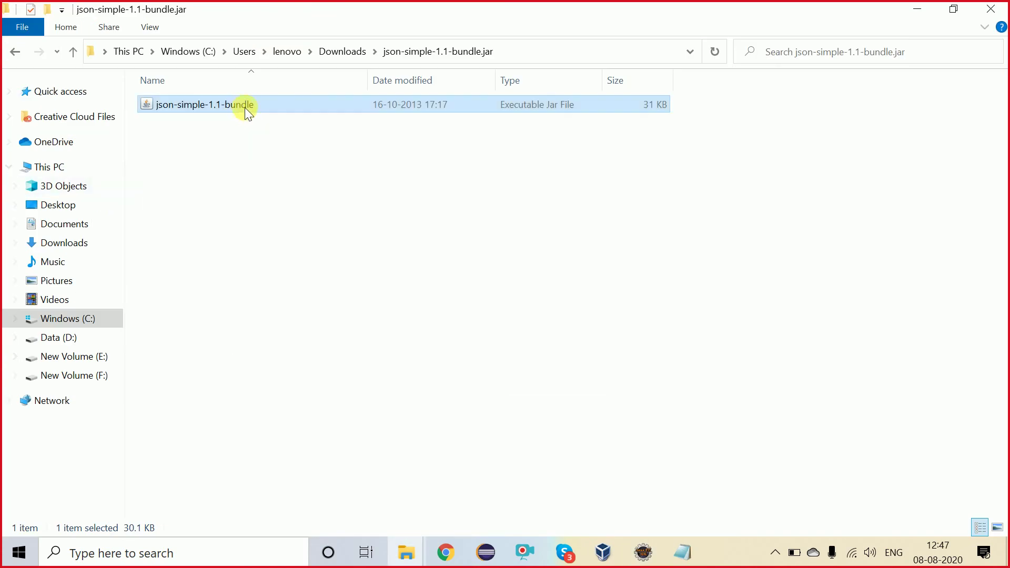
{"action": "right_click", "coordinate": [244, 106]}
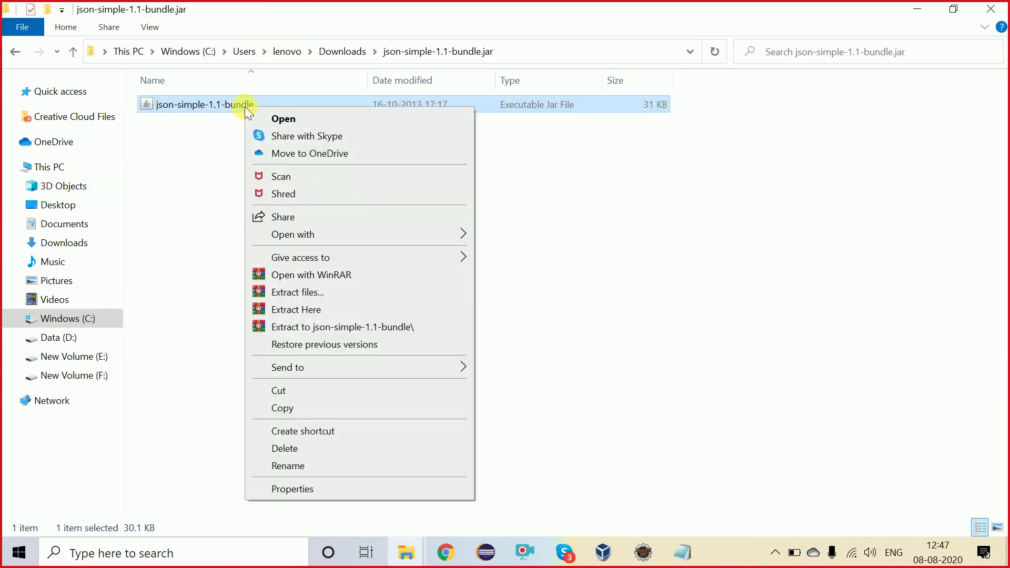
{"action": "left_click", "coordinate": [324, 298]}
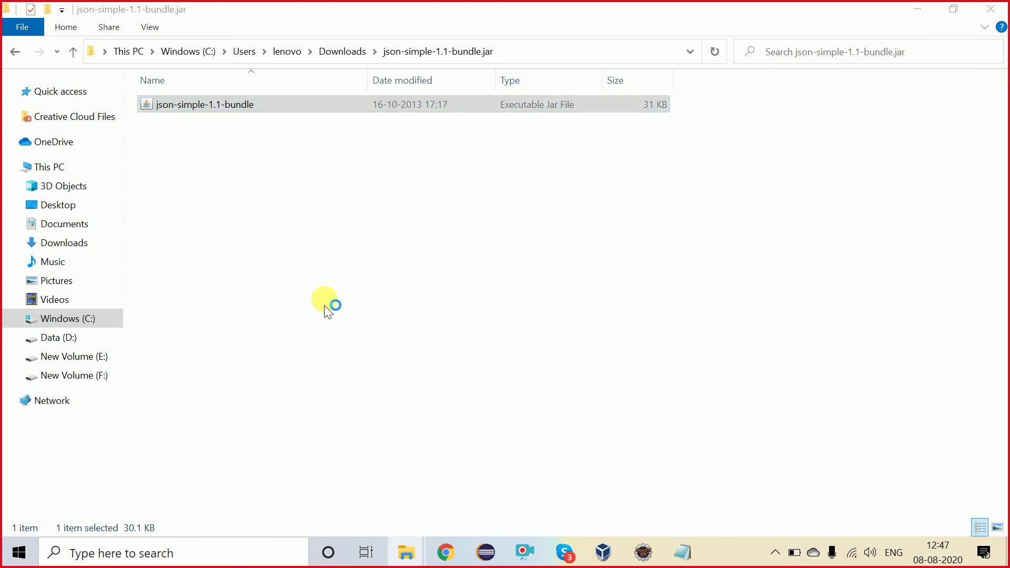
{"action": "left_click", "coordinate": [563, 427]}
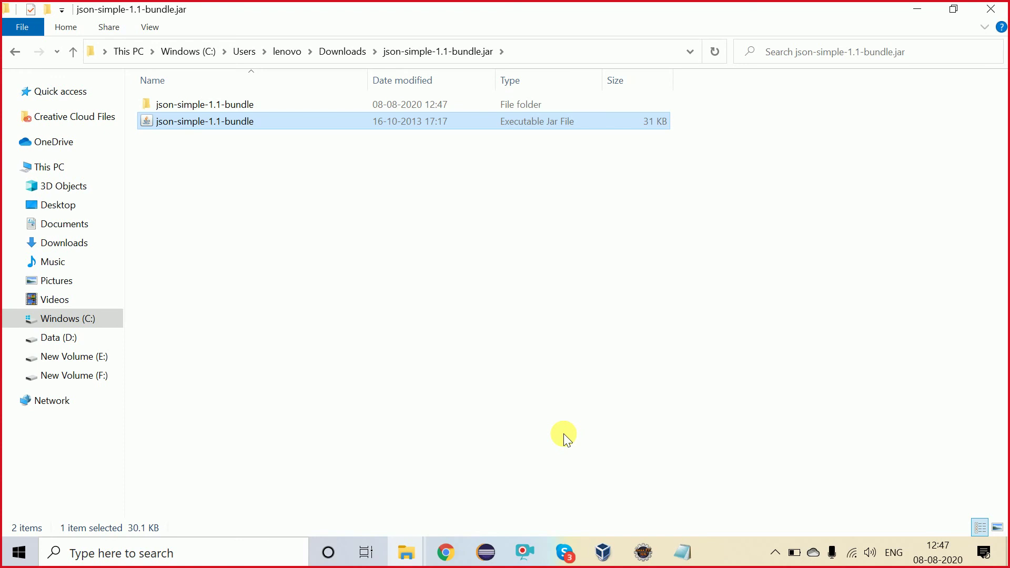
Open the extracted json-simple-1.1-bundle folder, select the json-simple-1.1 jar and the folder path.
{"action": "left_click", "coordinate": [207, 106]}
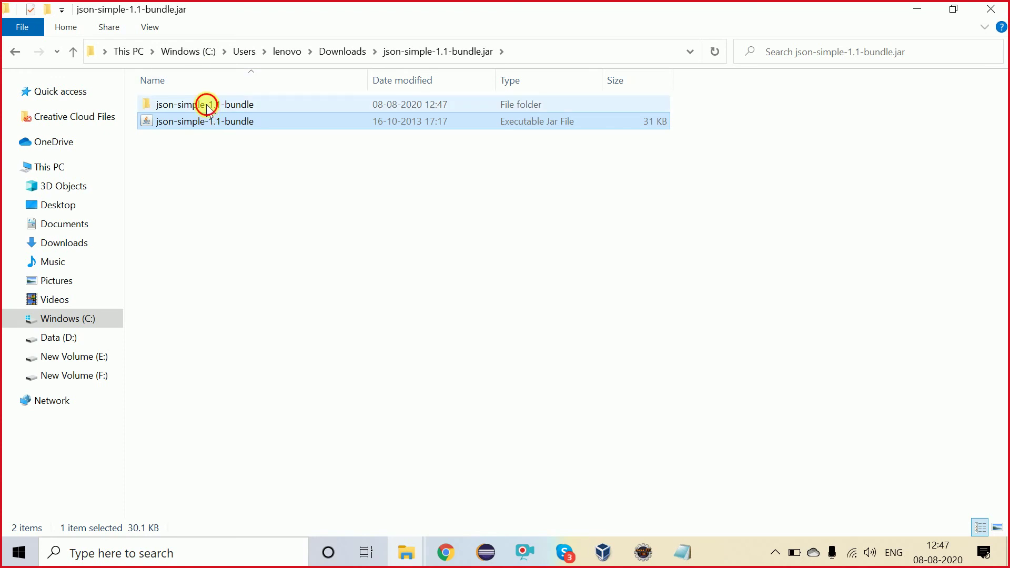
{"action": "double_click", "coordinate": [207, 106]}
{"action": "left_click", "coordinate": [196, 124]}
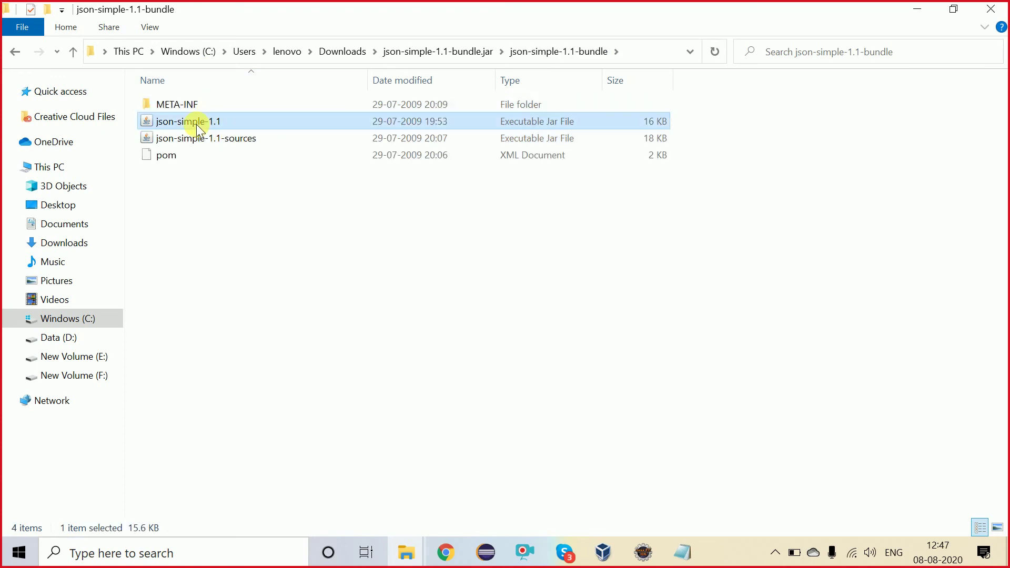
{"action": "left_click", "coordinate": [632, 51]}
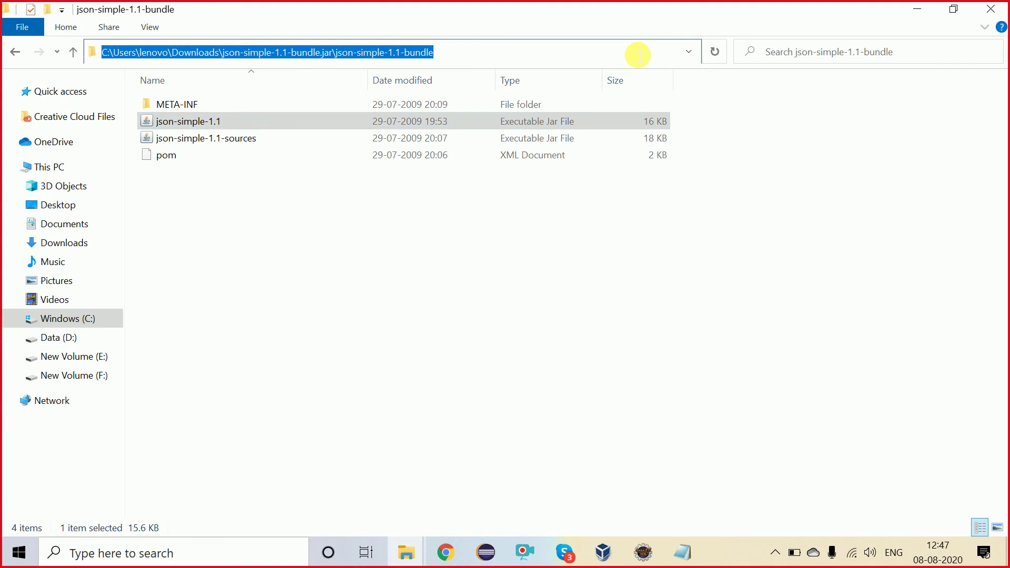
{"action": "key", "text": "alt+Tab"}
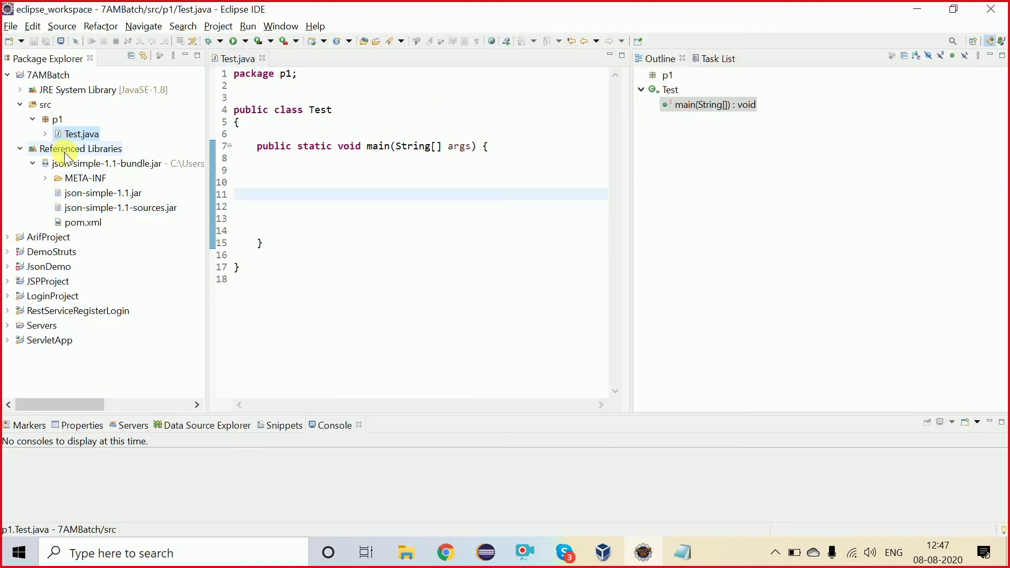
Remove json-simple-1.1-bundle.jar from the 7AMBatch project's Java Build Path libraries.
{"action": "left_click", "coordinate": [66, 150]}
{"action": "left_click", "coordinate": [42, 75]}
{"action": "right_click", "coordinate": [42, 78]}
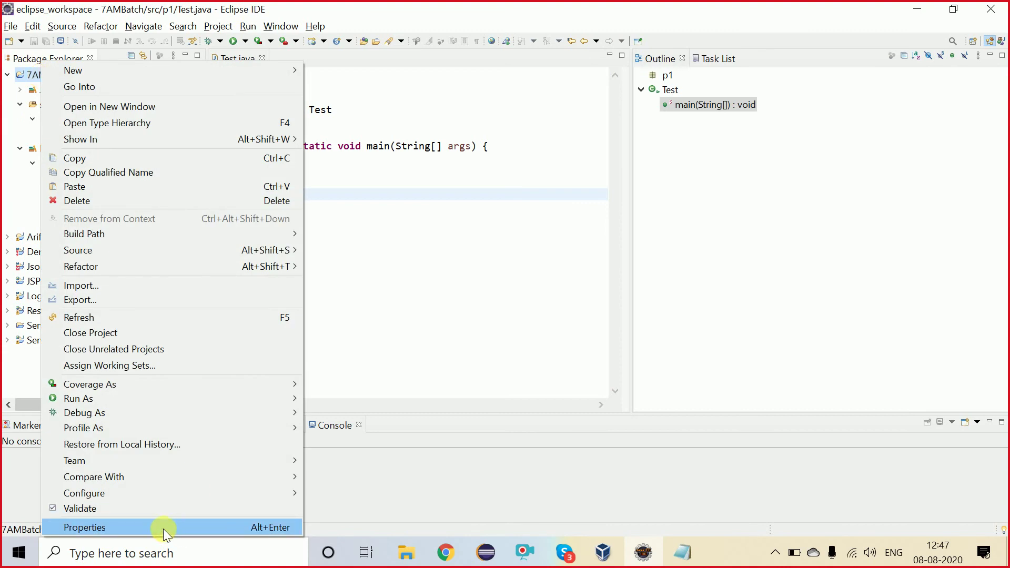
{"action": "left_click", "coordinate": [163, 528]}
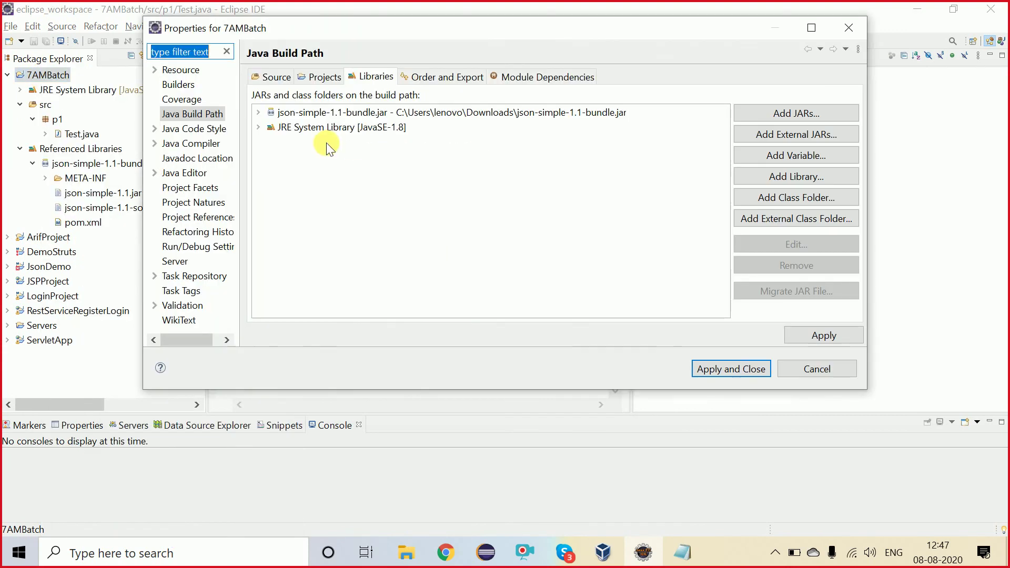
{"action": "left_click", "coordinate": [368, 112]}
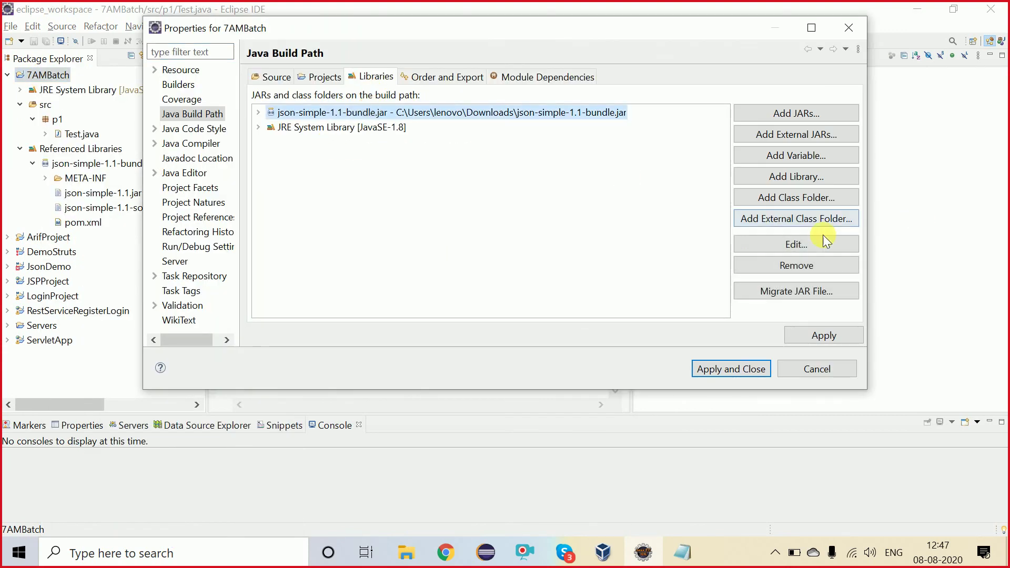
{"action": "left_click", "coordinate": [799, 265]}
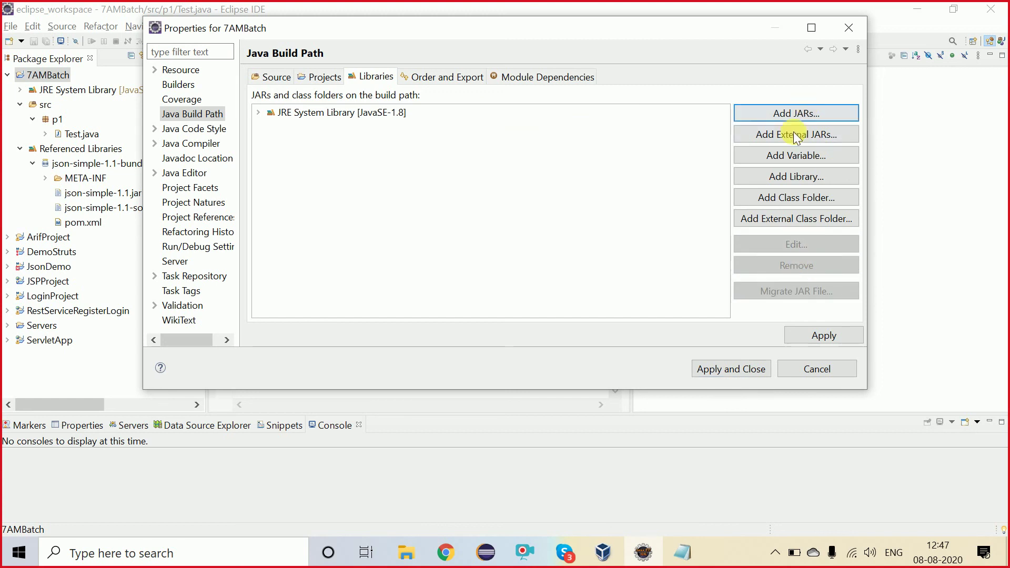
Add the extracted json-simple-1.1.jar as an external JAR and apply the build path change.
{"action": "left_click", "coordinate": [812, 135]}
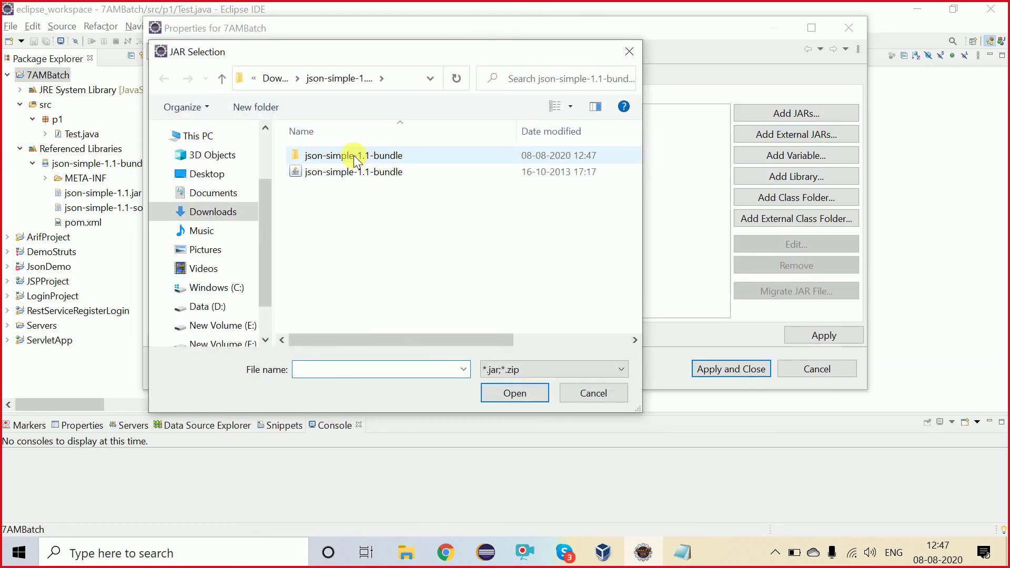
{"action": "double_click", "coordinate": [353, 156]}
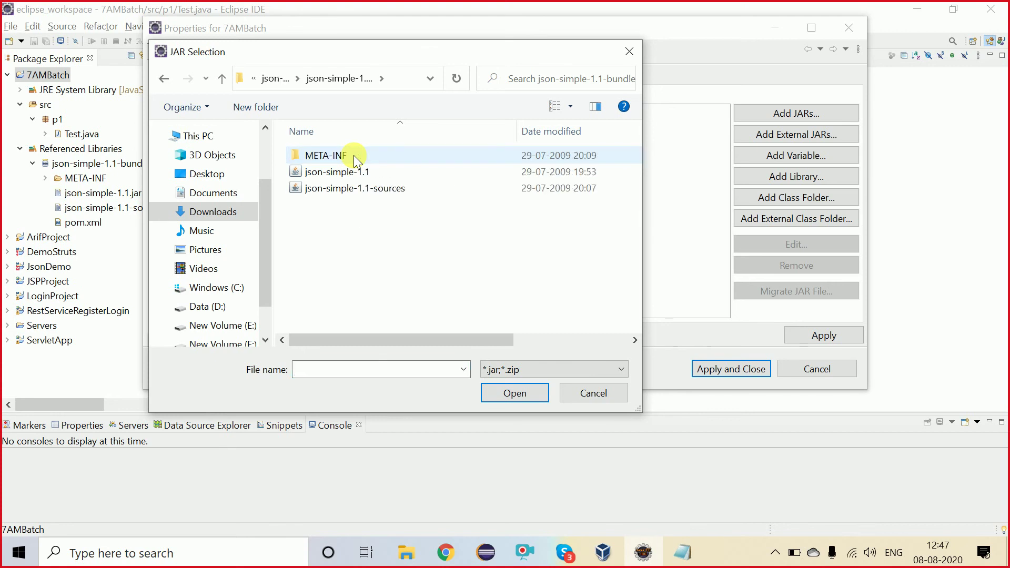
{"action": "left_click", "coordinate": [347, 169]}
{"action": "left_click", "coordinate": [508, 396]}
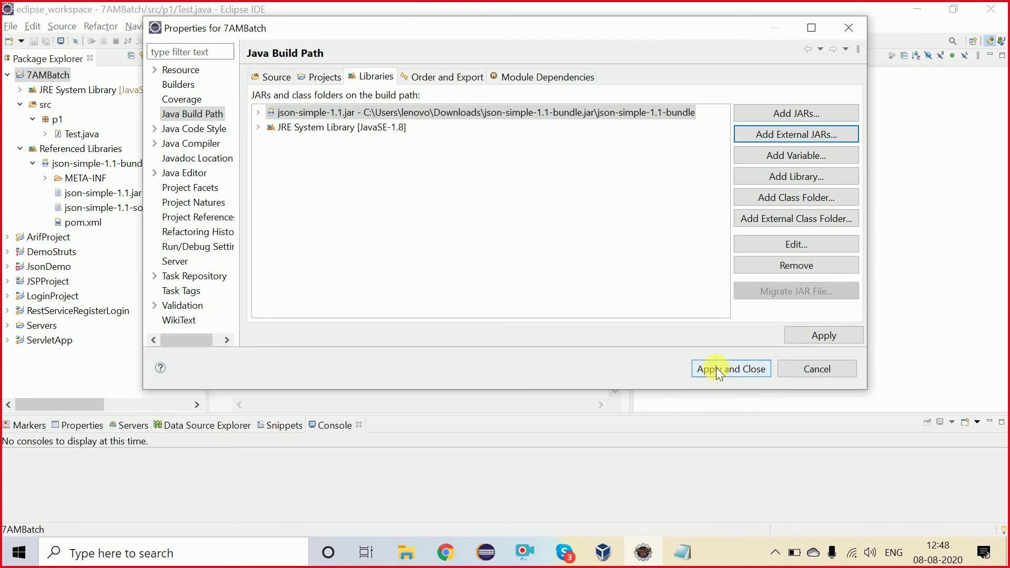
{"action": "left_click", "coordinate": [718, 370]}
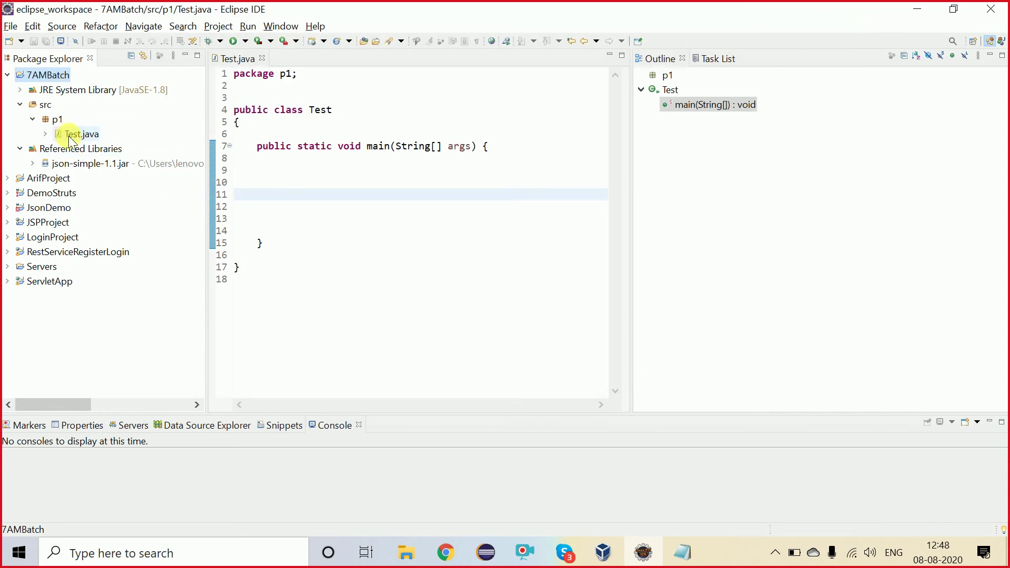
{"action": "left_click", "coordinate": [277, 196]}
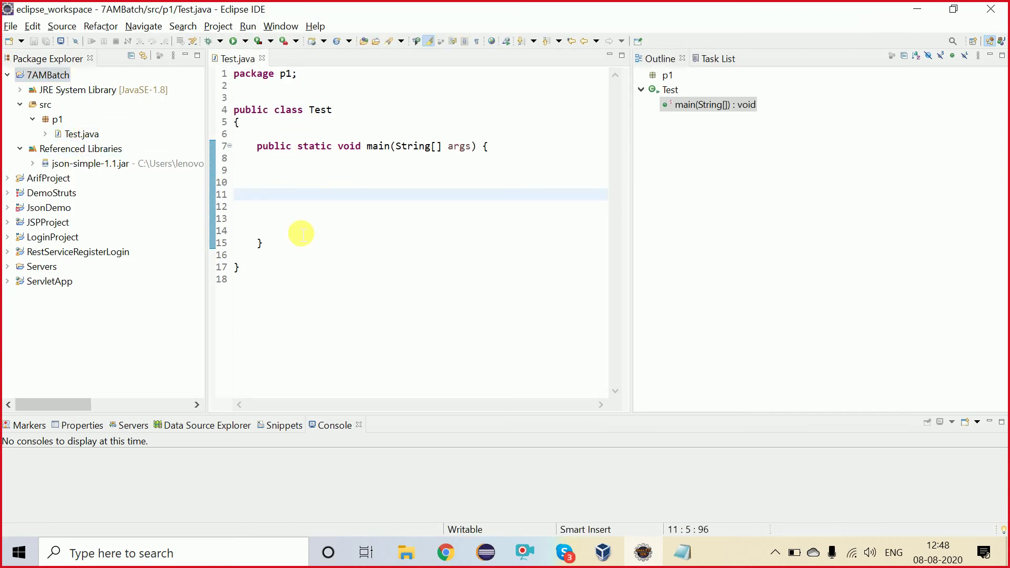
Declare JSONObject jsonObject = new JSONObject(); with its import and save the file.
{"action": "type", "text": "Jso"}
{"action": "key", "text": "ctrl+space"}
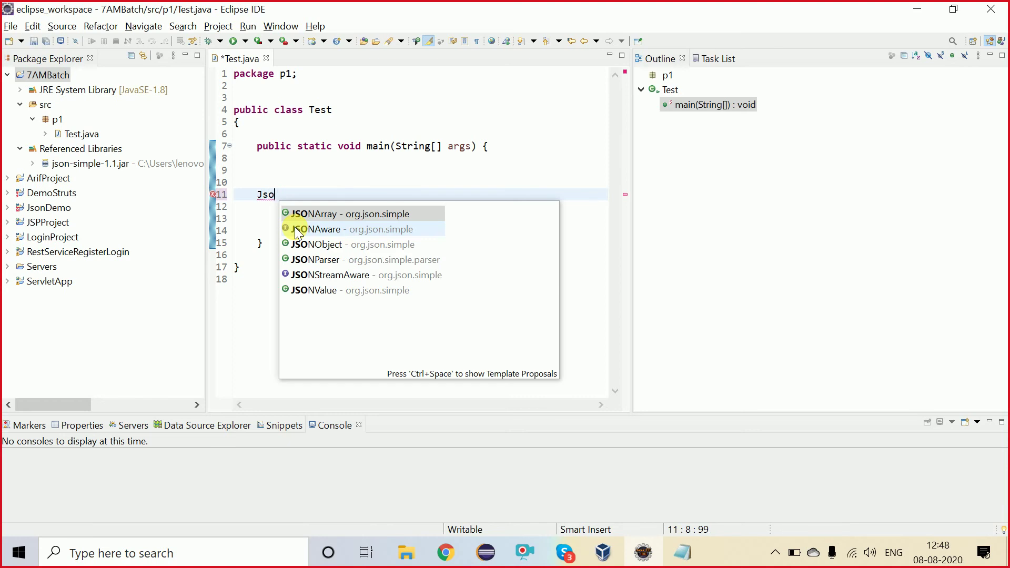
{"action": "key", "text": "BackSpace"}
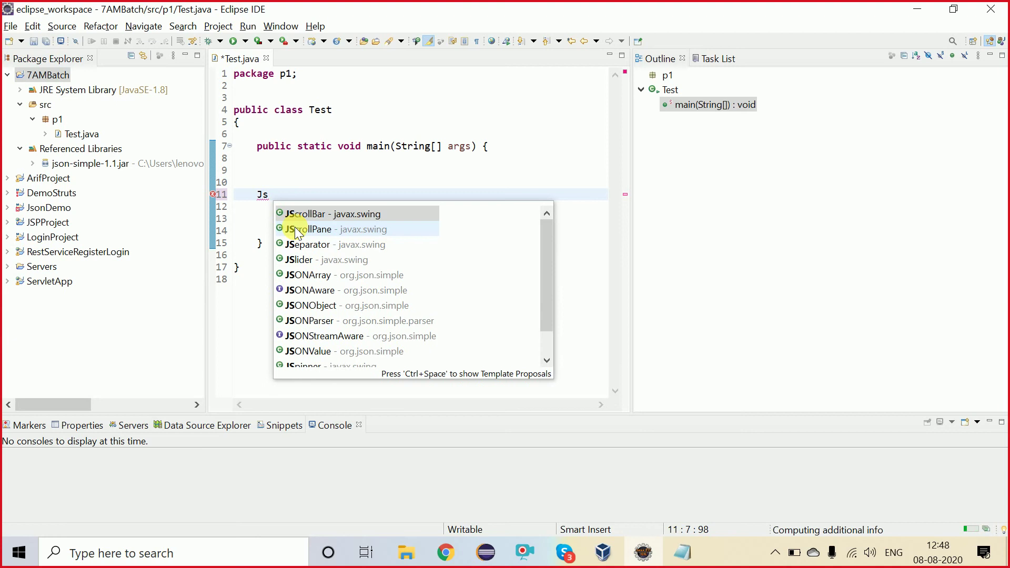
{"action": "type", "text": "on"}
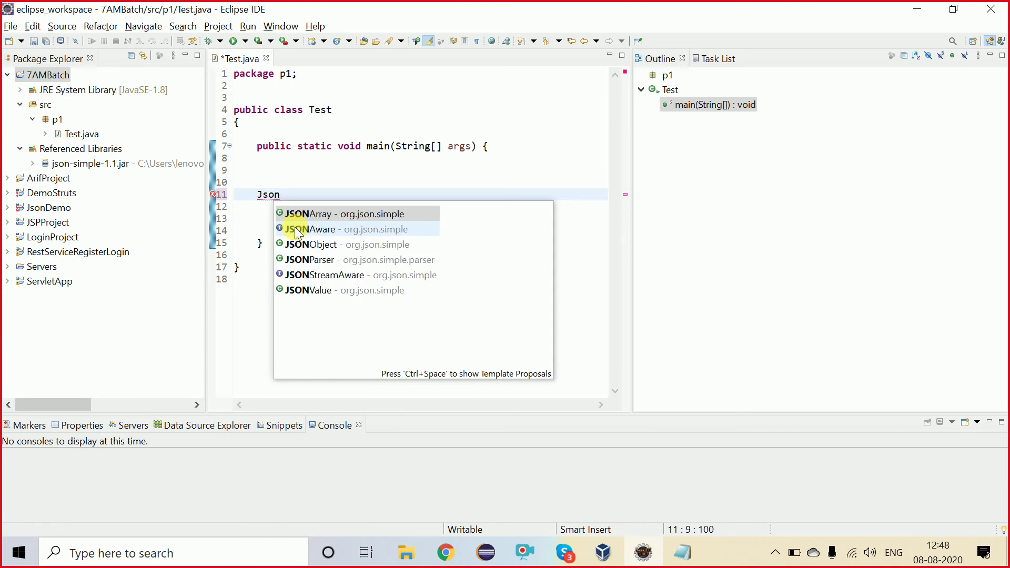
{"action": "key", "text": "Down"}
{"action": "key", "text": "Down"}
{"action": "key", "text": "Return"}
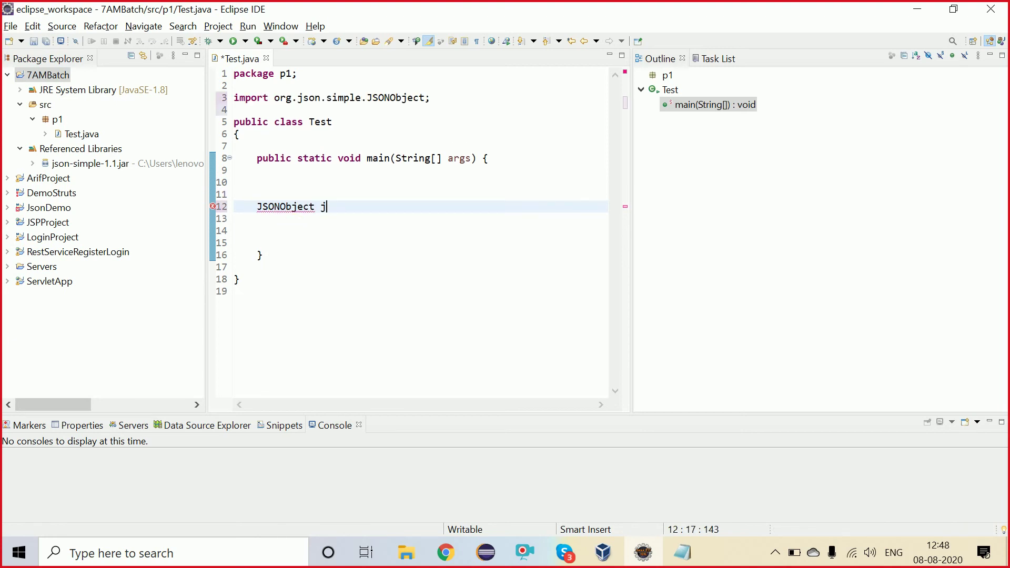
{"action": "key", "text": "ctrl+space"}
{"action": "key", "text": "Return"}
{"action": "type", "text": "=new JSONObject("}
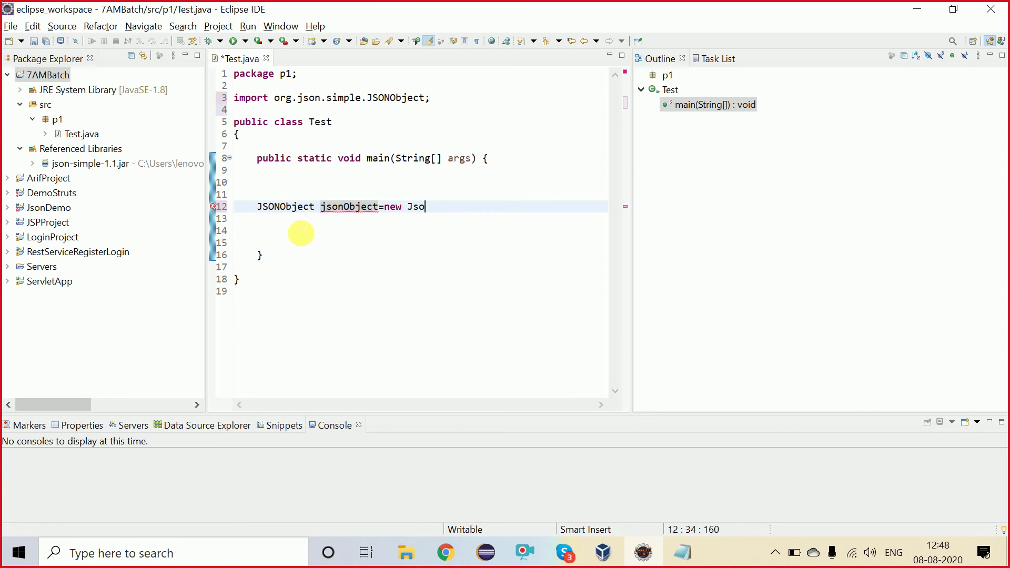
{"action": "key", "text": "ctrl+space"}
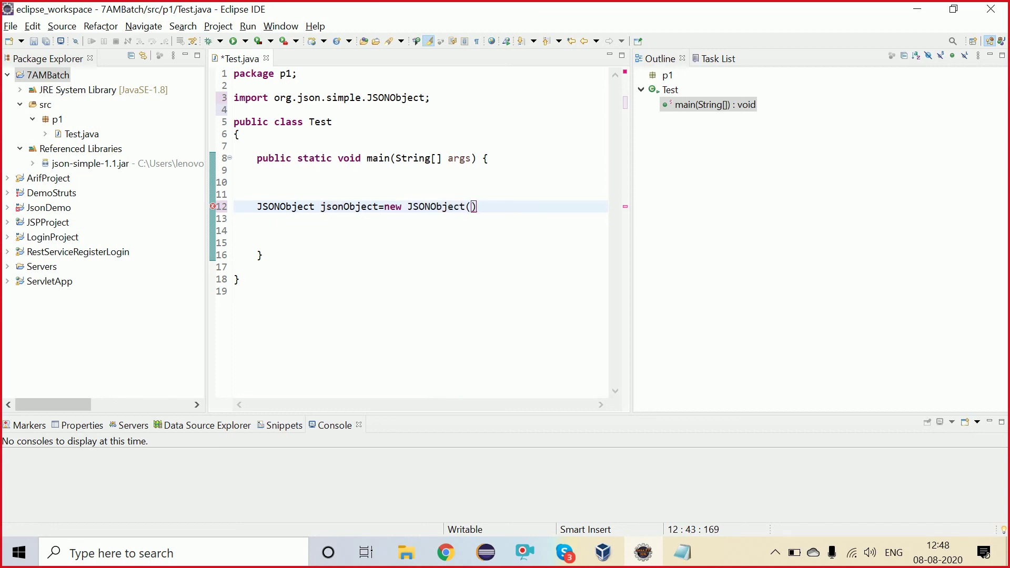
{"action": "type", "text": ";"}
{"action": "key", "text": "Return"}
{"action": "key", "text": "ctrl+s"}
{"action": "key", "text": "Return"}
{"action": "key", "text": "ctrl+s"}
Add the statement jsonObject.put("name", "surya");.
{"action": "type", "text": "j"}
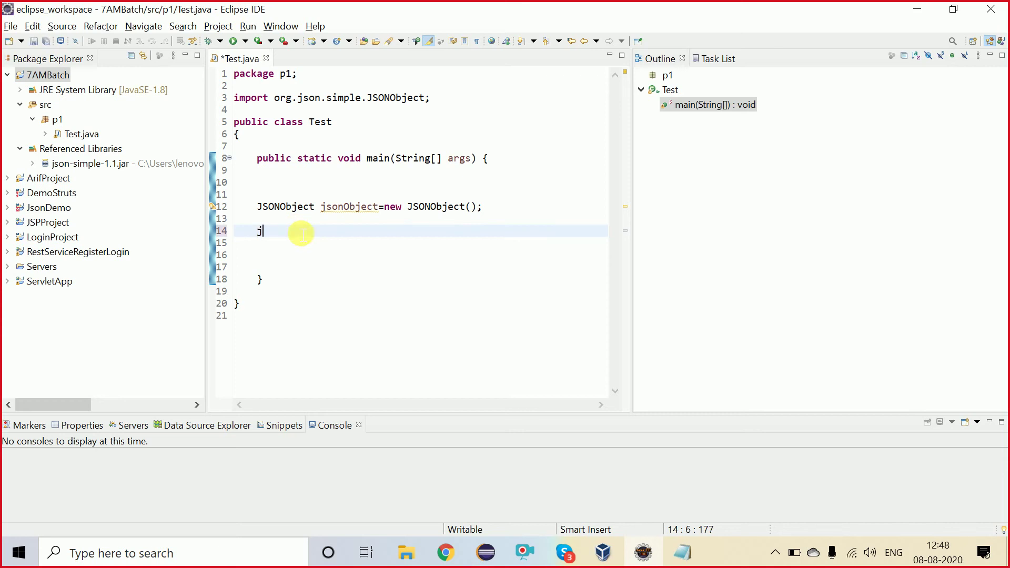
{"action": "key", "text": "ctrl+space"}
{"action": "key", "text": "Return"}
{"action": "type", "text": "."}
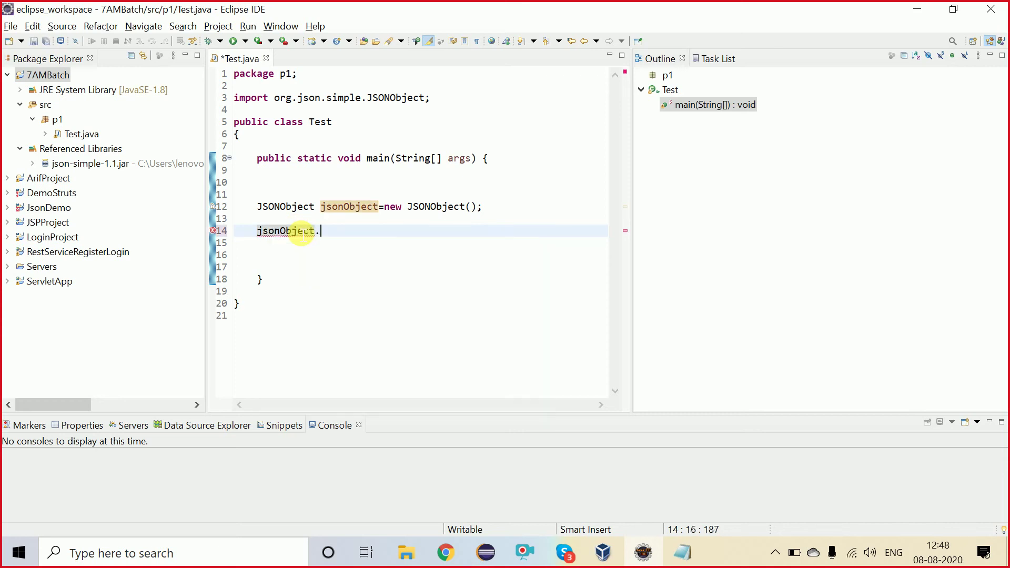
{"action": "type", "text": "pu"}
{"action": "key", "text": "Down"}
{"action": "key", "text": "Down"}
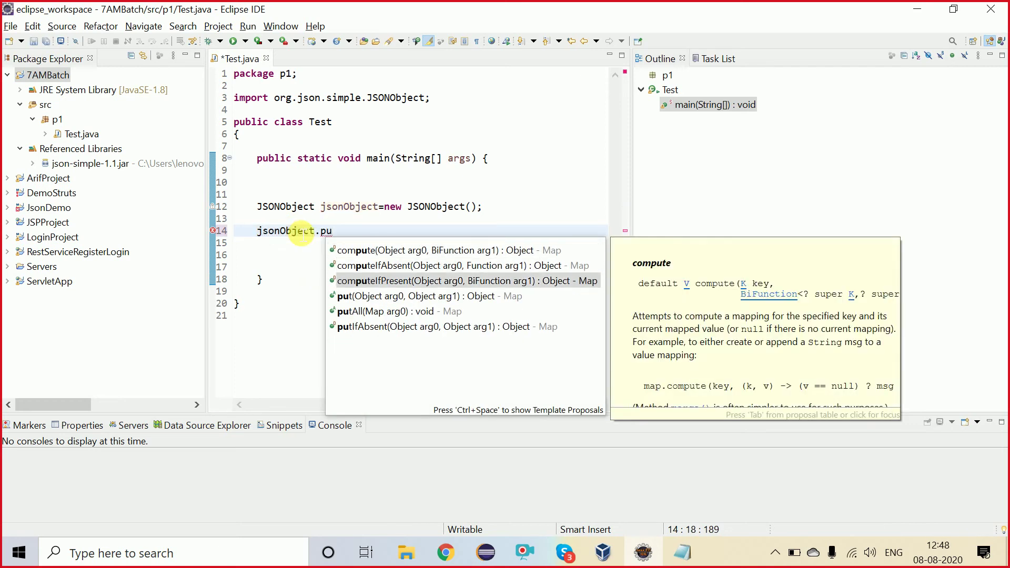
{"action": "key", "text": "Down"}
{"action": "key", "text": "Return"}
{"action": "type", "text": "\"\", arg1"}
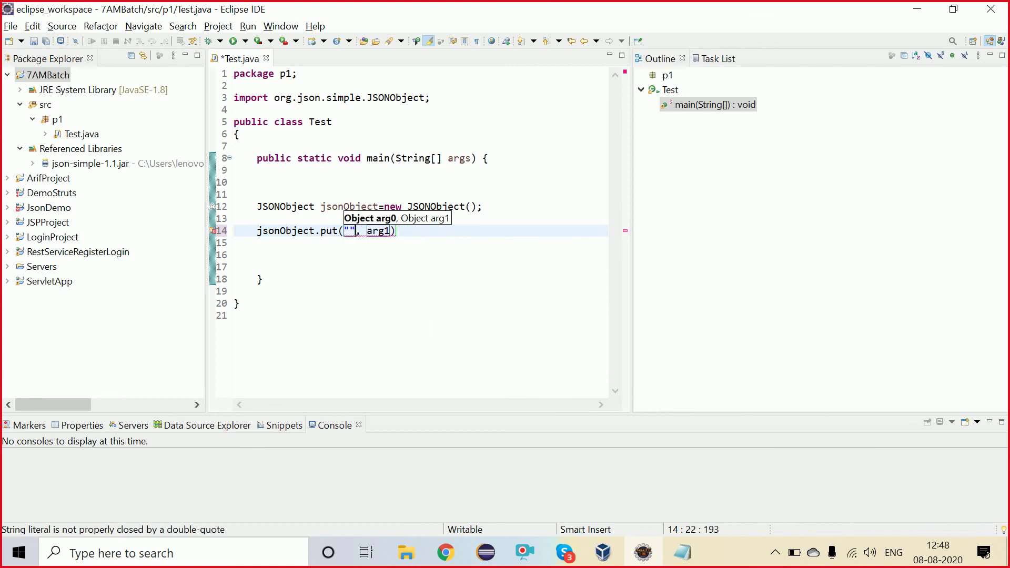
{"action": "type", "text": "name"}
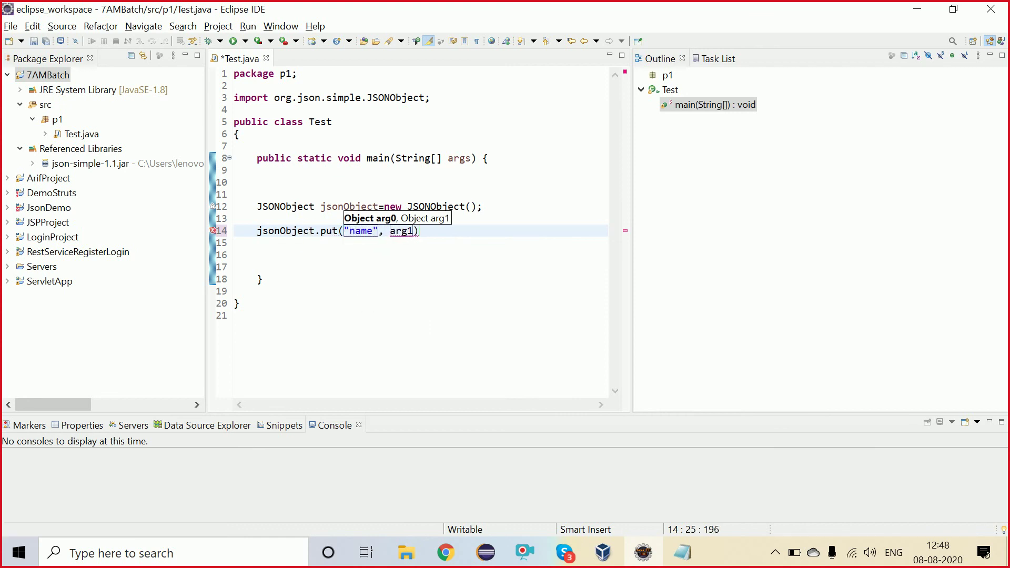
{"action": "key", "text": "Right"}
{"action": "key", "text": "Right"}
{"action": "key", "text": "Right"}
{"action": "key", "text": "Right"}
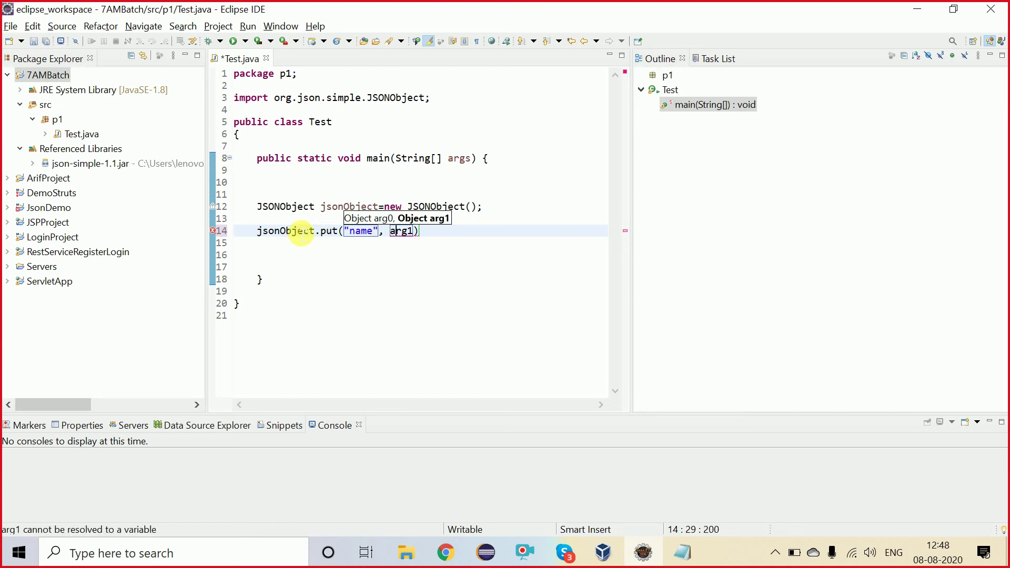
{"action": "key", "text": "Right"}
{"action": "key", "text": "Right"}
{"action": "key", "text": "Right"}
{"action": "key", "text": "BackSpace"}
{"action": "key", "text": "BackSpace"}
{"action": "key", "text": "BackSpace"}
{"action": "key", "text": "BackSpace"}
{"action": "key", "text": "BackSpace"}
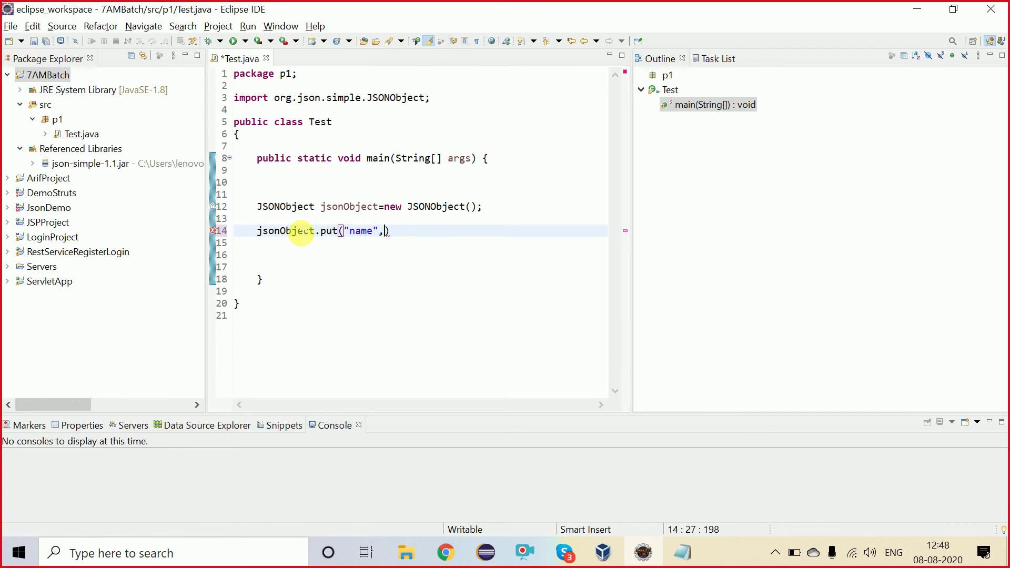
{"action": "type", "text": "\"surya\")"}
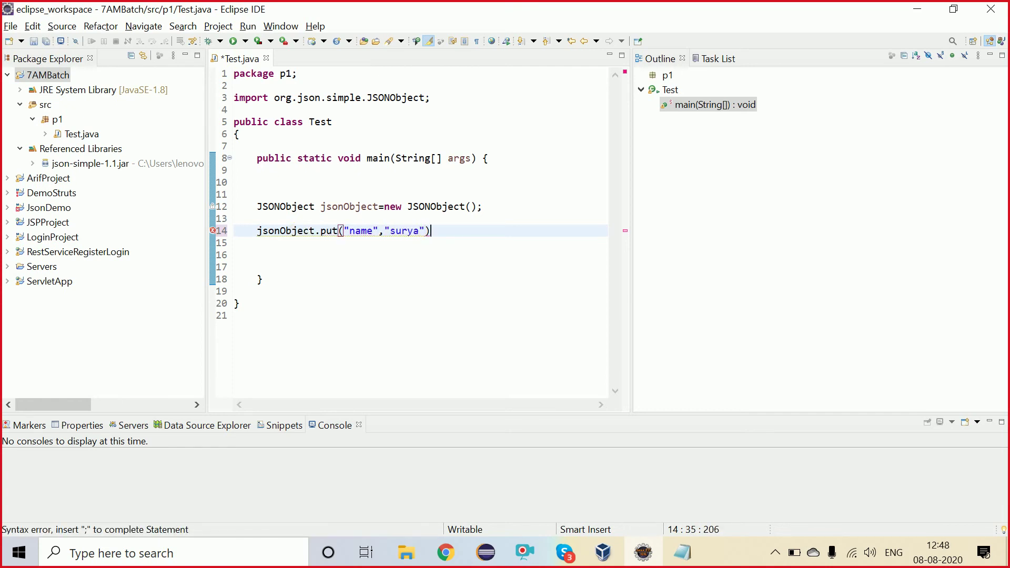
{"action": "type", "text": ";"}
{"action": "key", "text": "Return"}
Add a second jsonObject.put("name", "rahul"); statement and save.
{"action": "type", "text": "j"}
{"action": "key", "text": "Return"}
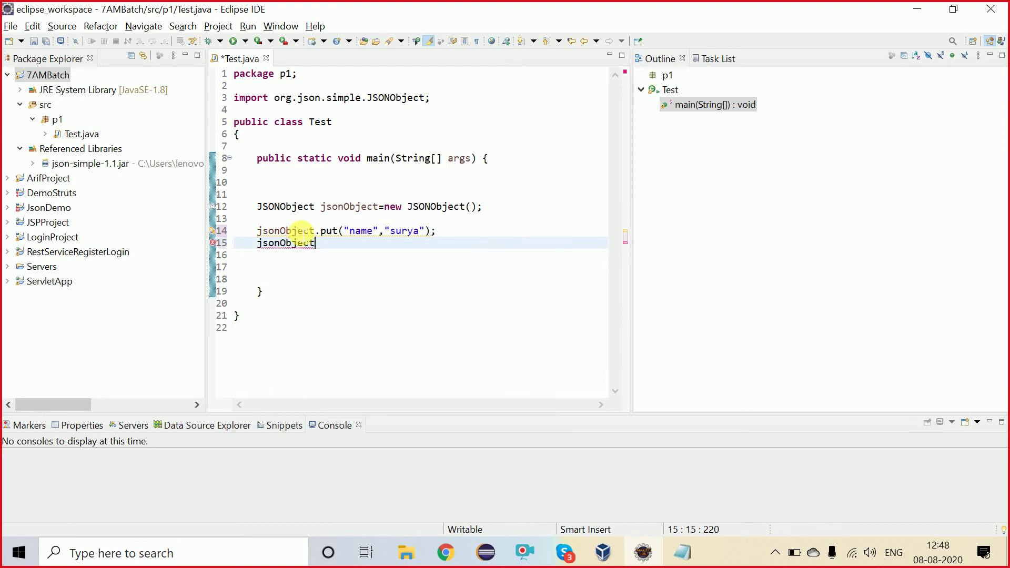
{"action": "type", "text": ".p"}
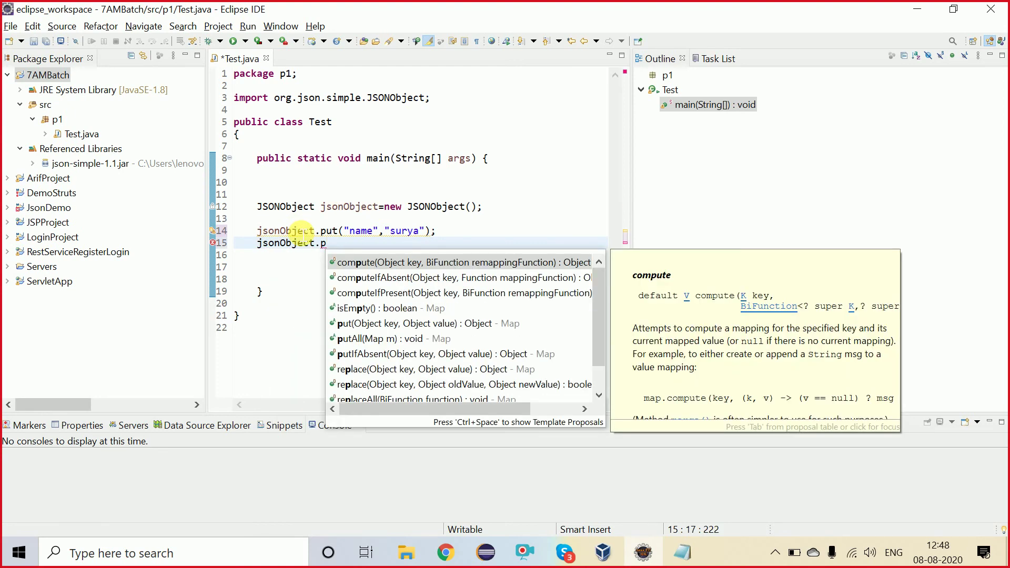
{"action": "type", "text": "u"}
{"action": "key", "text": "Down"}
{"action": "key", "text": "Down"}
{"action": "key", "text": "Down"}
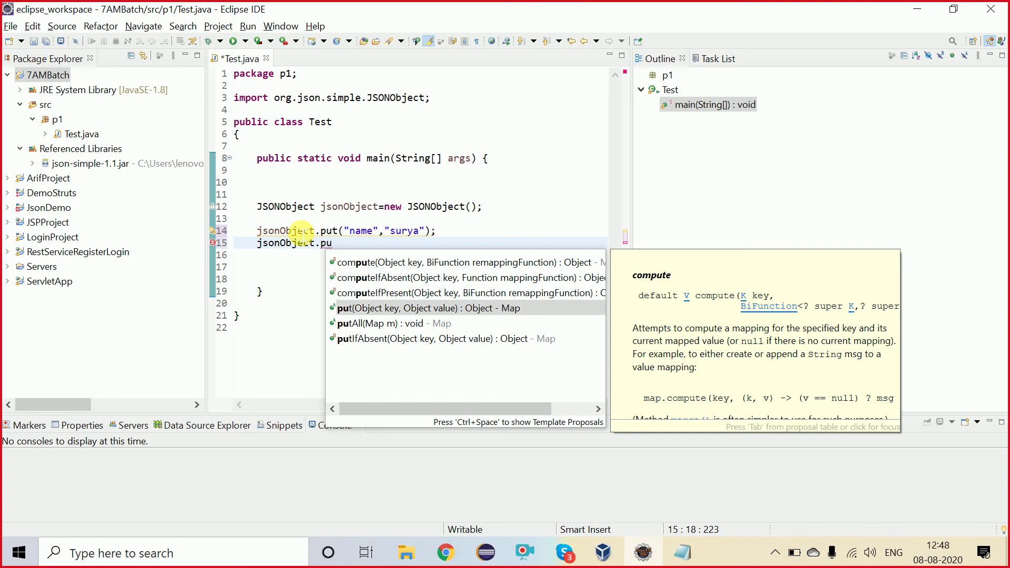
{"action": "key", "text": "Return"}
{"action": "key", "text": "BackSpace"}
{"action": "type", "text": "\""}
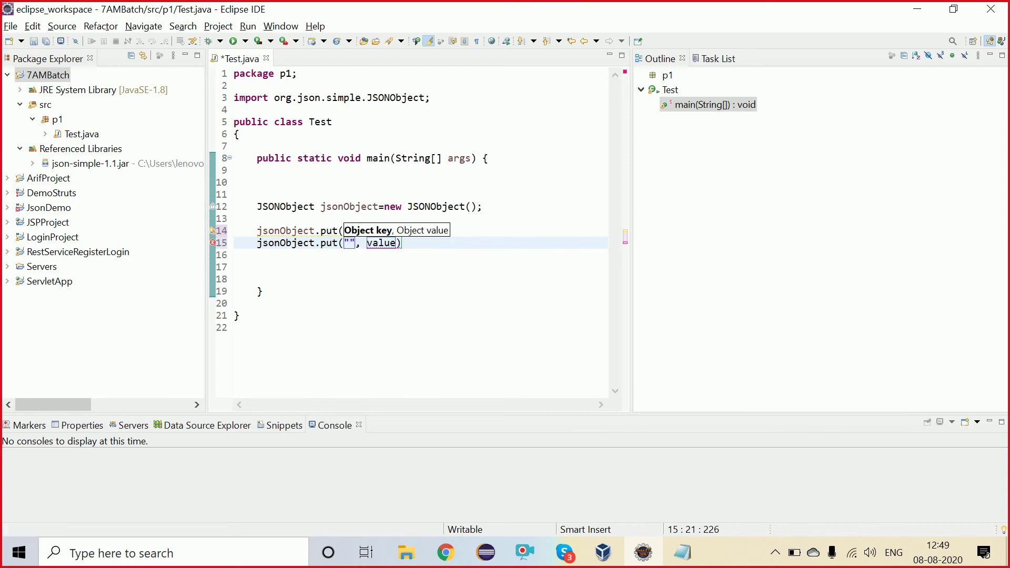
{"action": "type", "text": "name\""}
{"action": "key", "text": "Tab"}
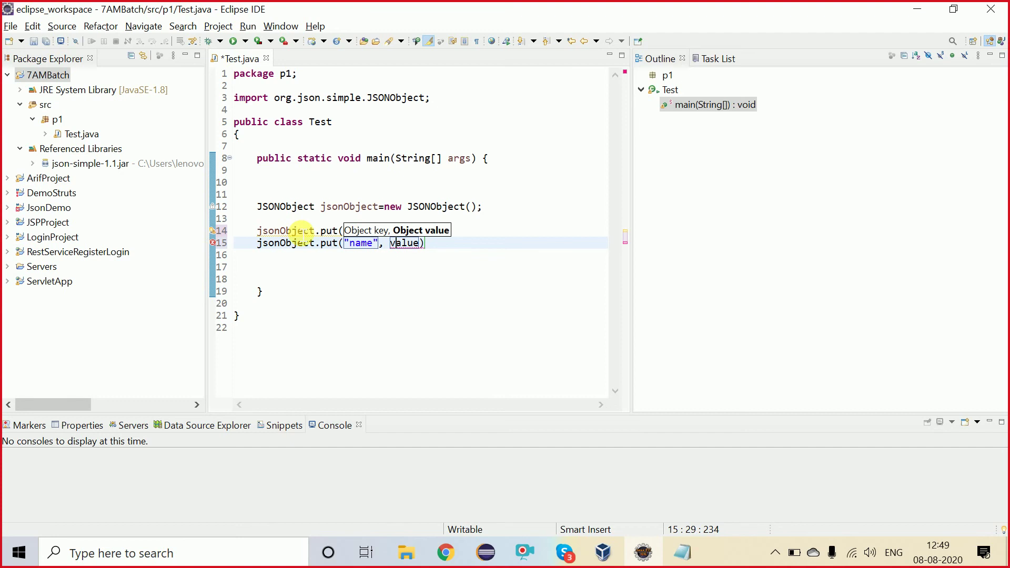
{"action": "key", "text": "Right"}
{"action": "key", "text": "BackSpace"}
{"action": "key", "text": "BackSpace"}
{"action": "key", "text": "BackSpace"}
{"action": "key", "text": "BackSpace"}
{"action": "key", "text": "BackSpace"}
{"action": "type", "text": "\"rahul"}
{"action": "key", "text": "End"}
{"action": "type", "text": ";"}
{"action": "key", "text": "Return"}
{"action": "key", "text": "ctrl+s"}
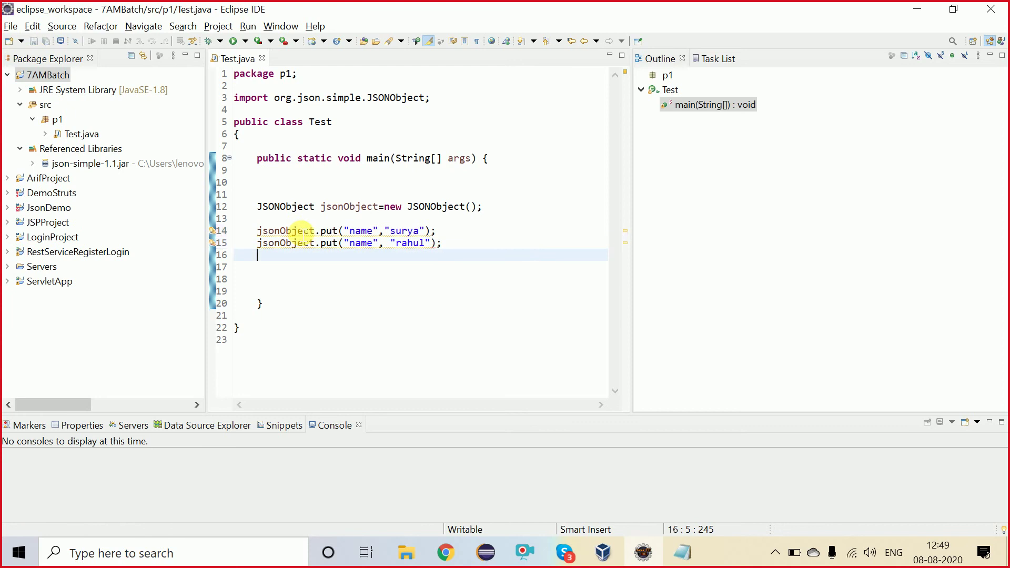
Print jsonObject with System.out.println, save and run, giving {"name":"rahul"}.
{"action": "key", "text": "Return"}
{"action": "type", "text": "syso"}
{"action": "key", "text": "ctrl+space"}
{"action": "type", "text": "jso"}
{"action": "key", "text": "ctrl+space"}
{"action": "key", "text": "Return"}
{"action": "key", "text": "Right"}
{"action": "key", "text": "Right"}
{"action": "key", "text": "ctrl+s"}
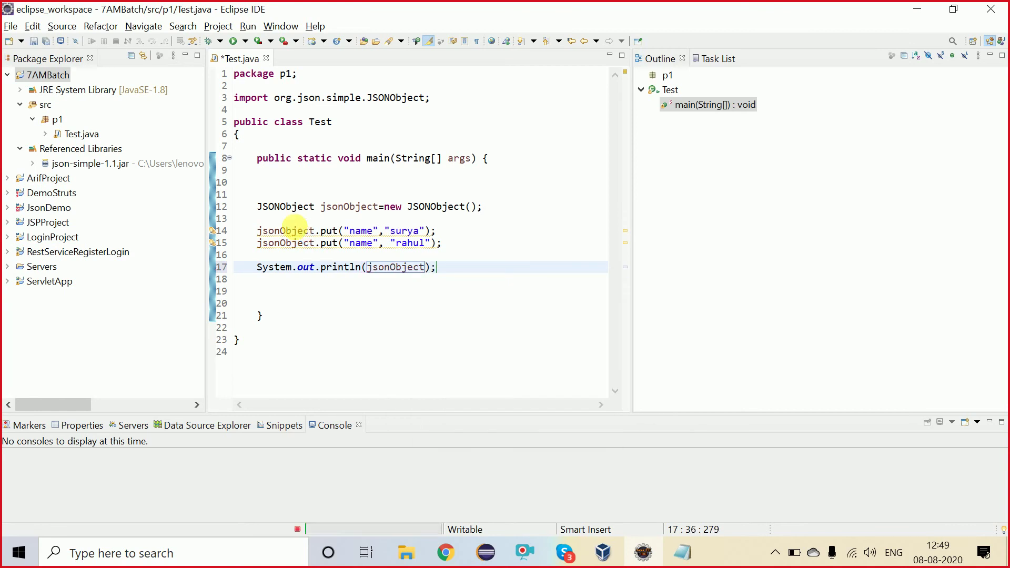
{"action": "left_click", "coordinate": [233, 41]}
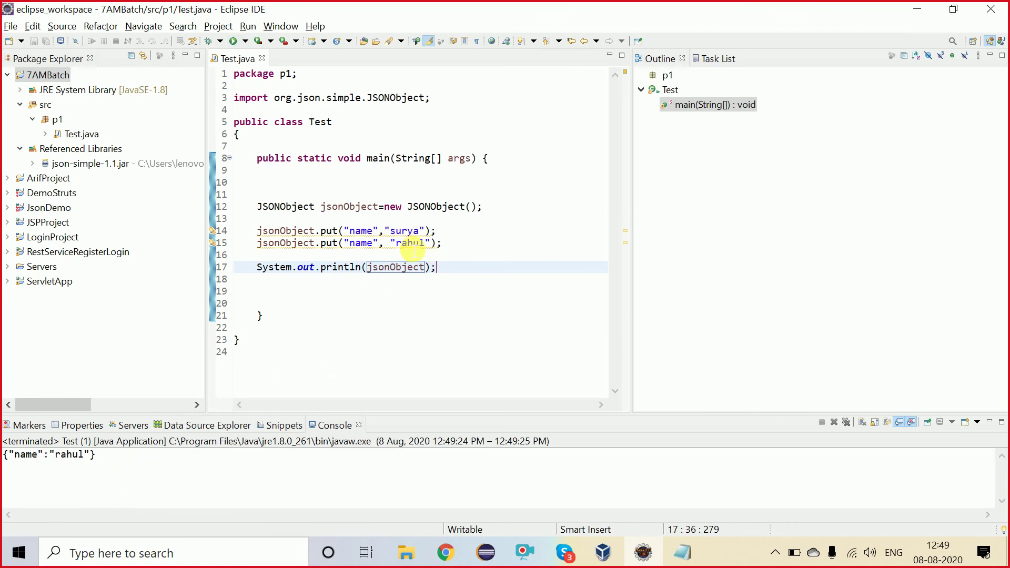
Change the second key to "pass", save and rerun to print both entries.
{"action": "double_click", "coordinate": [364, 246]}
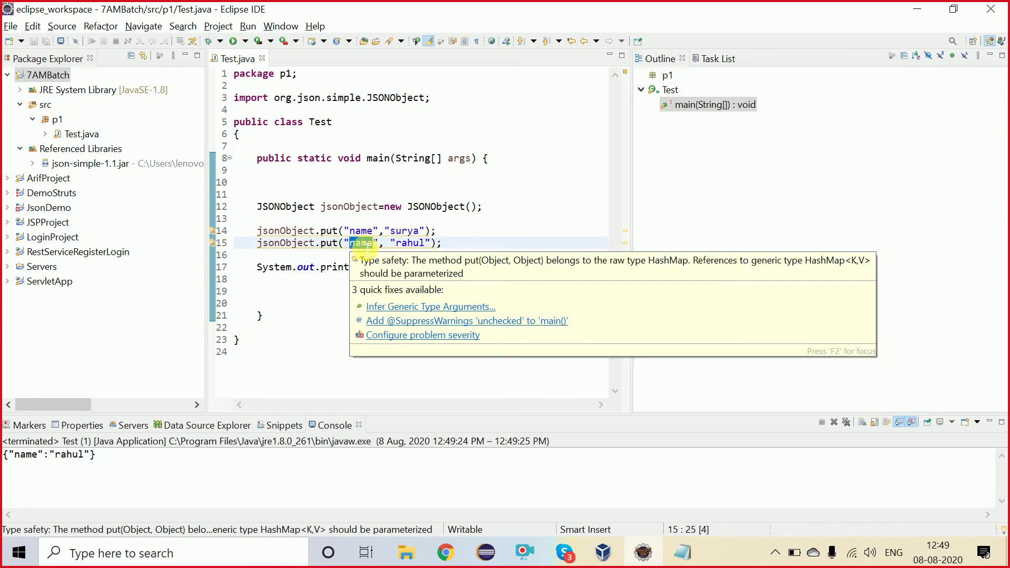
{"action": "type", "text": "pass"}
{"action": "key", "text": "ctrl+s"}
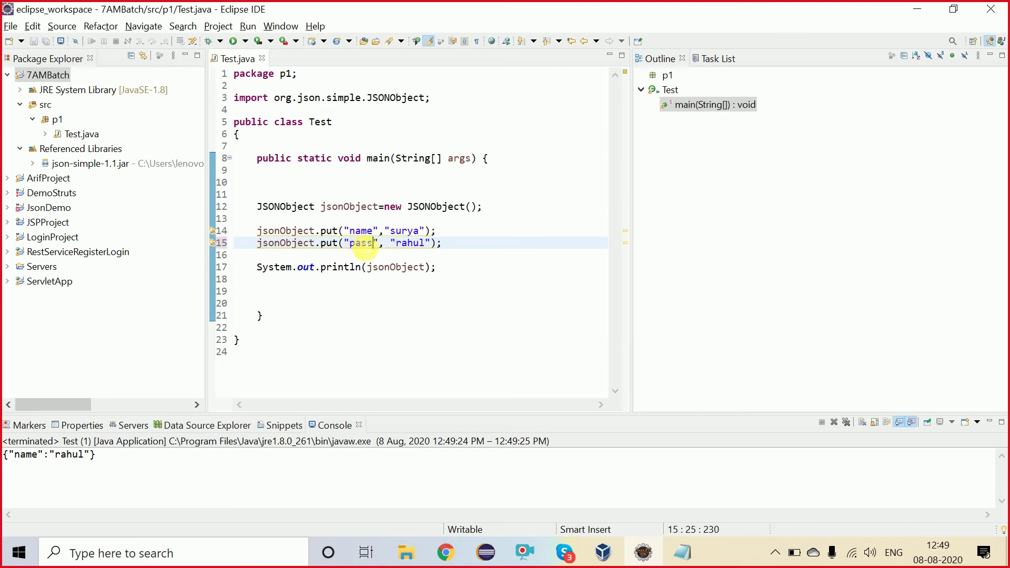
{"action": "left_click", "coordinate": [233, 42]}
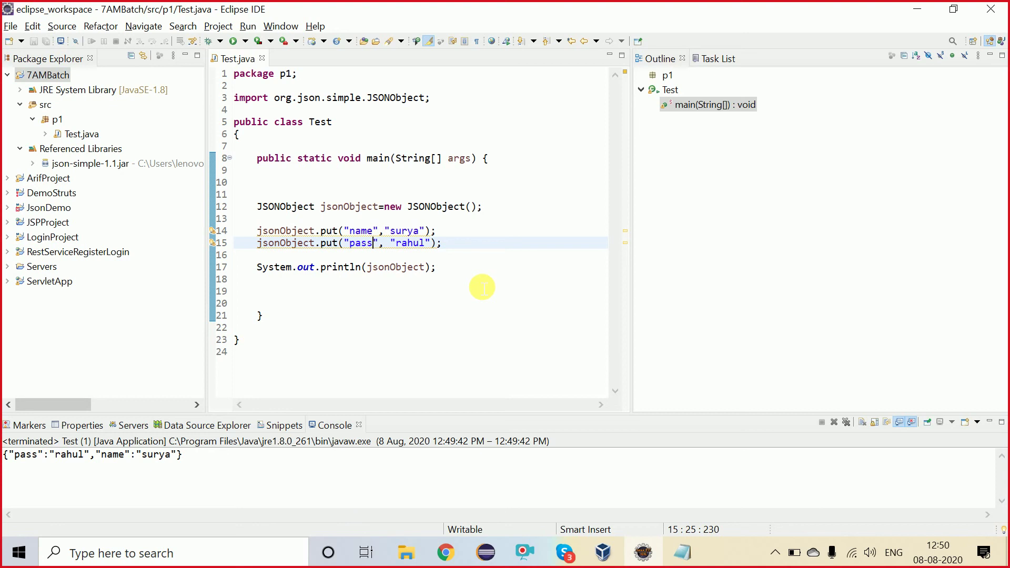
Start a new jsonObject.get line below the print statement, then delete the method name.
{"action": "left_click", "coordinate": [482, 287]}
{"action": "key", "text": "Return"}
{"action": "key", "text": "Return"}
{"action": "key", "text": "Up"}
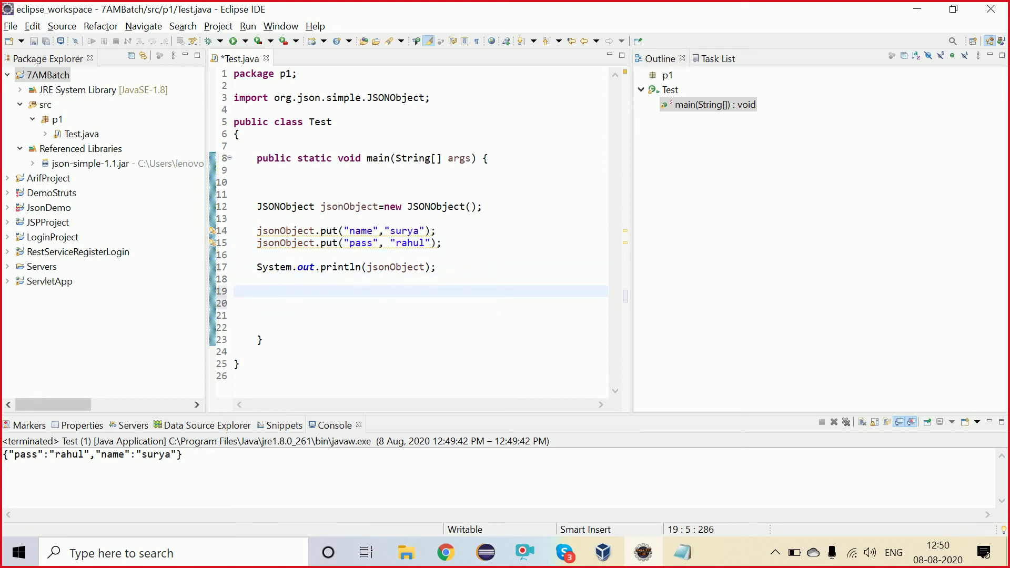
{"action": "type", "text": "js"}
{"action": "key", "text": "ctrl+space"}
{"action": "key", "text": "Return"}
{"action": "type", "text": "."}
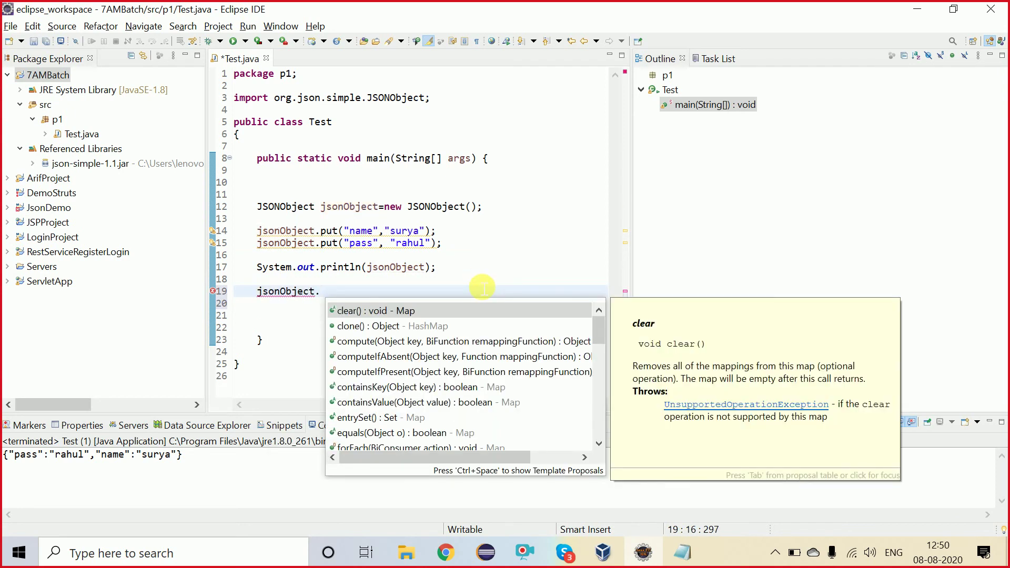
{"action": "type", "text": "get"}
{"action": "key", "text": "BackSpace"}
{"action": "key", "text": "BackSpace"}
{"action": "key", "text": "BackSpace"}
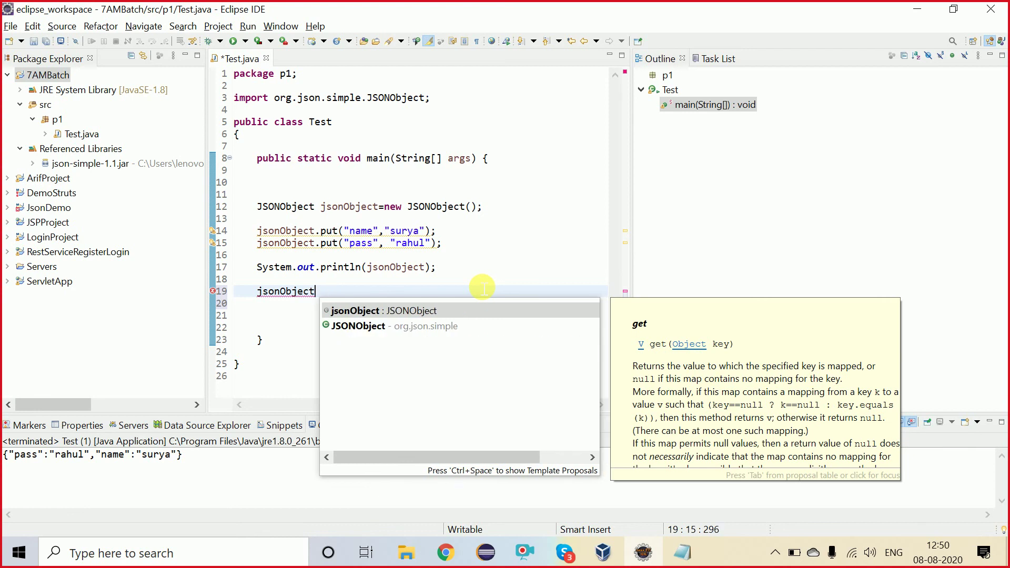
Try .pa and json completions on the new line, then delete the typed text.
{"action": "type", "text": ".pa"}
{"action": "key", "text": "BackSpace"}
{"action": "key", "text": "BackSpace"}
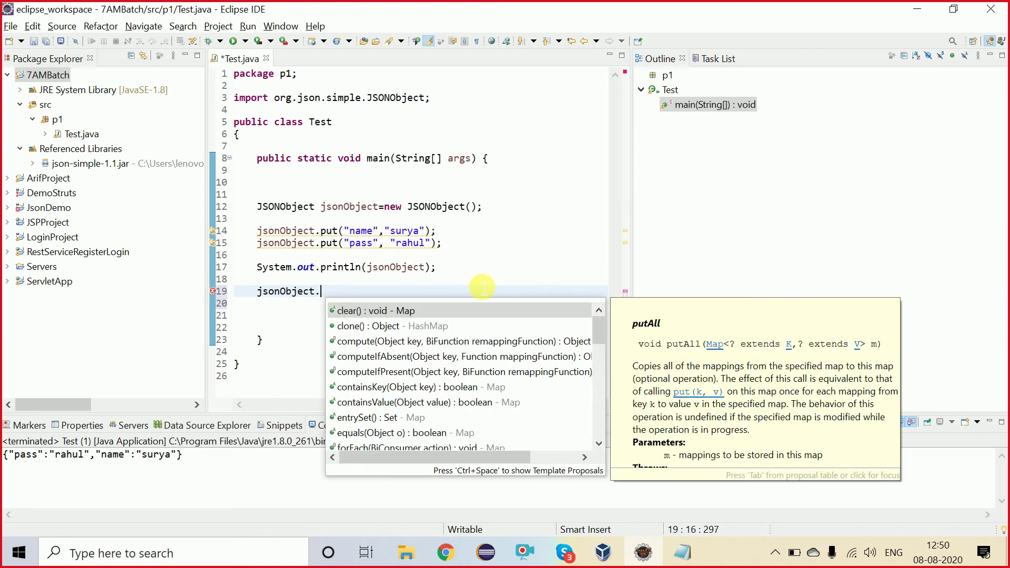
{"action": "key", "text": "BackSpace"}
{"action": "key", "text": "BackSpace"}
{"action": "key", "text": "BackSpace"}
{"action": "key", "text": "BackSpace"}
{"action": "key", "text": "BackSpace"}
{"action": "key", "text": "BackSpace"}
{"action": "key", "text": "BackSpace"}
{"action": "key", "text": "BackSpace"}
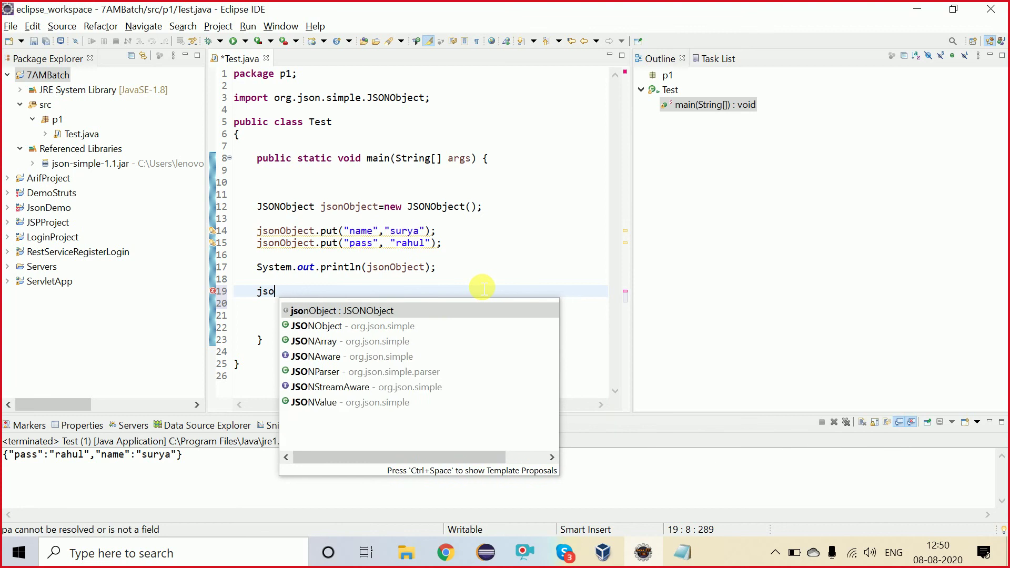
{"action": "key", "text": "BackSpace"}
{"action": "key", "text": "BackSpace"}
{"action": "key", "text": "BackSpace"}
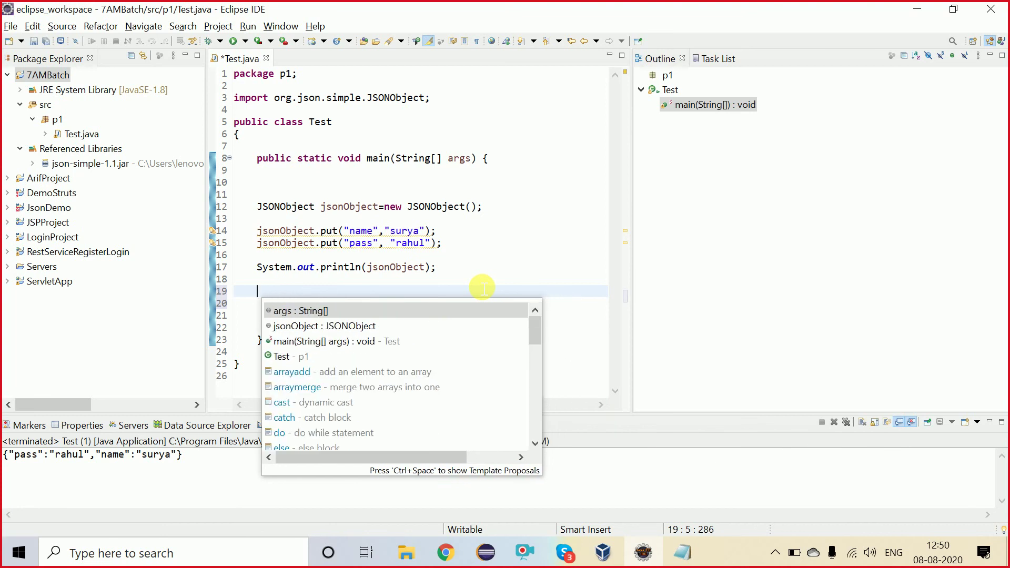
{"action": "type", "text": "json"}
{"action": "key", "text": "ctrl+space"}
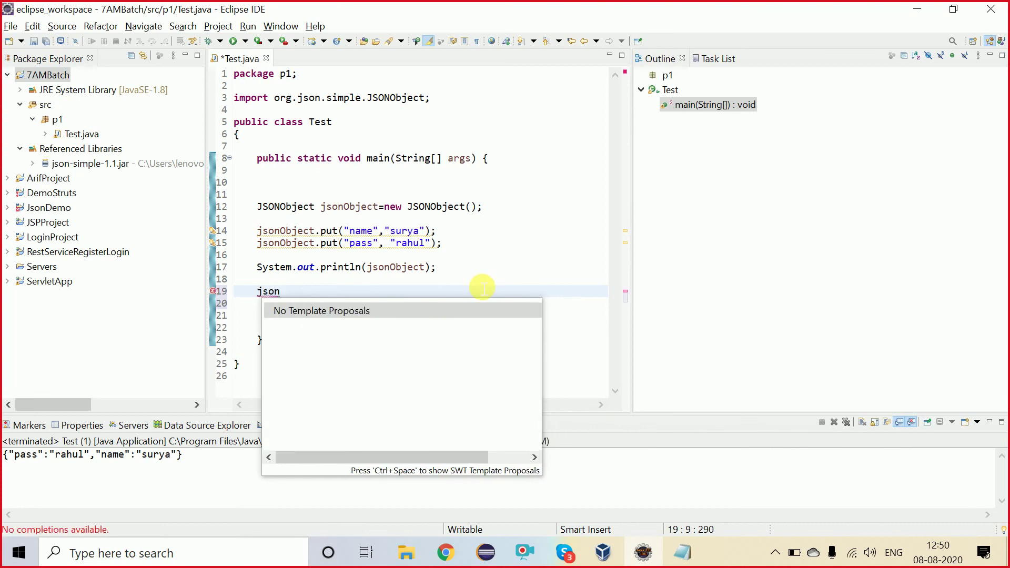
{"action": "key", "text": "BackSpace"}
{"action": "key", "text": "BackSpace"}
{"action": "key", "text": "BackSpace"}
{"action": "key", "text": "BackSpace"}
{"action": "key", "text": "BackSpace"}
Insert JSONArray with its import, erase the text, save and select the console output.
{"action": "type", "text": "JSOn"}
{"action": "key", "text": "ctrl+space"}
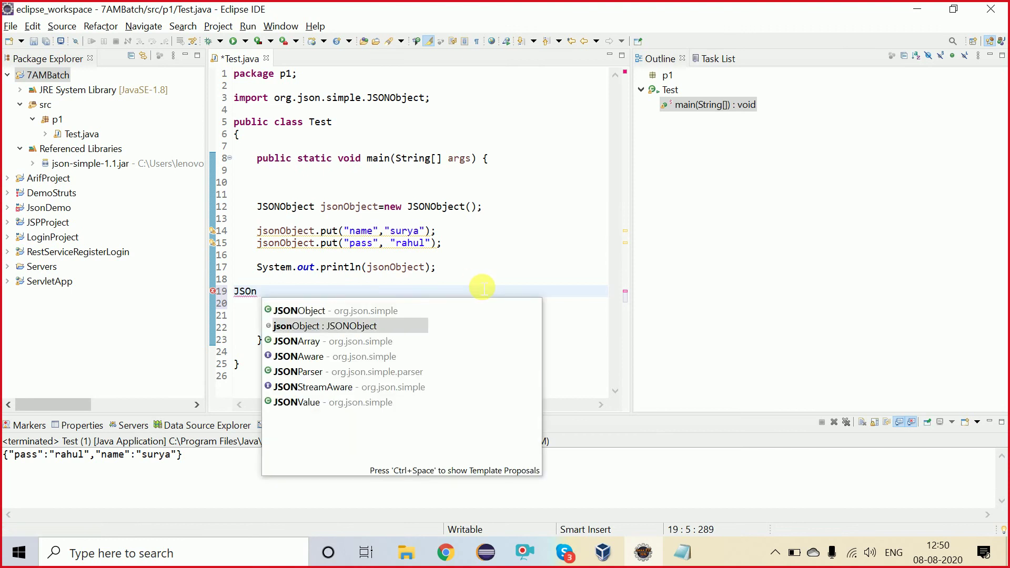
{"action": "key", "text": "Down"}
{"action": "key", "text": "Down"}
{"action": "key", "text": "Return"}
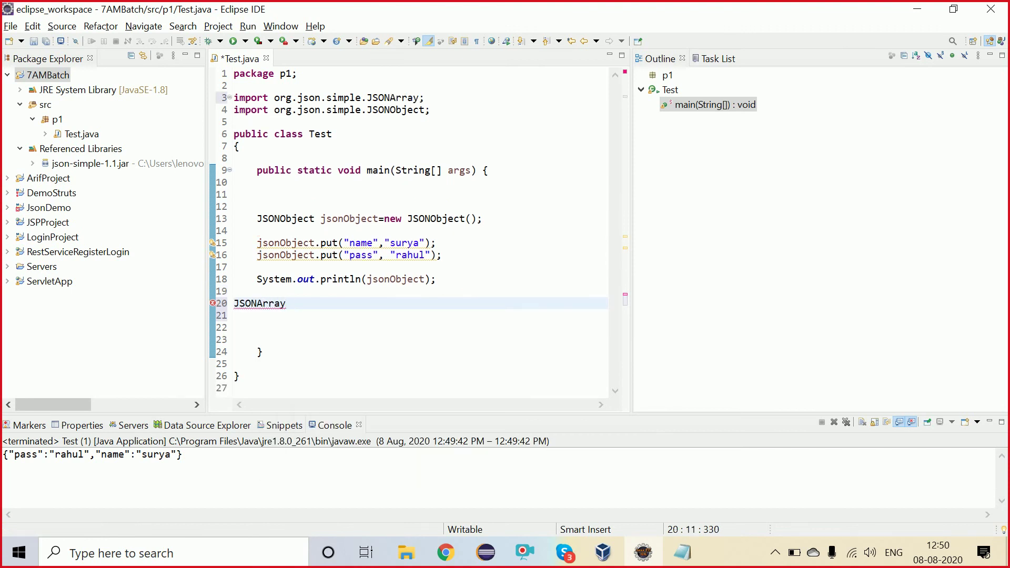
{"action": "key", "text": "BackSpace"}
{"action": "key", "text": "BackSpace"}
{"action": "key", "text": "BackSpace"}
{"action": "key", "text": "BackSpace"}
{"action": "key", "text": "BackSpace"}
{"action": "key", "text": "BackSpace"}
{"action": "key", "text": "BackSpace"}
{"action": "key", "text": "ctrl+s"}
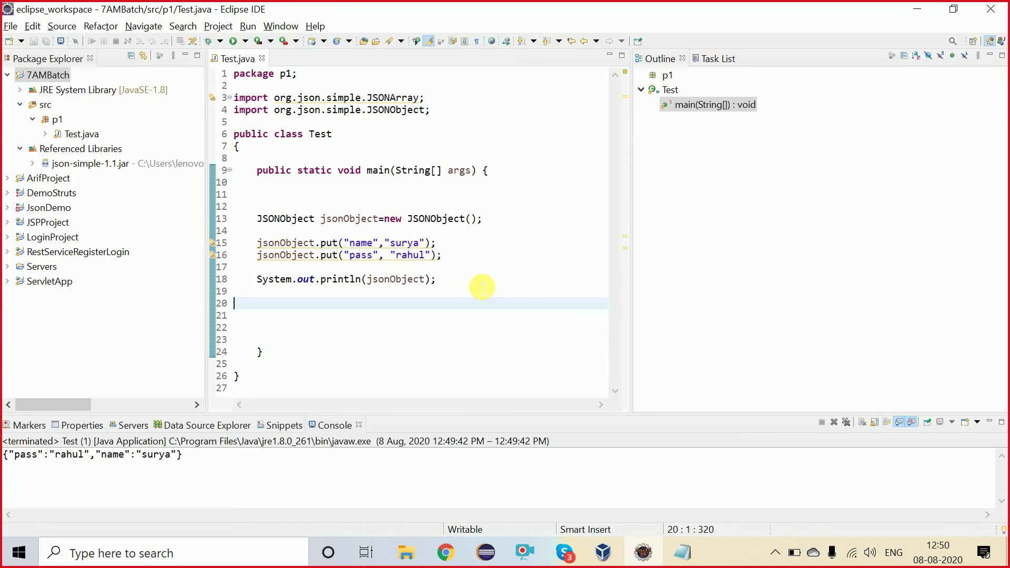
{"action": "left_click_drag", "start_coordinate": [183, 454], "coordinate": [6, 455]}
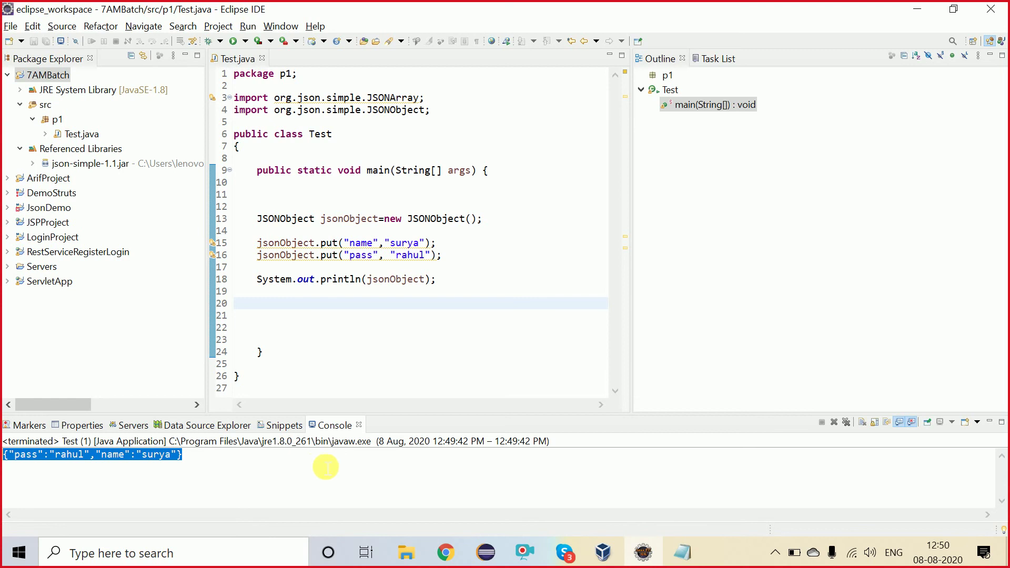
Minimize Eclipse, File Explorer and Chrome to reveal Notepad.
{"action": "left_click", "coordinate": [916, 10]}
{"action": "left_click", "coordinate": [917, 12]}
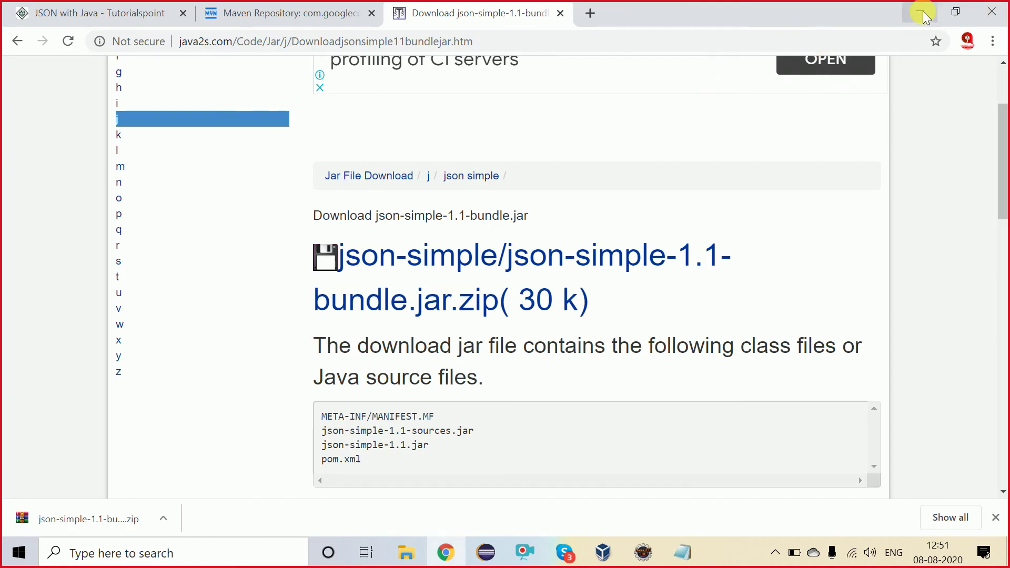
{"action": "left_click", "coordinate": [924, 13]}
{"action": "left_click", "coordinate": [737, 214]}
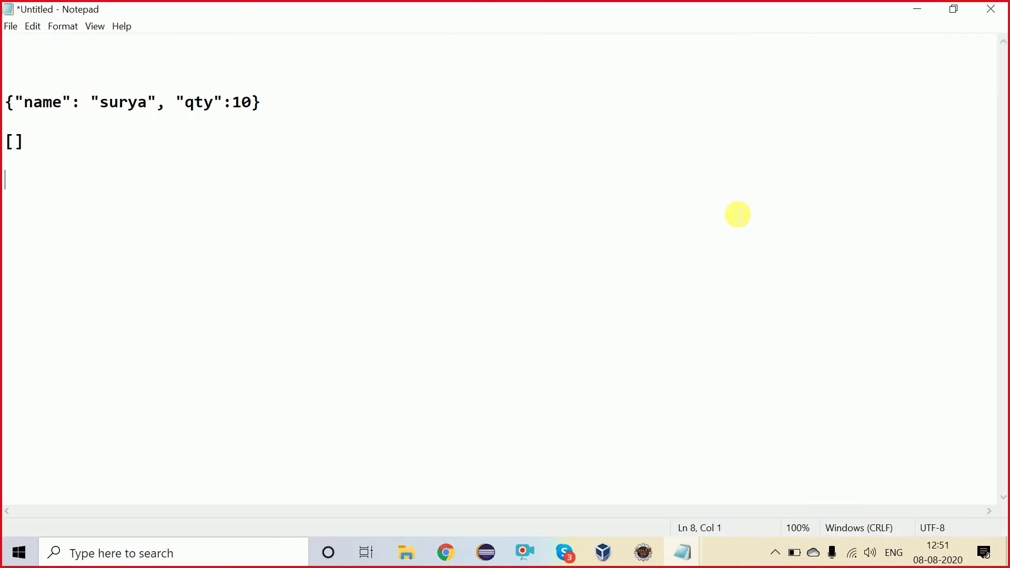
Bring the webservice details notes forward, then return to Chrome with a new tab.
{"action": "left_click", "coordinate": [696, 552]}
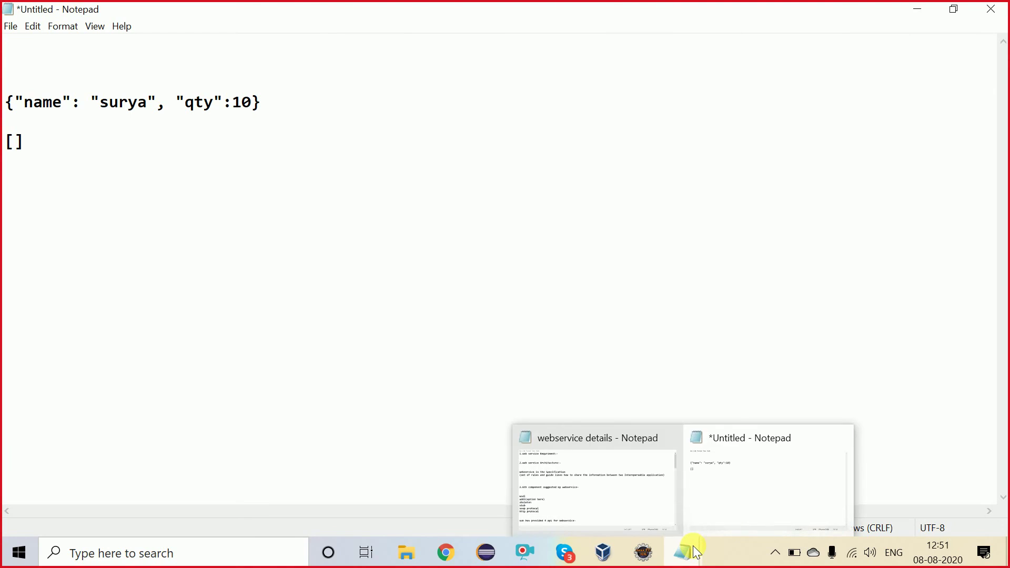
{"action": "left_click", "coordinate": [635, 510]}
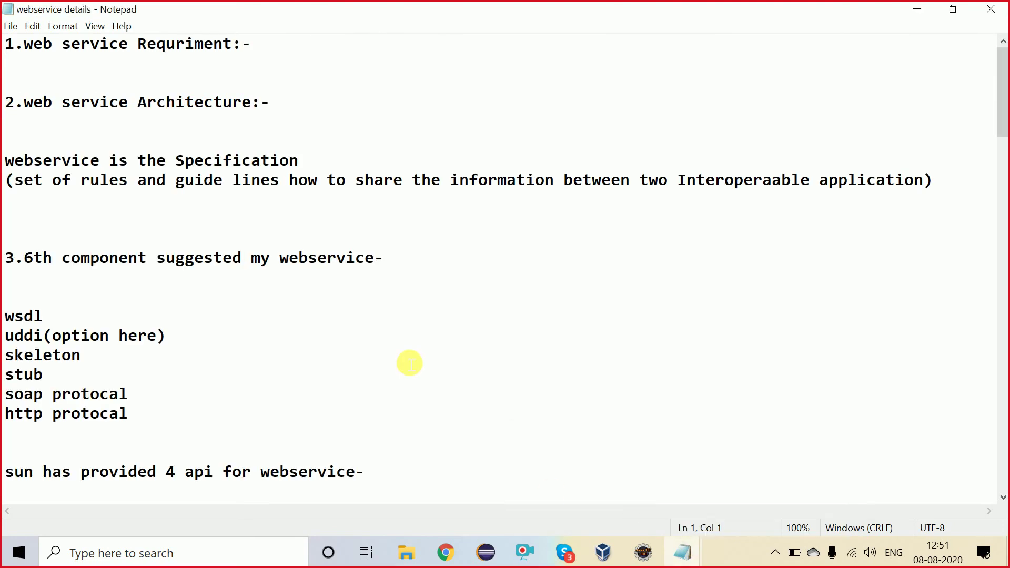
{"action": "left_click", "coordinate": [387, 341]}
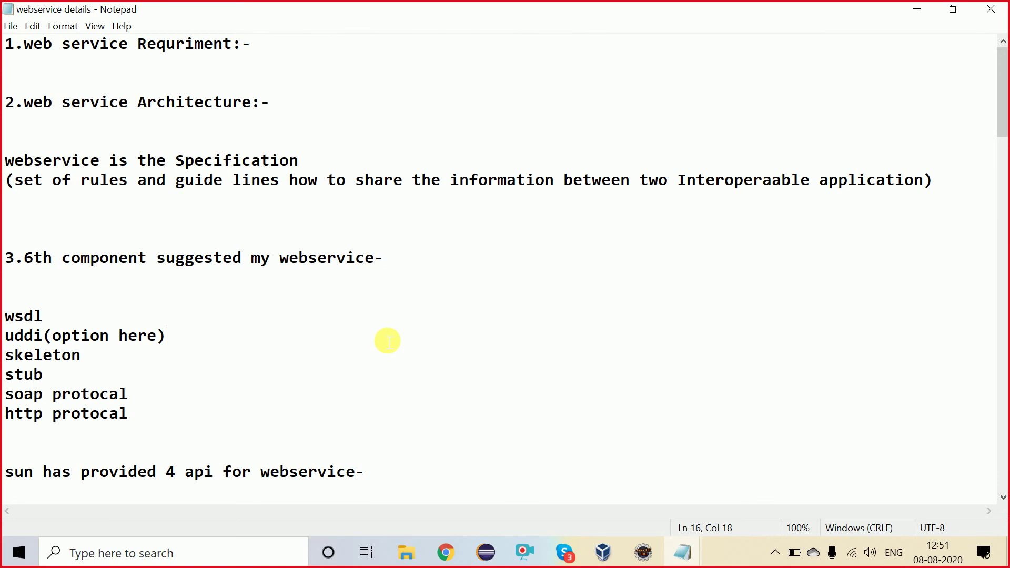
{"action": "left_click", "coordinate": [445, 552]}
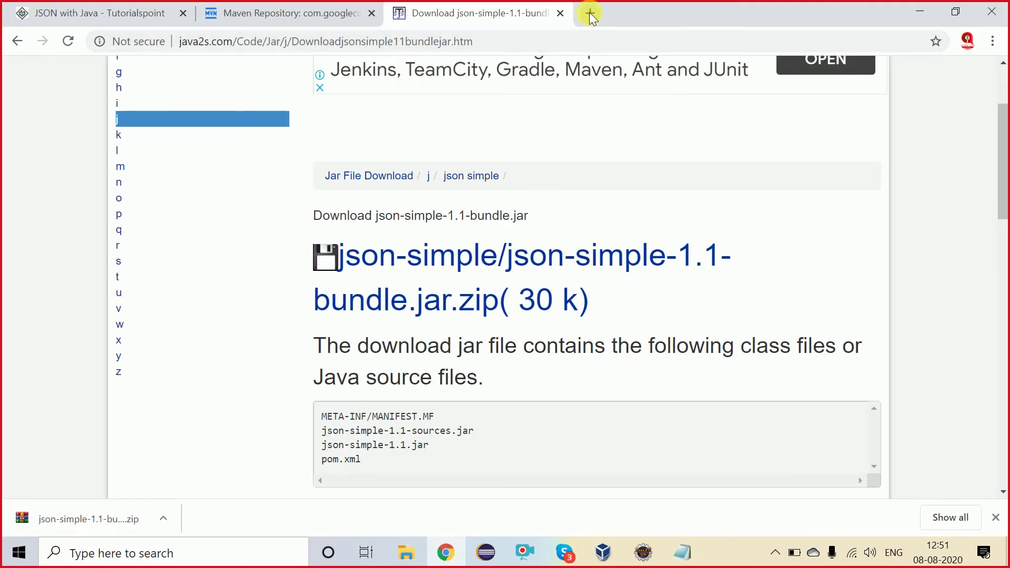
{"action": "left_click", "coordinate": [589, 13]}
Search Google for 'soap vs rest web services'.
{"action": "type", "text": "soap vs re"}
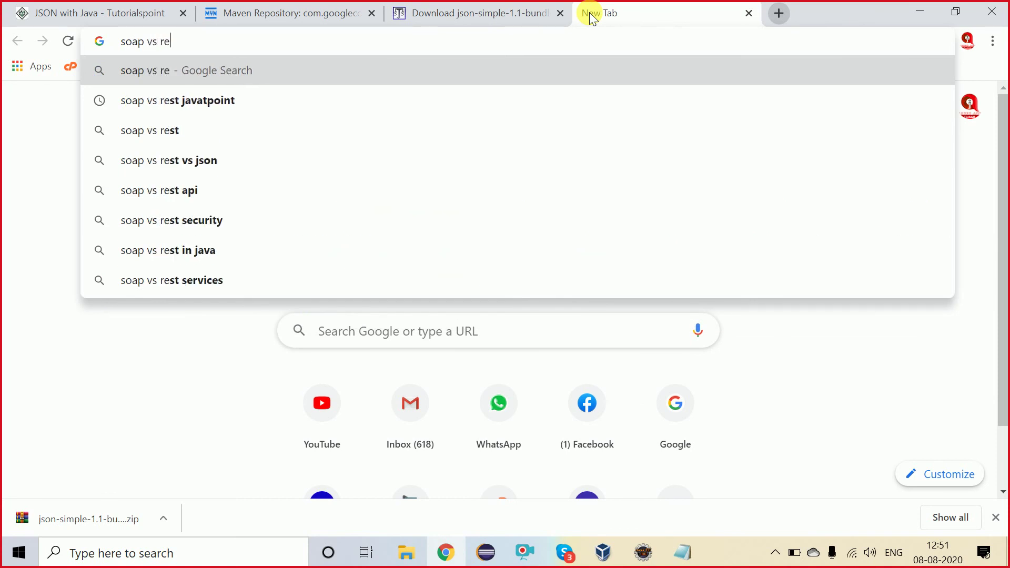
{"action": "type", "text": "st we"}
{"action": "key", "text": "Down"}
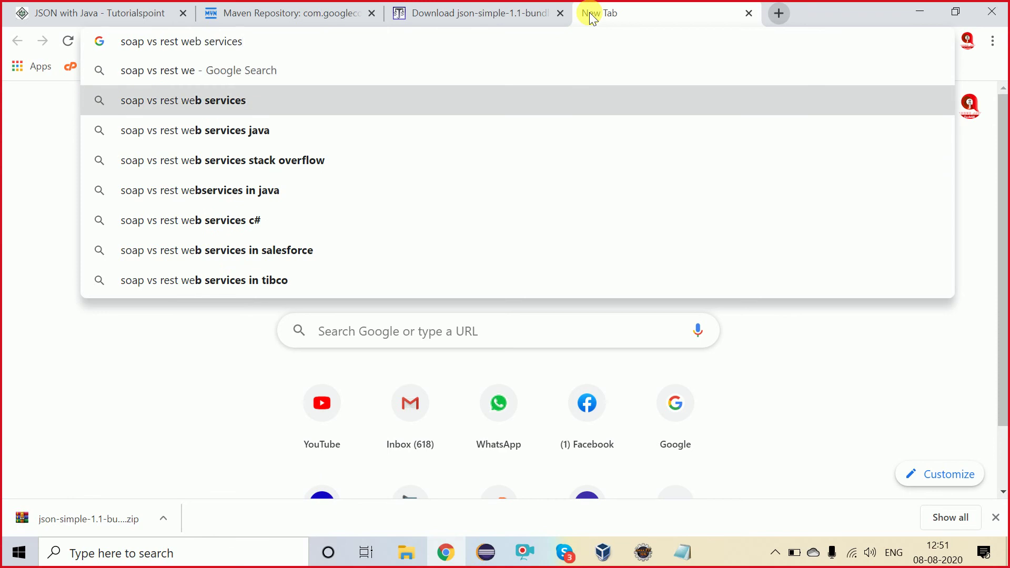
{"action": "key", "text": "Return"}
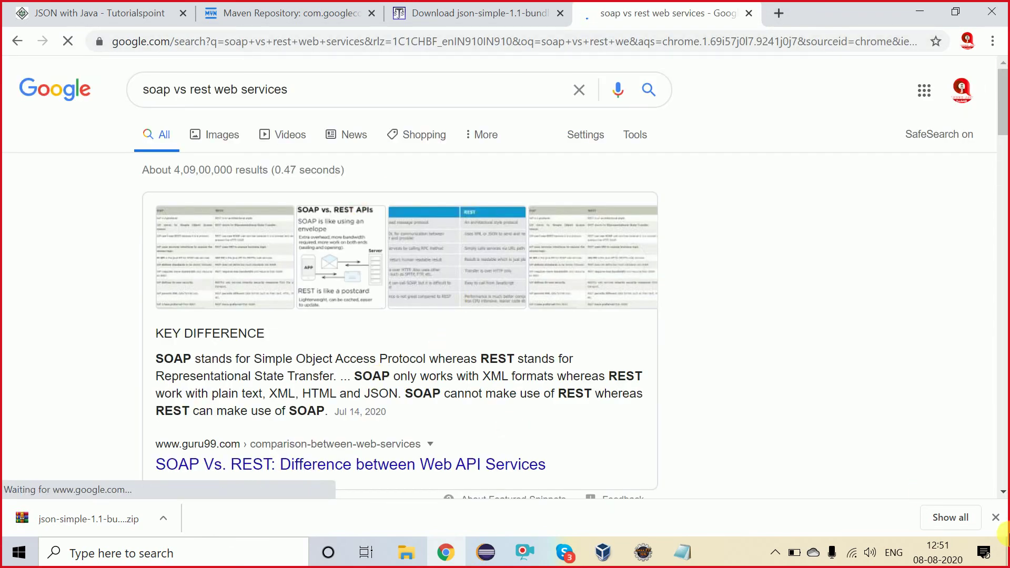
{"action": "left_click", "coordinate": [995, 518]}
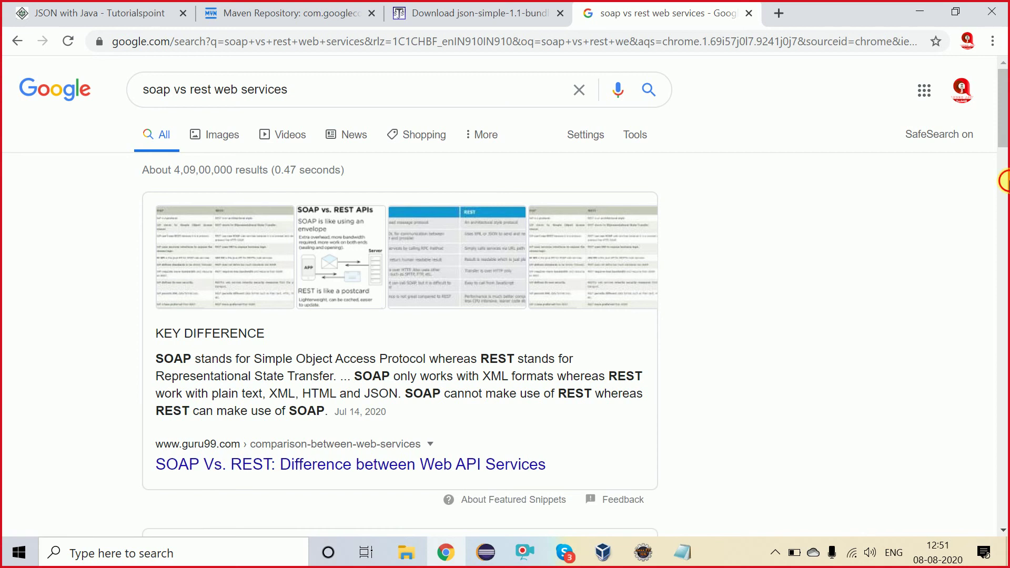
{"action": "left_click", "coordinate": [1002, 180]}
{"action": "left_click_drag", "start_coordinate": [1003, 181], "coordinate": [1003, 218]}
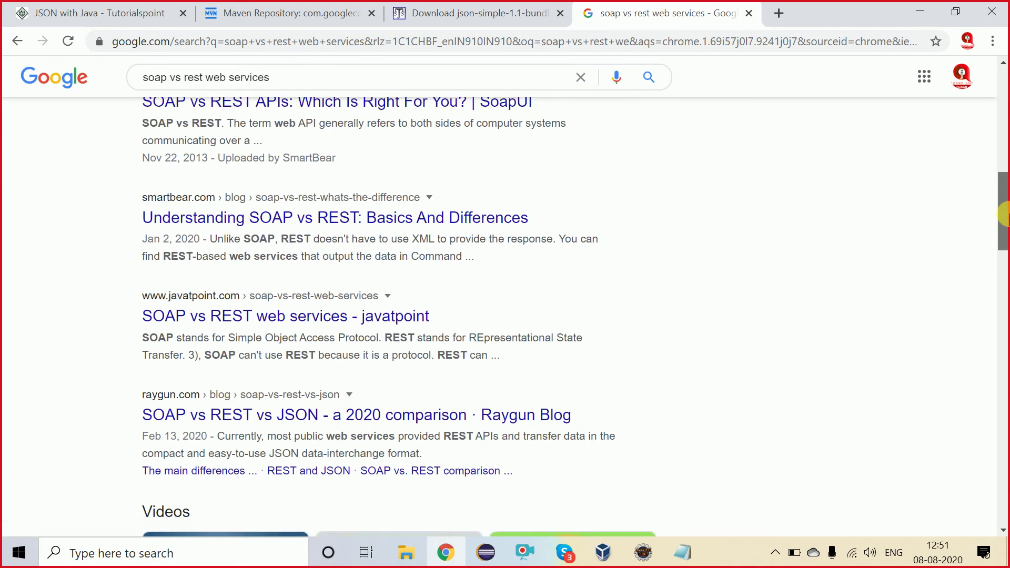
Open the SmartBear and SoapUI results in new tabs and read the SmartBear article.
{"action": "middle_click", "coordinate": [254, 222]}
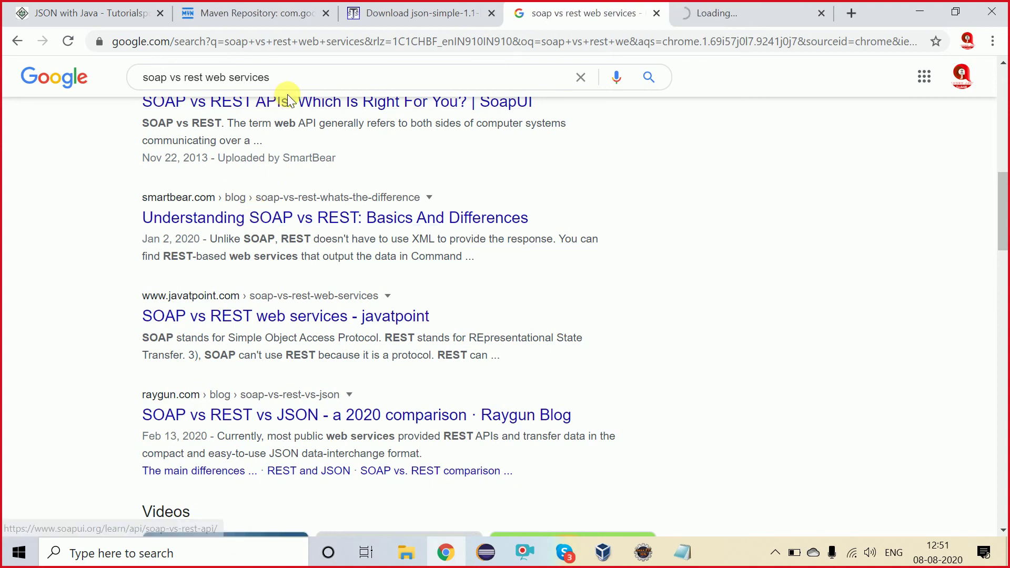
{"action": "left_click", "coordinate": [286, 101], "text": "ctrl"}
{"action": "left_click", "coordinate": [646, 9]}
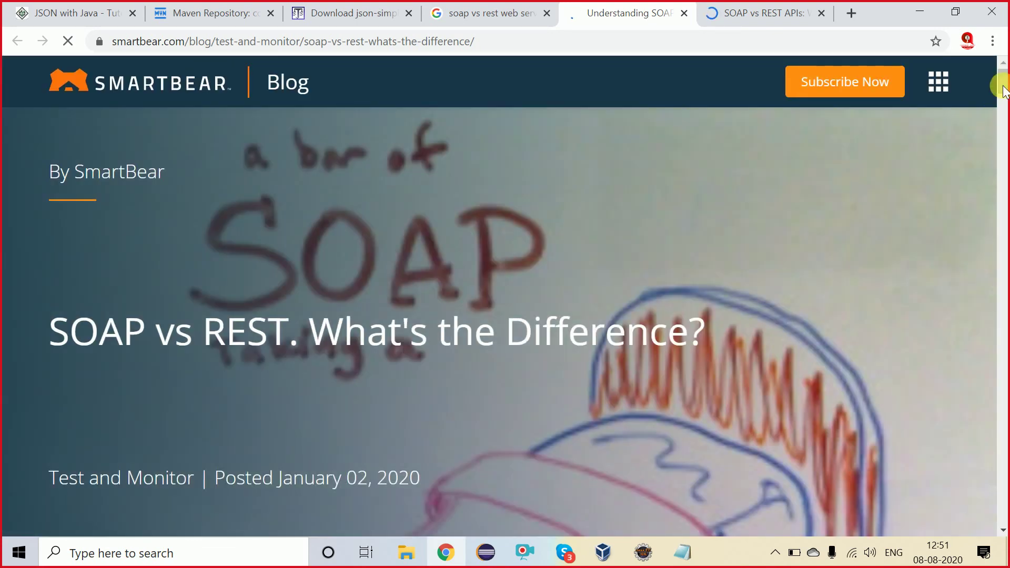
{"action": "left_click_drag", "start_coordinate": [1000, 90], "coordinate": [1003, 114]}
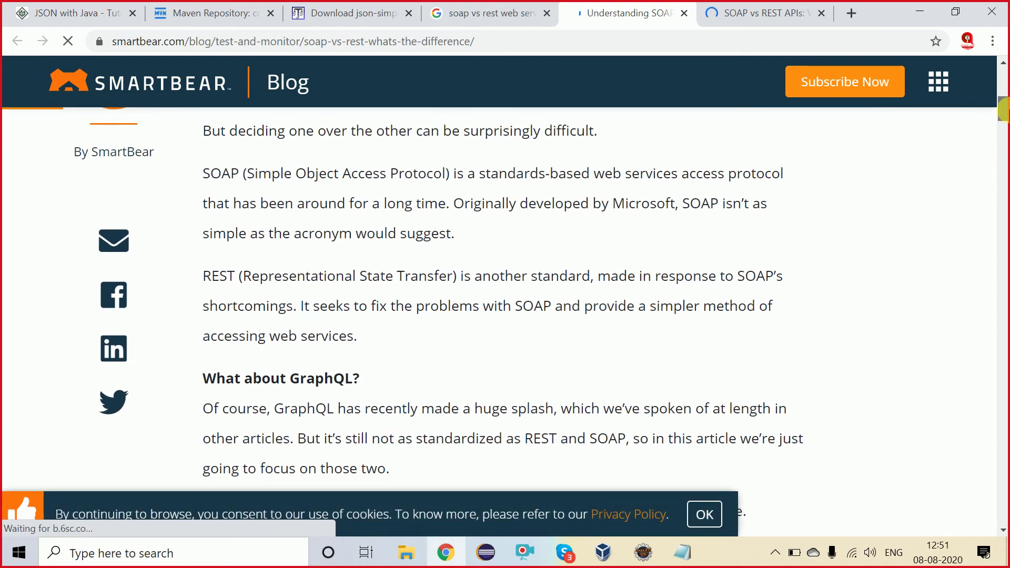
{"action": "scroll", "coordinate": [1003, 118], "scroll_direction": "up", "scroll_amount": 3}
{"action": "scroll", "coordinate": [1003, 127], "scroll_direction": "up", "scroll_amount": 2}
{"action": "left_click_drag", "start_coordinate": [1002, 131], "coordinate": [1002, 173]}
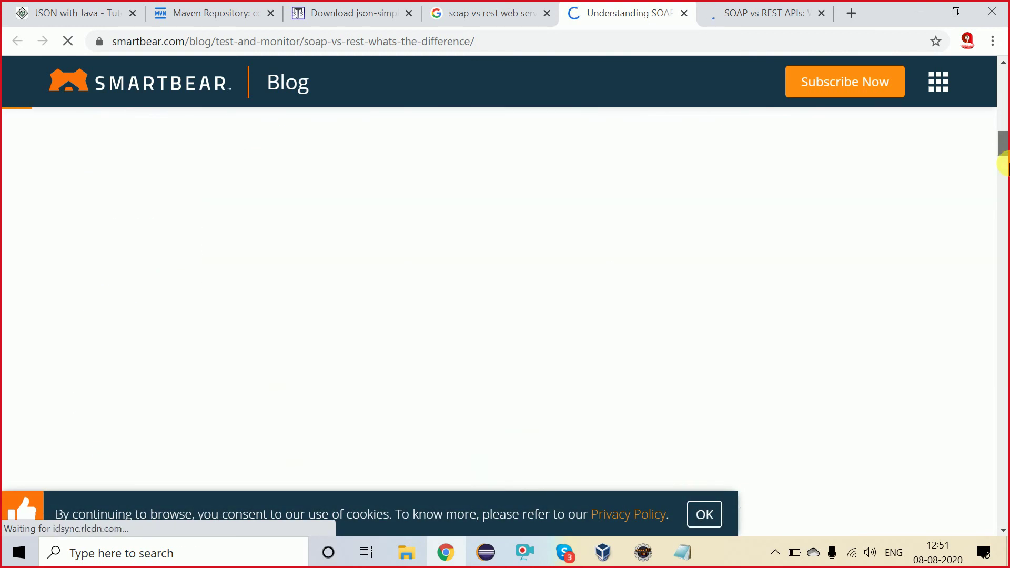
Check the SoapUI page, then open and view the javatpoint SOAP vs REST article.
{"action": "left_click", "coordinate": [505, 13]}
{"action": "left_click", "coordinate": [741, 7]}
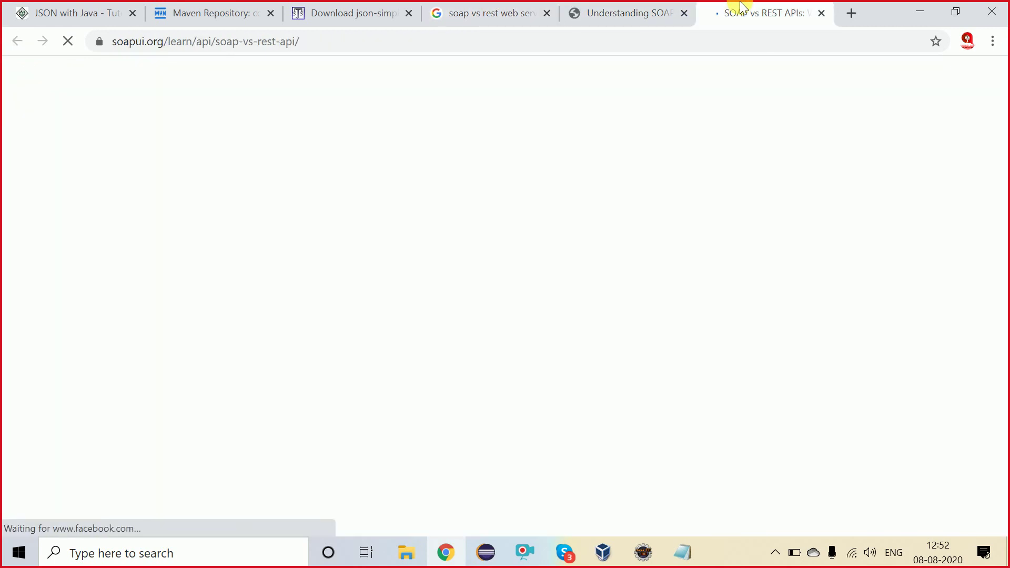
{"action": "left_click", "coordinate": [527, 12]}
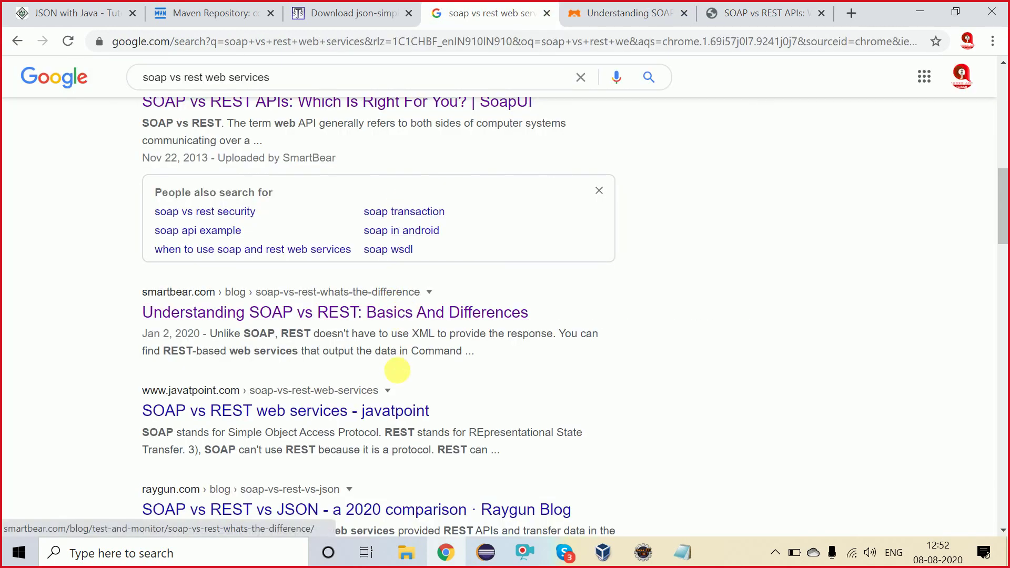
{"action": "middle_click", "coordinate": [388, 412]}
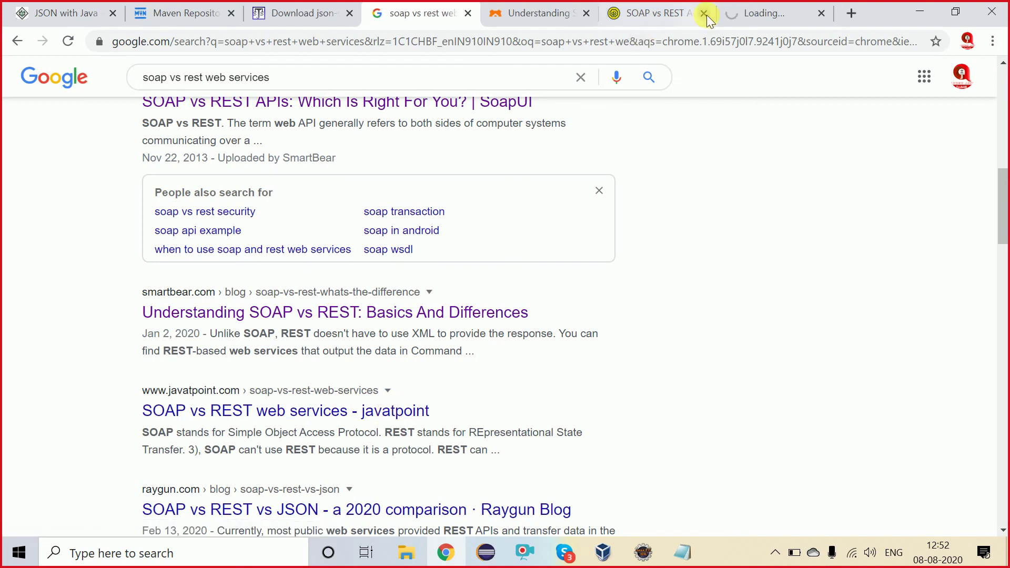
{"action": "left_click", "coordinate": [783, 13]}
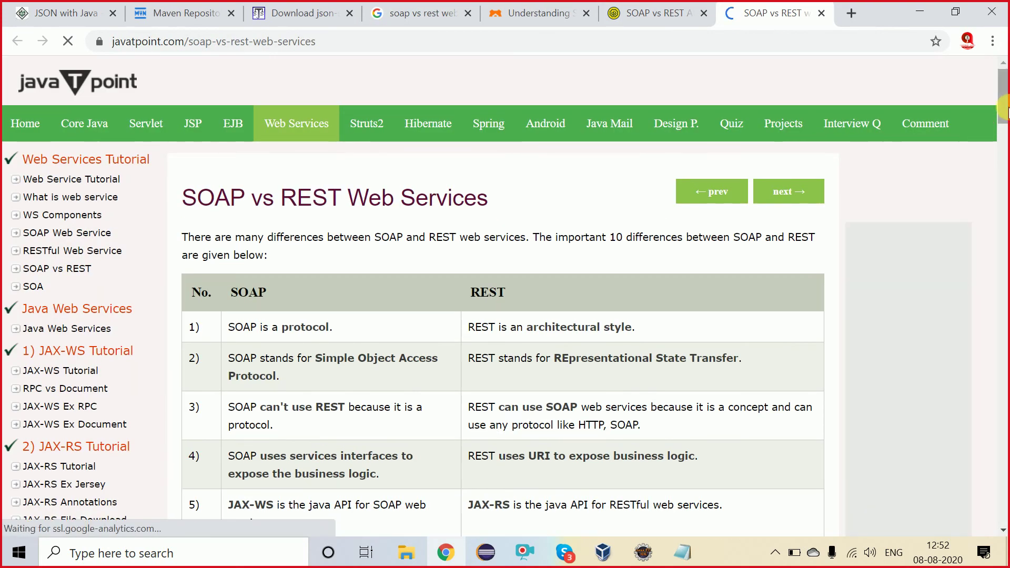
In the javatpoint table, highlight JAX-WS as the SOAP Java API and JAX-RS as the REST Java API.
{"action": "left_click_drag", "start_coordinate": [1002, 104], "coordinate": [1002, 127]}
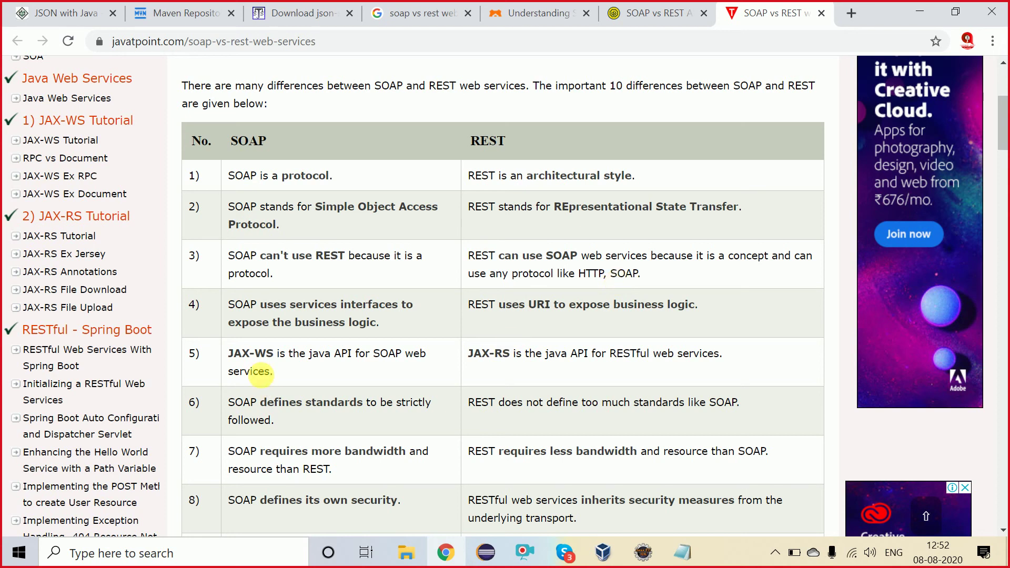
{"action": "left_click_drag", "start_coordinate": [273, 359], "coordinate": [227, 359]}
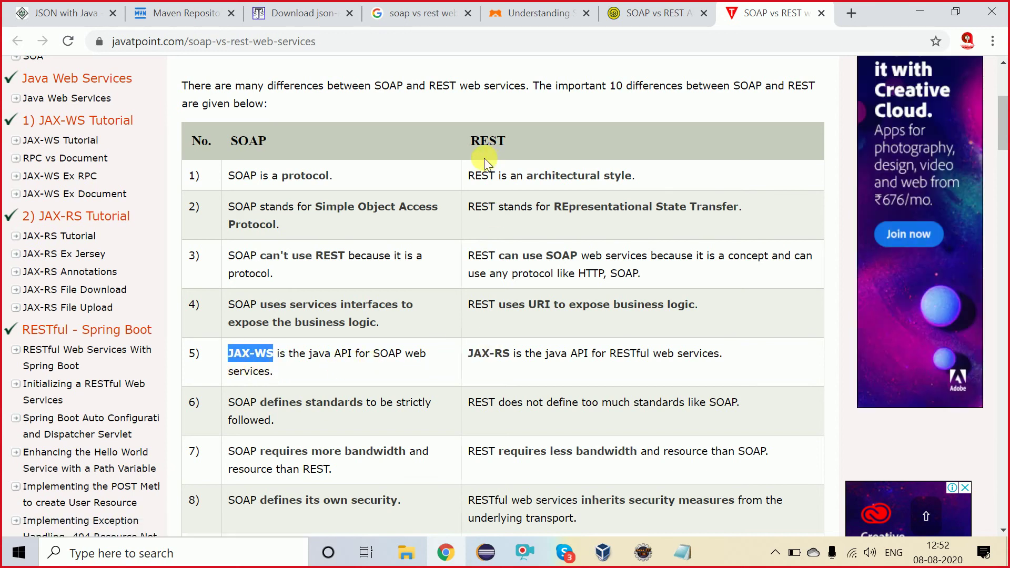
{"action": "left_click_drag", "start_coordinate": [510, 357], "coordinate": [467, 358]}
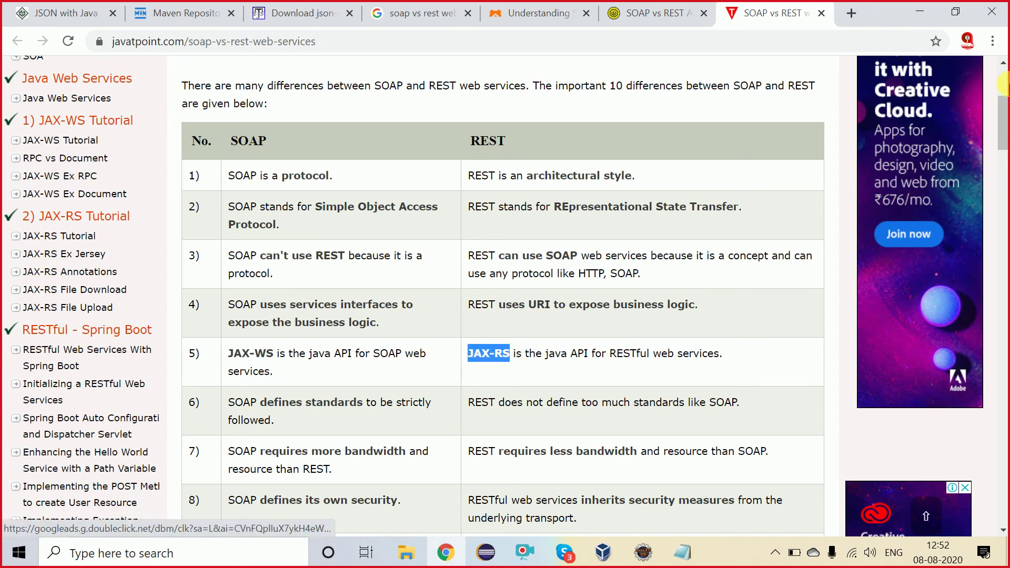
Highlight the SOAP and REST points on bandwidth in row 7 and on security in row 8.
{"action": "scroll", "coordinate": [788, 116], "scroll_direction": "down", "scroll_amount": 2}
{"action": "scroll", "coordinate": [500, 117], "scroll_direction": "down", "scroll_amount": 3}
{"action": "scroll", "coordinate": [500, 117], "scroll_direction": "down", "scroll_amount": 1}
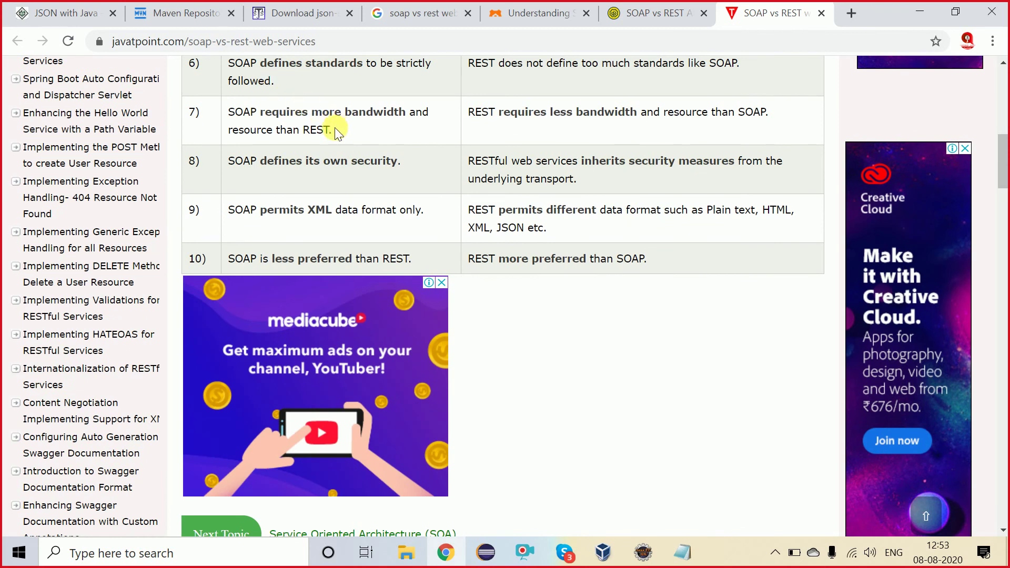
{"action": "mouse_move", "coordinate": [337, 129]}
{"action": "left_mouse_down"}
{"action": "mouse_move", "coordinate": [267, 129]}
{"action": "mouse_move", "coordinate": [227, 109]}
{"action": "left_mouse_up"}
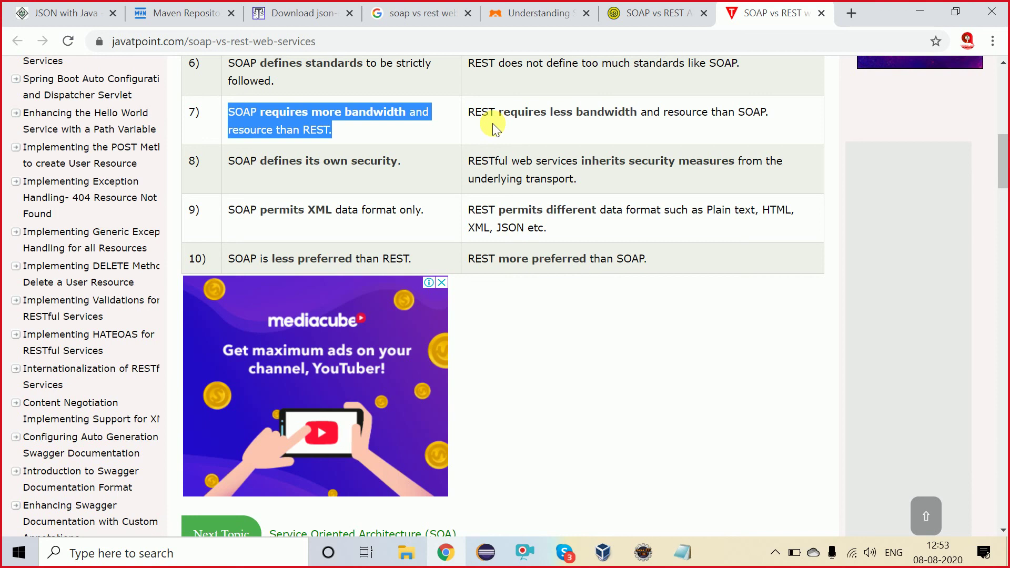
{"action": "left_click_drag", "start_coordinate": [492, 124], "coordinate": [466, 114]}
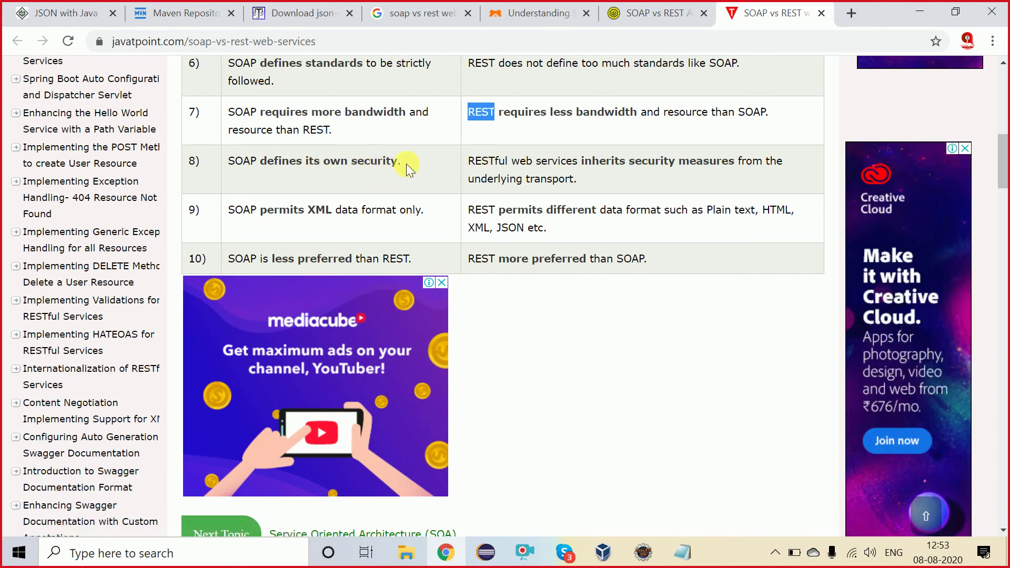
{"action": "left_click_drag", "start_coordinate": [403, 163], "coordinate": [340, 162]}
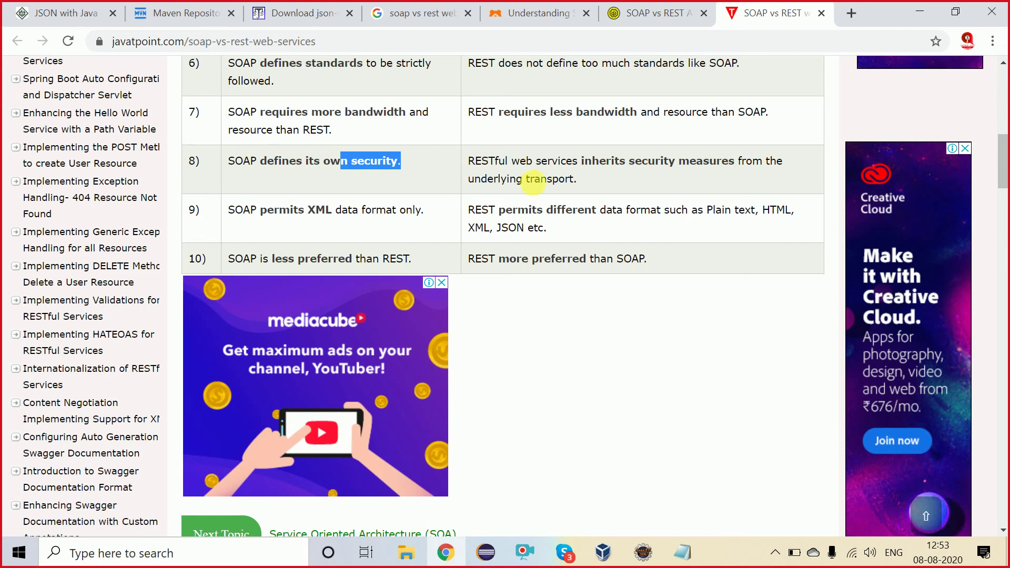
{"action": "left_click_drag", "start_coordinate": [579, 179], "coordinate": [474, 174]}
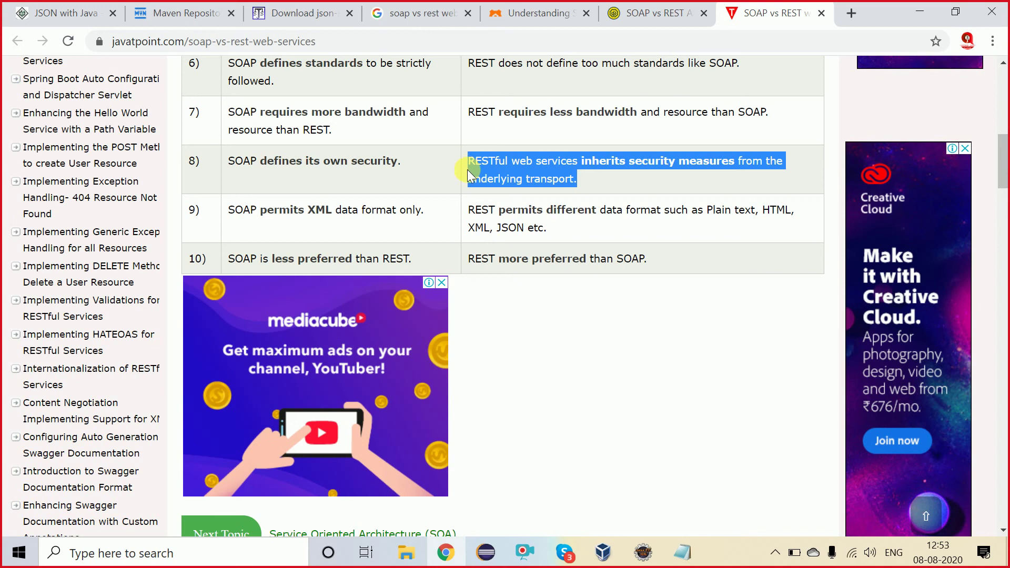
{"action": "right_click", "coordinate": [341, 217]}
{"action": "left_click", "coordinate": [582, 213]}
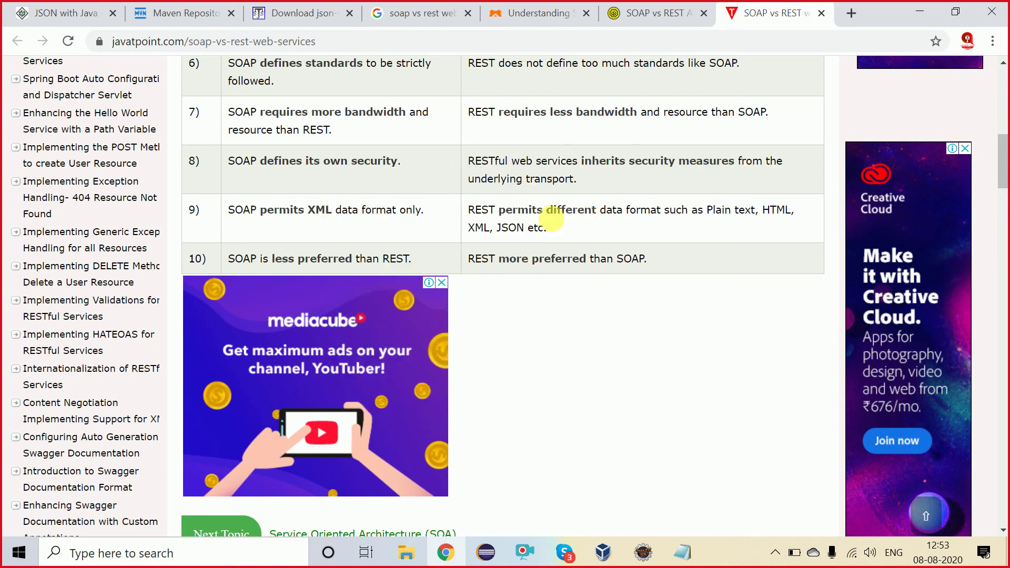
Read SoapUI's 'SOAP vs REST 101' article, then minimize Chrome and return to line 9 of the notes.
{"action": "left_click", "coordinate": [663, 6]}
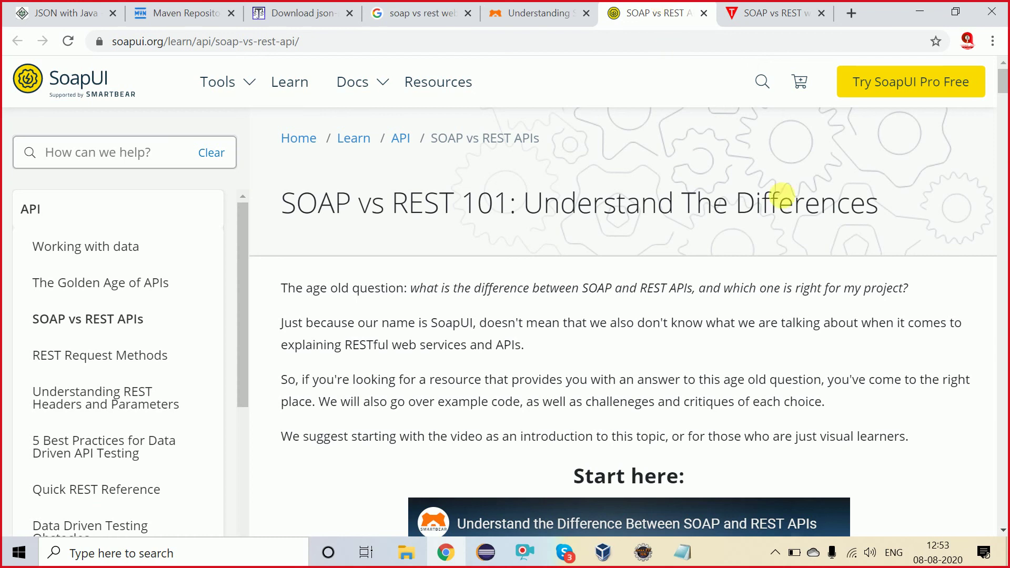
{"action": "left_click_drag", "start_coordinate": [1005, 91], "coordinate": [1003, 182]}
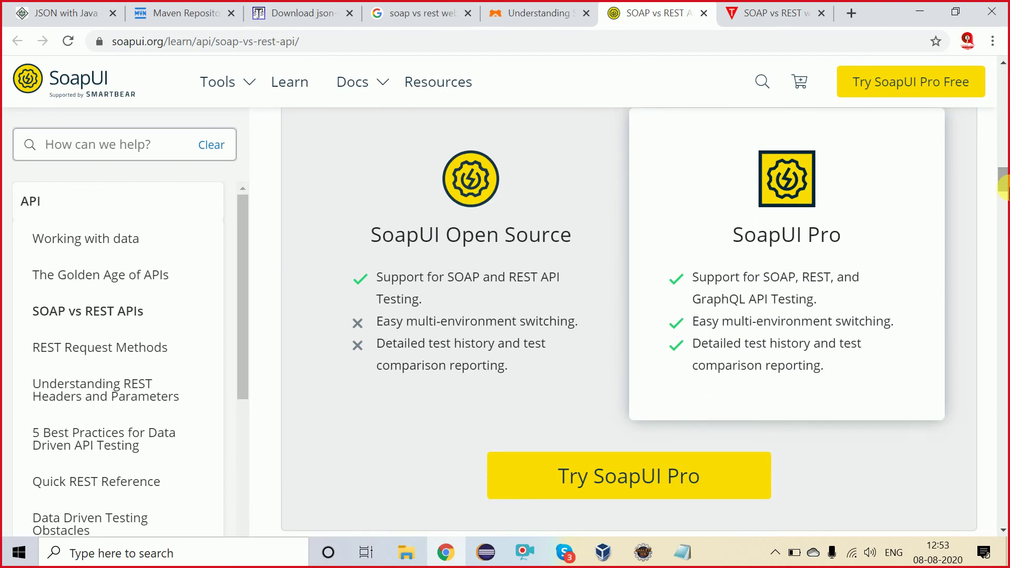
{"action": "left_click", "coordinate": [927, 12]}
{"action": "left_click", "coordinate": [636, 209]}
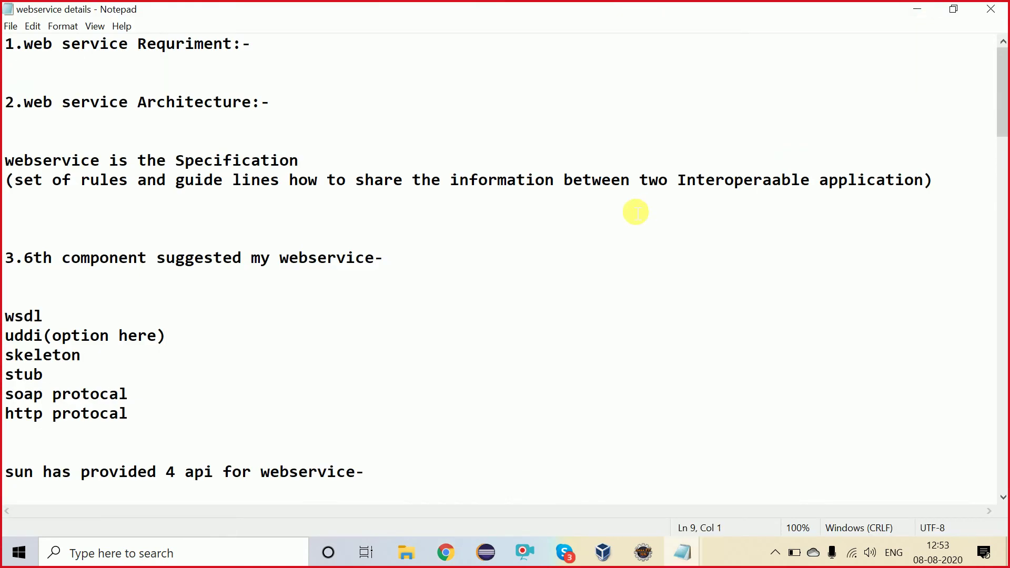
{"action": "key", "text": "Up"}
{"action": "key", "text": "Up"}
{"action": "key", "text": "Up"}
{"action": "key", "text": "Up"}
{"action": "key", "text": "Up"}
{"action": "key", "text": "Up"}
{"action": "key", "text": "shift+Down"}
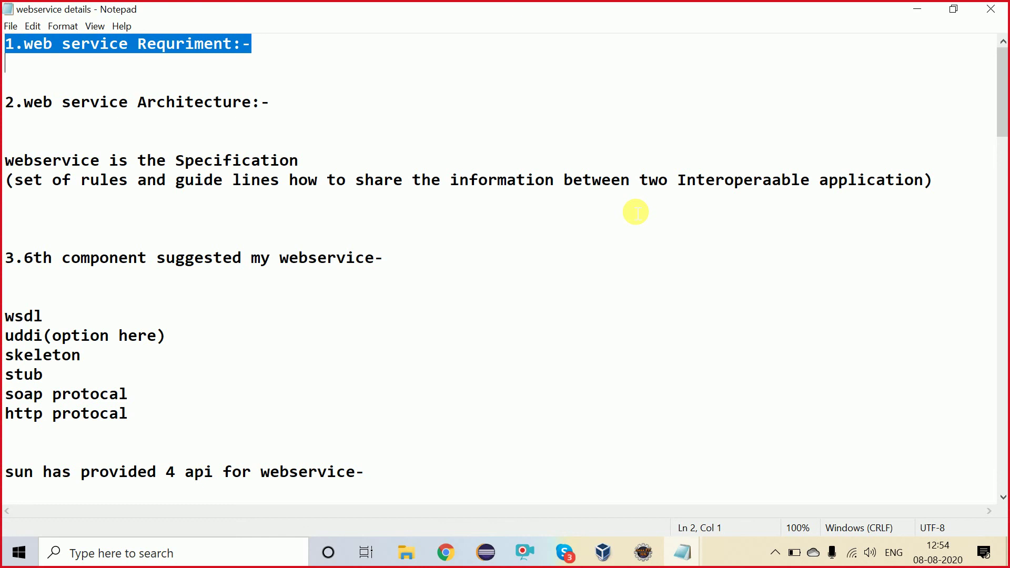
{"action": "key", "text": "Down"}
{"action": "key", "text": "Down"}
{"action": "key", "text": "shift+Down"}
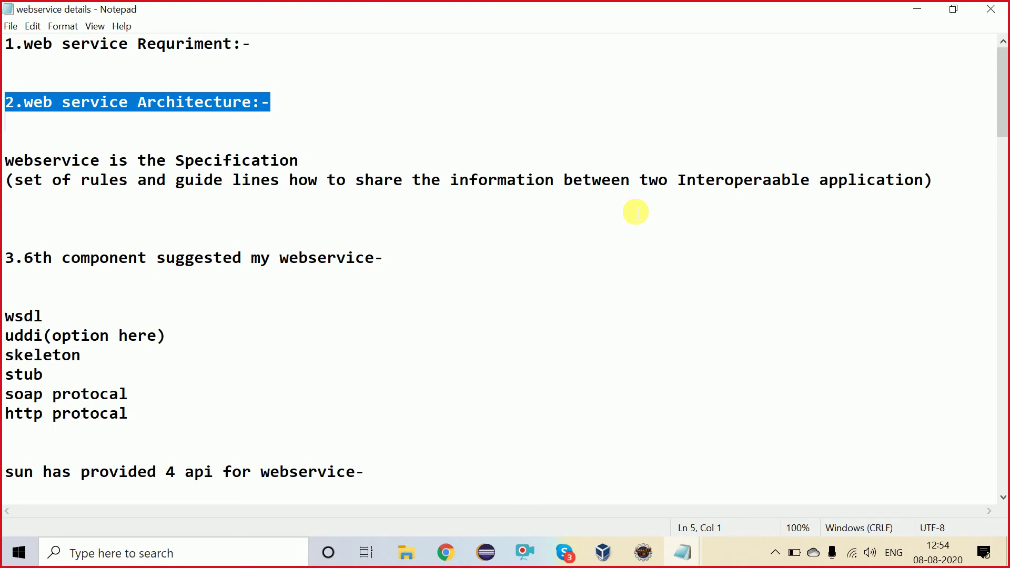
{"action": "key", "text": "Down"}
{"action": "key", "text": "Down"}
{"action": "key", "text": "Down"}
{"action": "key", "text": "Down"}
{"action": "key", "text": "Down"}
{"action": "key", "text": "Down"}
{"action": "key", "text": "Down"}
{"action": "key", "text": "Down"}
{"action": "key", "text": "shift+Up"}
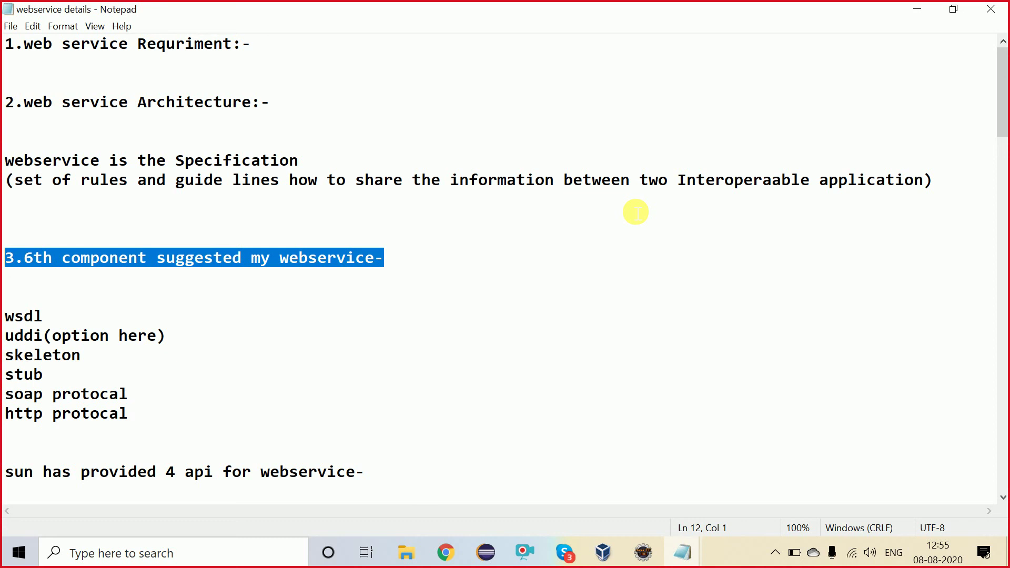
{"action": "key", "text": "Down"}
{"action": "key", "text": "Down"}
{"action": "key", "text": "Down"}
{"action": "key", "text": "Down"}
{"action": "key", "text": "Down"}
{"action": "key", "text": "Down"}
{"action": "key", "text": "Down"}
{"action": "key", "text": "Down"}
{"action": "key", "text": "Down"}
{"action": "key", "text": "Down"}
{"action": "key", "text": "Down"}
{"action": "key", "text": "Down"}
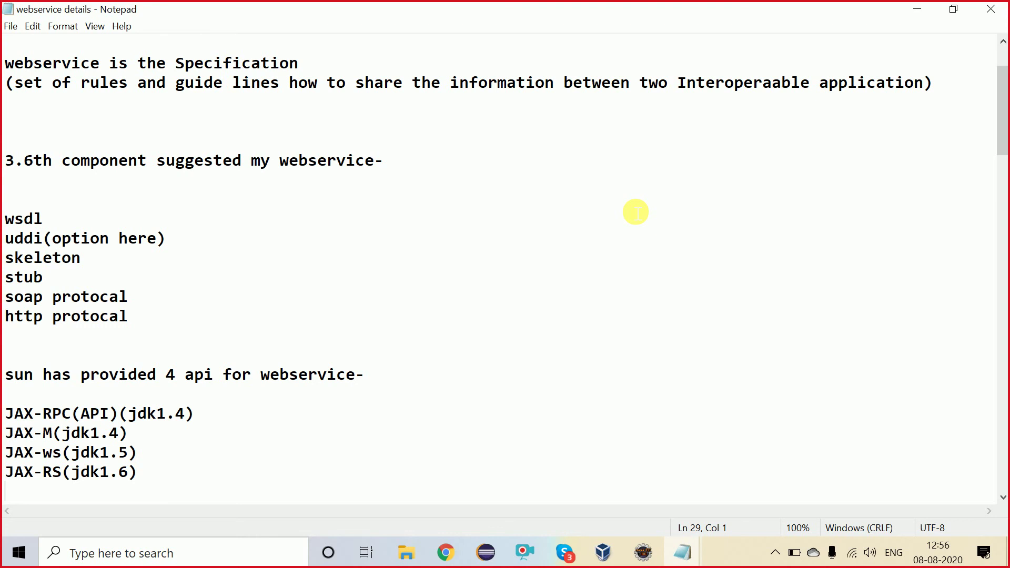
{"action": "key", "text": "Up"}
{"action": "key", "text": "Up"}
{"action": "key", "text": "Up"}
{"action": "key", "text": "Up"}
{"action": "key", "text": "Up"}
{"action": "key", "text": "Up"}
{"action": "key", "text": "Up"}
{"action": "key", "text": "Up"}
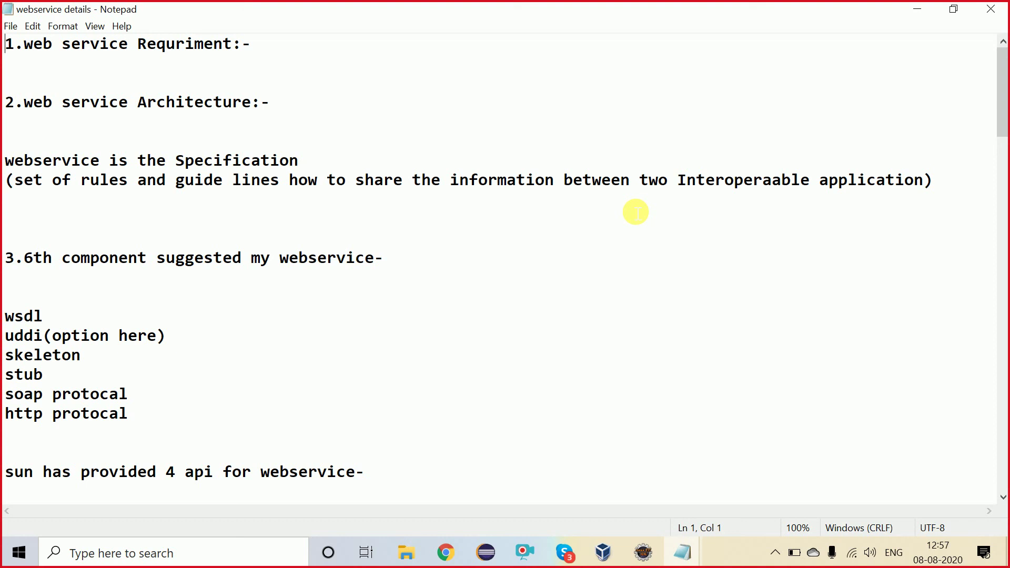
{"action": "key", "text": "Down"}
{"action": "key", "text": "Down"}
{"action": "key", "text": "Down"}
{"action": "key", "text": "Down"}
{"action": "key", "text": "Down"}
{"action": "key", "text": "Down"}
{"action": "key", "text": "Down"}
{"action": "key", "text": "Down"}
{"action": "key", "text": "Down"}
{"action": "key", "text": "Down"}
{"action": "key", "text": "Down"}
{"action": "key", "text": "Down"}
{"action": "key", "text": "Down"}
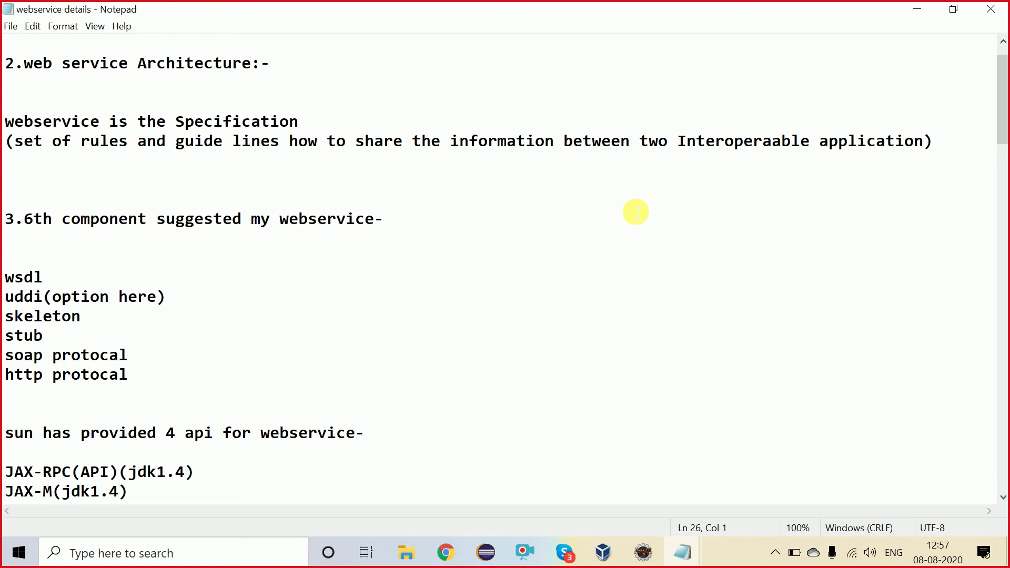
{"action": "key", "text": "Down"}
{"action": "key", "text": "Down"}
{"action": "key", "text": "Down"}
{"action": "key", "text": "Down"}
{"action": "key", "text": "Down"}
{"action": "key", "text": "Up"}
{"action": "key", "text": "Up"}
{"action": "key", "text": "Down"}
{"action": "key", "text": "shift+End"}
{"action": "key", "text": "Delete"}
{"action": "key", "text": "Down"}
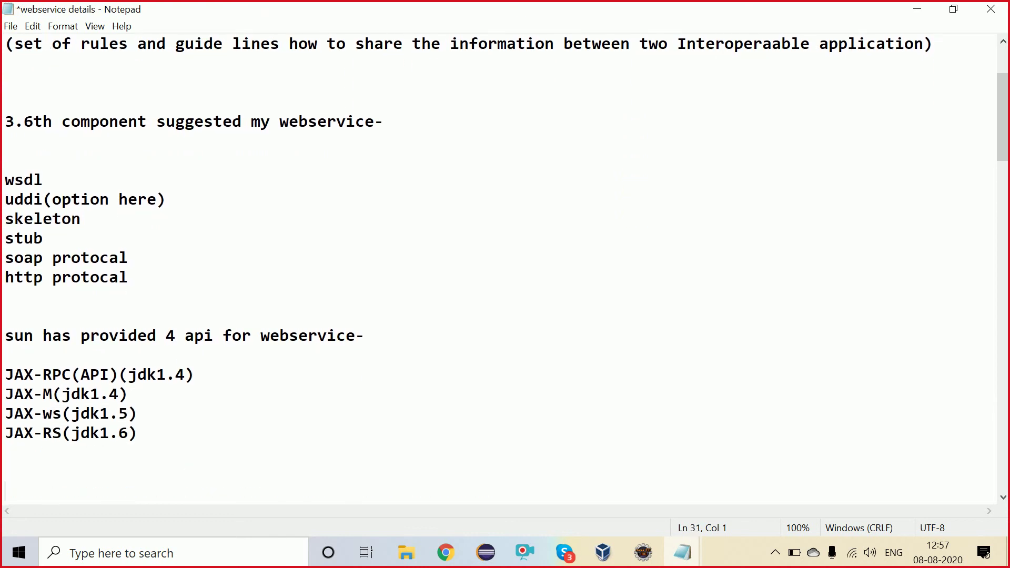
{"action": "key", "text": "Up"}
{"action": "key", "text": "Up"}
{"action": "key", "text": "Up"}
{"action": "key", "text": "Up"}
{"action": "key", "text": "Up"}
{"action": "key", "text": "Up"}
{"action": "key", "text": "Up"}
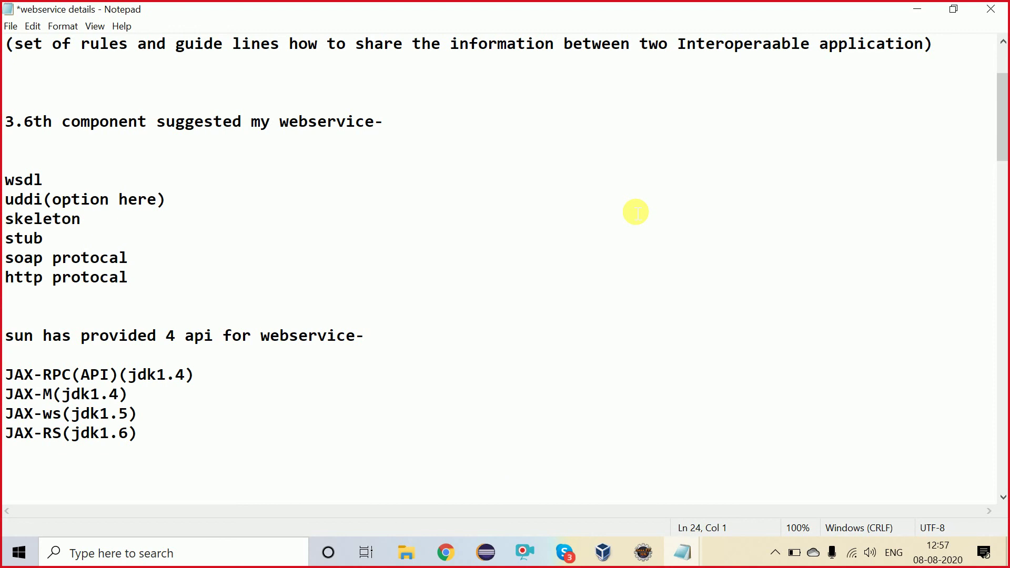
{"action": "key", "text": "Down"}
{"action": "key", "text": "shift+Down"}
{"action": "key", "text": "shift+Left"}
{"action": "key", "text": "shift+Left"}
{"action": "key", "text": "shift+Left"}
{"action": "key", "text": "shift+Left"}
{"action": "key", "text": "shift+Left"}
{"action": "key", "text": "shift+Left"}
{"action": "key", "text": "shift+Right"}
{"action": "key", "text": "shift+Right"}
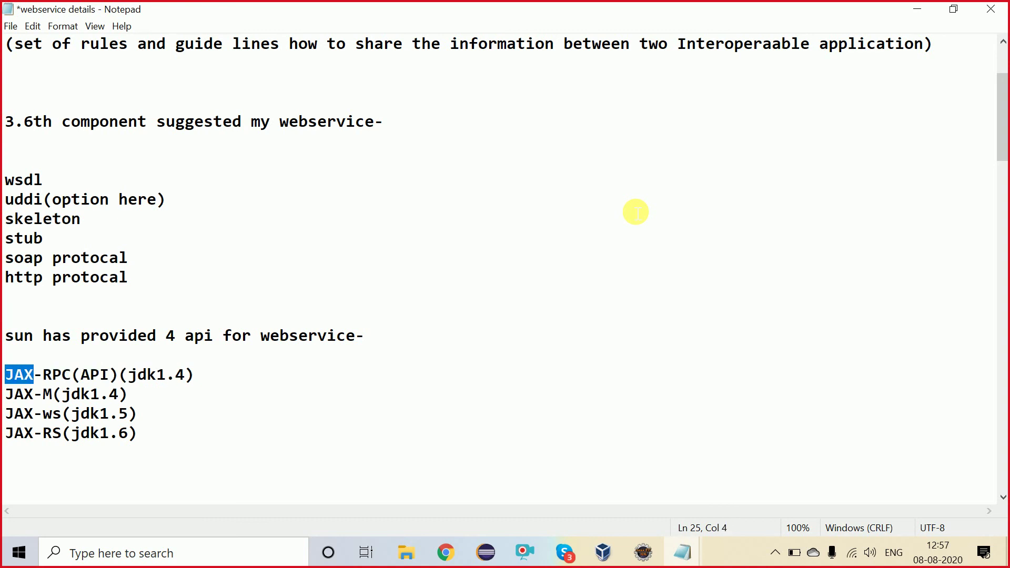
Select the JAX-M(jdk1.4) line, then the JAX-ws(jdk1.5) line, in the API list.
{"action": "key", "text": "shift+Right"}
{"action": "key", "text": "shift+Right"}
{"action": "key", "text": "shift+Right"}
{"action": "key", "text": "shift+Right"}
{"action": "key", "text": "shift+Right"}
{"action": "key", "text": "shift+Right"}
{"action": "key", "text": "shift+Right"}
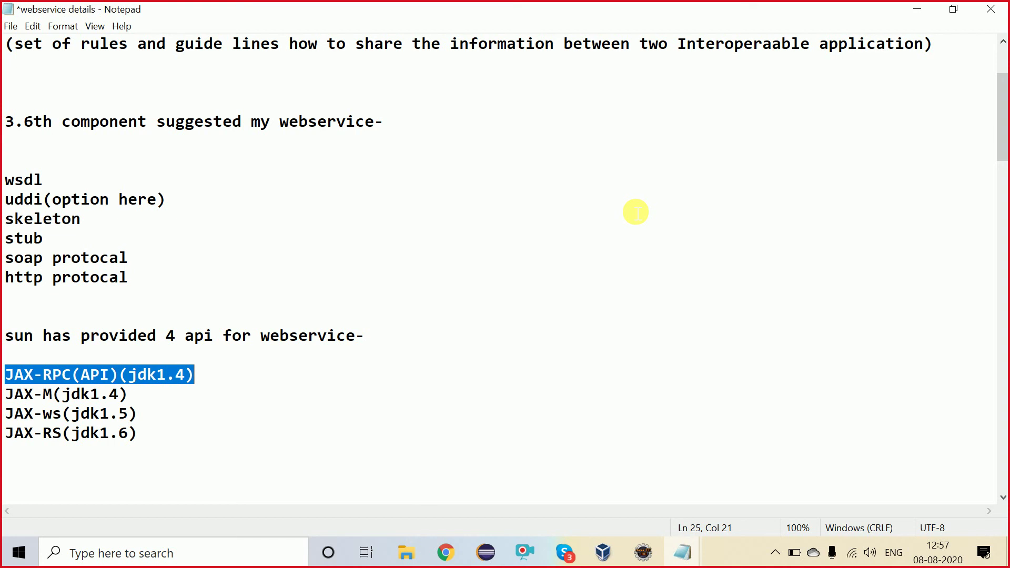
{"action": "key", "text": "Down"}
{"action": "key", "text": "shift+Left"}
{"action": "key", "text": "shift+Left"}
{"action": "key", "text": "shift+Left"}
{"action": "key", "text": "shift+Left"}
{"action": "key", "text": "shift+Left"}
{"action": "key", "text": "shift+Left"}
{"action": "key", "text": "shift+Left"}
{"action": "key", "text": "shift+Left"}
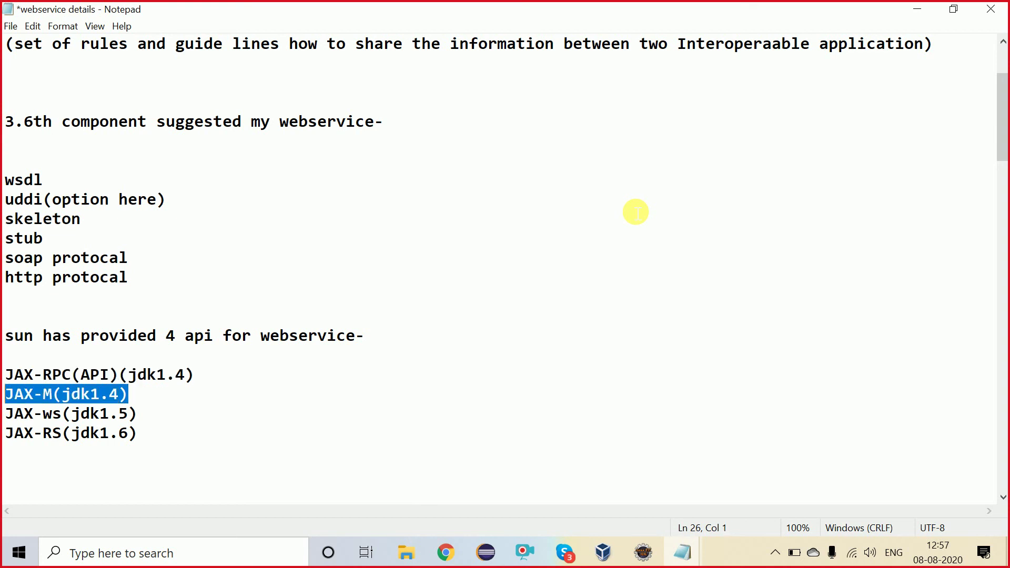
{"action": "key", "text": "Down"}
{"action": "key", "text": "shift+Down"}
{"action": "key", "text": "Up"}
{"action": "key", "text": "Up"}
{"action": "key", "text": "shift+Down"}
{"action": "key", "text": "Down"}
{"action": "key", "text": "Up"}
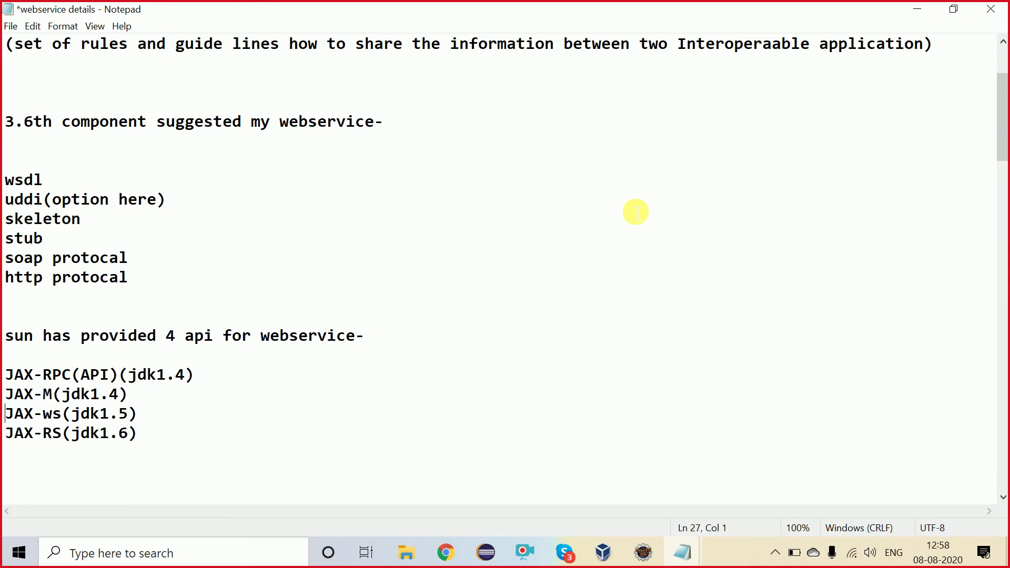
{"action": "key", "text": "shift+Down"}
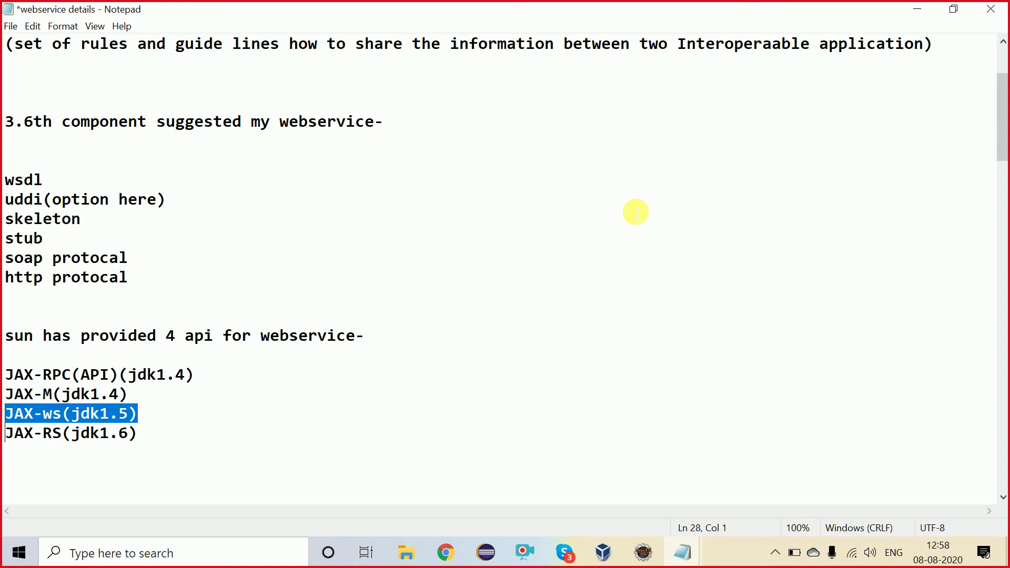
Undo the stray 'WZZ' typed over the JAX-ws(jdk1.5) line and save the notes.
{"action": "type", "text": "W"}
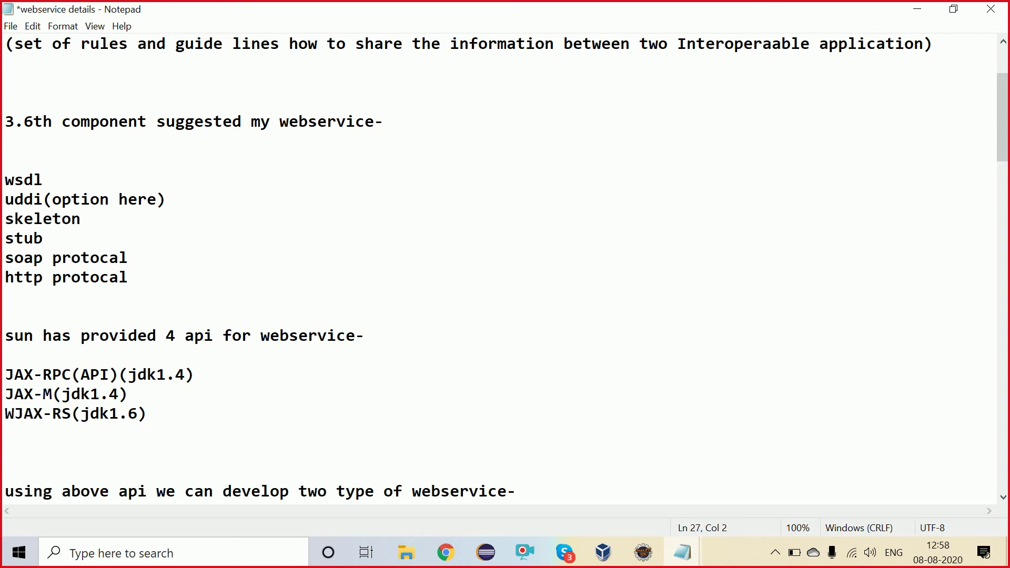
{"action": "type", "text": "Z"}
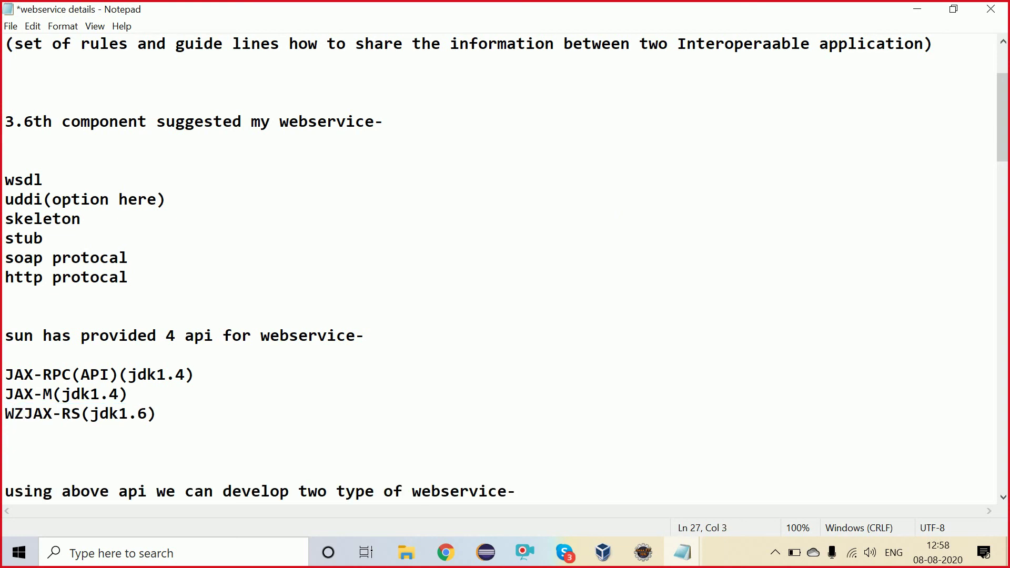
{"action": "type", "text": "Z"}
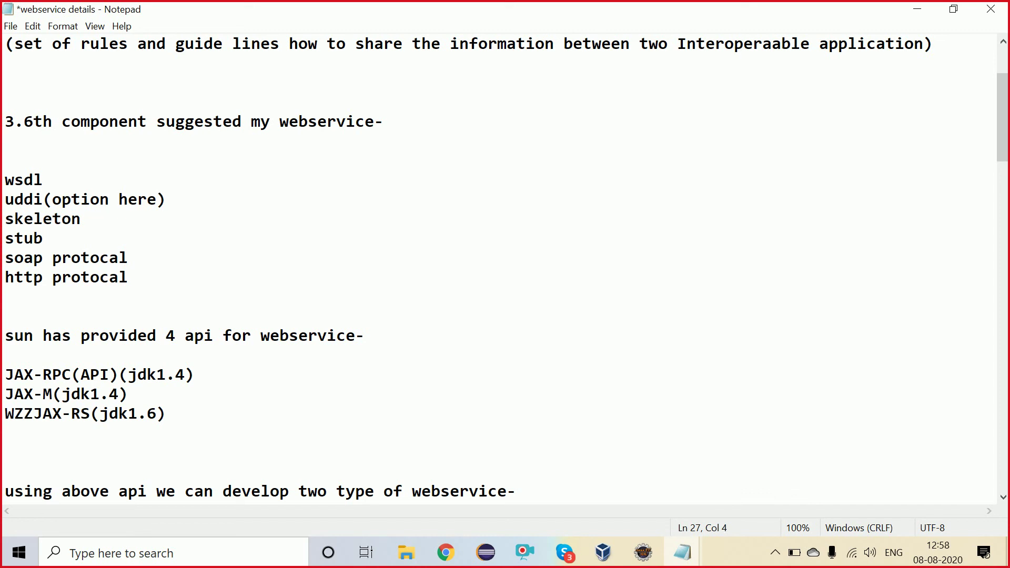
{"action": "key", "text": "ctrl+z"}
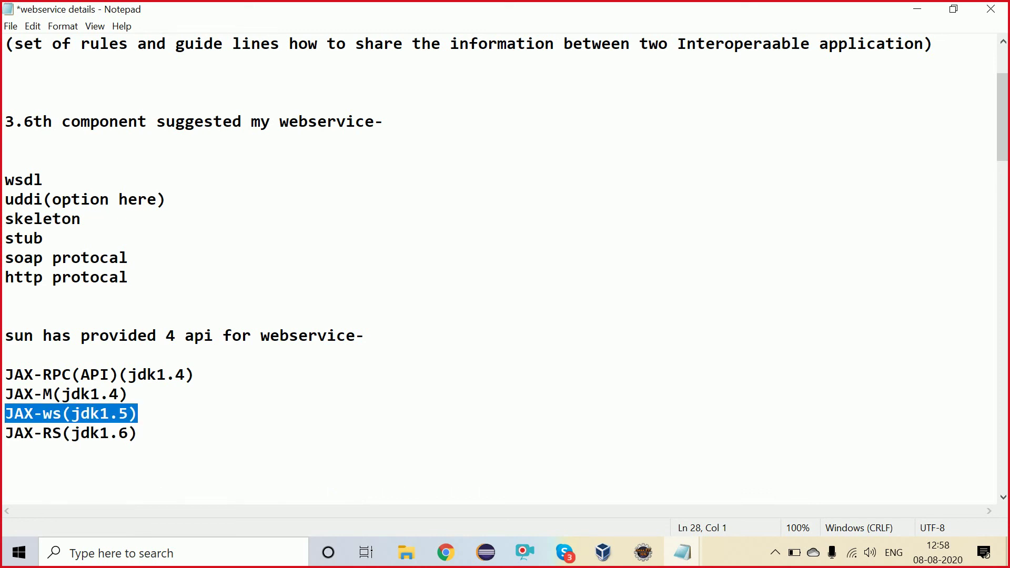
{"action": "key", "text": "ctrl+s"}
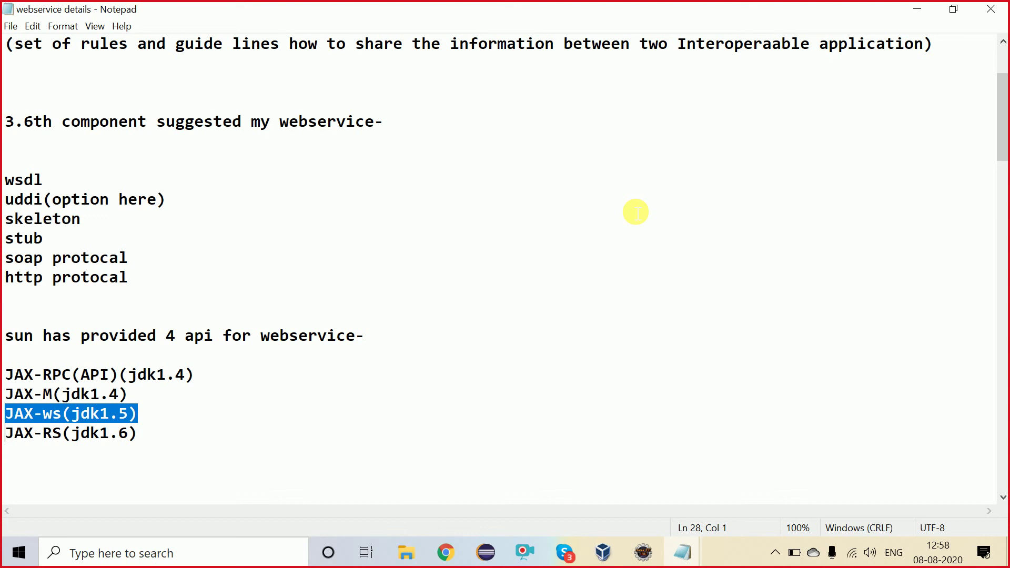
Select all four JAX API lines, then clear the selection below the list.
{"action": "key", "text": "Down"}
{"action": "key", "text": "Down"}
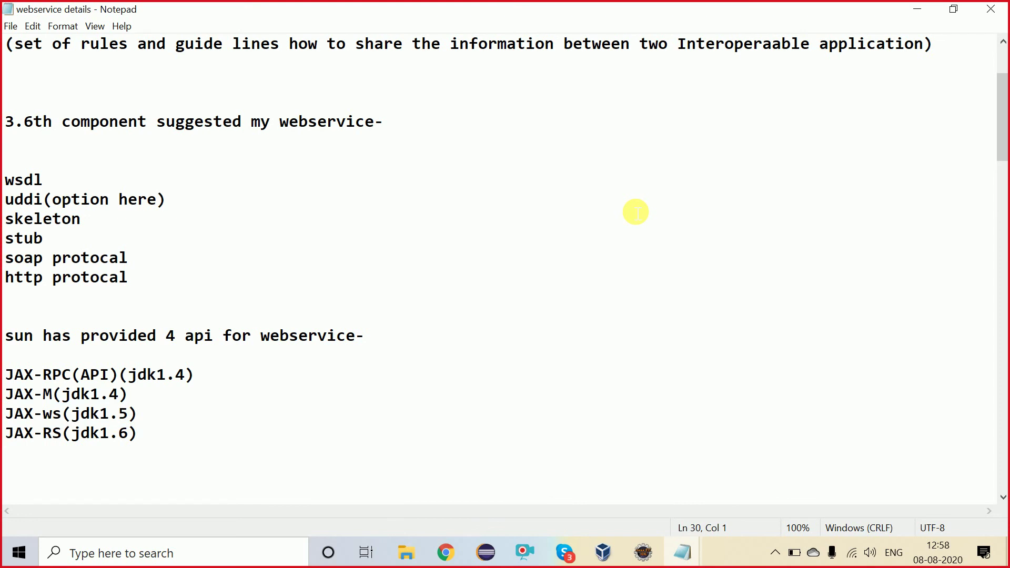
{"action": "key", "text": "shift+Up"}
{"action": "key", "text": "shift+Up"}
{"action": "key", "text": "shift+Up"}
{"action": "key", "text": "shift+Up"}
{"action": "key", "text": "shift+Up"}
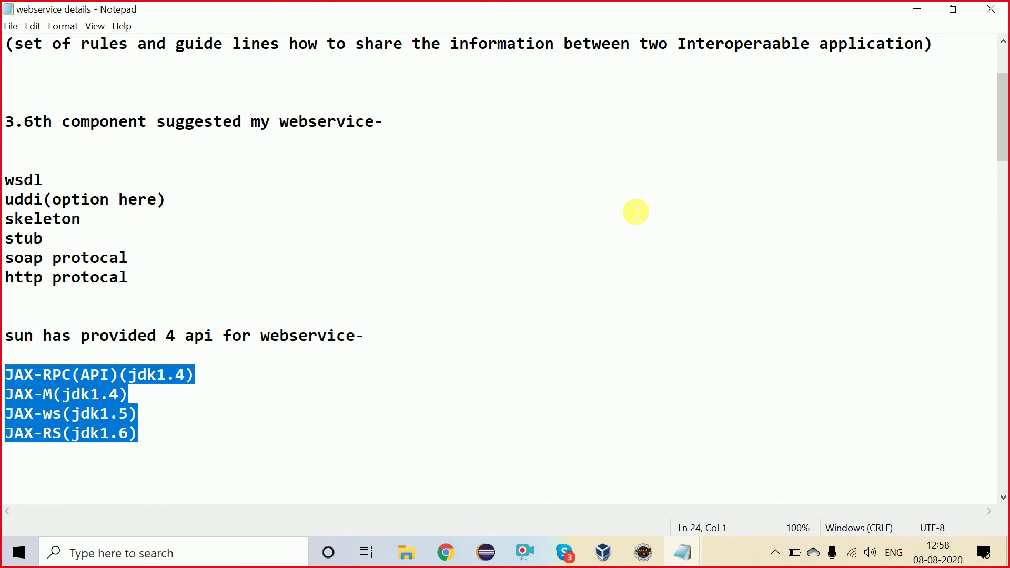
{"action": "key", "text": "Down"}
{"action": "key", "text": "Down"}
{"action": "key", "text": "Down"}
{"action": "key", "text": "Down"}
{"action": "key", "text": "Down"}
{"action": "key", "text": "Down"}
{"action": "key", "text": "Down"}
{"action": "key", "text": "Down"}
{"action": "key", "text": "Down"}
{"action": "key", "text": "Down"}
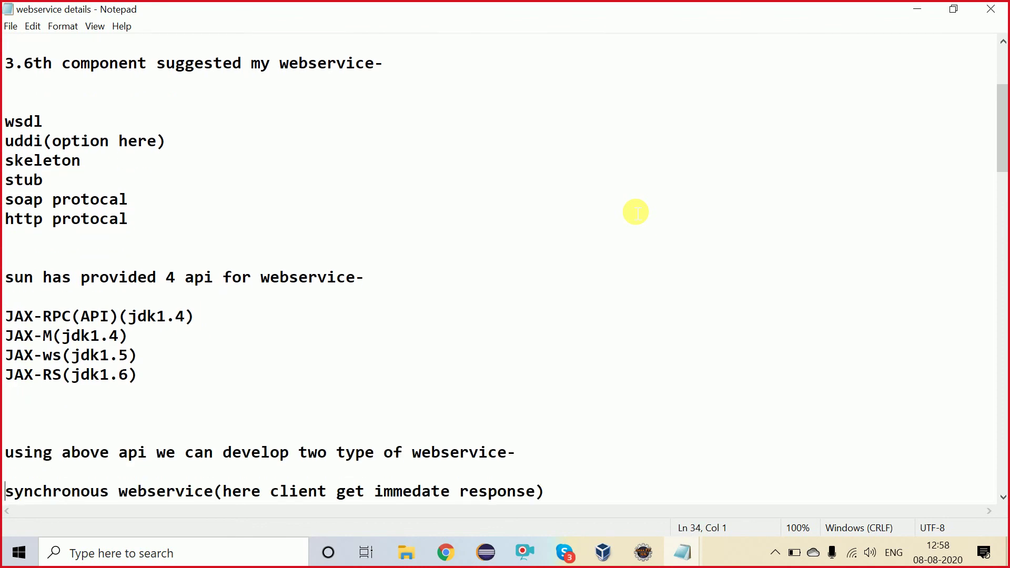
{"action": "key", "text": "Down"}
{"action": "key", "text": "Down"}
{"action": "key", "text": "Up"}
{"action": "key", "text": "Up"}
{"action": "key", "text": "Up"}
{"action": "key", "text": "Up"}
{"action": "key", "text": "Up"}
{"action": "key", "text": "Down"}
{"action": "key", "text": "Down"}
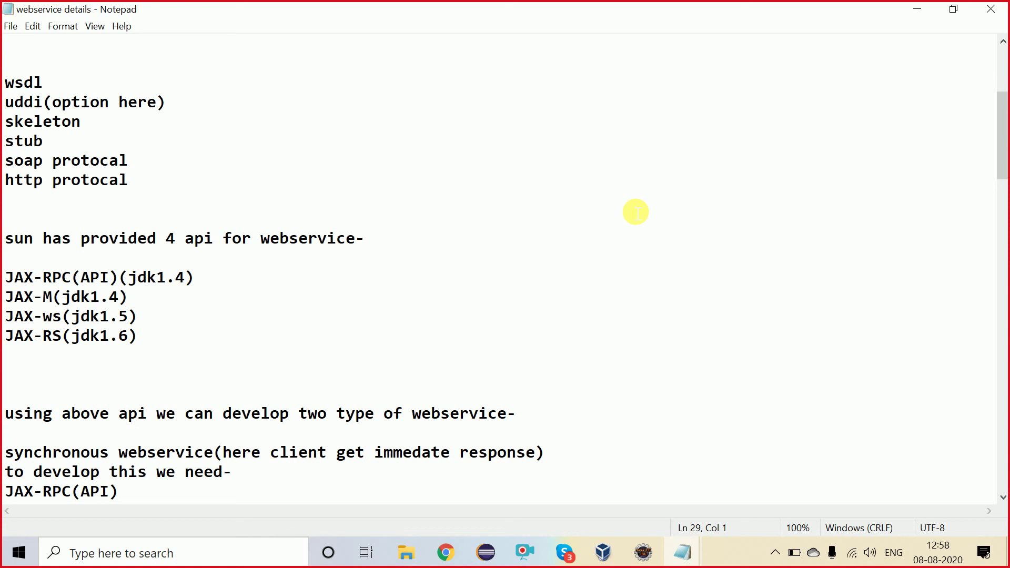
{"action": "key", "text": "shift+Up"}
{"action": "key", "text": "shift+Up"}
{"action": "key", "text": "shift+Up"}
{"action": "key", "text": "shift+Up"}
{"action": "key", "text": "Left"}
{"action": "key", "text": "Down"}
{"action": "key", "text": "Down"}
{"action": "key", "text": "Down"}
{"action": "key", "text": "Down"}
{"action": "key", "text": "Down"}
{"action": "key", "text": "Down"}
{"action": "key", "text": "Down"}
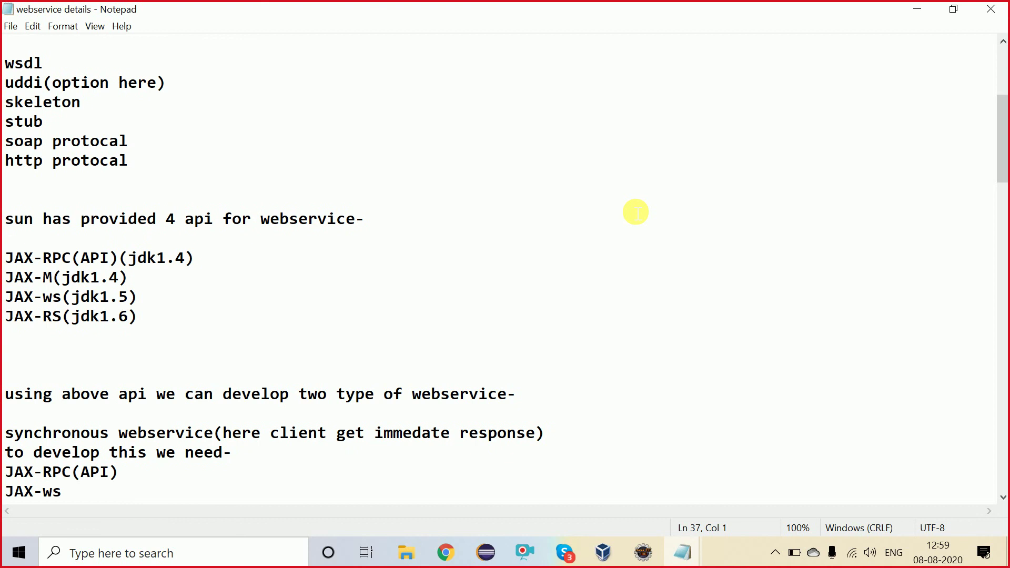
{"action": "key", "text": "Down"}
{"action": "key", "text": "Down"}
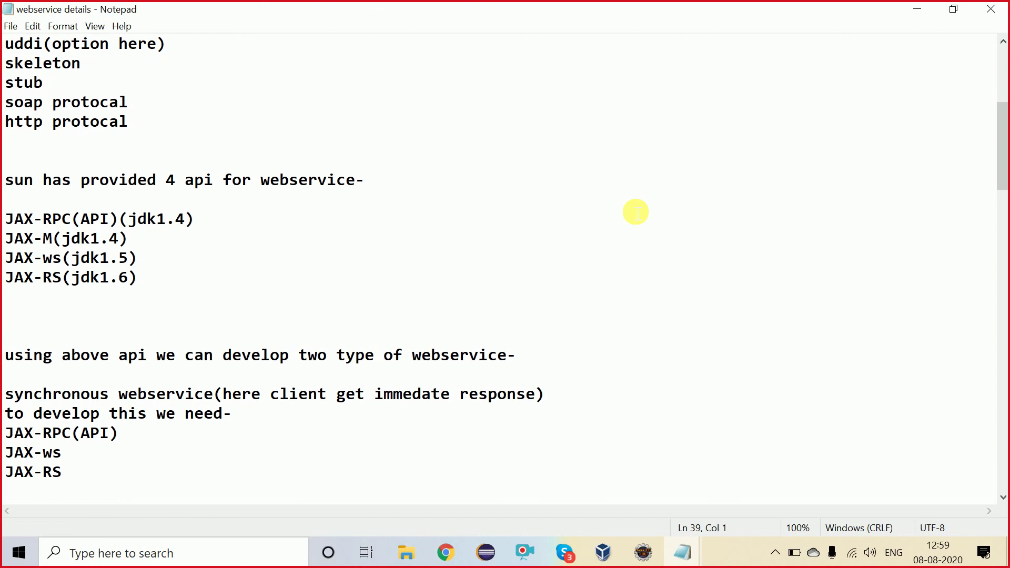
{"action": "key", "text": "Up"}
{"action": "key", "text": "Up"}
{"action": "key", "text": "Up"}
{"action": "key", "text": "Up"}
{"action": "key", "text": "Up"}
{"action": "key", "text": "Up"}
{"action": "key", "text": "Up"}
{"action": "key", "text": "shift+Down"}
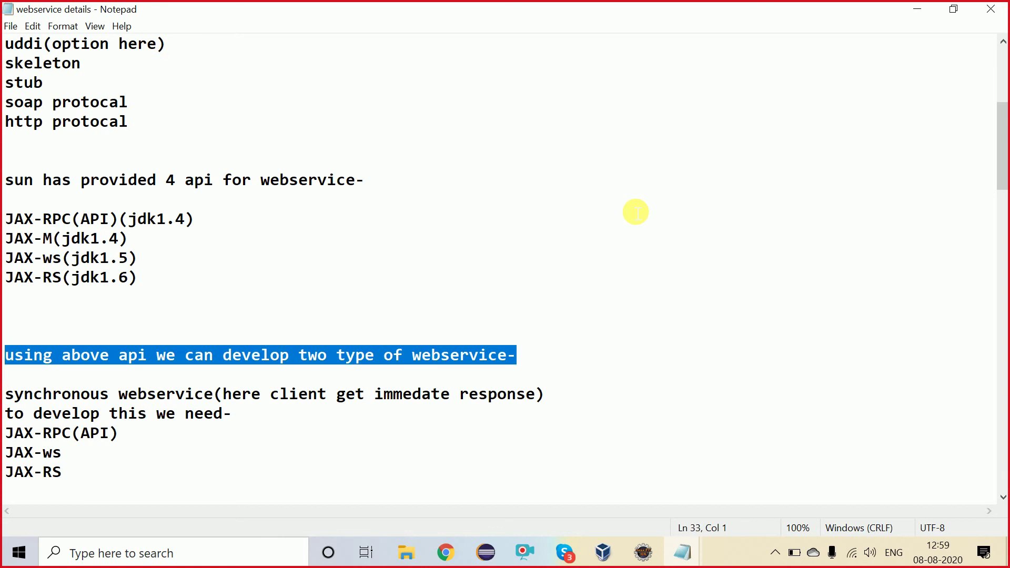
{"action": "key", "text": "Down"}
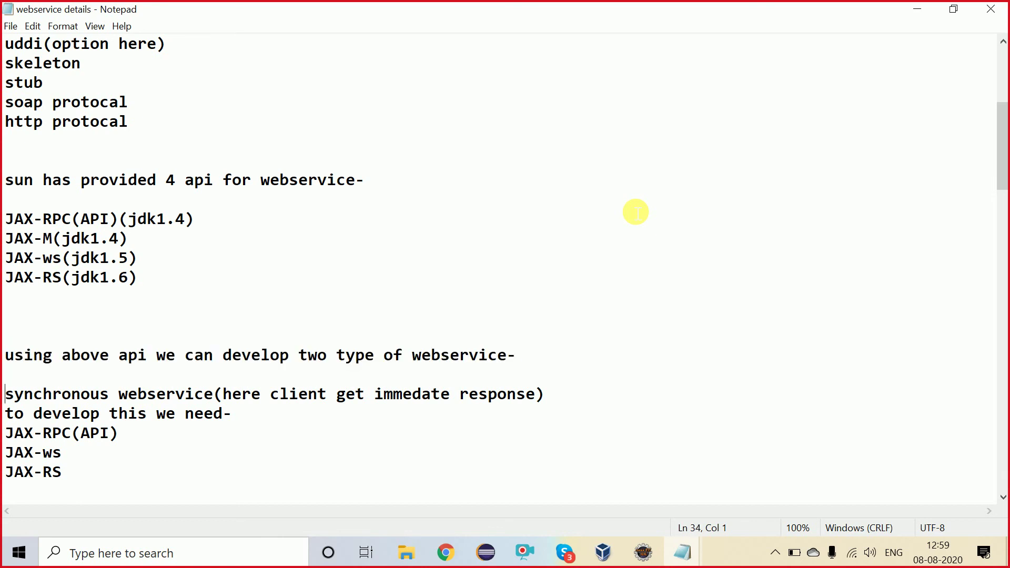
{"action": "key", "text": "shift+Down"}
{"action": "key", "text": "shift+Down"}
{"action": "key", "text": "Down"}
{"action": "key", "text": "Down"}
{"action": "key", "text": "Down"}
{"action": "key", "text": "Down"}
{"action": "key", "text": "Down"}
{"action": "key", "text": "Down"}
{"action": "key", "text": "Down"}
{"action": "key", "text": "Down"}
{"action": "key", "text": "Up"}
{"action": "key", "text": "Up"}
{"action": "key", "text": "Up"}
{"action": "key", "text": "Up"}
{"action": "key", "text": "Up"}
{"action": "key", "text": "Up"}
{"action": "key", "text": "Up"}
{"action": "key", "text": "Down"}
{"action": "key", "text": "Down"}
{"action": "key", "text": "Down"}
{"action": "key", "text": "Down"}
{"action": "key", "text": "Down"}
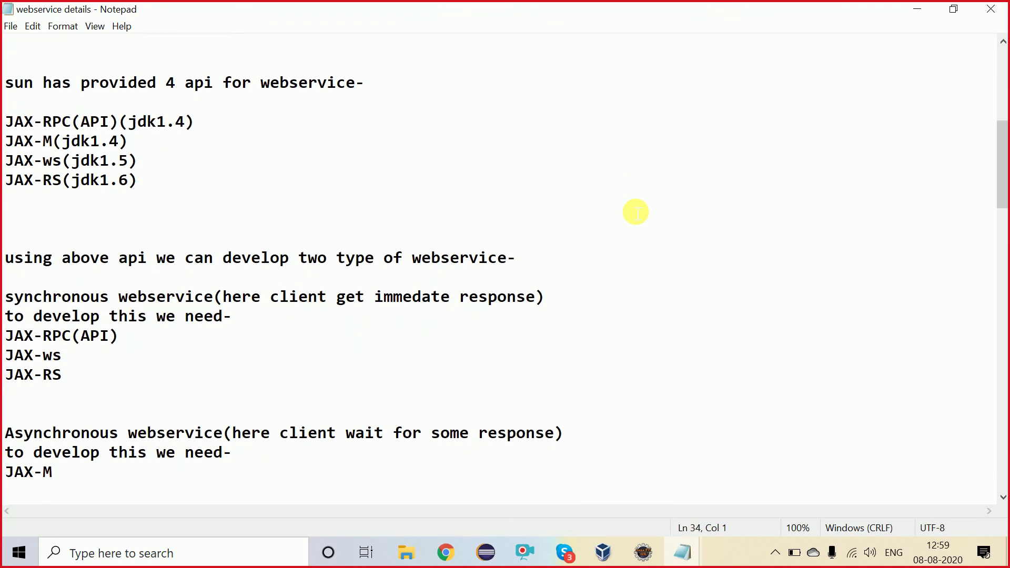
{"action": "key", "text": "shift+Down"}
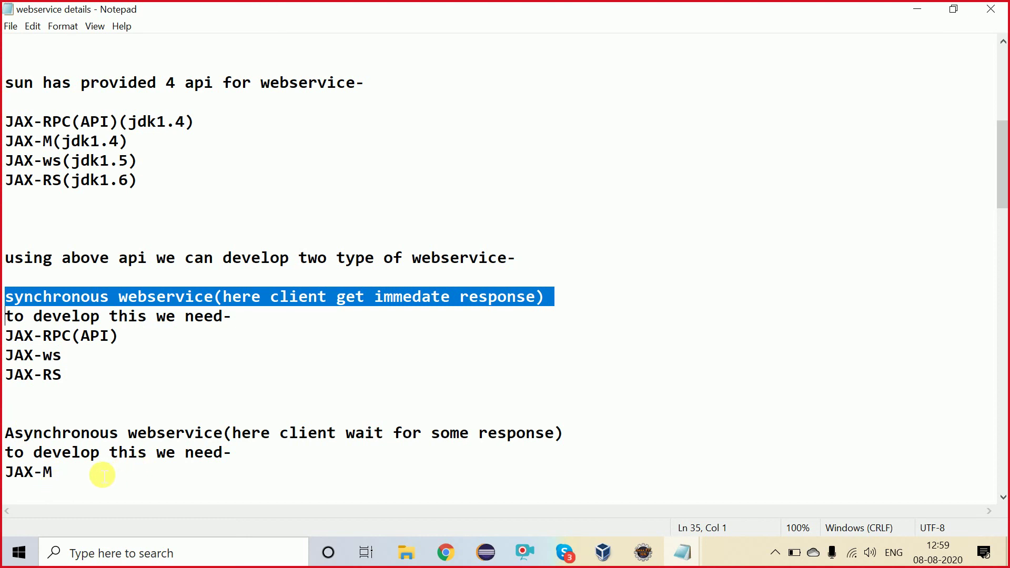
{"action": "left_click", "coordinate": [102, 474]}
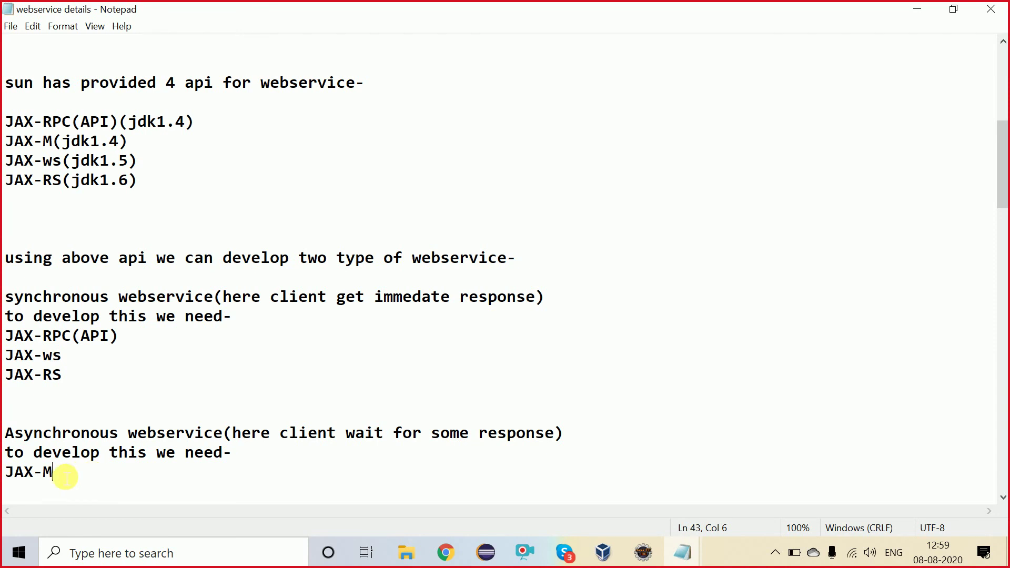
{"action": "mouse_move", "coordinate": [54, 473]}
{"action": "left_mouse_down"}
{"action": "mouse_move", "coordinate": [9, 447]}
{"action": "mouse_move", "coordinate": [6, 433]}
{"action": "left_mouse_up"}
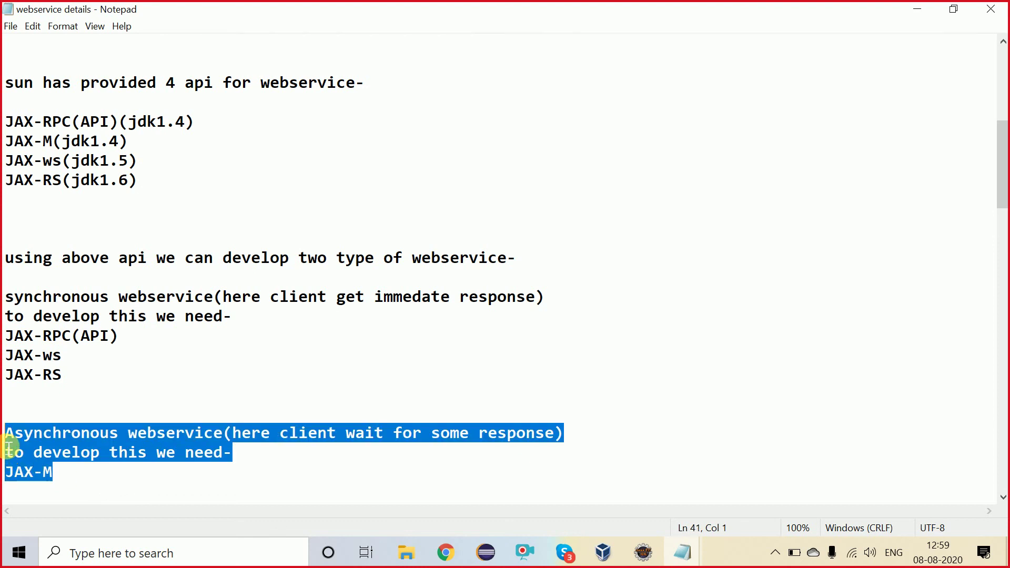
{"action": "left_click_drag", "start_coordinate": [97, 289], "coordinate": [122, 394]}
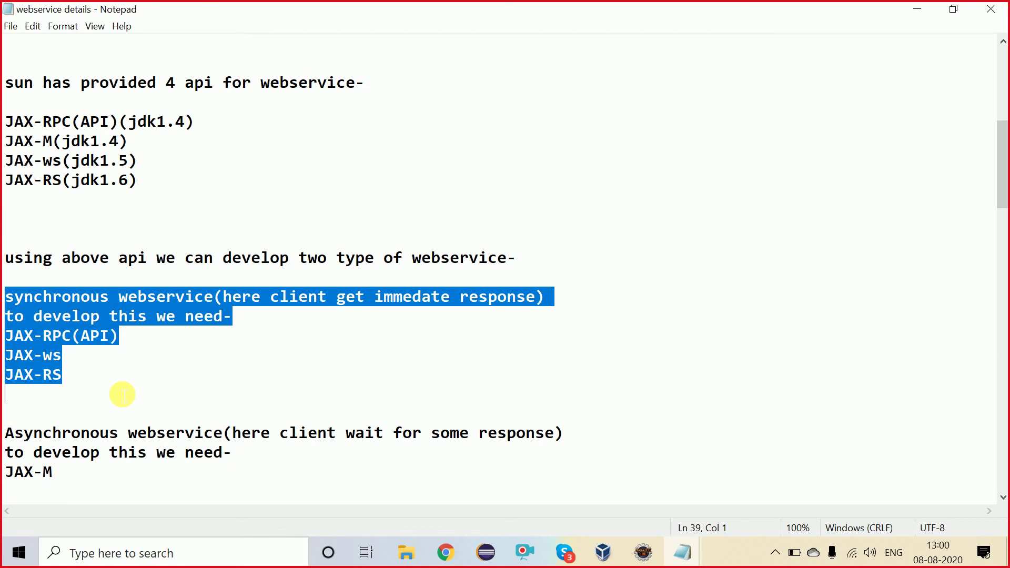
{"action": "key", "text": "Down"}
{"action": "key", "text": "Down"}
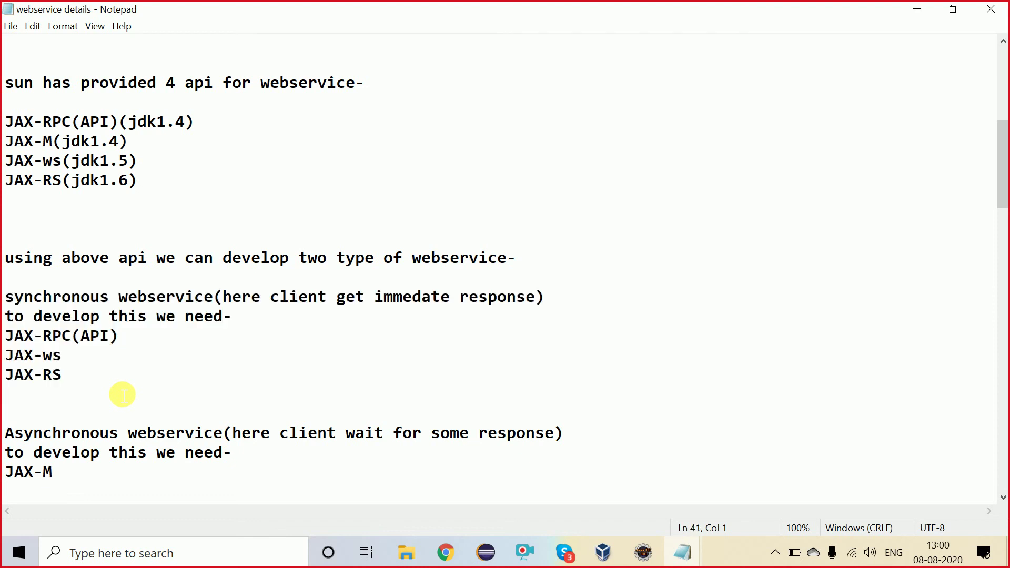
{"action": "key", "text": "Down"}
{"action": "key", "text": "Down"}
{"action": "key", "text": "Down"}
{"action": "key", "text": "Up"}
{"action": "key", "text": "Up"}
{"action": "key", "text": "Up"}
{"action": "key", "text": "Down"}
{"action": "key", "text": "Down"}
{"action": "key", "text": "shift+Down"}
{"action": "key", "text": "Up"}
{"action": "key", "text": "Up"}
{"action": "key", "text": "Up"}
{"action": "key", "text": "shift+Down"}
{"action": "key", "text": "shift+Down"}
{"action": "key", "text": "shift+Down"}
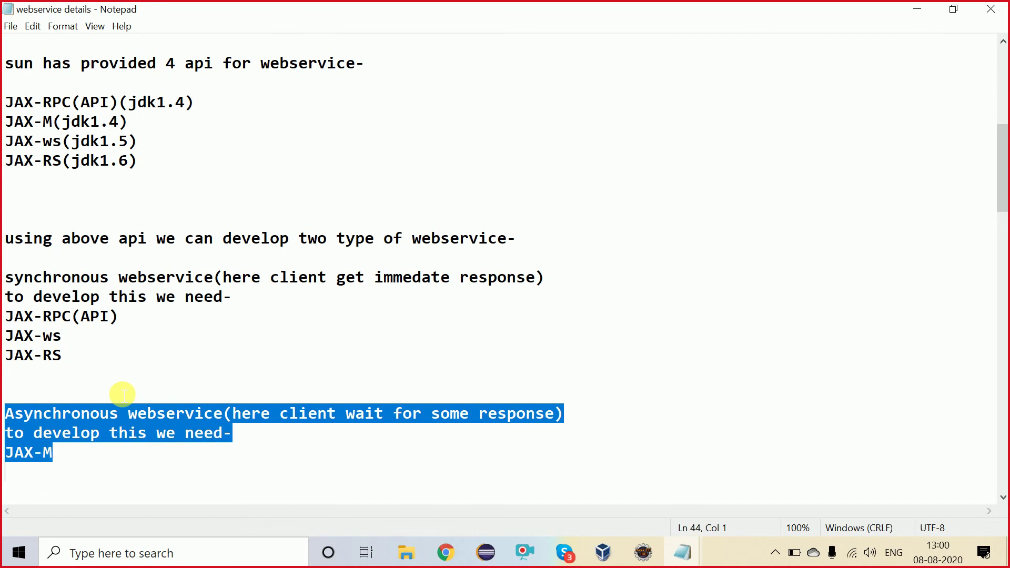
{"action": "key", "text": "Up"}
{"action": "key", "text": "Up"}
{"action": "key", "text": "Up"}
{"action": "key", "text": "Up"}
{"action": "key", "text": "Up"}
{"action": "key", "text": "Up"}
{"action": "key", "text": "Up"}
{"action": "key", "text": "shift+Down"}
{"action": "key", "text": "Down"}
{"action": "key", "text": "shift+Up"}
{"action": "key", "text": "Down"}
{"action": "key", "text": "shift+Down"}
{"action": "key", "text": "Down"}
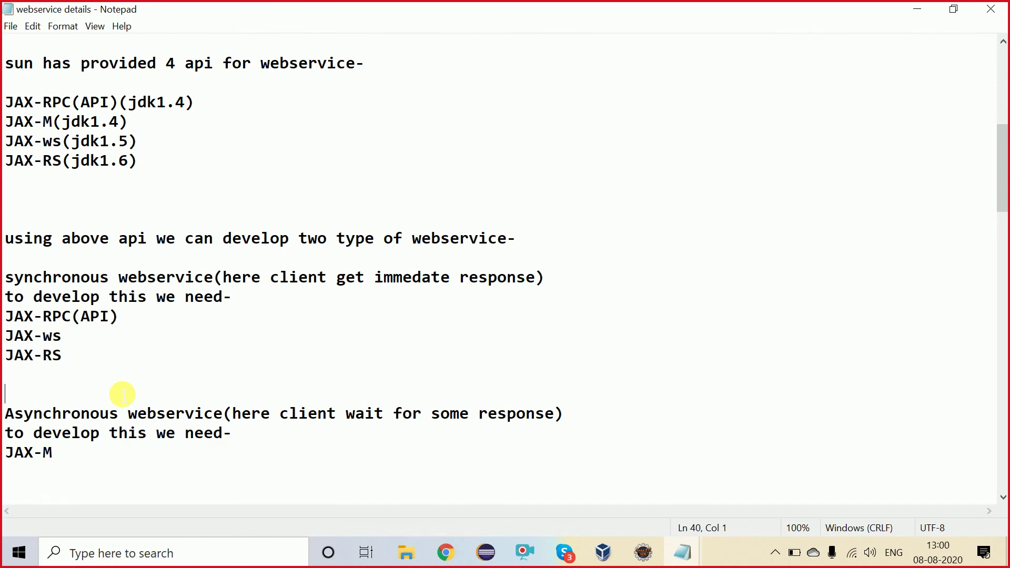
{"action": "key", "text": "Down"}
{"action": "key", "text": "Down"}
{"action": "key", "text": "Down"}
{"action": "key", "text": "Down"}
{"action": "key", "text": "Down"}
{"action": "key", "text": "Down"}
{"action": "key", "text": "Up"}
{"action": "key", "text": "Up"}
{"action": "key", "text": "Up"}
{"action": "key", "text": "Up"}
{"action": "key", "text": "Up"}
{"action": "key", "text": "Up"}
{"action": "key", "text": "Up"}
{"action": "key", "text": "Up"}
{"action": "key", "text": "Up"}
{"action": "key", "text": "Down"}
{"action": "key", "text": "Down"}
{"action": "key", "text": "Down"}
{"action": "key", "text": "Down"}
{"action": "key", "text": "shift+Down"}
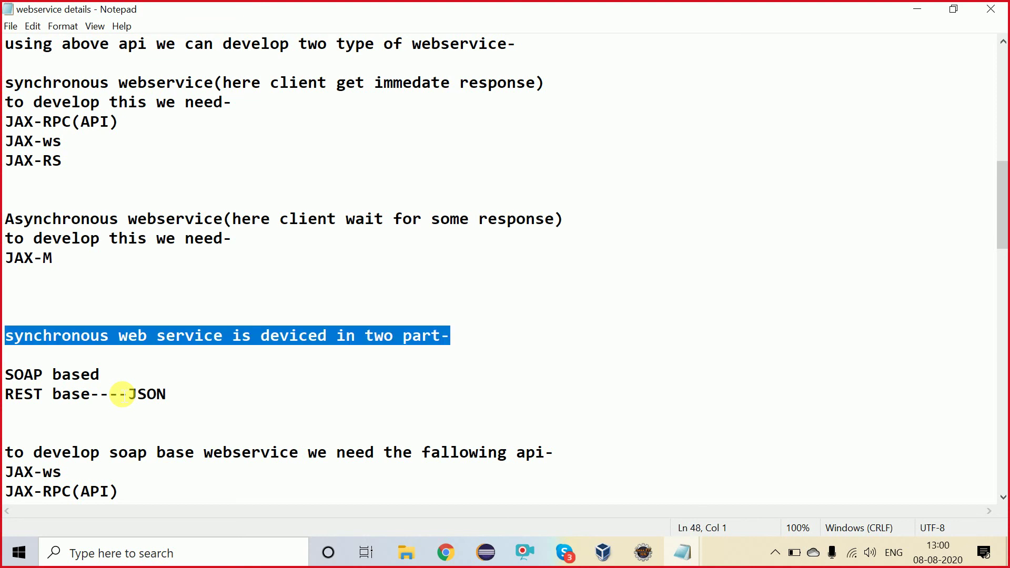
{"action": "key", "text": "Down"}
{"action": "key", "text": "shift+Down"}
{"action": "key", "text": "shift+Down"}
{"action": "key", "text": "shift+Down"}
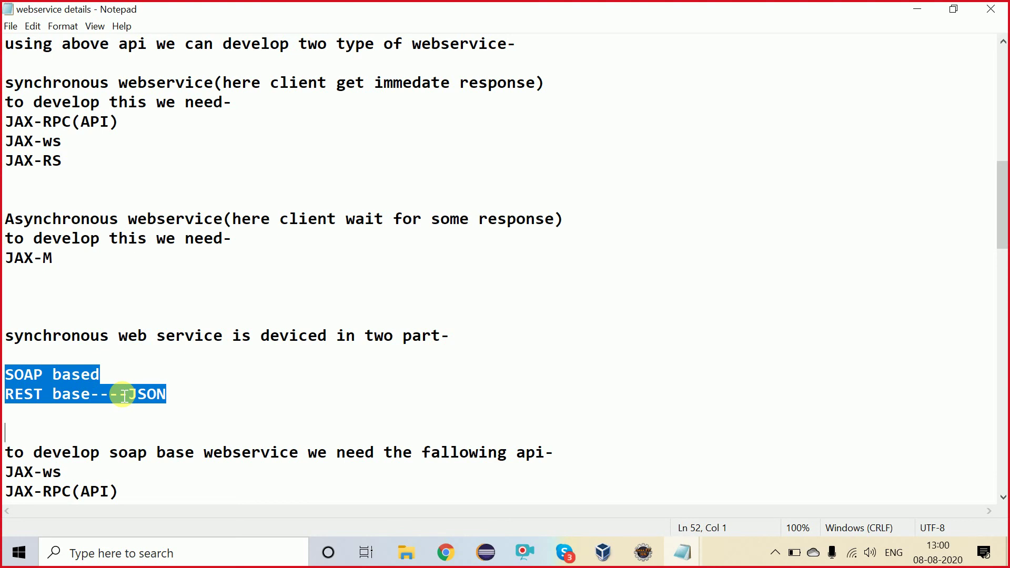
{"action": "key", "text": "Down"}
{"action": "key", "text": "Down"}
{"action": "key", "text": "Down"}
{"action": "key", "text": "Down"}
{"action": "key", "text": "Down"}
{"action": "key", "text": "Down"}
{"action": "key", "text": "Up"}
{"action": "key", "text": "Up"}
{"action": "key", "text": "Up"}
{"action": "key", "text": "Up"}
{"action": "key", "text": "Up"}
{"action": "key", "text": "shift+Down"}
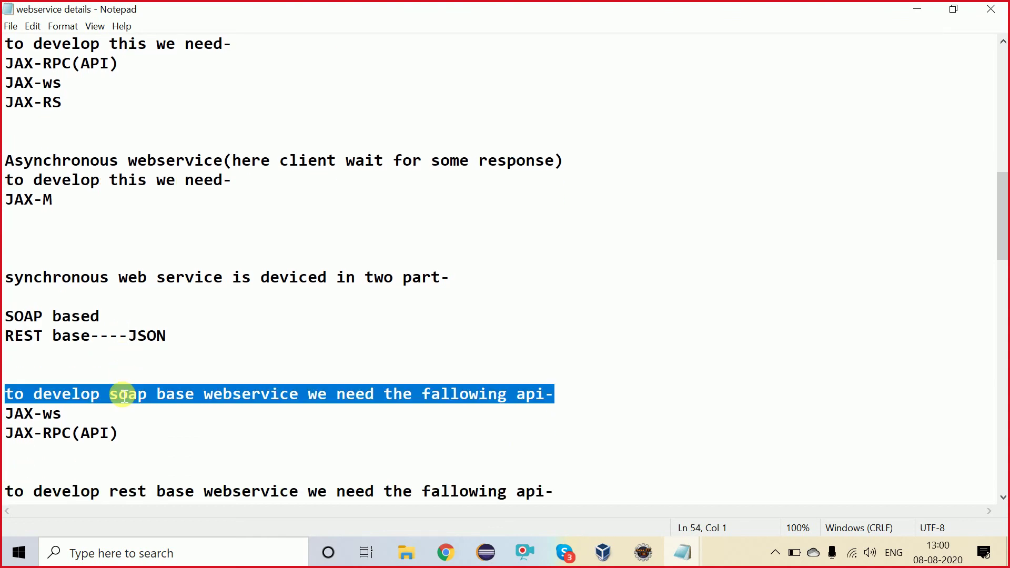
{"action": "key", "text": "Down"}
{"action": "key", "text": "Up"}
{"action": "key", "text": "shift+Down"}
{"action": "key", "text": "Down"}
{"action": "key", "text": "Up"}
{"action": "key", "text": "shift+Down"}
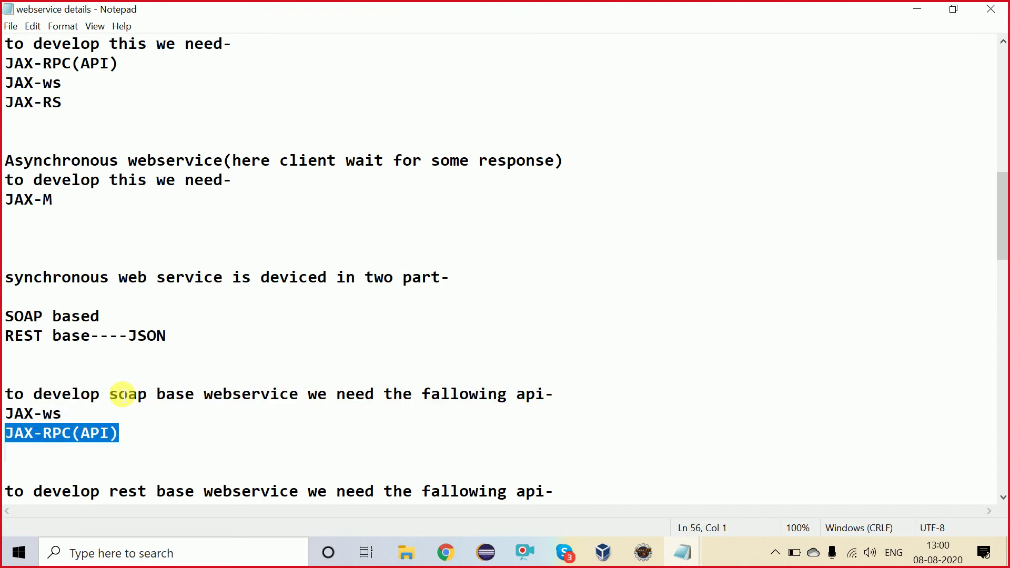
{"action": "key", "text": "Down"}
{"action": "key", "text": "Up"}
{"action": "key", "text": "Up"}
{"action": "key", "text": "Up"}
{"action": "key", "text": "shift+Down"}
{"action": "key", "text": "shift+Down"}
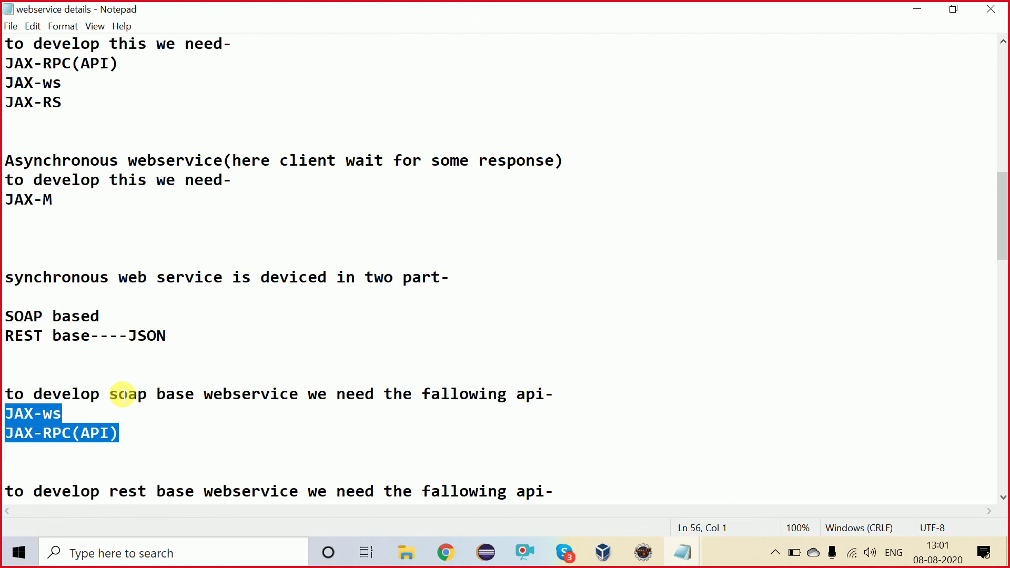
{"action": "key", "text": "Down"}
{"action": "key", "text": "Down"}
{"action": "key", "text": "Down"}
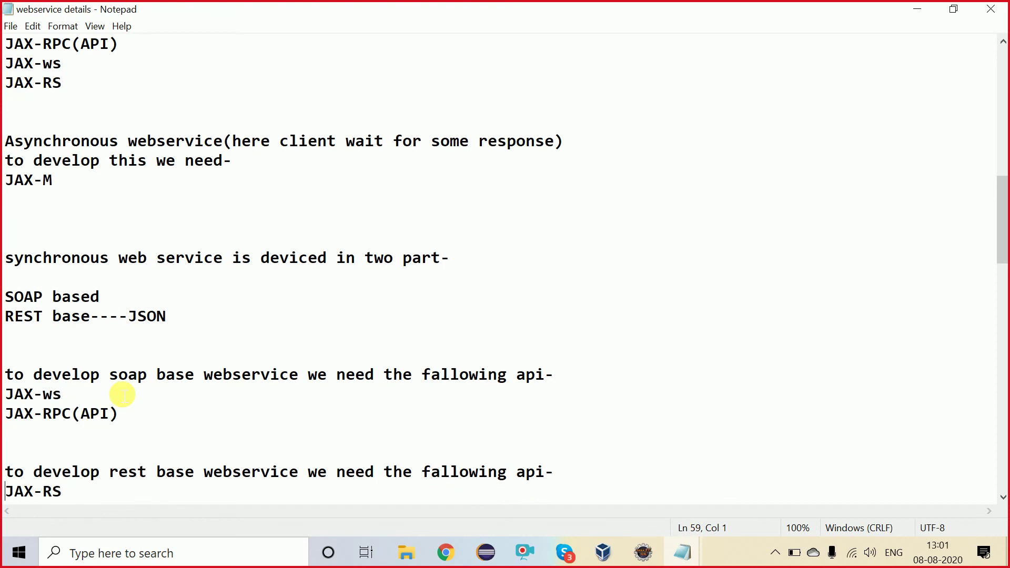
{"action": "key", "text": "Up"}
{"action": "key", "text": "Up"}
{"action": "key", "text": "Up"}
{"action": "key", "text": "Up"}
{"action": "key", "text": "Up"}
{"action": "key", "text": "Up"}
{"action": "key", "text": "Up"}
{"action": "key", "text": "Down"}
{"action": "key", "text": "Down"}
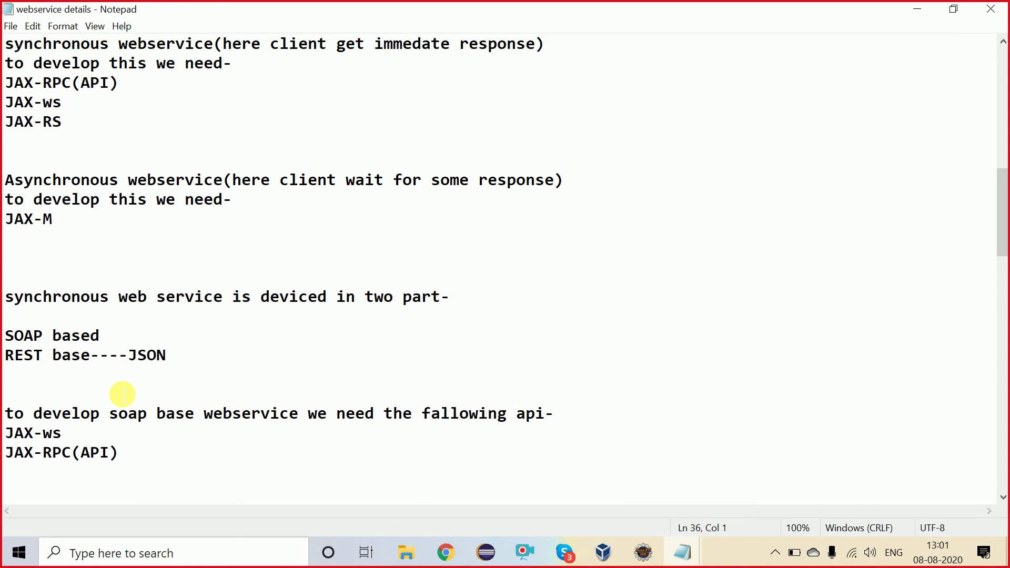
{"action": "key", "text": "shift+Down"}
{"action": "key", "text": "shift+Down"}
{"action": "key", "text": "shift+Down"}
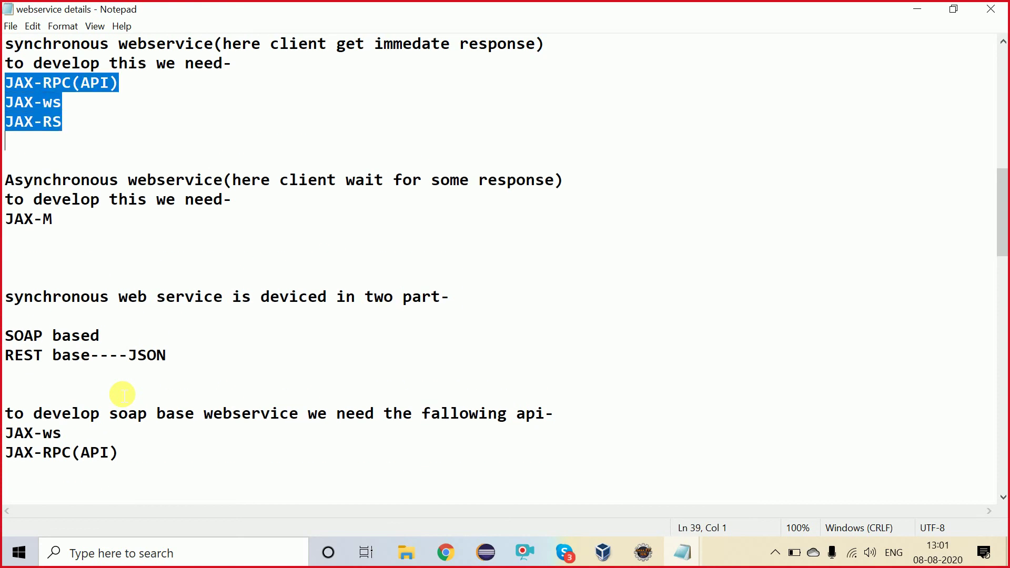
{"action": "key", "text": "Up"}
{"action": "key", "text": "Up"}
{"action": "key", "text": "Up"}
{"action": "key", "text": "shift+Down"}
{"action": "key", "text": "shift+Down"}
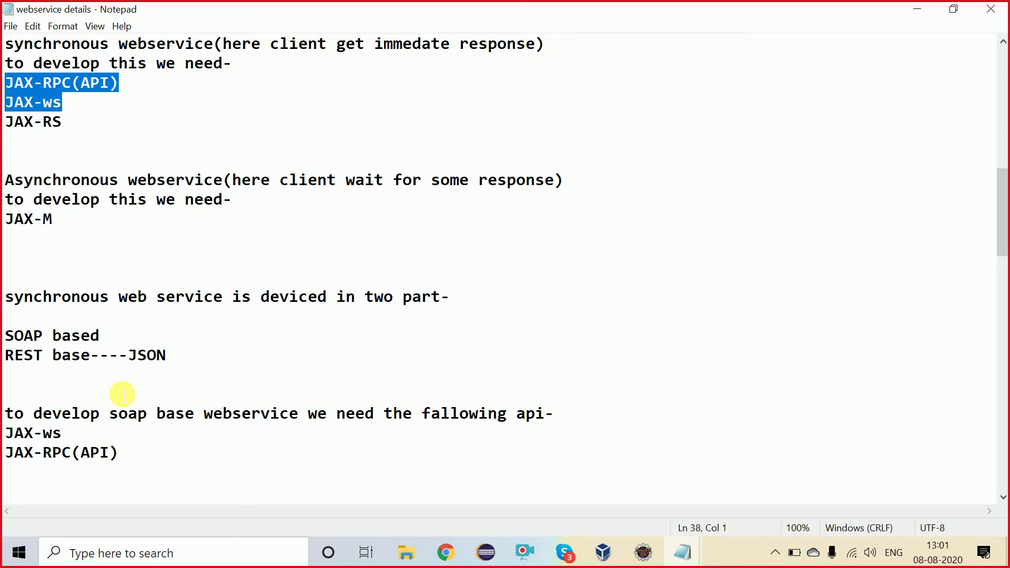
{"action": "key", "text": "Down"}
{"action": "key", "text": "shift+Up"}
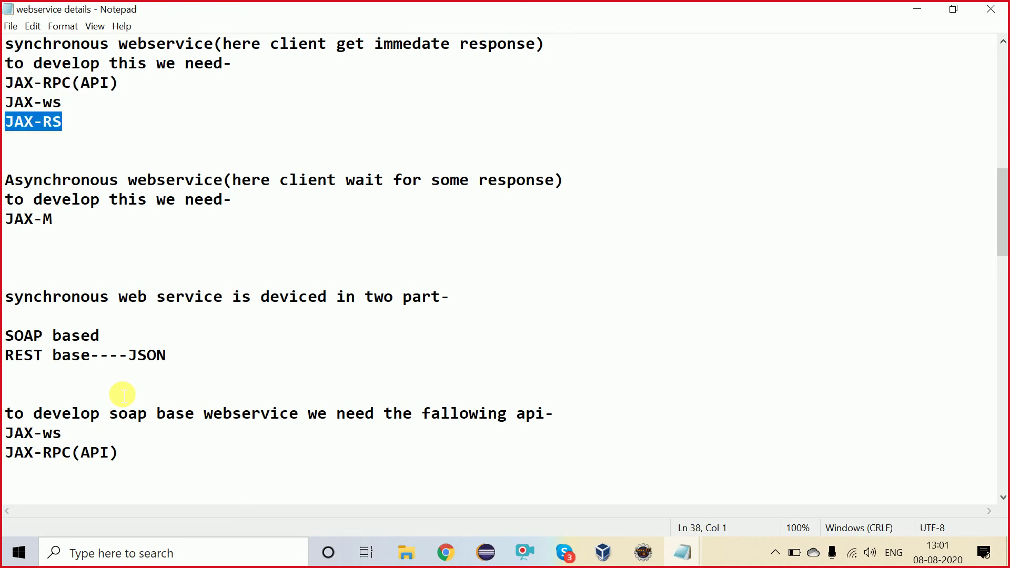
{"action": "key", "text": "Down"}
{"action": "key", "text": "Down"}
{"action": "key", "text": "Down"}
{"action": "key", "text": "Down"}
{"action": "key", "text": "Down"}
{"action": "key", "text": "Up"}
{"action": "key", "text": "Up"}
{"action": "key", "text": "shift+Up"}
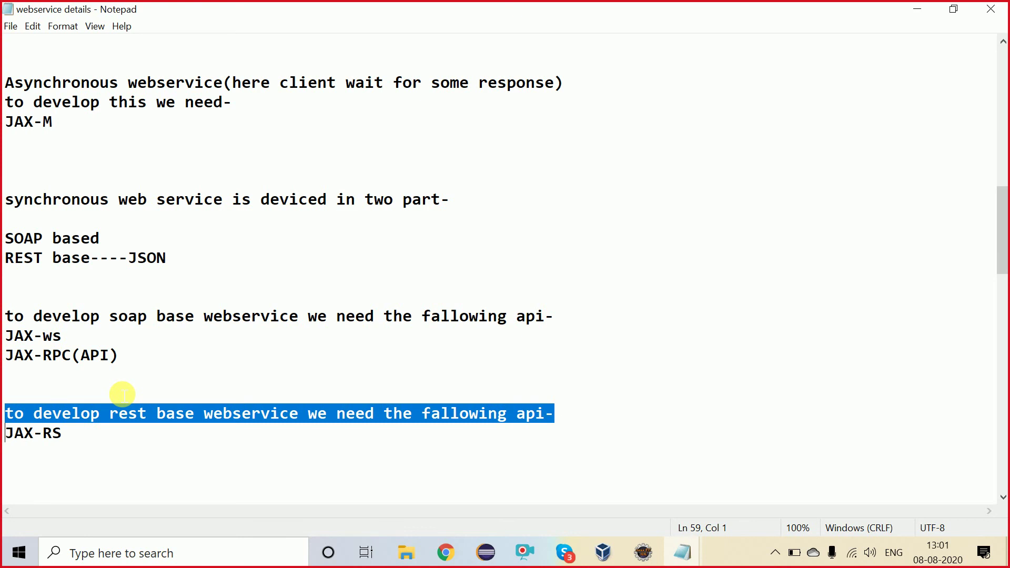
Select the JAX-RS line, then JAX-ws in the SOAP API list and JAX-RS in the REST list.
{"action": "key", "text": "Down"}
{"action": "key", "text": "shift+Up"}
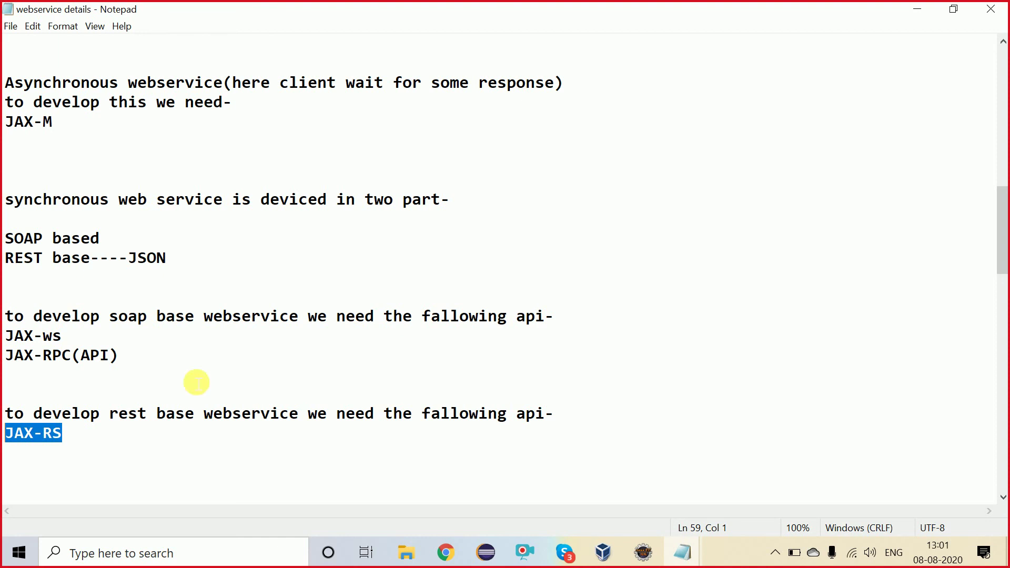
{"action": "left_click", "coordinate": [65, 333]}
{"action": "mouse_move", "coordinate": [5, 355]}
{"action": "left_mouse_down"}
{"action": "mouse_move", "coordinate": [15, 353]}
{"action": "mouse_move", "coordinate": [6, 336]}
{"action": "left_mouse_up"}
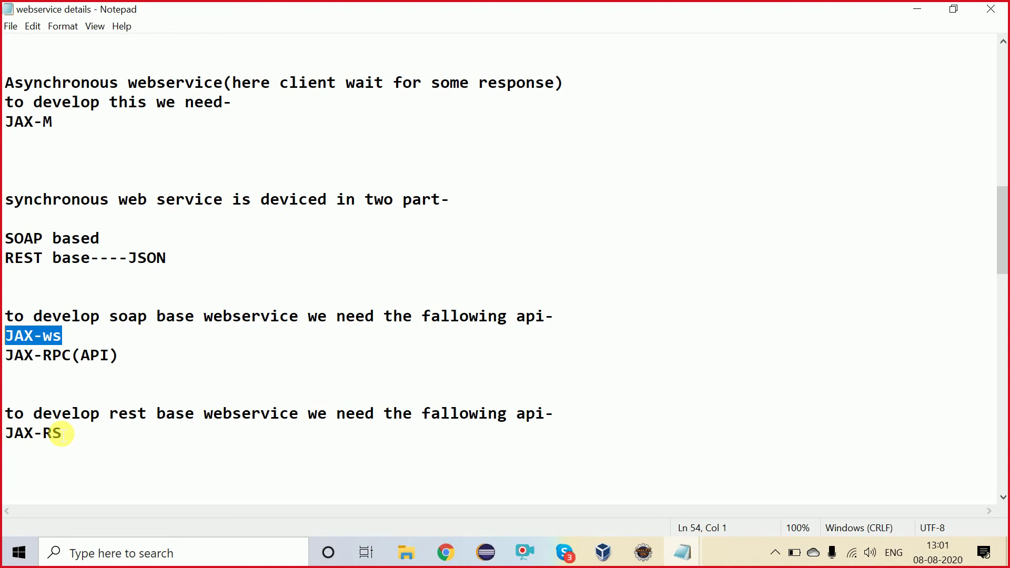
{"action": "left_click_drag", "start_coordinate": [53, 433], "coordinate": [5, 433]}
Below the REST API list, add the line 'api contain only contain abstract classses and interfices not implementaion-'.
{"action": "key", "text": "End"}
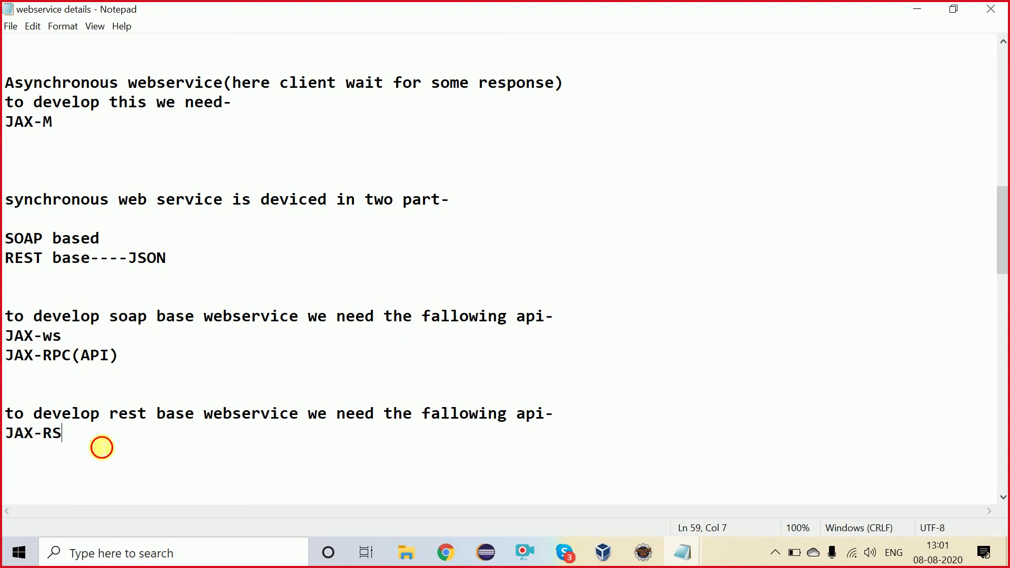
{"action": "key", "text": "Return"}
{"action": "key", "text": "Return"}
{"action": "key", "text": "Return"}
{"action": "type", "text": "api contain only contain abstract classses and interfices not implementaion-"}
{"action": "key", "text": "Return"}
{"action": "key", "text": "Return"}
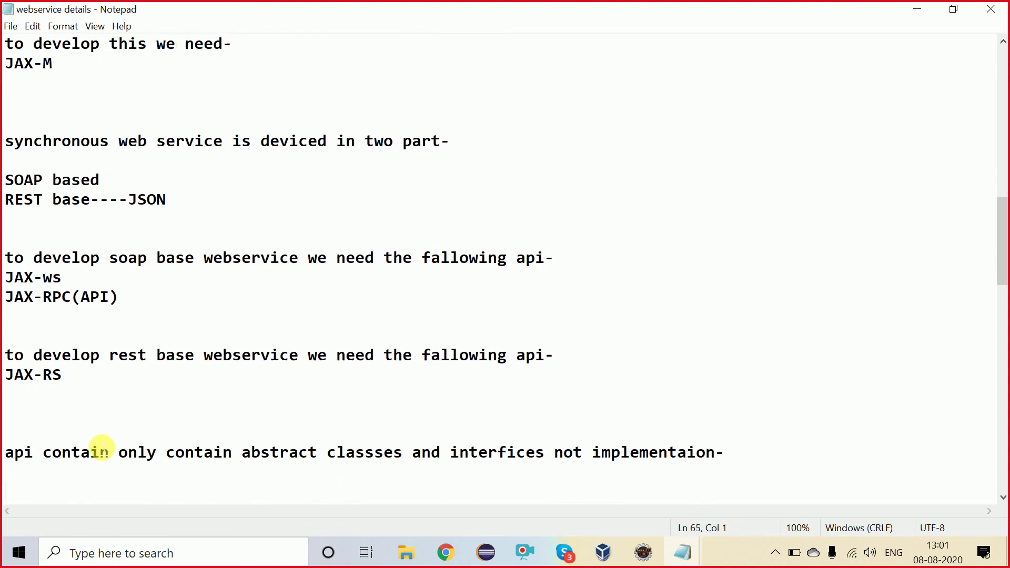
{"action": "key", "text": "Return"}
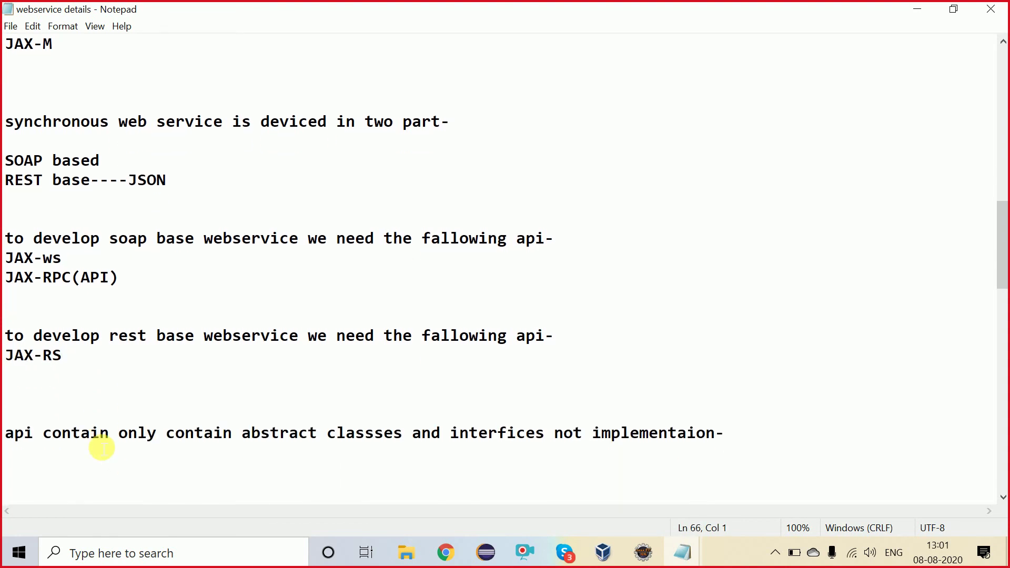
{"action": "key", "text": "Up"}
{"action": "key", "text": "Up"}
{"action": "key", "text": "Up"}
{"action": "key", "text": "Up"}
{"action": "key", "text": "Up"}
{"action": "key", "text": "Up"}
{"action": "key", "text": "Down"}
{"action": "key", "text": "Down"}
{"action": "key", "text": "Down"}
{"action": "key", "text": "Down"}
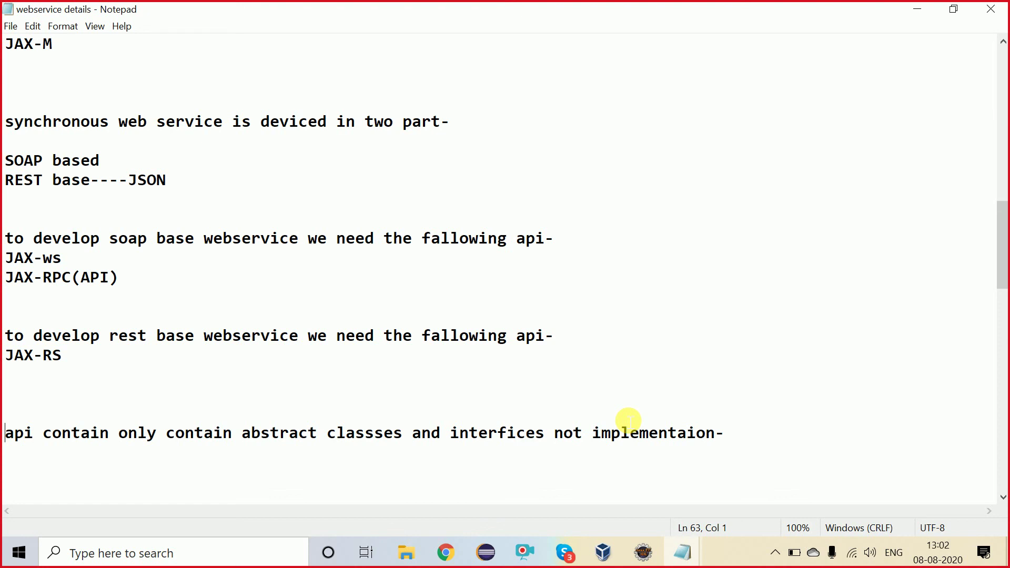
{"action": "key", "text": "Down"}
{"action": "key", "text": "Down"}
{"action": "key", "text": "Down"}
{"action": "key", "text": "Down"}
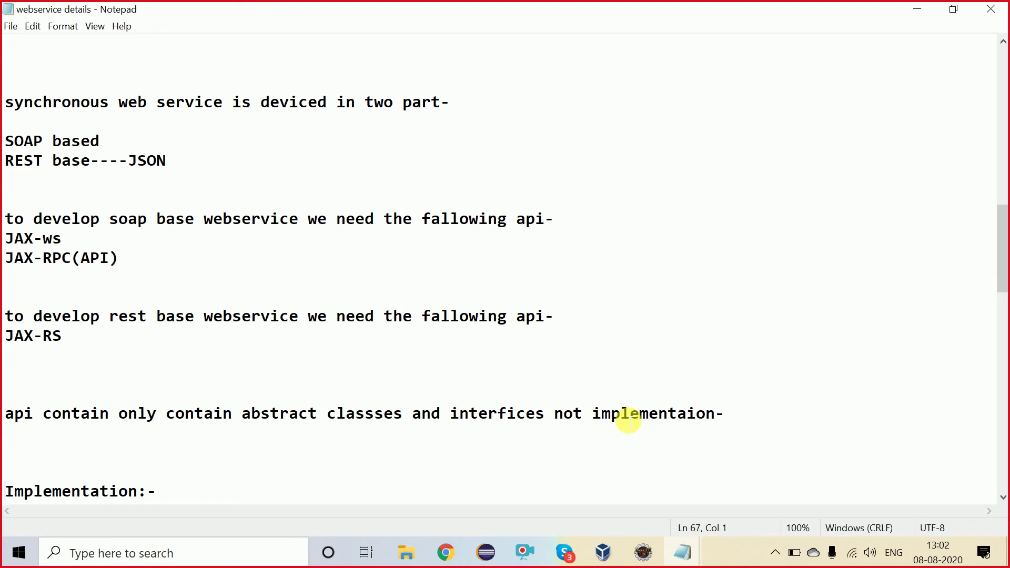
{"action": "key", "text": "Down"}
{"action": "key", "text": "Down"}
{"action": "key", "text": "Down"}
{"action": "key", "text": "Down"}
{"action": "key", "text": "Down"}
{"action": "key", "text": "Up"}
{"action": "key", "text": "Up"}
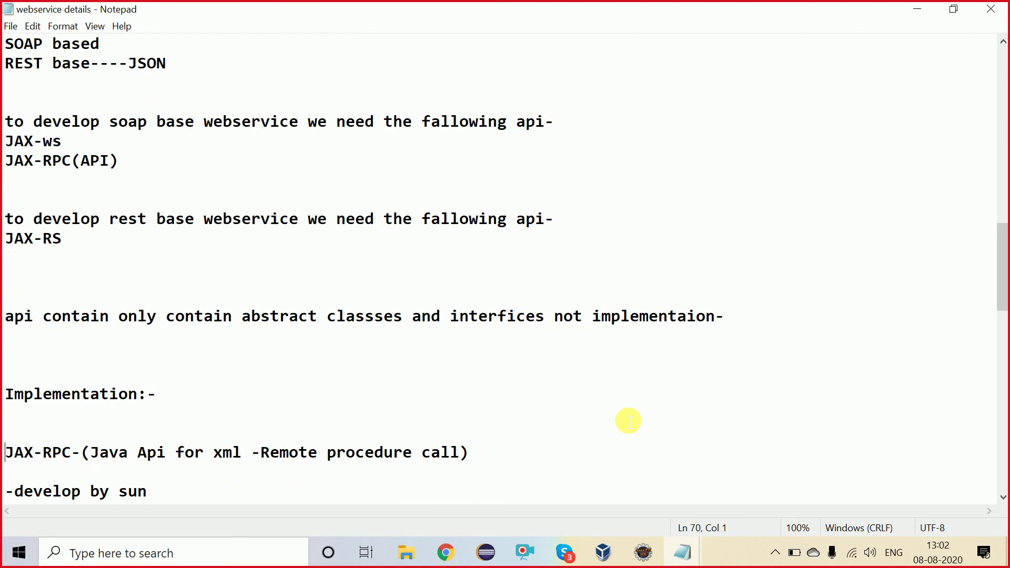
{"action": "key", "text": "shift+Down"}
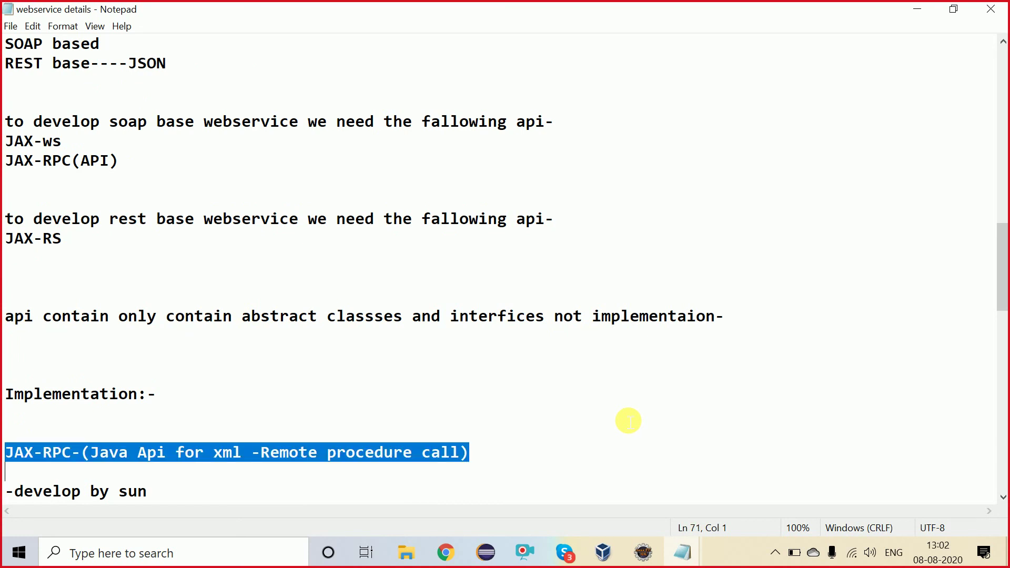
{"action": "key", "text": "Down"}
{"action": "key", "text": "Down"}
{"action": "key", "text": "Down"}
{"action": "key", "text": "Down"}
{"action": "key", "text": "Up"}
{"action": "key", "text": "Up"}
{"action": "key", "text": "Up"}
{"action": "key", "text": "Up"}
{"action": "key", "text": "Down"}
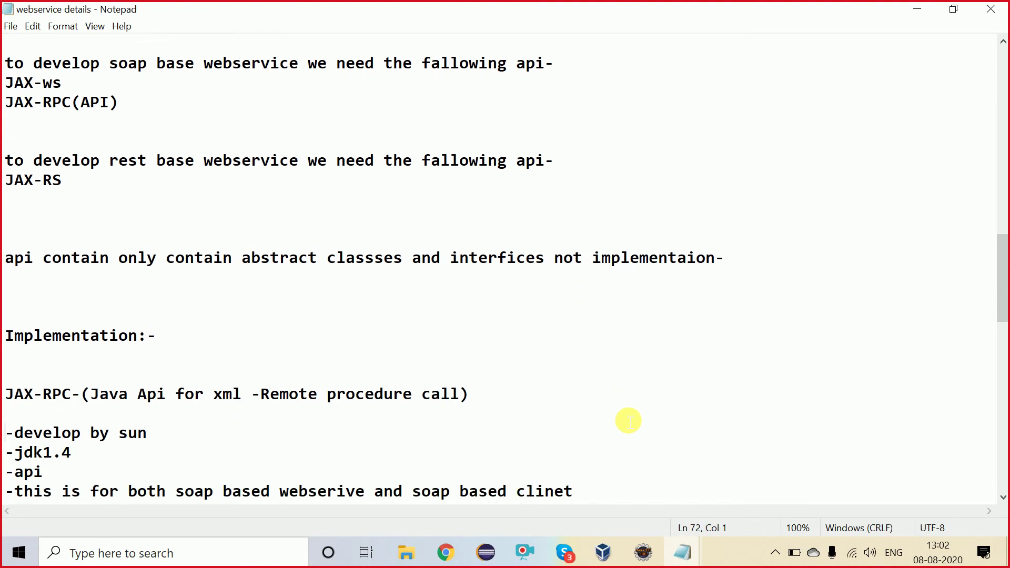
{"action": "key", "text": "shift+Down"}
{"action": "key", "text": "shift+Down"}
{"action": "key", "text": "Down"}
{"action": "key", "text": "Down"}
{"action": "key", "text": "Up"}
{"action": "key", "text": "shift+Down"}
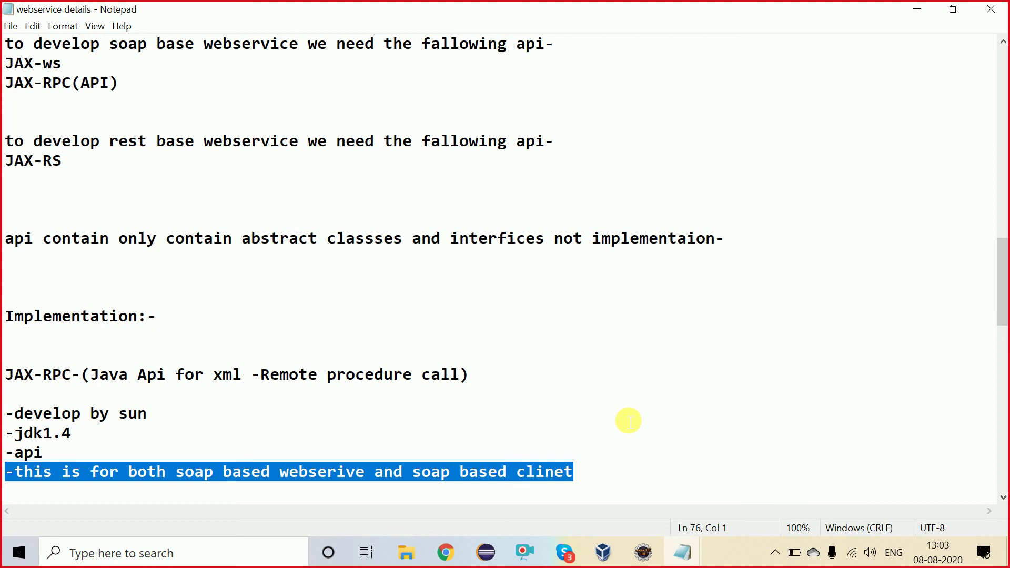
{"action": "key", "text": "Down"}
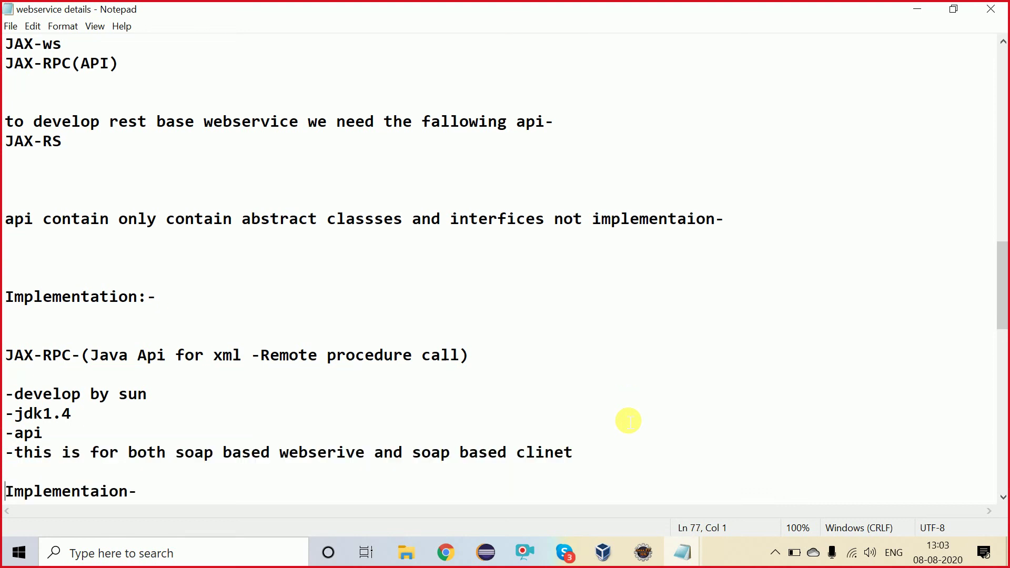
Step through the JAX-RPC implementation list, selecting the JAX-RPC-SI and Axis-I-Apache foundation lines.
{"action": "key", "text": "Down"}
{"action": "key", "text": "Down"}
{"action": "key", "text": "Down"}
{"action": "key", "text": "Down"}
{"action": "key", "text": "Down"}
{"action": "key", "text": "Down"}
{"action": "key", "text": "Down"}
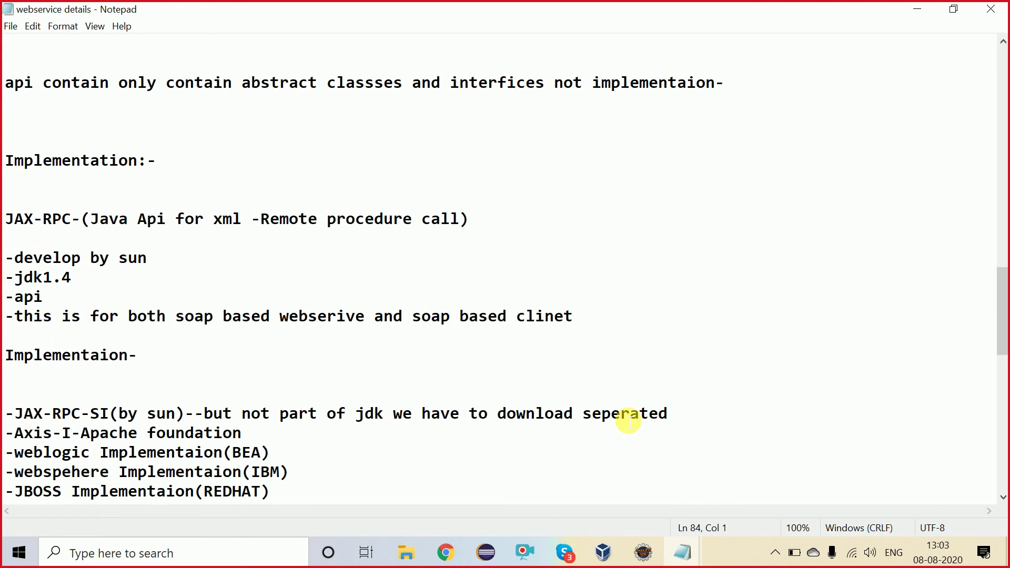
{"action": "key", "text": "Down"}
{"action": "key", "text": "Up"}
{"action": "key", "text": "Up"}
{"action": "key", "text": "Up"}
{"action": "key", "text": "Up"}
{"action": "key", "text": "Up"}
{"action": "key", "text": "Up"}
{"action": "key", "text": "Up"}
{"action": "key", "text": "Up"}
{"action": "key", "text": "Down"}
{"action": "key", "text": "Down"}
{"action": "key", "text": "Down"}
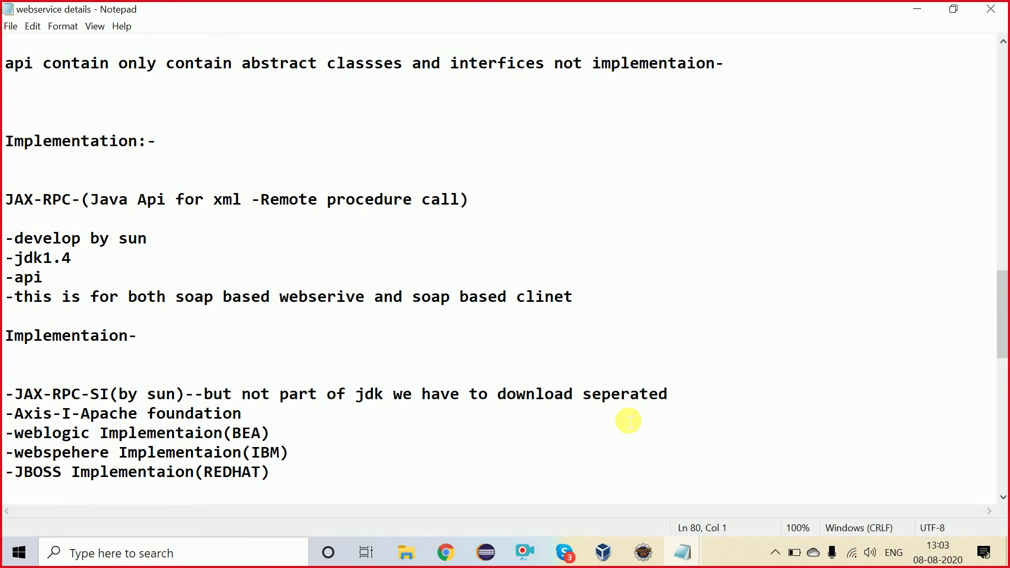
{"action": "key", "text": "shift+Down"}
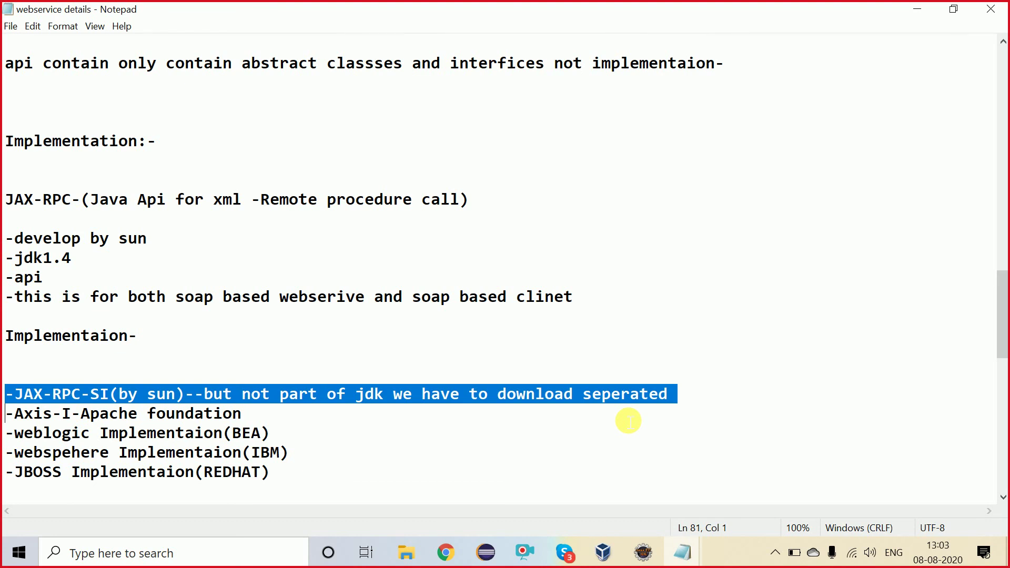
{"action": "key", "text": "Down"}
{"action": "key", "text": "Up"}
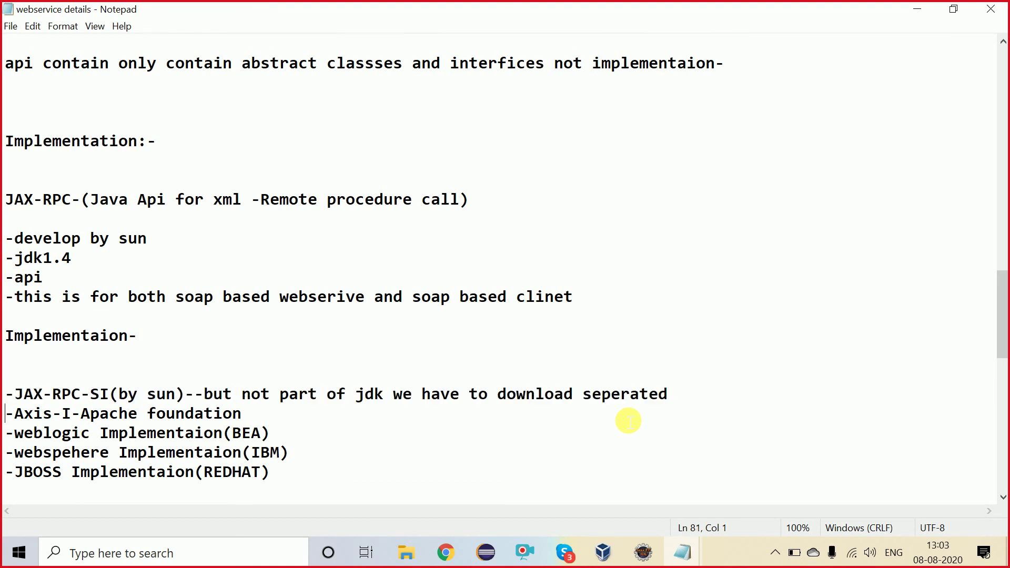
{"action": "key", "text": "shift+Down"}
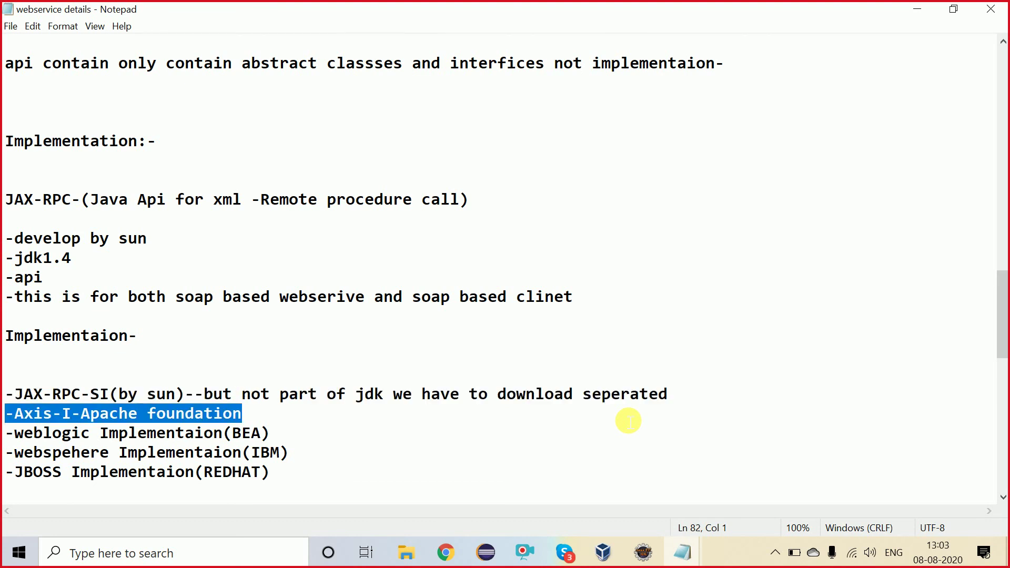
Select the weblogic Implementaion(BEA) line, then the JBOSS line, and return to weblogic.
{"action": "key", "text": "Down"}
{"action": "key", "text": "Up"}
{"action": "key", "text": "shift+Down"}
{"action": "key", "text": "Down"}
{"action": "key", "text": "Up"}
{"action": "key", "text": "shift+Down"}
{"action": "key", "text": "Down"}
{"action": "key", "text": "shift+Up"}
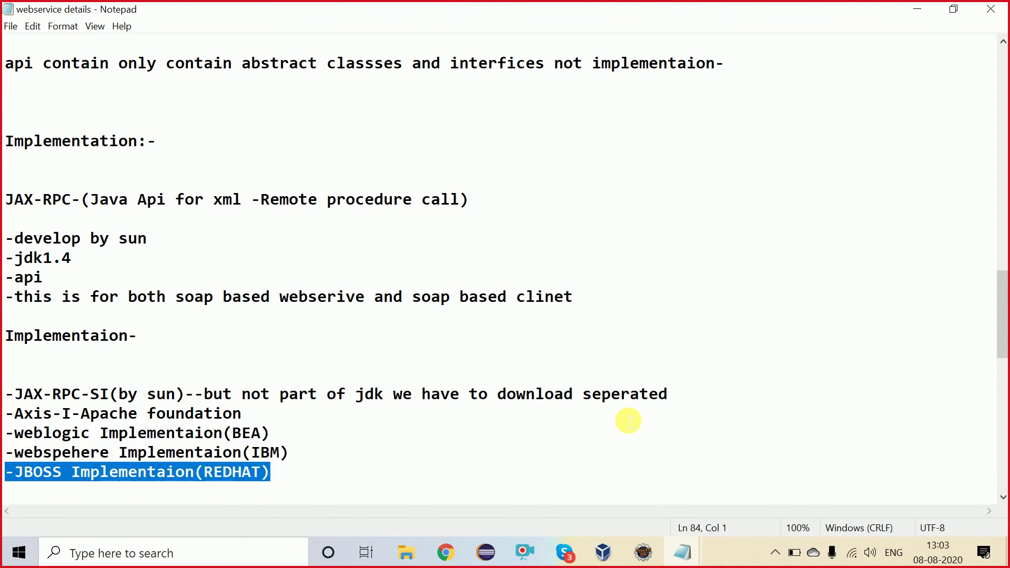
{"action": "key", "text": "Up"}
{"action": "key", "text": "Up"}
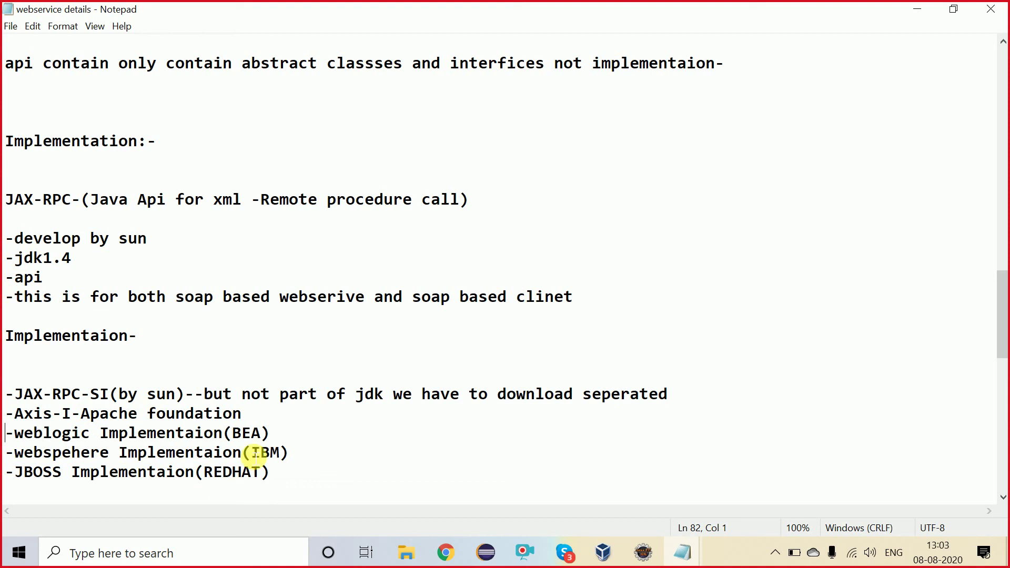
Change '(BEA)' to '(BEA-oracle)' on the weblogic line and save the notes.
{"action": "left_click", "coordinate": [265, 432]}
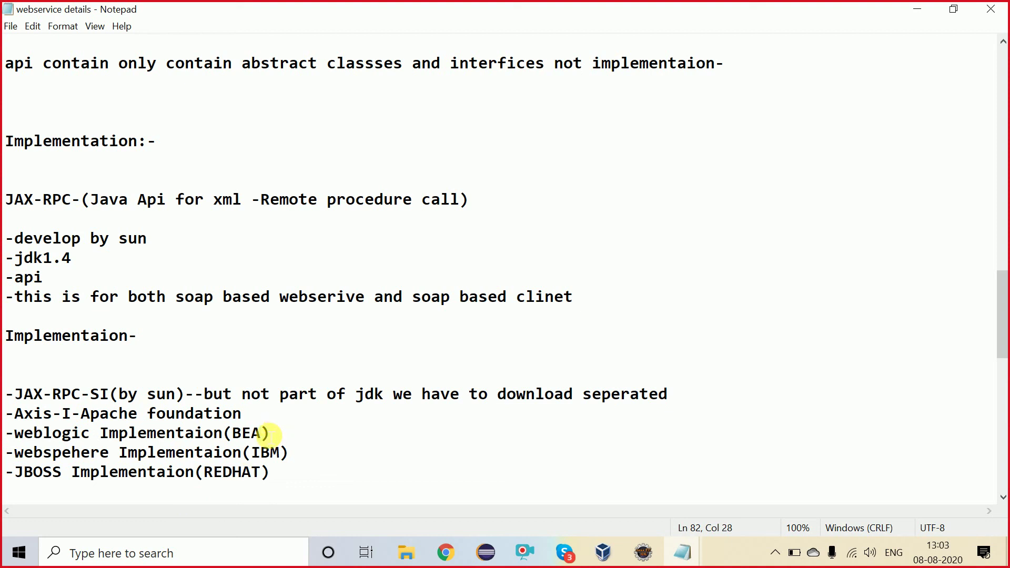
{"action": "type", "text": "-oracle"}
{"action": "key", "text": "ctrl+s"}
Select the vendor implementation lines up from JBOSS, then move down to the JAX-WS section.
{"action": "key", "text": "Down"}
{"action": "key", "text": "Down"}
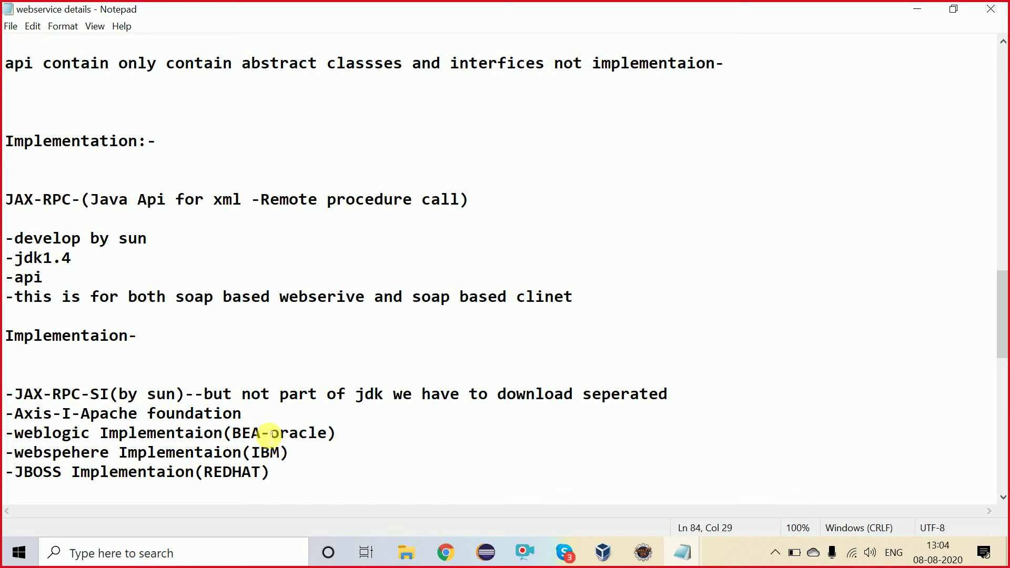
{"action": "key", "text": "shift+Up"}
{"action": "key", "text": "shift+Up"}
{"action": "key", "text": "shift+Up"}
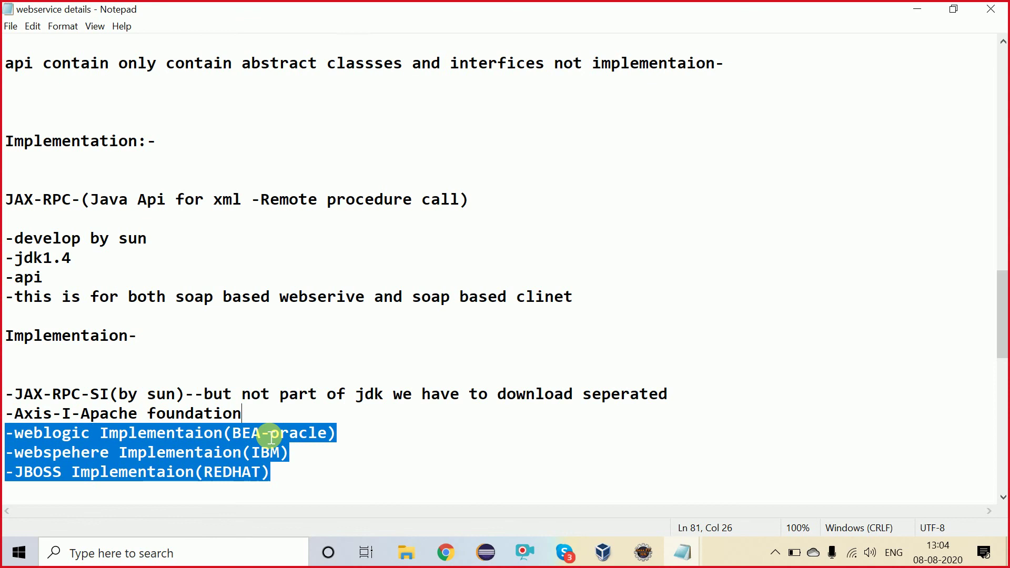
{"action": "key", "text": "shift+Up"}
{"action": "key", "text": "shift+Up"}
{"action": "key", "text": "Up"}
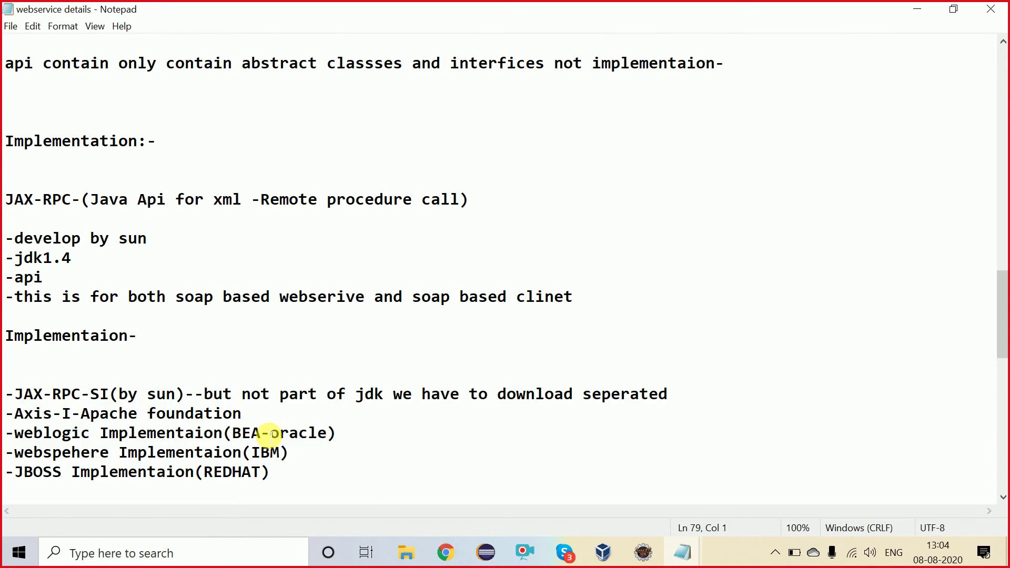
{"action": "key", "text": "Up"}
{"action": "key", "text": "Up"}
{"action": "key", "text": "Up"}
{"action": "key", "text": "shift+Up"}
{"action": "key", "text": "Left"}
{"action": "key", "text": "Down"}
{"action": "key", "text": "Down"}
{"action": "key", "text": "Down"}
{"action": "key", "text": "Down"}
{"action": "key", "text": "Down"}
{"action": "key", "text": "Down"}
{"action": "key", "text": "Down"}
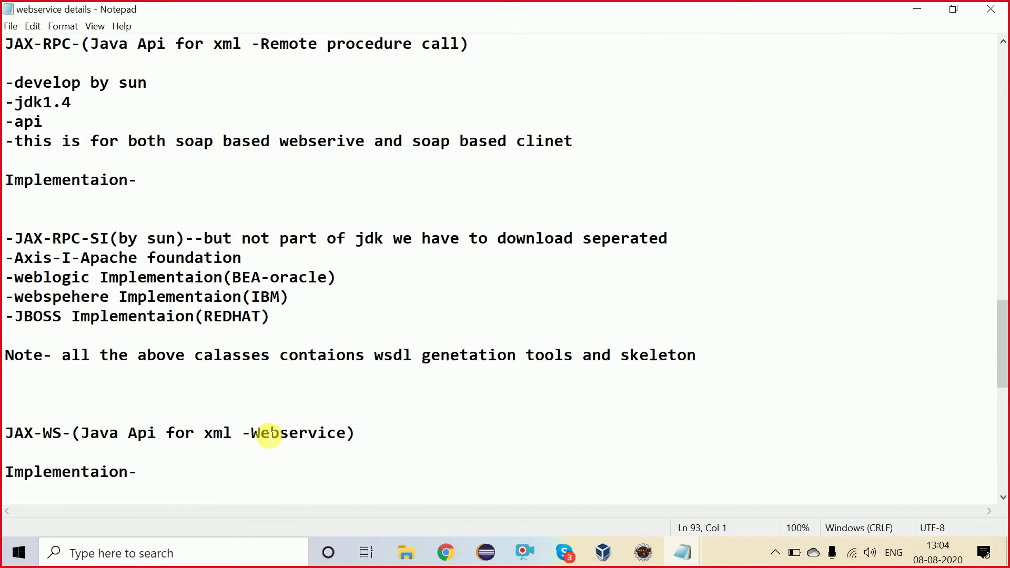
{"action": "key", "text": "Down"}
Select the JAX-WS heading, then the -JAX-WS-RI and -Metro implementation lines in turn.
{"action": "key", "text": "Up"}
{"action": "key", "text": "Up"}
{"action": "key", "text": "Up"}
{"action": "key", "text": "Up"}
{"action": "key", "text": "shift+Down"}
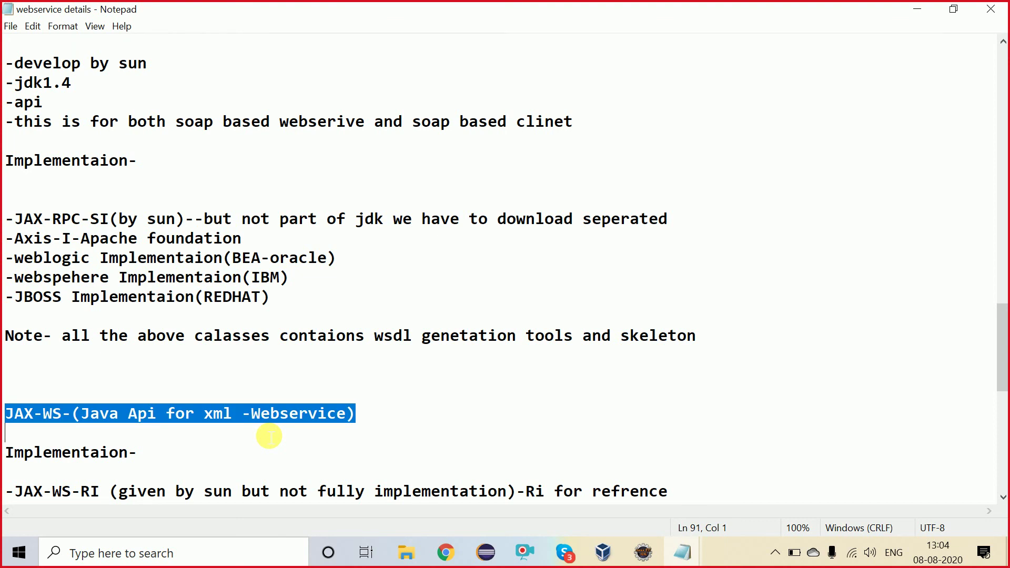
{"action": "key", "text": "Down"}
{"action": "key", "text": "shift+Down"}
{"action": "key", "text": "Down"}
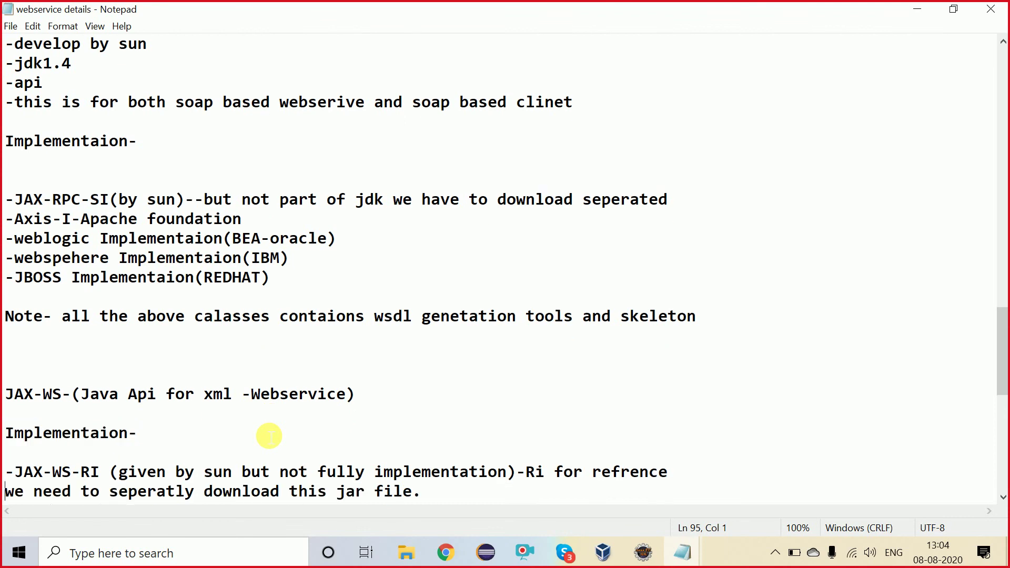
{"action": "key", "text": "Down"}
{"action": "key", "text": "Up"}
{"action": "key", "text": "shift+Down"}
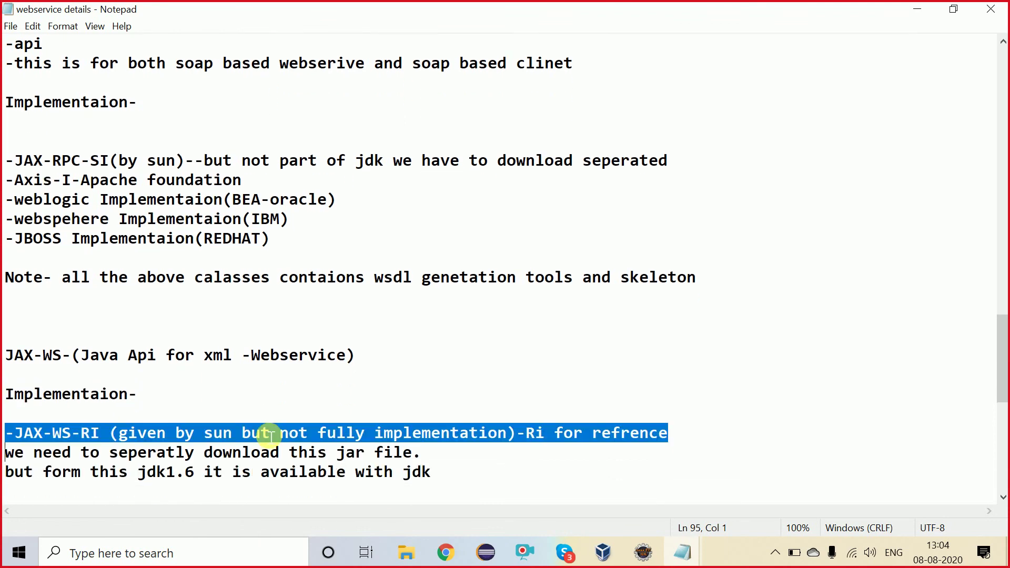
{"action": "key", "text": "Down"}
{"action": "key", "text": "Down"}
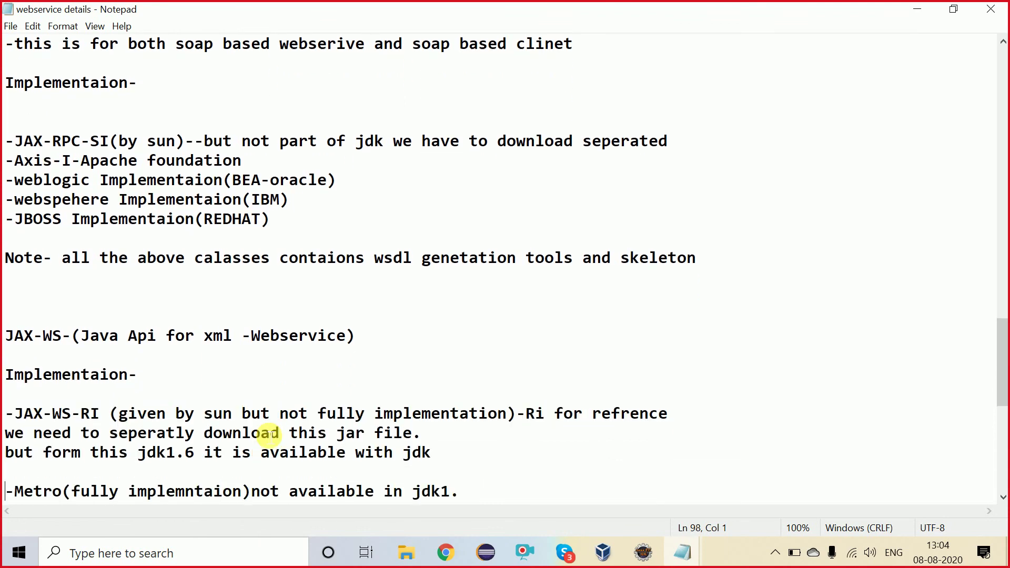
{"action": "key", "text": "Down"}
{"action": "key", "text": "shift+Down"}
{"action": "key", "text": "shift+Down"}
Delete the blank lines after Metro, between Axis2 and Apache CXF, and before Webspahere and weblogic.
{"action": "key", "text": "Down"}
{"action": "key", "text": "Up"}
{"action": "key", "text": "Up"}
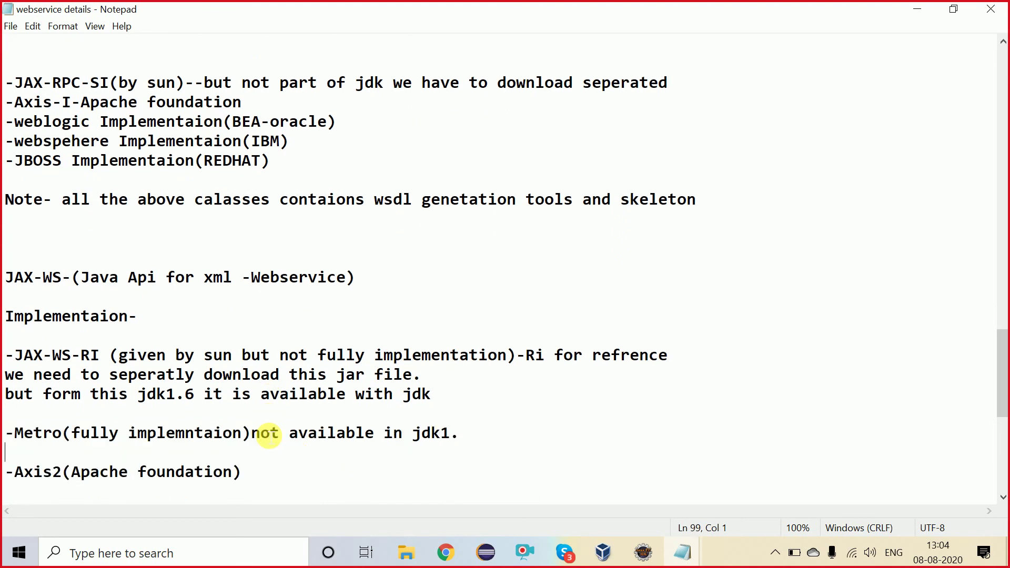
{"action": "key", "text": "BackSpace"}
{"action": "key", "text": "Down"}
{"action": "key", "text": "Down"}
{"action": "key", "text": "BackSpace"}
{"action": "key", "text": "Down"}
{"action": "key", "text": "Down"}
{"action": "key", "text": "Down"}
{"action": "key", "text": "Up"}
{"action": "key", "text": "Down"}
{"action": "key", "text": "Up"}
{"action": "key", "text": "BackSpace"}
{"action": "key", "text": "Down"}
{"action": "key", "text": "Down"}
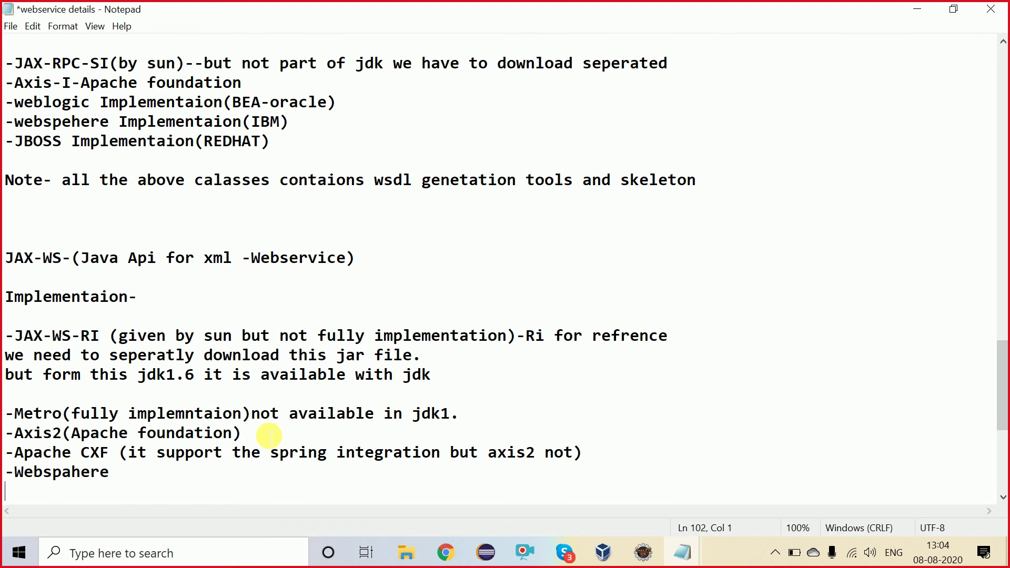
{"action": "key", "text": "Down"}
{"action": "key", "text": "Down"}
{"action": "key", "text": "Up"}
{"action": "key", "text": "Up"}
{"action": "key", "text": "BackSpace"}
{"action": "key", "text": "Down"}
{"action": "key", "text": "Down"}
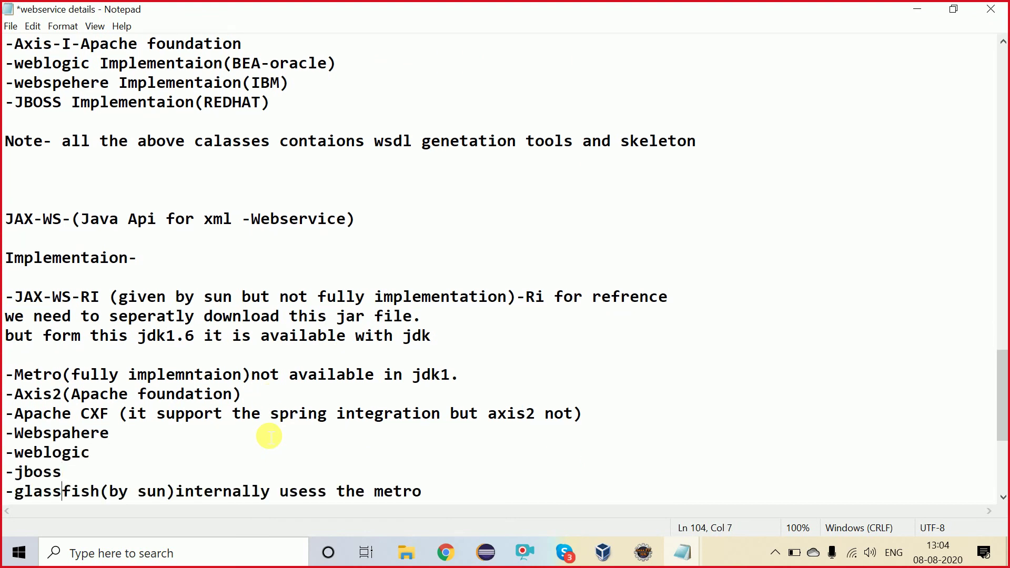
{"action": "key", "text": "Down"}
{"action": "key", "text": "Down"}
{"action": "key", "text": "Down"}
Select the JAX-WS entries from glassfish up to Metro and save the notes.
{"action": "key", "text": "shift+Up"}
{"action": "key", "text": "shift+Up"}
{"action": "key", "text": "shift+Up"}
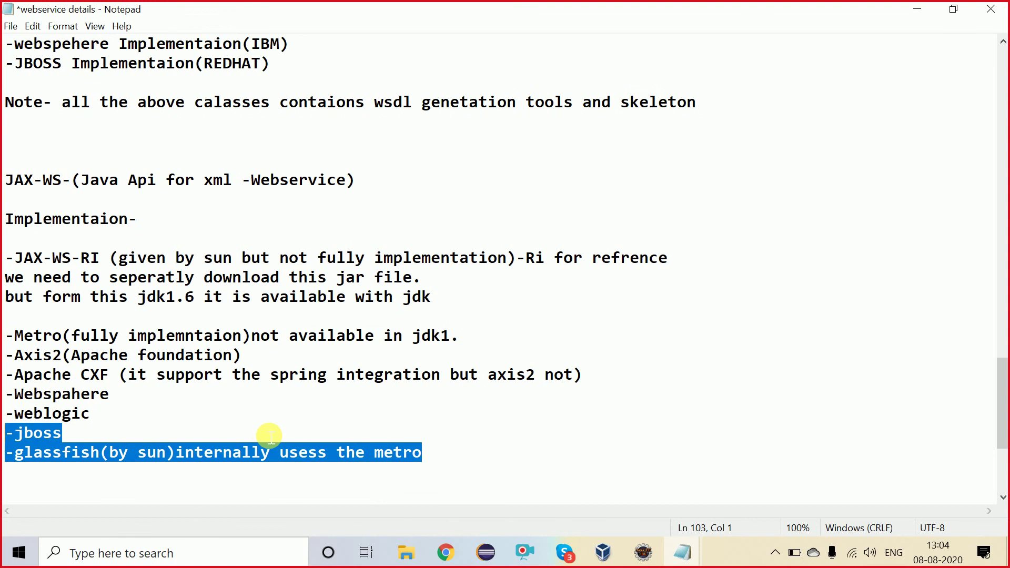
{"action": "key", "text": "shift+Up"}
{"action": "key", "text": "shift+Up"}
{"action": "key", "text": "shift+Up"}
{"action": "key", "text": "shift+Up"}
{"action": "key", "text": "shift+Up"}
{"action": "key", "text": "shift+Up"}
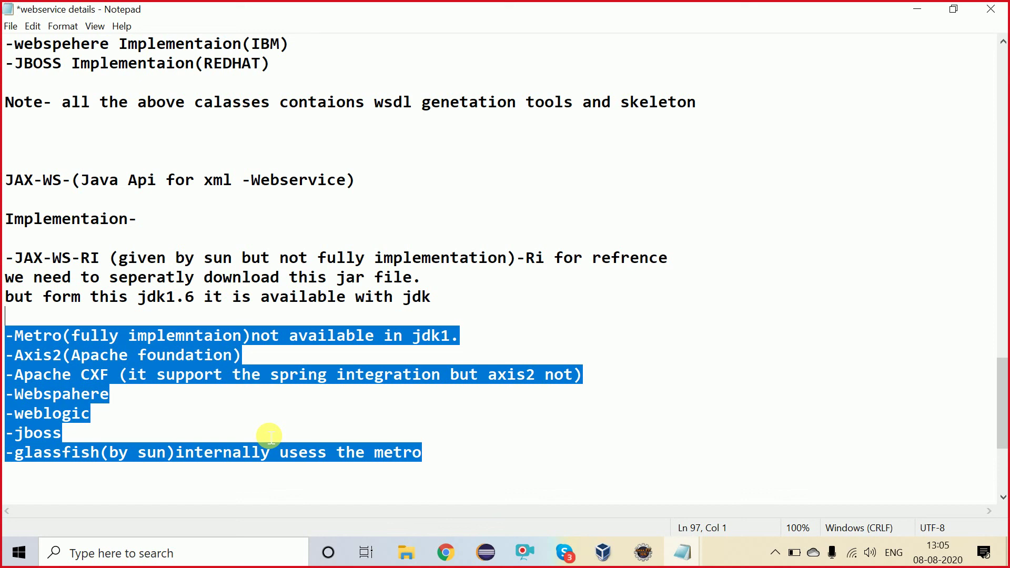
{"action": "key", "text": "ctrl+s"}
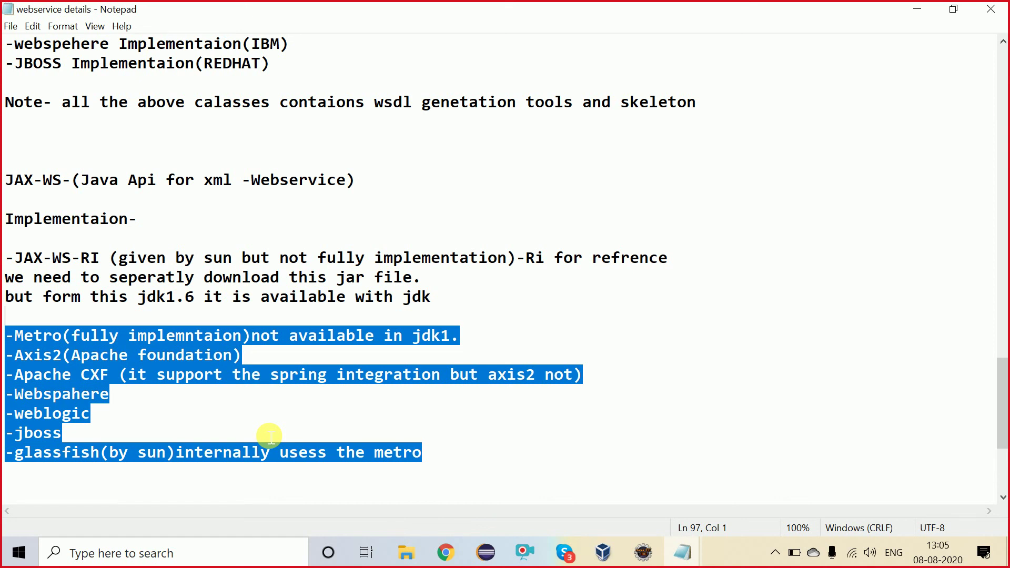
{"action": "key", "text": "Up"}
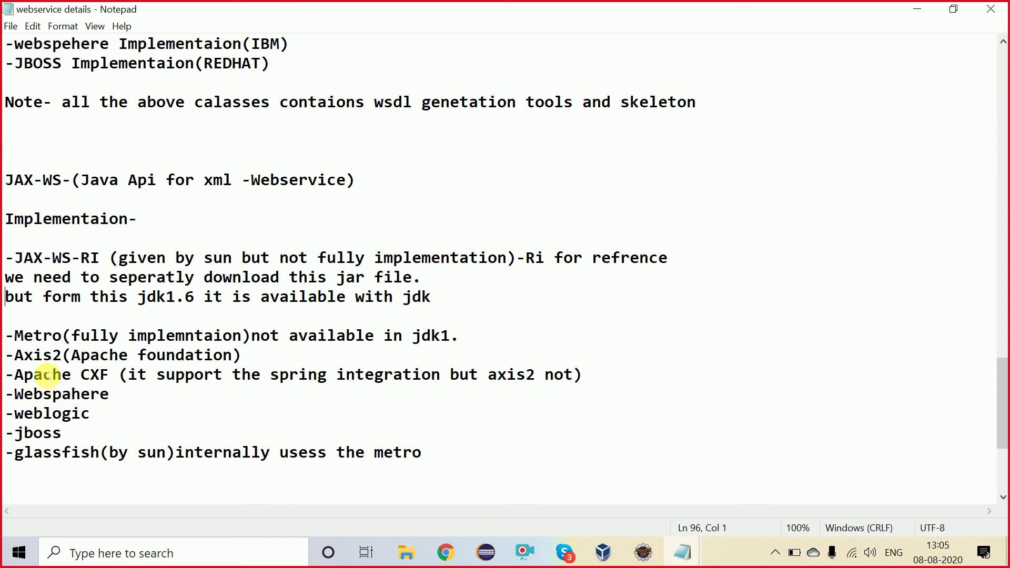
Select the word 'Apache' in the Apache CXF entry, deselect it, and move to the -jercey line.
{"action": "double_click", "coordinate": [46, 375]}
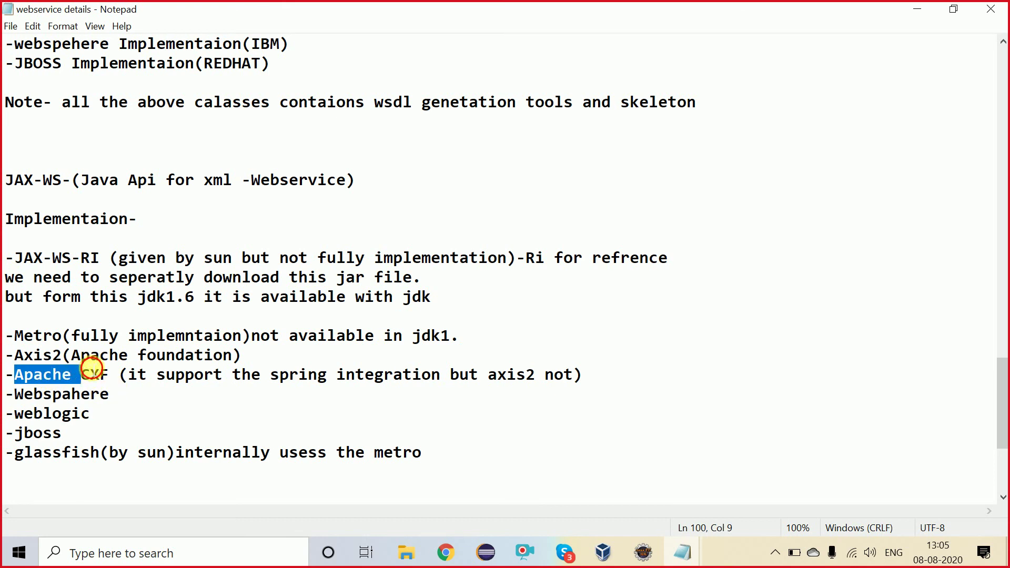
{"action": "left_click", "coordinate": [91, 374]}
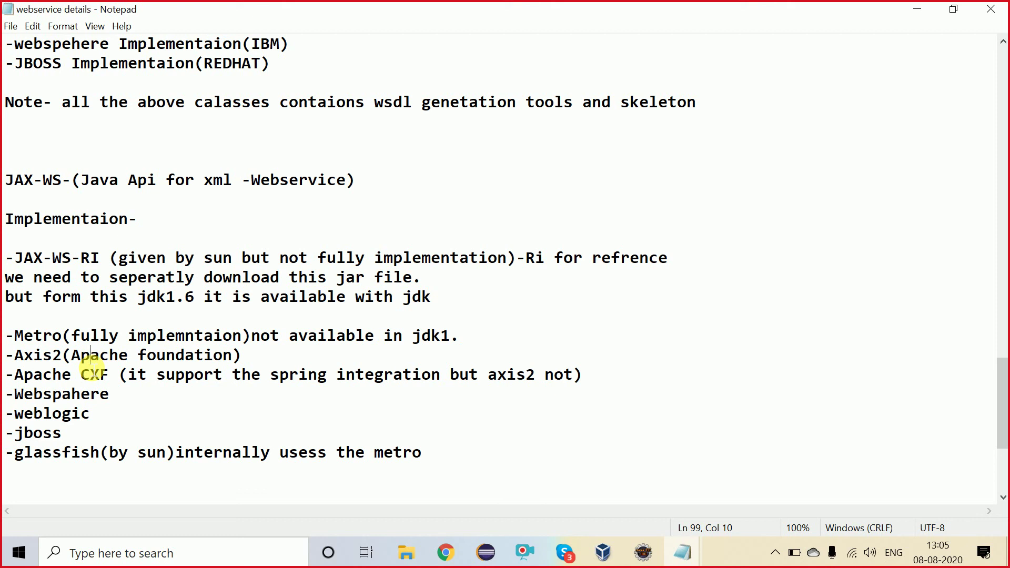
{"action": "key", "text": "Down"}
{"action": "key", "text": "Down"}
{"action": "key", "text": "Down"}
{"action": "key", "text": "Down"}
{"action": "key", "text": "Down"}
{"action": "key", "text": "Down"}
{"action": "key", "text": "Down"}
{"action": "key", "text": "Down"}
{"action": "key", "text": "Down"}
{"action": "key", "text": "Down"}
{"action": "key", "text": "Down"}
{"action": "key", "text": "Down"}
{"action": "key", "text": "Down"}
{"action": "key", "text": "Down"}
{"action": "key", "text": "Down"}
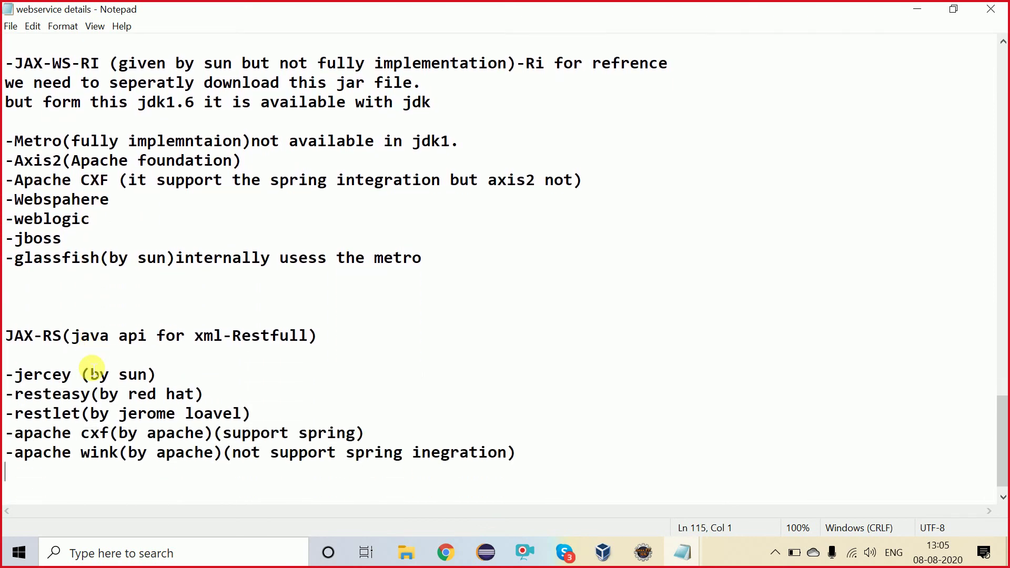
Add an empty line below the last JAX-RS entry, then select the '-jercey (by sun)' line.
{"action": "key", "text": "Return"}
{"action": "key", "text": "Return"}
{"action": "key", "text": "Return"}
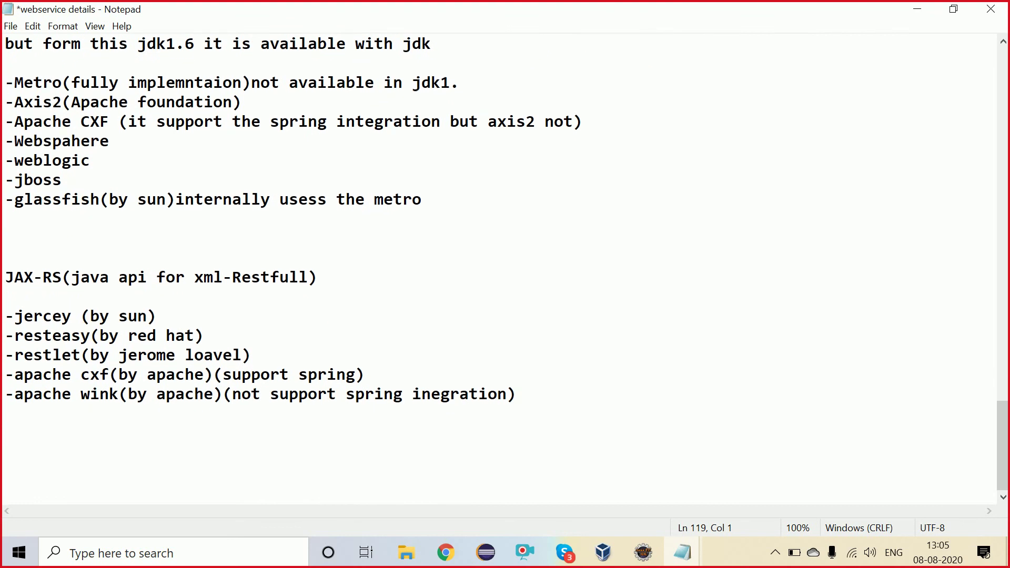
{"action": "key", "text": "Up"}
{"action": "key", "text": "Up"}
{"action": "key", "text": "Up"}
{"action": "key", "text": "Up"}
{"action": "key", "text": "Up"}
{"action": "key", "text": "Up"}
{"action": "key", "text": "Up"}
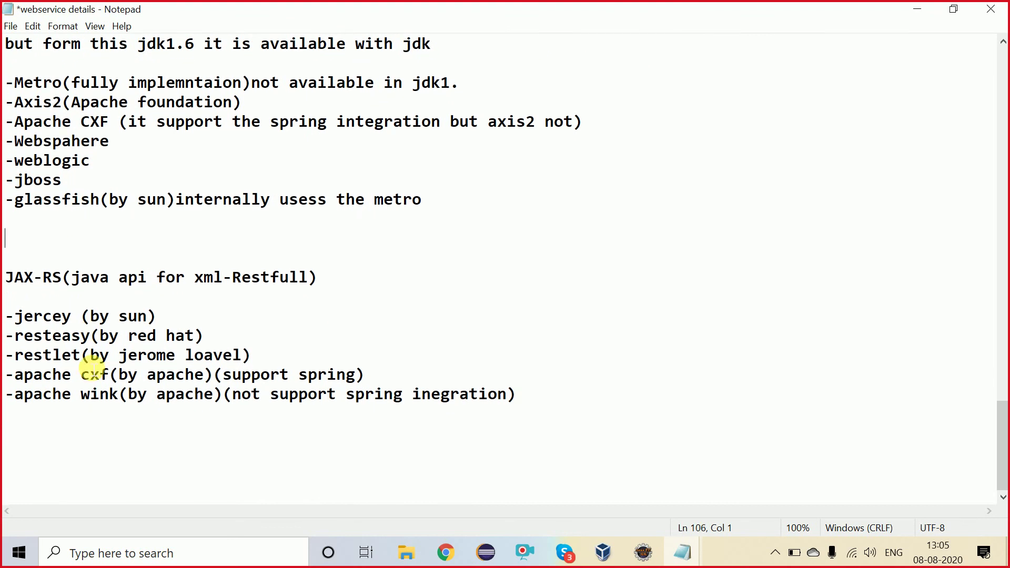
{"action": "key", "text": "Down"}
{"action": "key", "text": "Down"}
{"action": "key", "text": "Down"}
{"action": "key", "text": "Down"}
{"action": "key", "text": "shift+Down"}
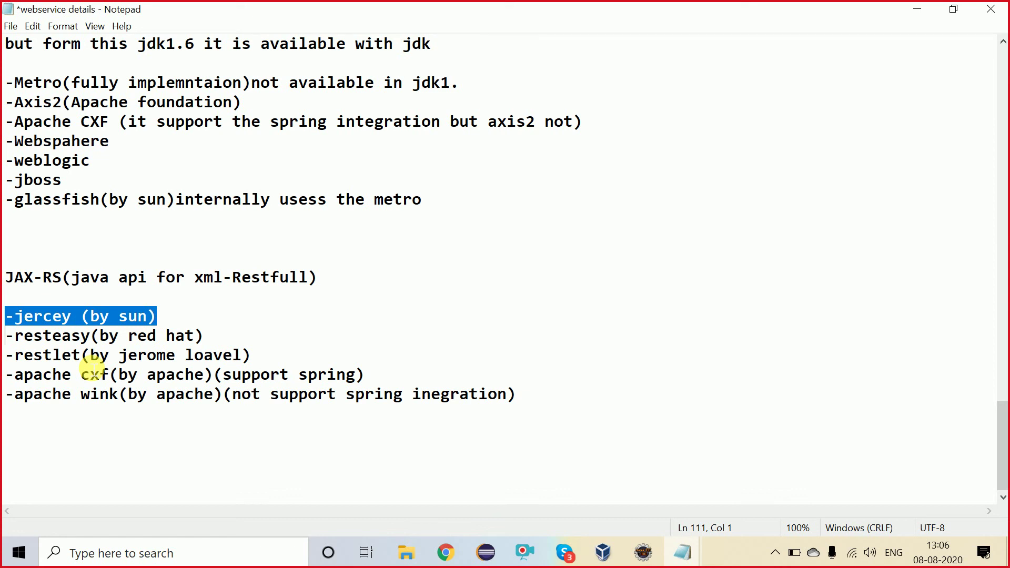
{"action": "left_click_drag", "start_coordinate": [36, 219], "coordinate": [10, 87]}
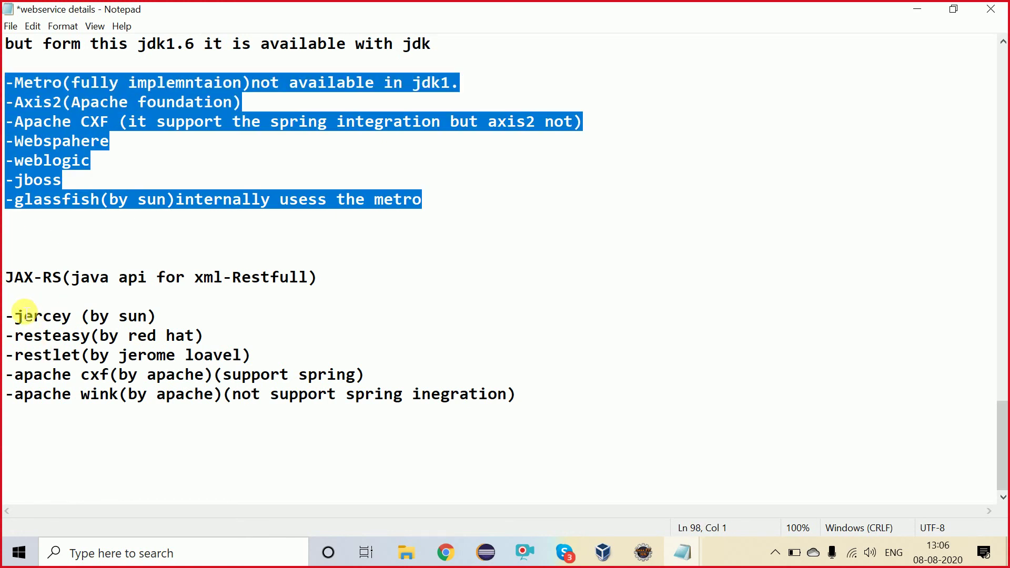
{"action": "left_click_drag", "start_coordinate": [8, 314], "coordinate": [324, 415]}
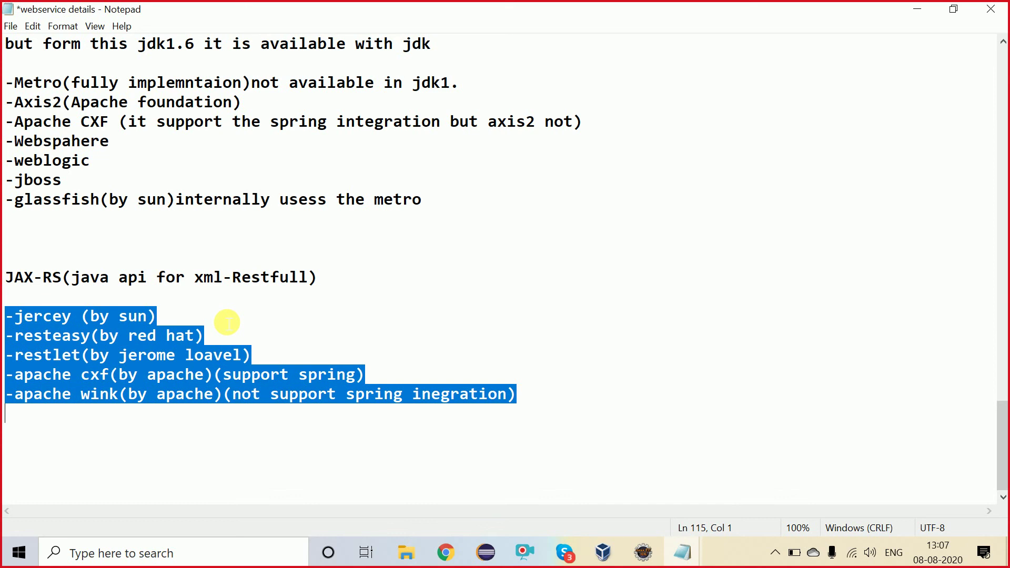
{"action": "left_click_drag", "start_coordinate": [227, 323], "coordinate": [5, 318]}
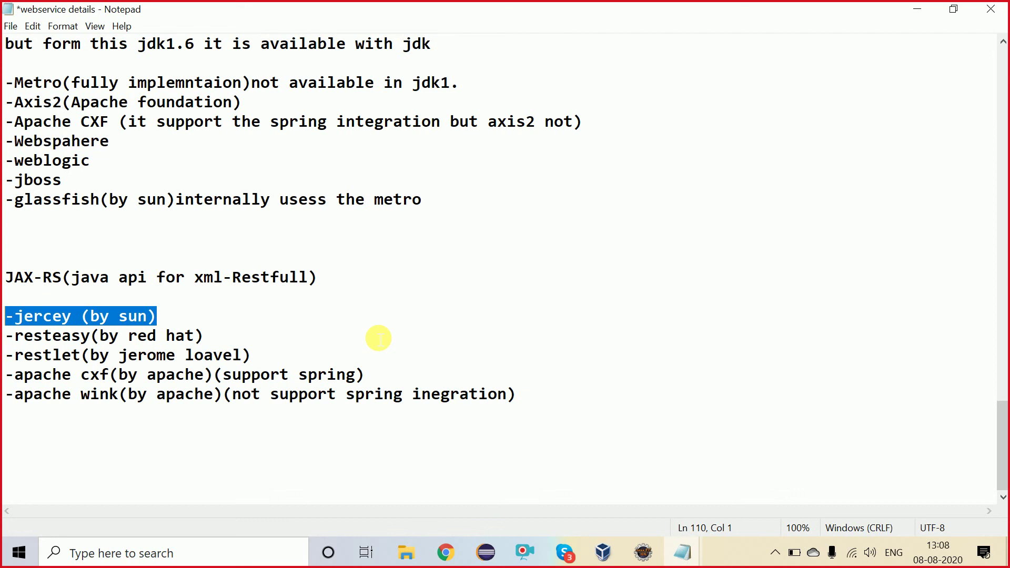
Save the JAX-RS notes, highlight the Jersey and Axis2 entries, then minimize them.
{"action": "key", "text": "ctrl+s"}
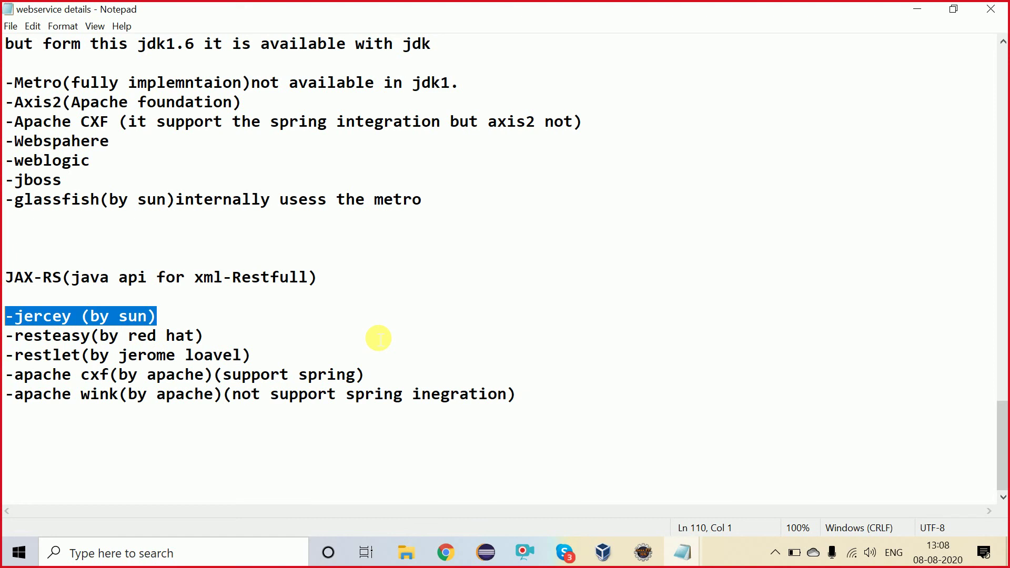
{"action": "left_click", "coordinate": [378, 338]}
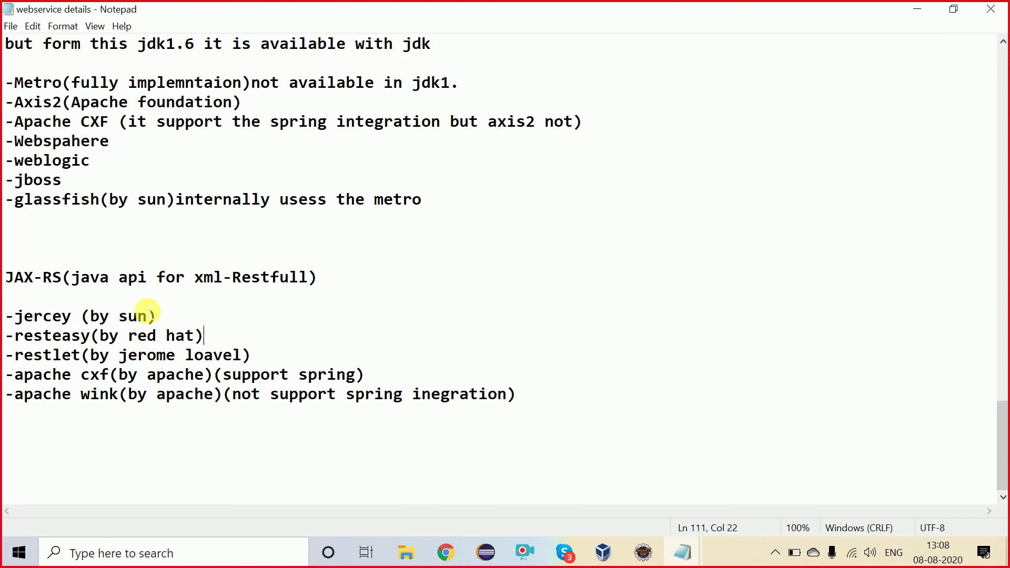
{"action": "left_click_drag", "start_coordinate": [161, 317], "coordinate": [6, 317]}
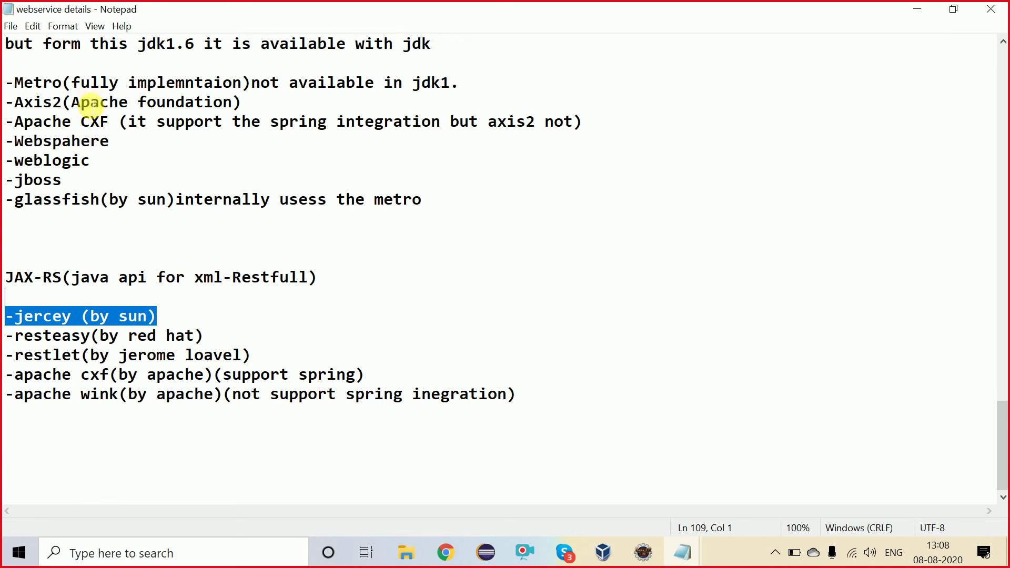
{"action": "left_click_drag", "start_coordinate": [62, 102], "coordinate": [5, 103]}
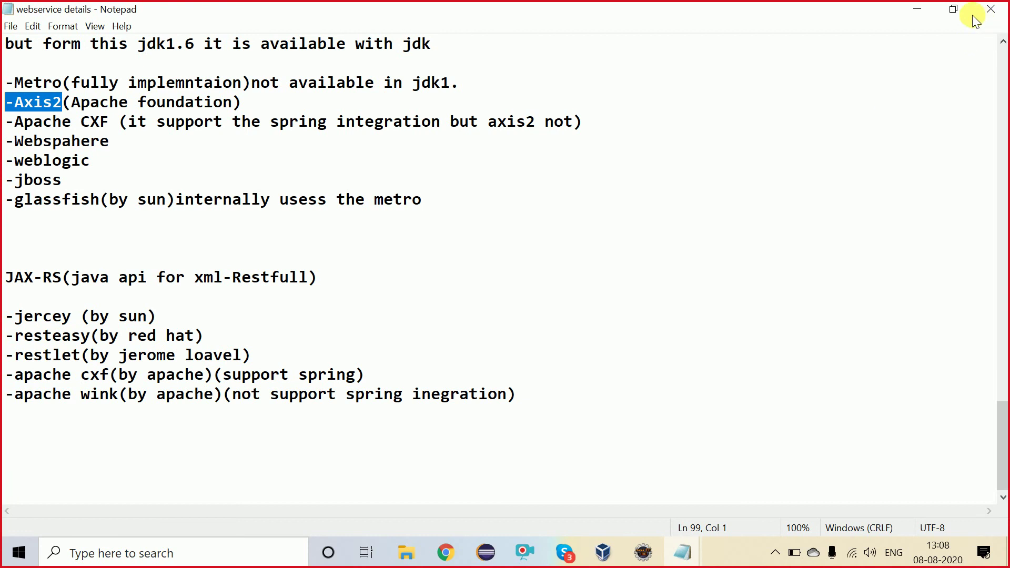
{"action": "left_click", "coordinate": [921, 11]}
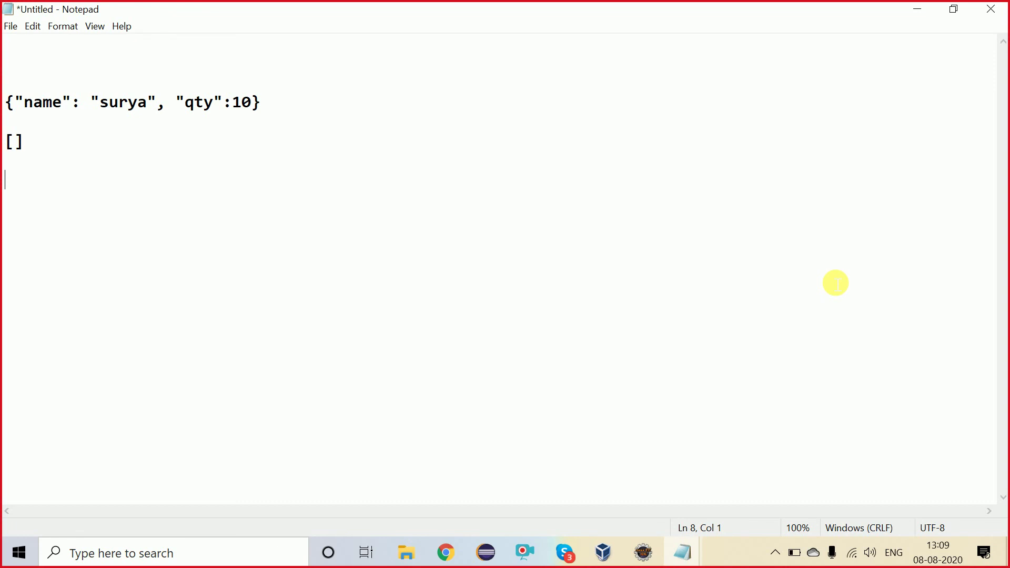
{"action": "left_click", "coordinate": [643, 553]}
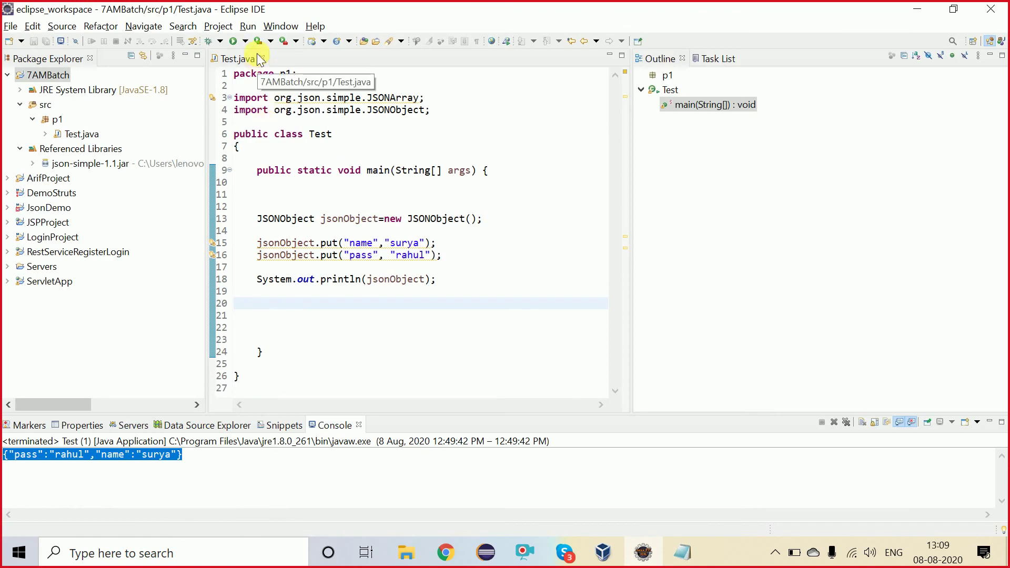
Close the Test.java editor and clear the console output.
{"action": "left_click", "coordinate": [261, 58]}
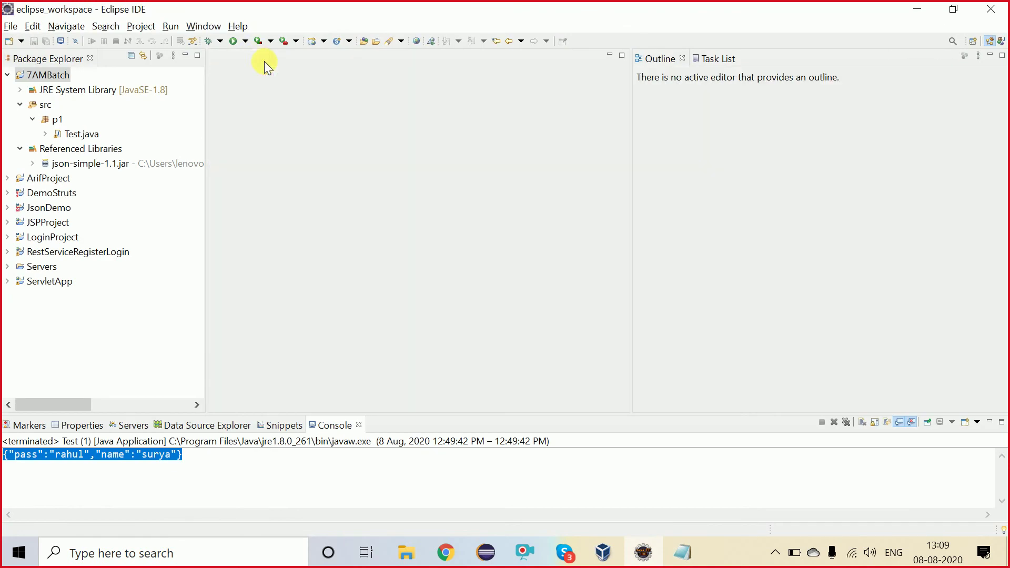
{"action": "right_click", "coordinate": [172, 492]}
{"action": "left_click", "coordinate": [213, 430]}
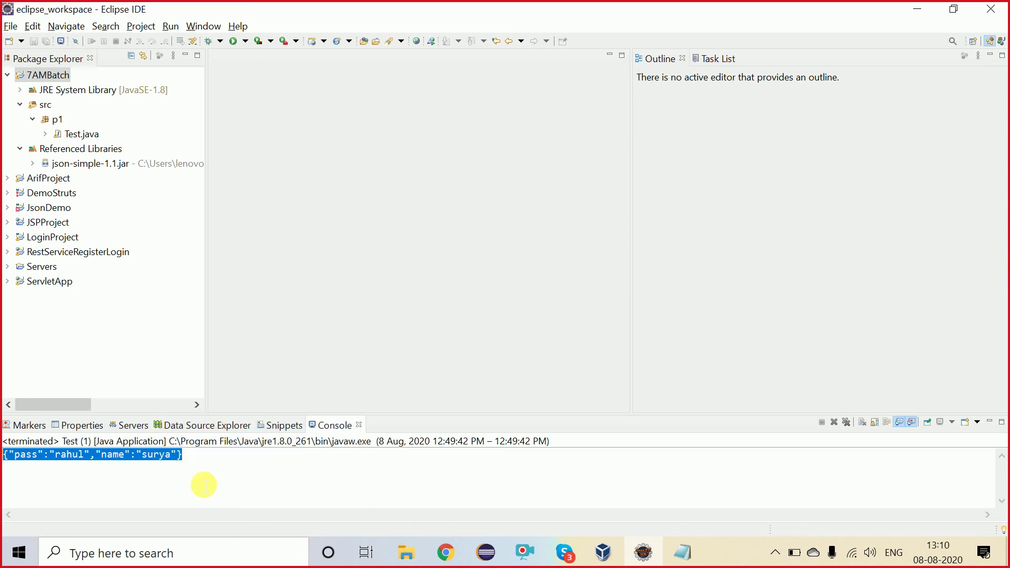
{"action": "left_click", "coordinate": [204, 485]}
{"action": "right_click", "coordinate": [234, 482]}
{"action": "left_click", "coordinate": [286, 392]}
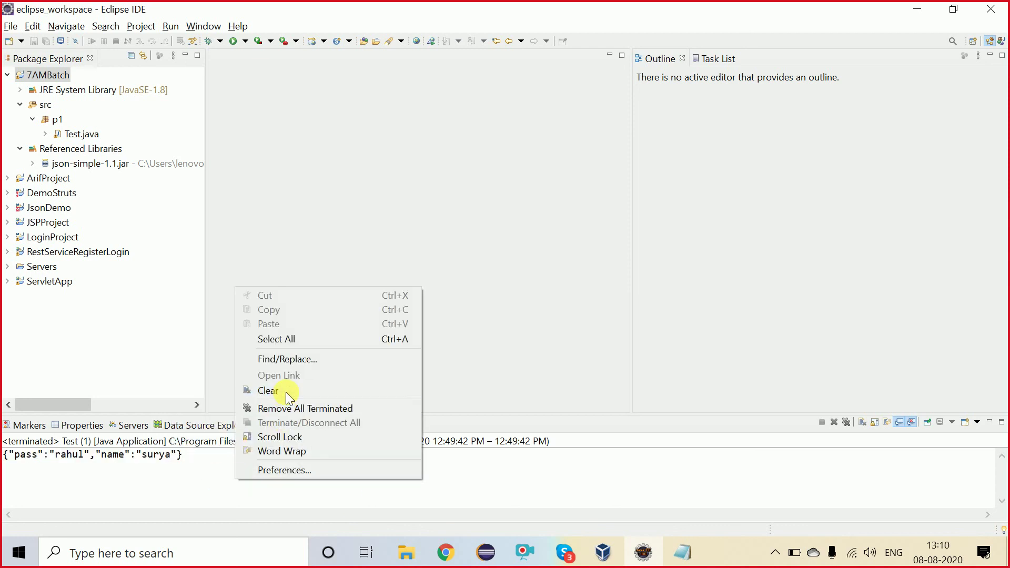
Collapse the 7AMBatch project tree in the Project Explorer.
{"action": "left_click", "coordinate": [9, 78]}
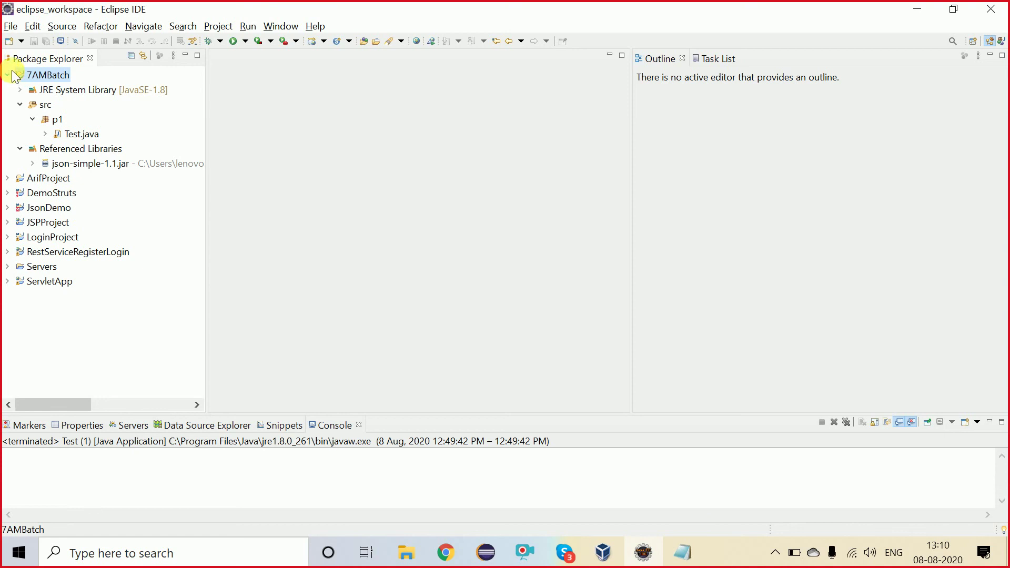
{"action": "double_click", "coordinate": [38, 77]}
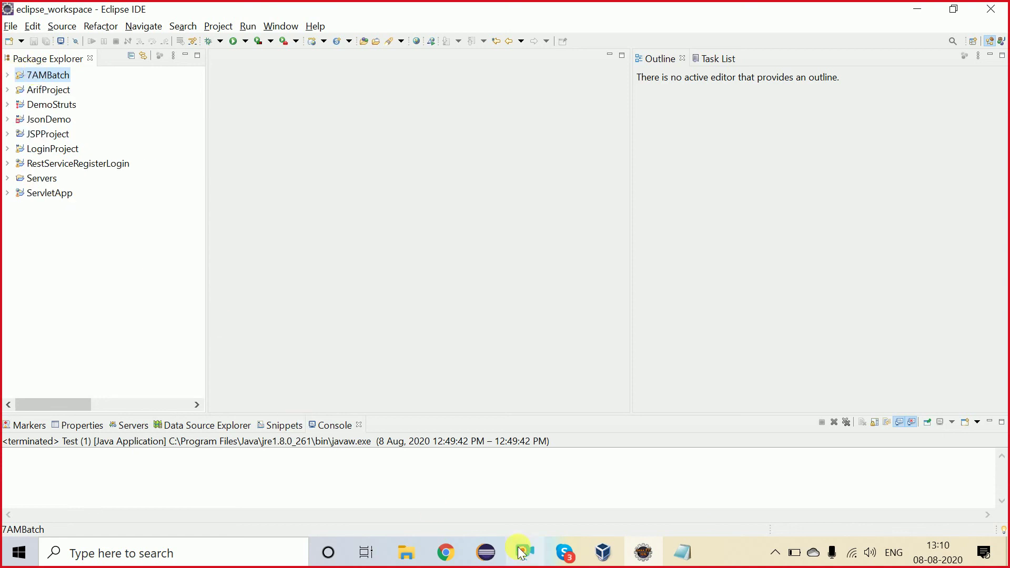
{"action": "left_click", "coordinate": [446, 550]}
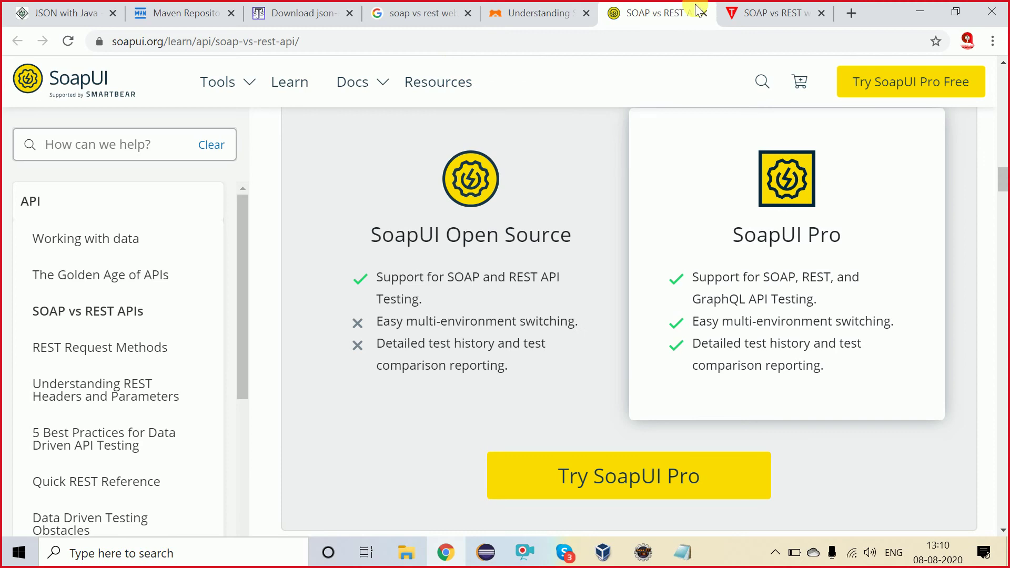
Close the SOAP vs REST, soap search, Understanding SOAP and Download json-simple tabs.
{"action": "left_click", "coordinate": [823, 13]}
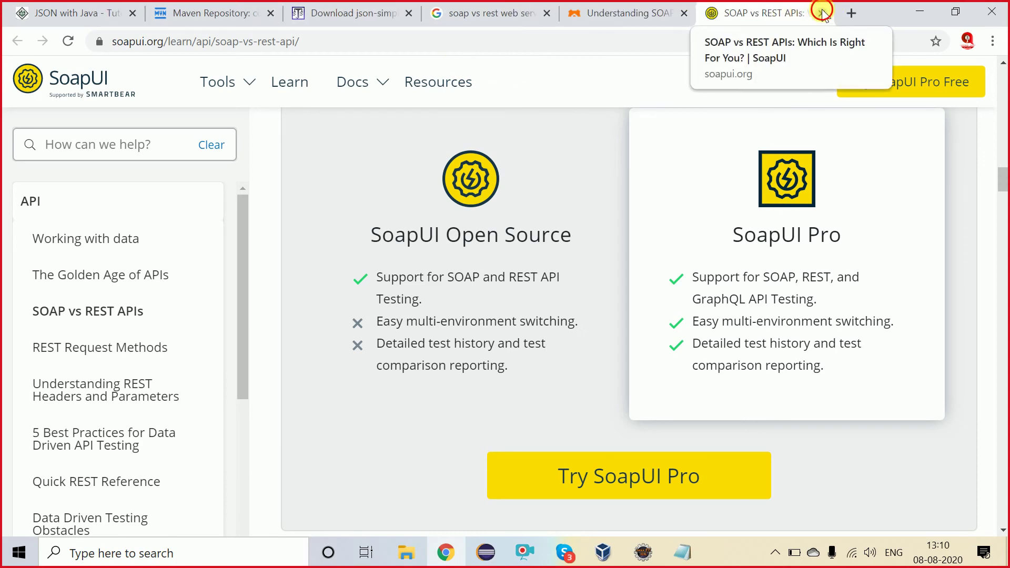
{"action": "left_click", "coordinate": [823, 13]}
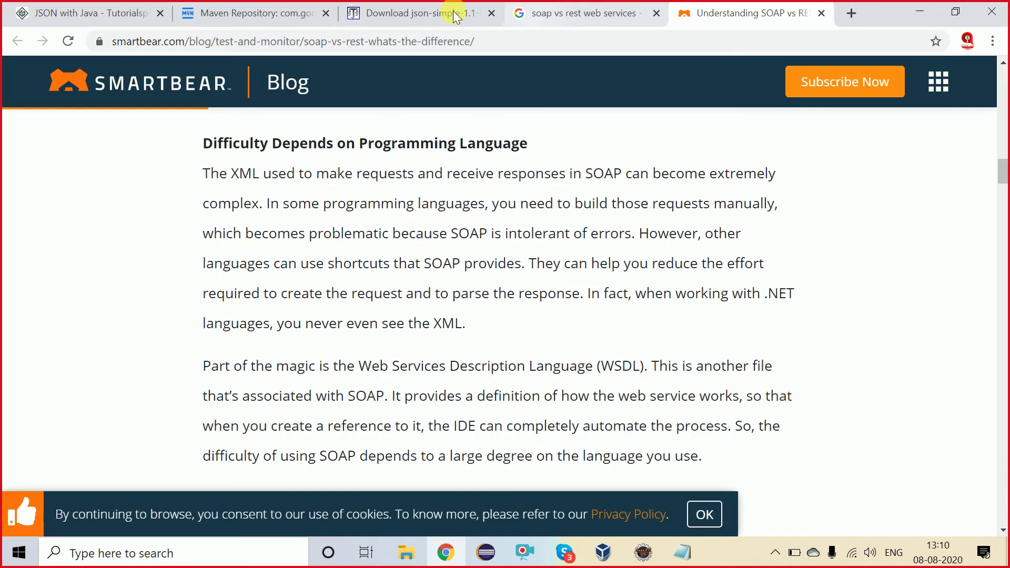
{"action": "left_click", "coordinate": [490, 11]}
{"action": "left_click", "coordinate": [490, 11]}
{"action": "left_click", "coordinate": [490, 11]}
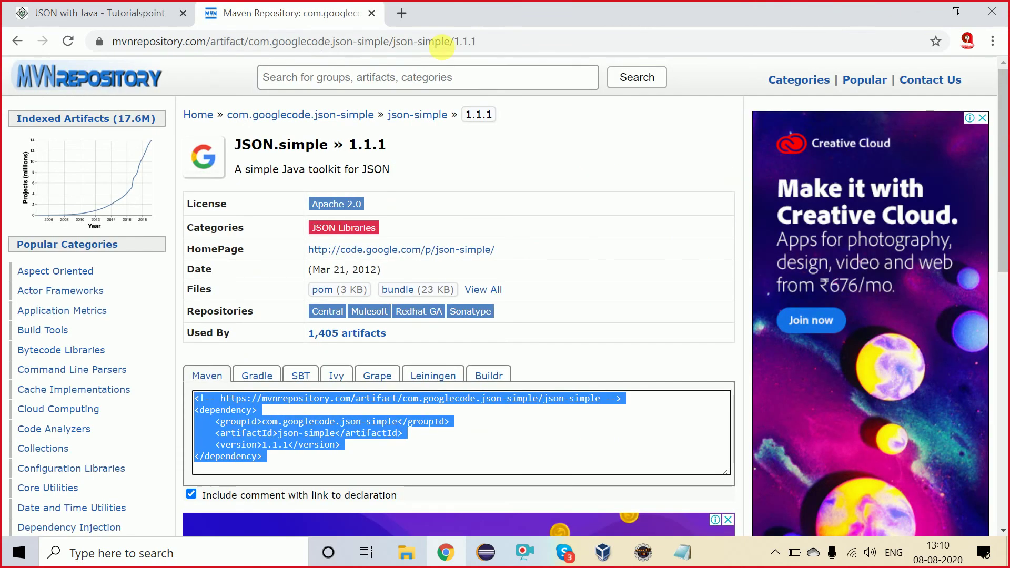
{"action": "left_click", "coordinate": [415, 46]}
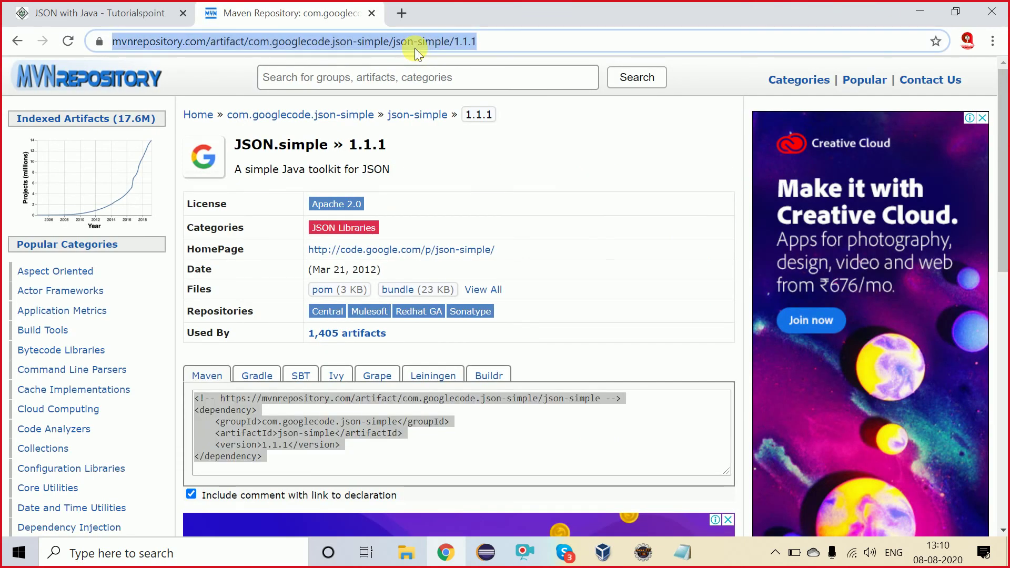
Search for 'jersey java framework' and open the Eclipse Jersey result.
{"action": "type", "text": "je"}
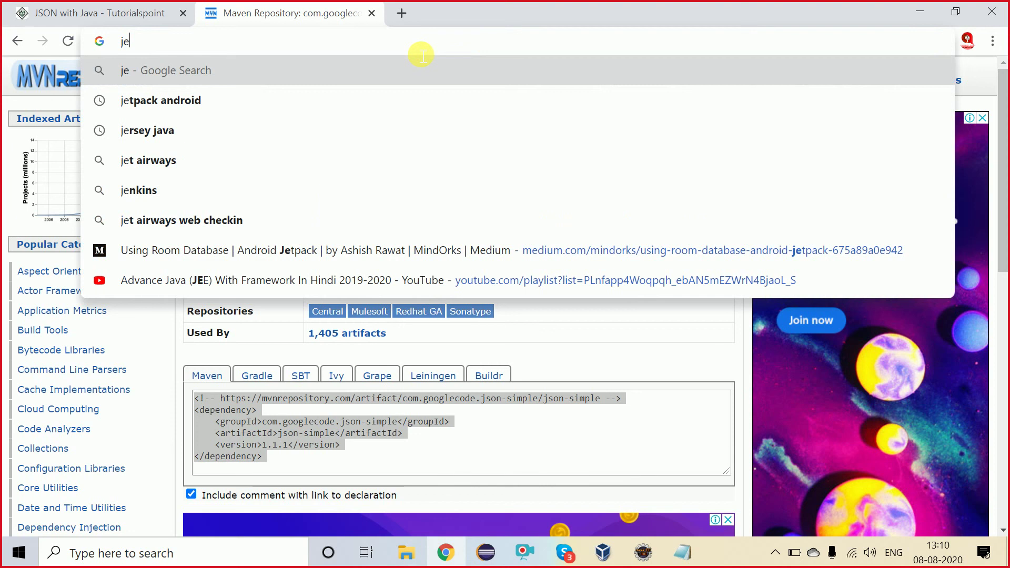
{"action": "type", "text": "rcy"}
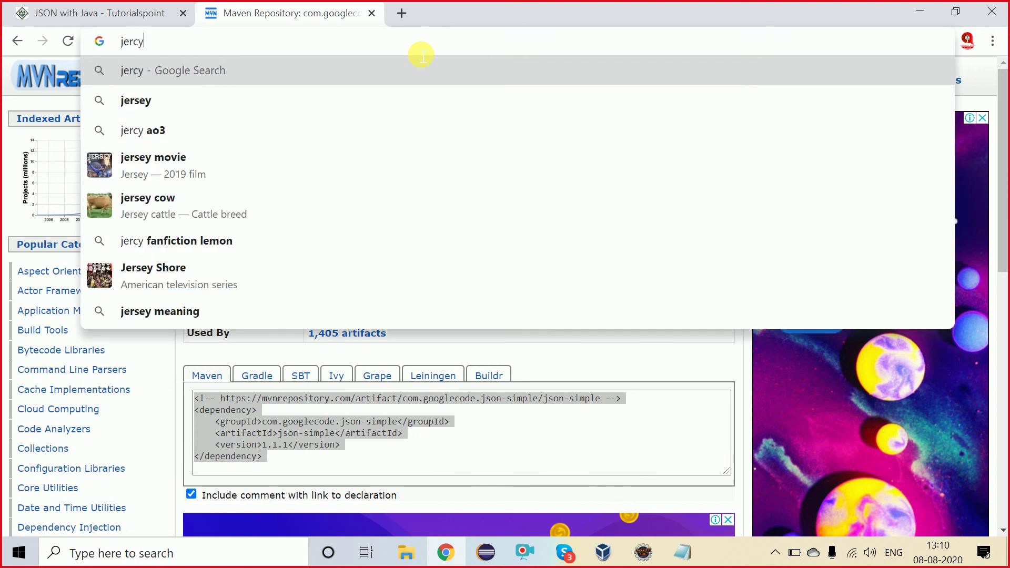
{"action": "key", "text": "Down"}
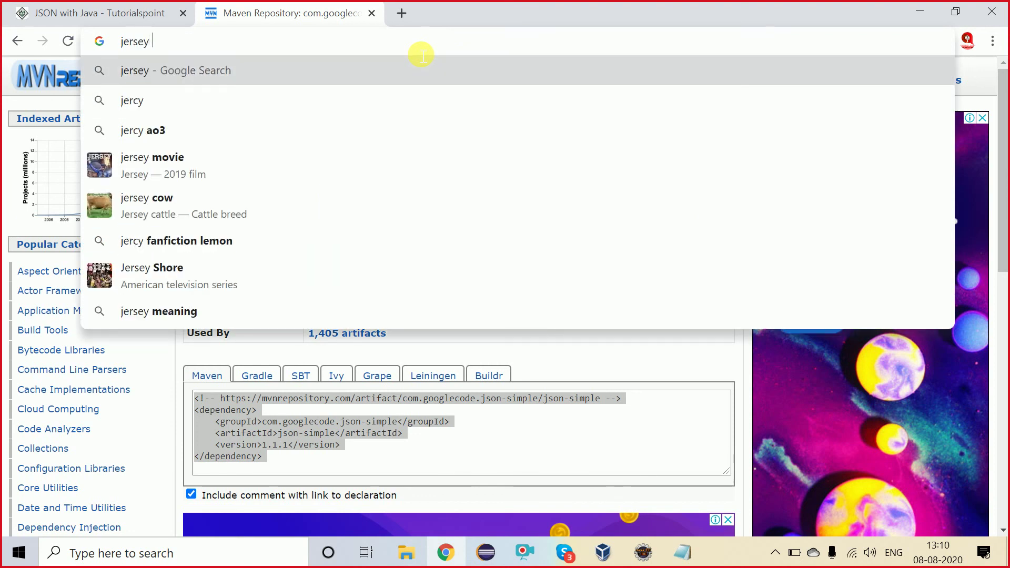
{"action": "type", "text": "java fra"}
{"action": "key", "text": "Down"}
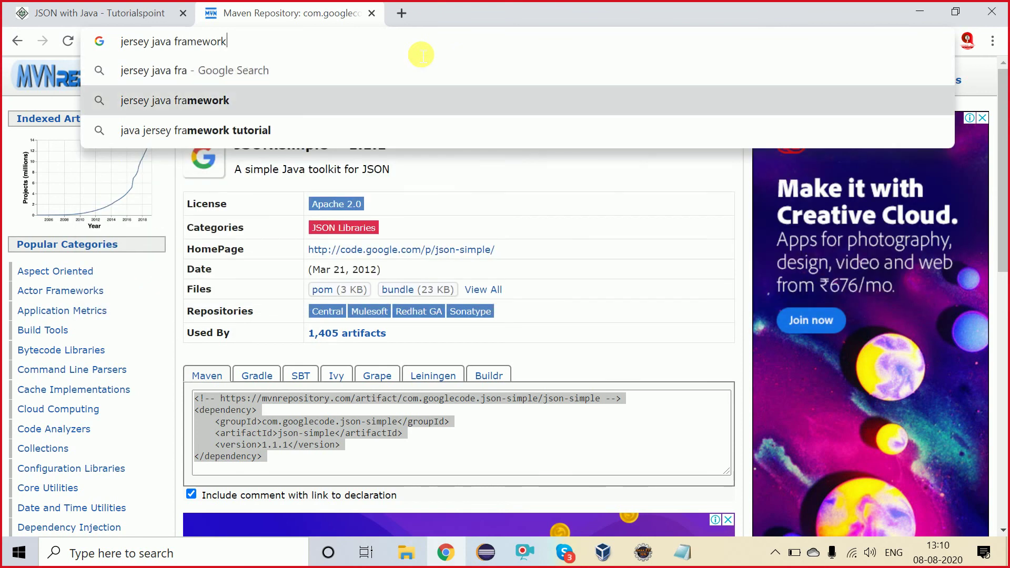
{"action": "key", "text": "Return"}
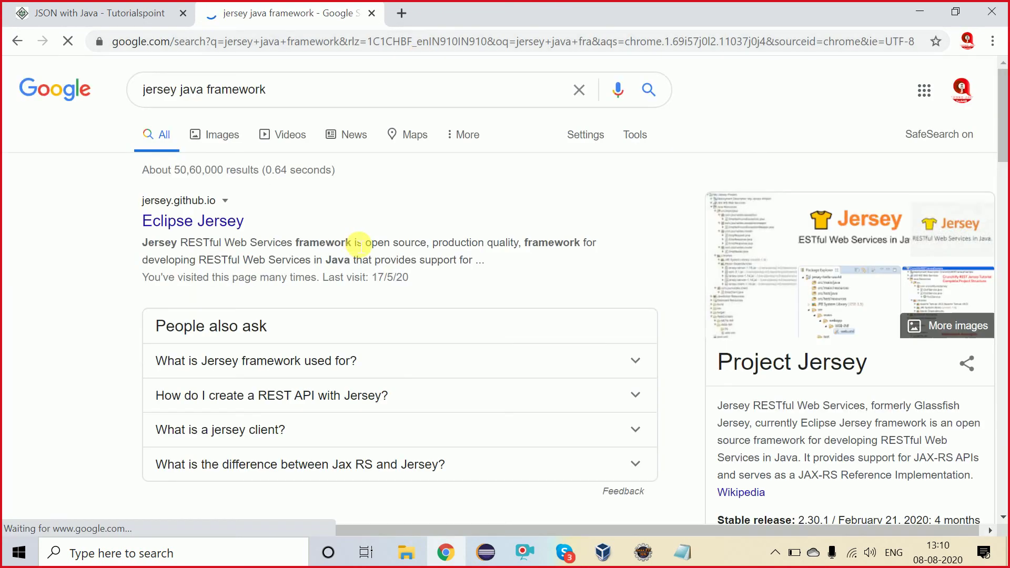
{"action": "left_click", "coordinate": [216, 213]}
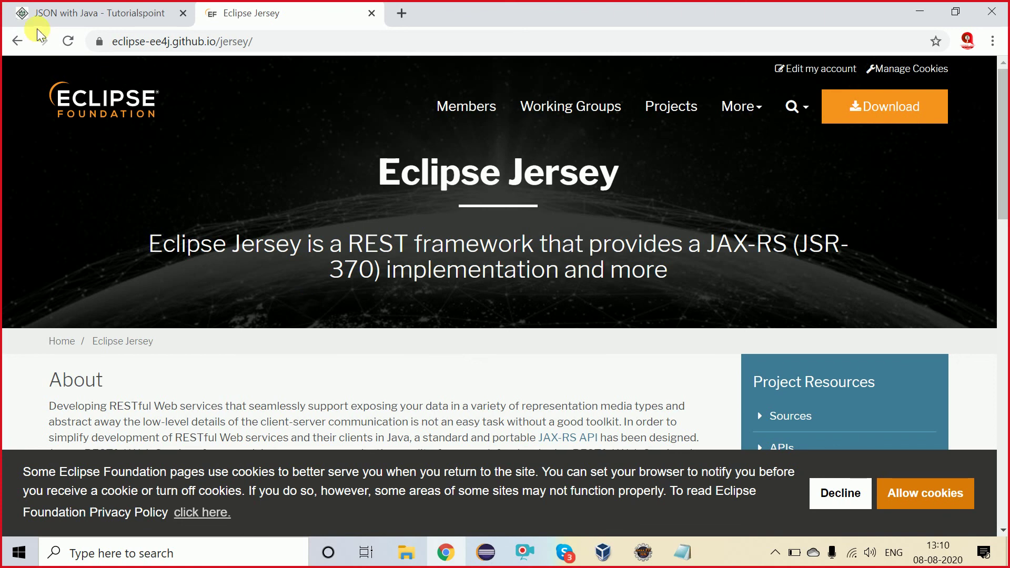
Go back to the search results and reopen the Eclipse Jersey result.
{"action": "left_click", "coordinate": [18, 41]}
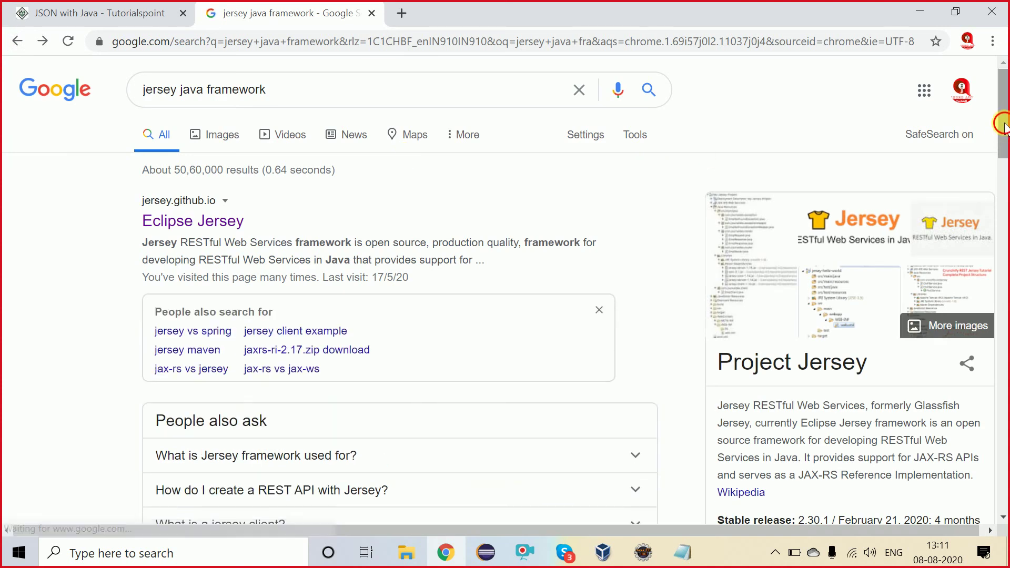
{"action": "left_click_drag", "start_coordinate": [1004, 129], "coordinate": [1004, 194]}
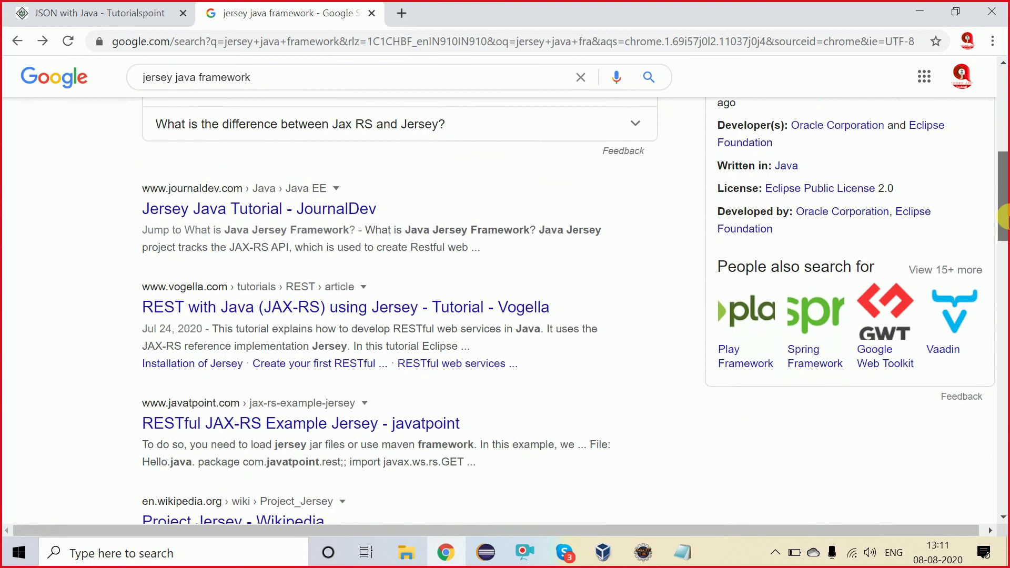
{"action": "left_click_drag", "start_coordinate": [1003, 195], "coordinate": [1003, 79]}
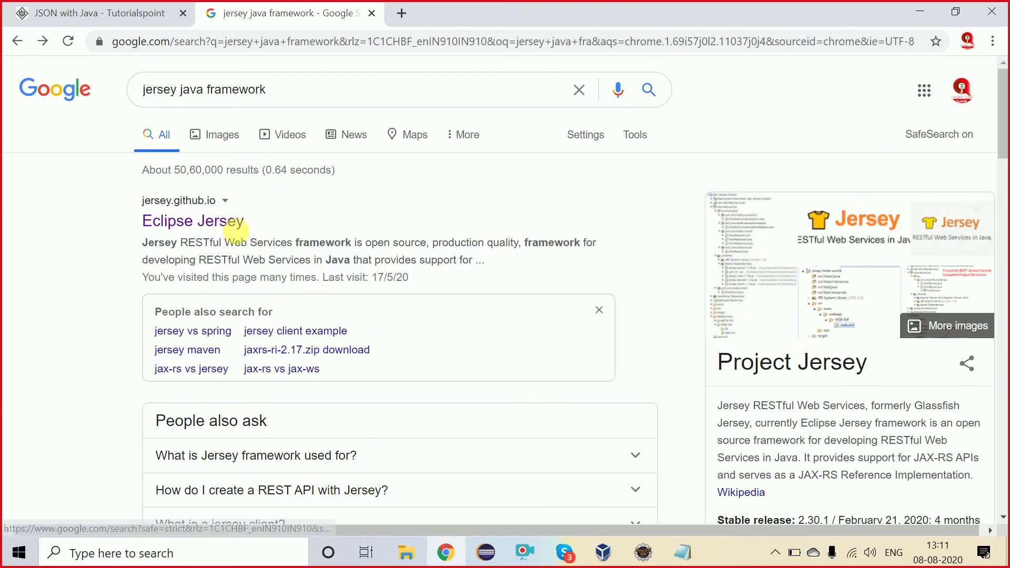
{"action": "left_click", "coordinate": [193, 220]}
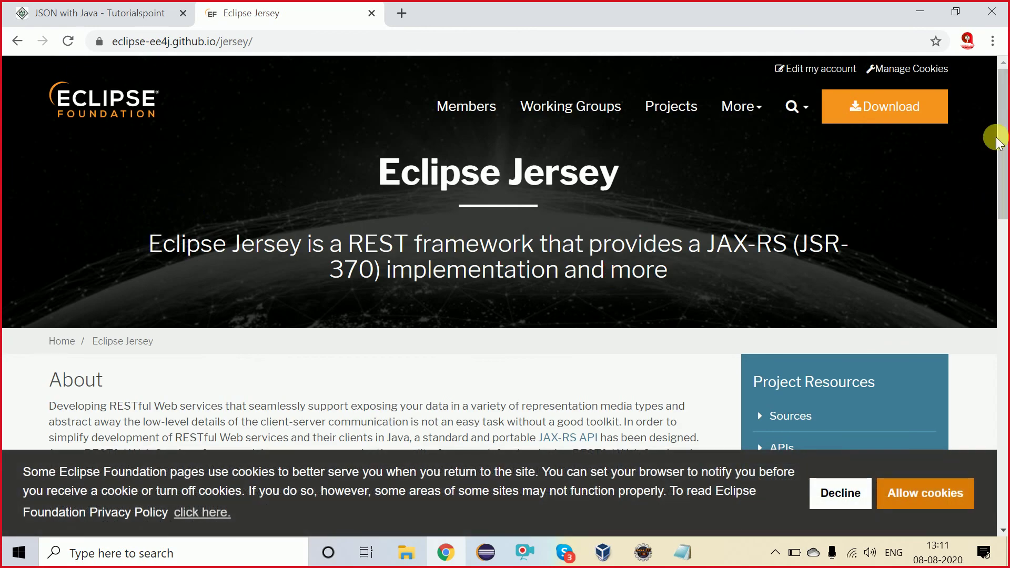
Highlight the JAX-RS description, decline cookies, and scroll down to the Download section.
{"action": "left_click_drag", "start_coordinate": [1001, 166], "coordinate": [917, 219]}
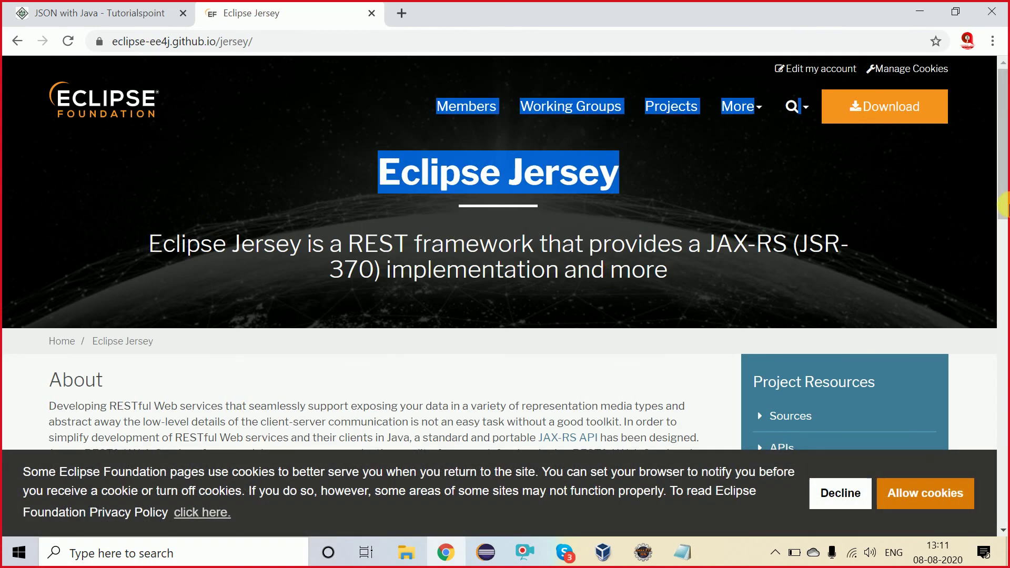
{"action": "left_click", "coordinate": [917, 219]}
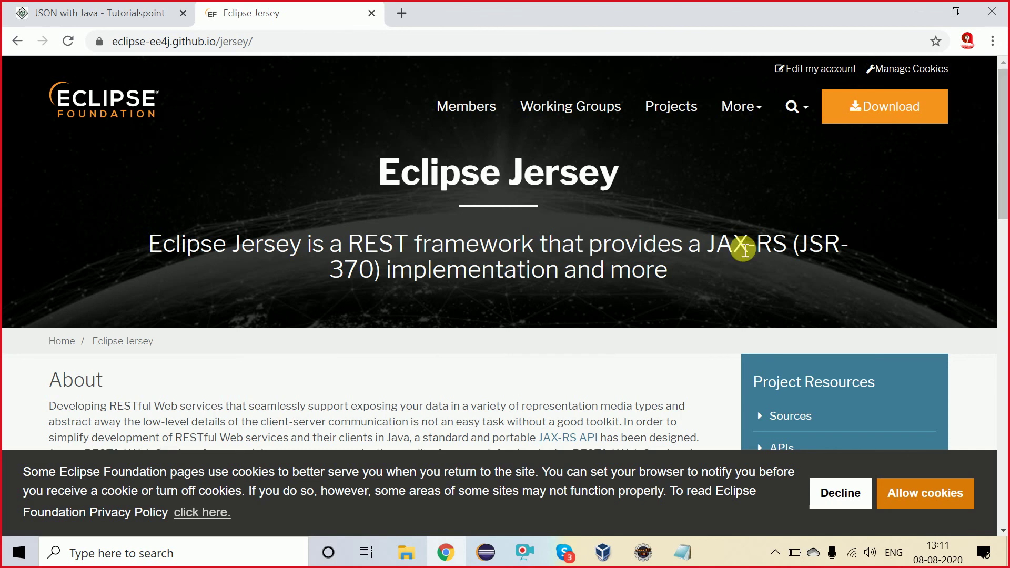
{"action": "mouse_move", "coordinate": [349, 242]}
{"action": "left_mouse_down"}
{"action": "mouse_move", "coordinate": [788, 258]}
{"action": "mouse_move", "coordinate": [813, 260]}
{"action": "mouse_move", "coordinate": [810, 269]}
{"action": "left_mouse_up"}
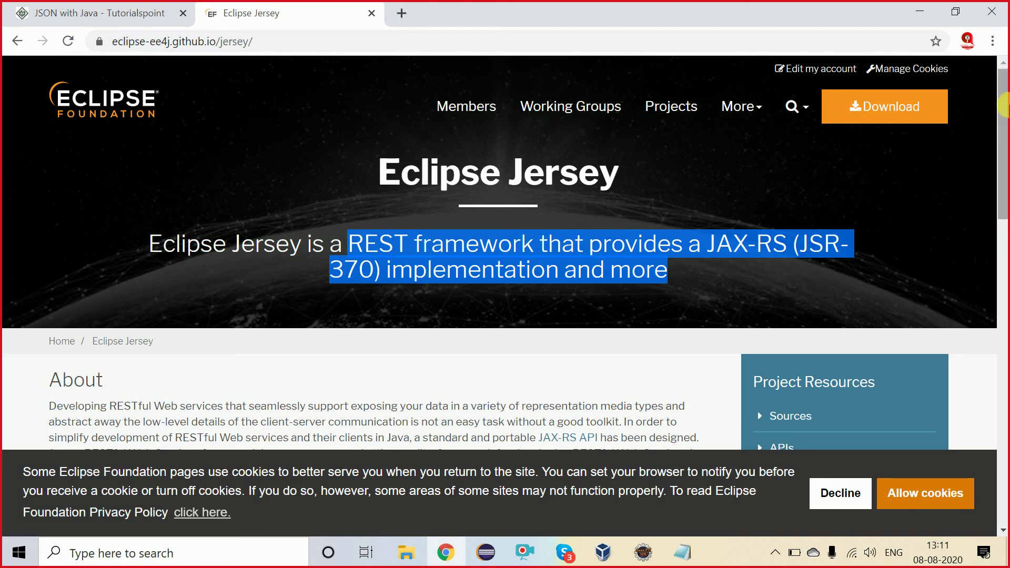
{"action": "left_click", "coordinate": [833, 497]}
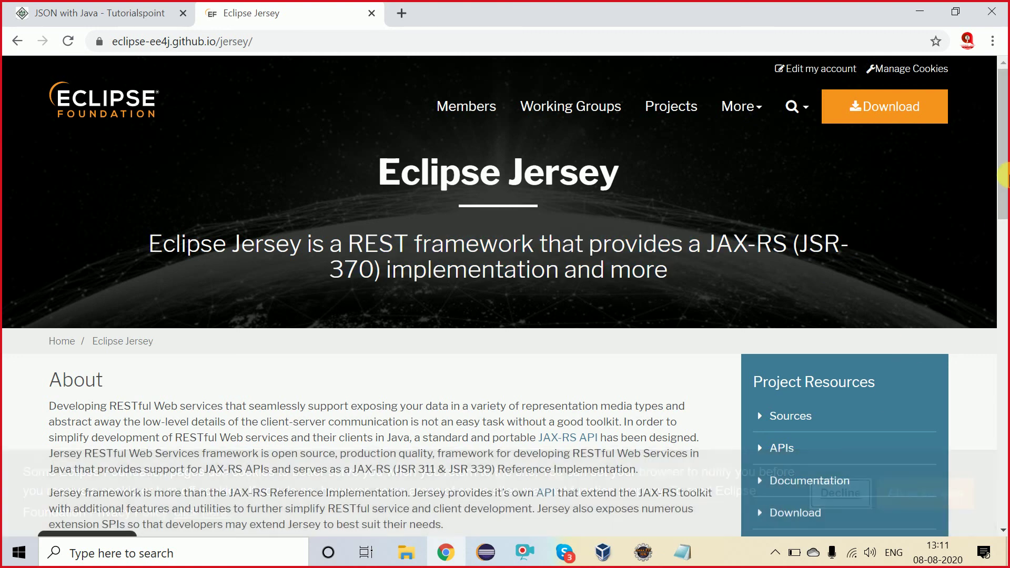
{"action": "mouse_move", "coordinate": [1001, 117]}
{"action": "left_mouse_down"}
{"action": "mouse_move", "coordinate": [1004, 138]}
{"action": "mouse_move", "coordinate": [990, 93]}
{"action": "left_mouse_up"}
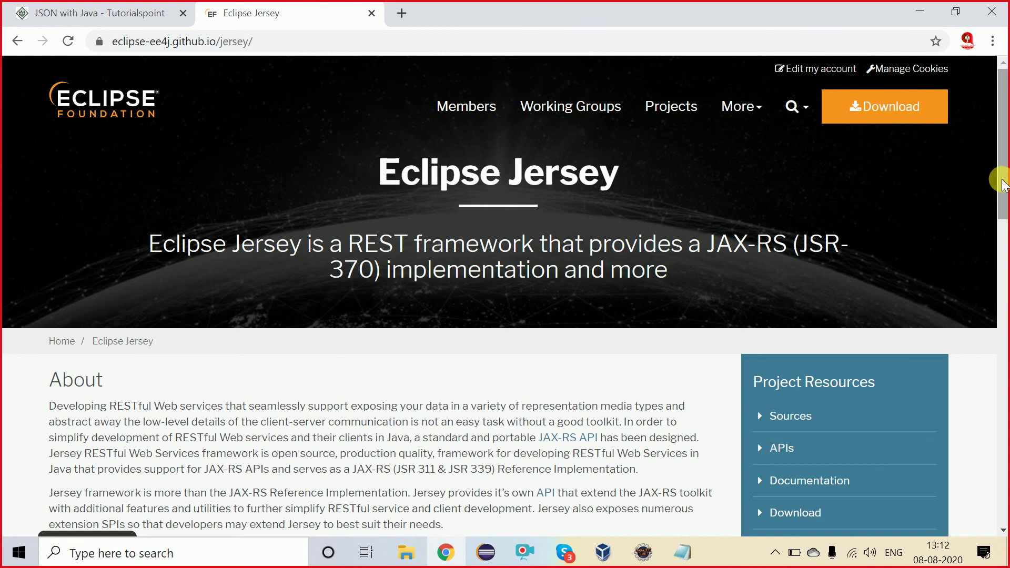
{"action": "mouse_move", "coordinate": [1001, 184]}
{"action": "left_mouse_down"}
{"action": "mouse_move", "coordinate": [1004, 365]}
{"action": "mouse_move", "coordinate": [1003, 338]}
{"action": "left_mouse_up"}
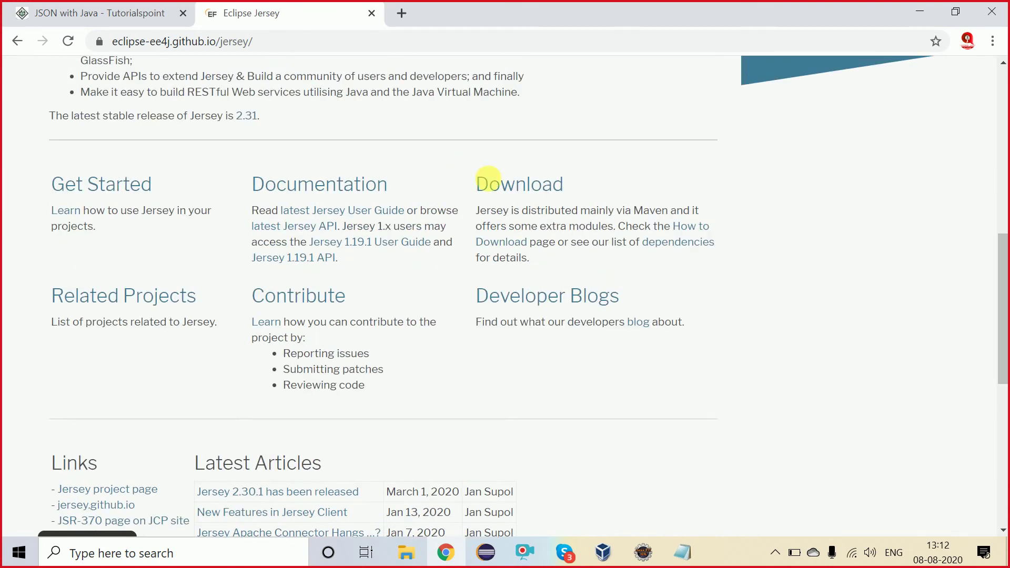
Open the Jersey download page and scroll through the 3.0.0-M6 and 2.31 bundles.
{"action": "left_click", "coordinate": [515, 190]}
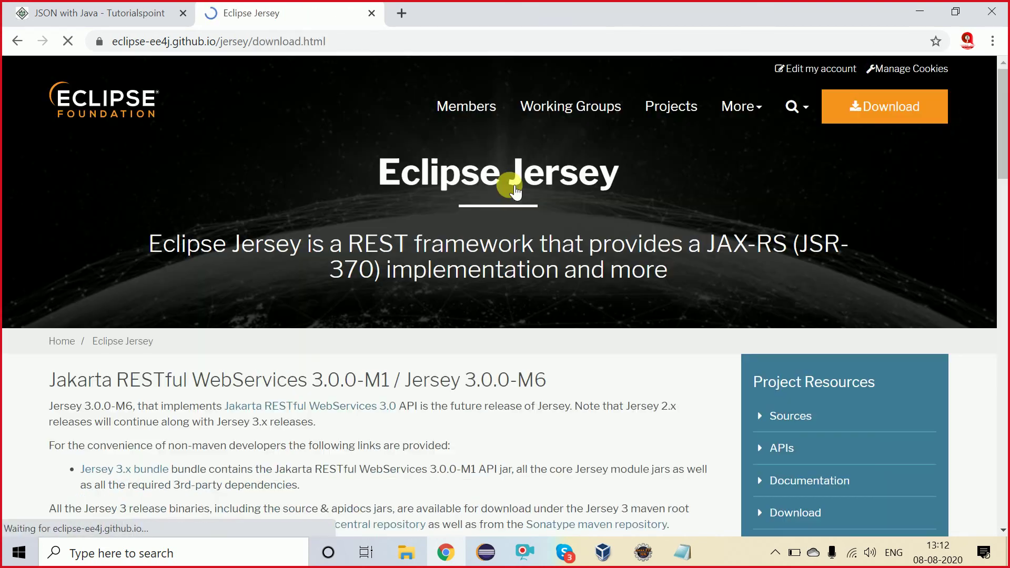
{"action": "left_click_drag", "start_coordinate": [1003, 112], "coordinate": [1003, 167]}
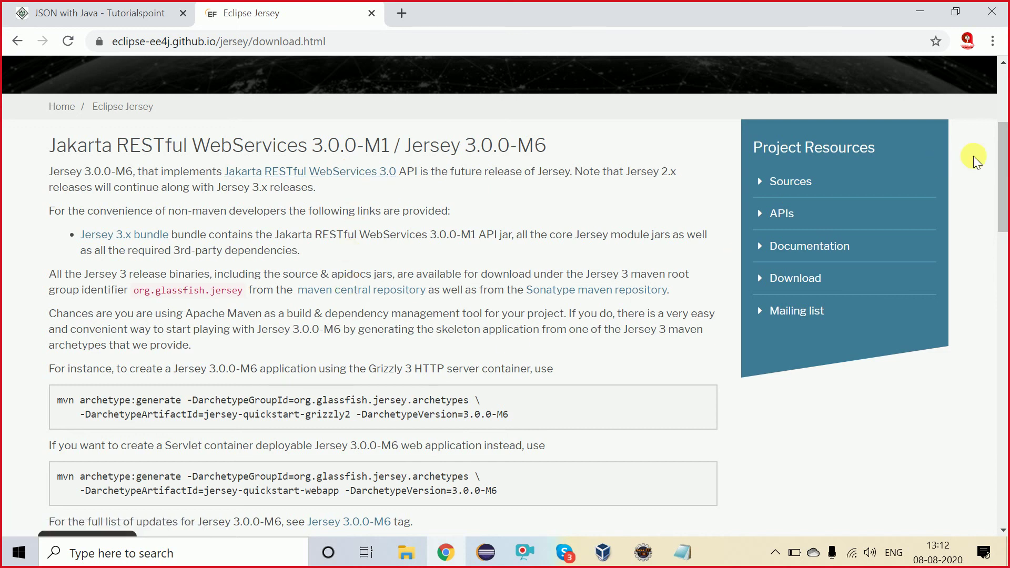
{"action": "mouse_move", "coordinate": [1003, 177]}
{"action": "left_mouse_down"}
{"action": "mouse_move", "coordinate": [1003, 421]}
{"action": "mouse_move", "coordinate": [1003, 91]}
{"action": "mouse_move", "coordinate": [1003, 179]}
{"action": "left_mouse_up"}
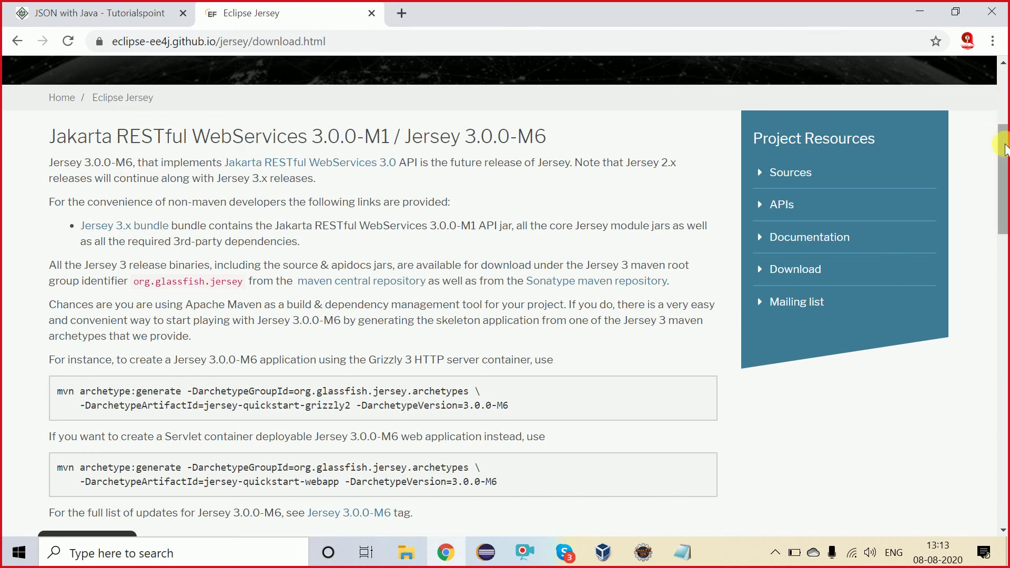
{"action": "mouse_move", "coordinate": [1004, 126]}
{"action": "left_mouse_down"}
{"action": "mouse_move", "coordinate": [1004, 257]}
{"action": "mouse_move", "coordinate": [992, 59]}
{"action": "left_mouse_up"}
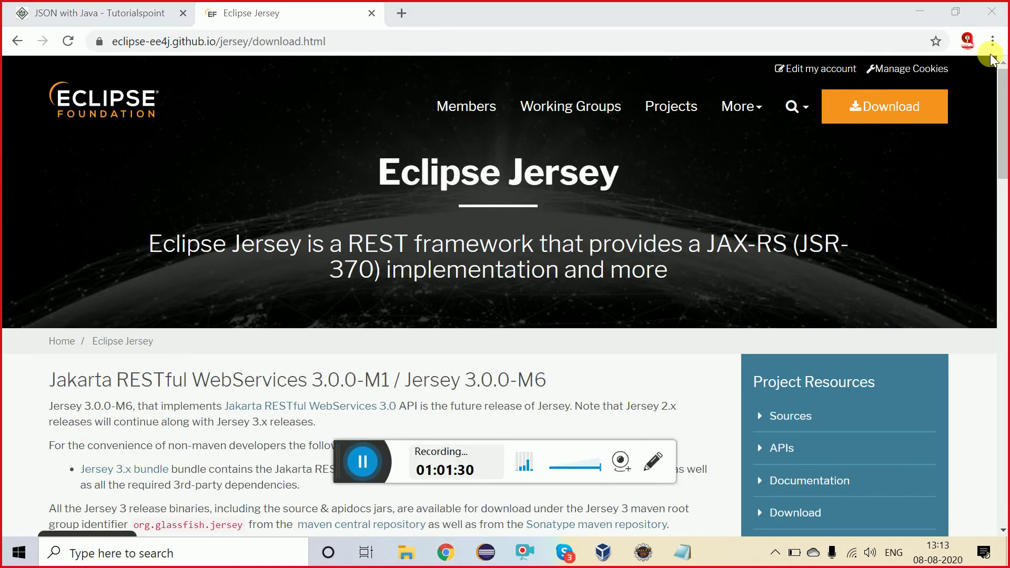